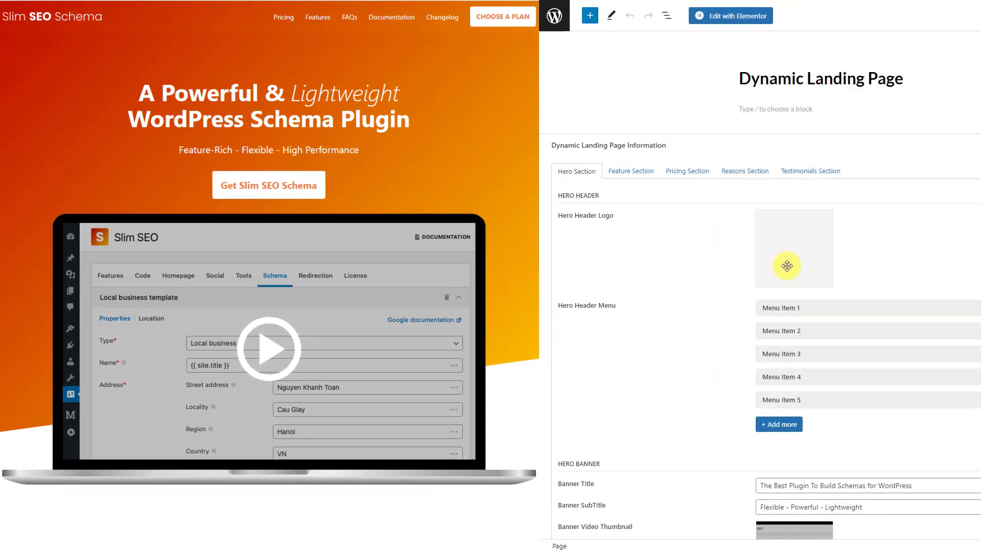
Preview Hero Menu Item 1, then expand Feature 1 in the Feature Section fields
click(900, 309)
click(901, 310)
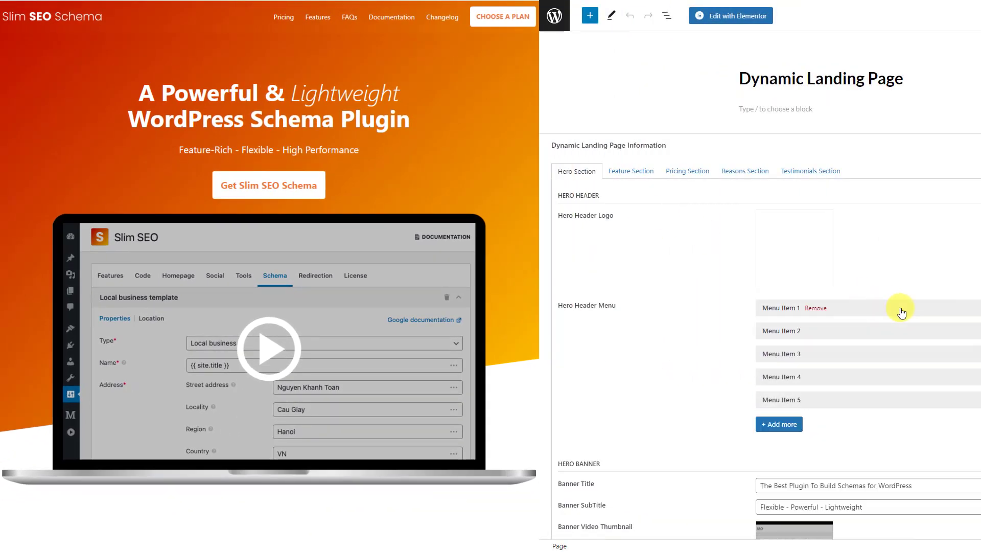
scroll(902, 312, down, 3)
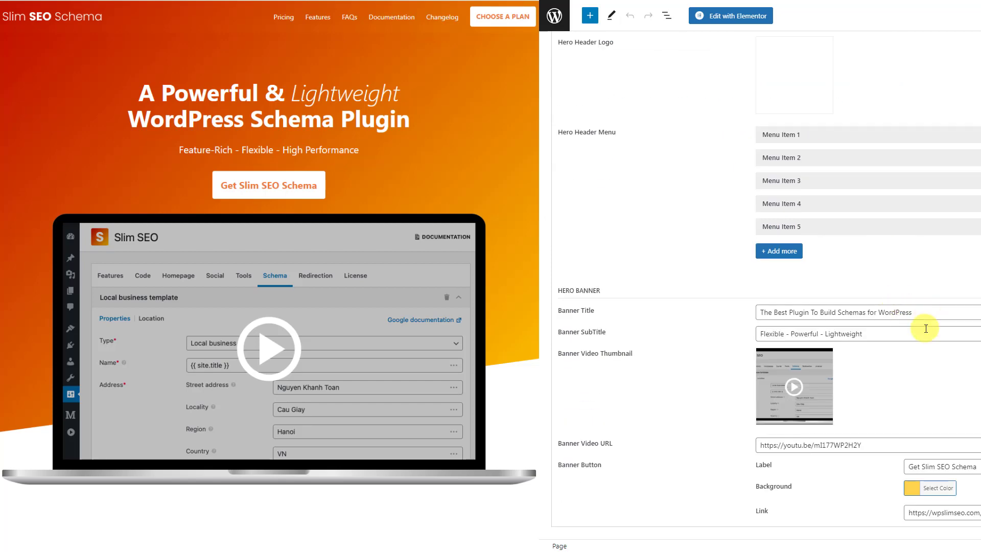
scroll(926, 327, up, 3)
click(635, 169)
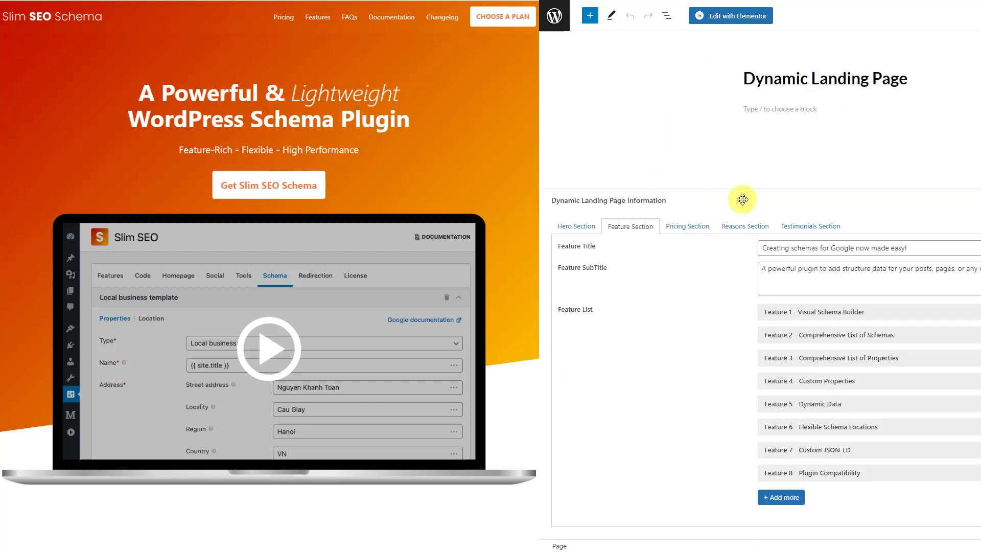
click(928, 312)
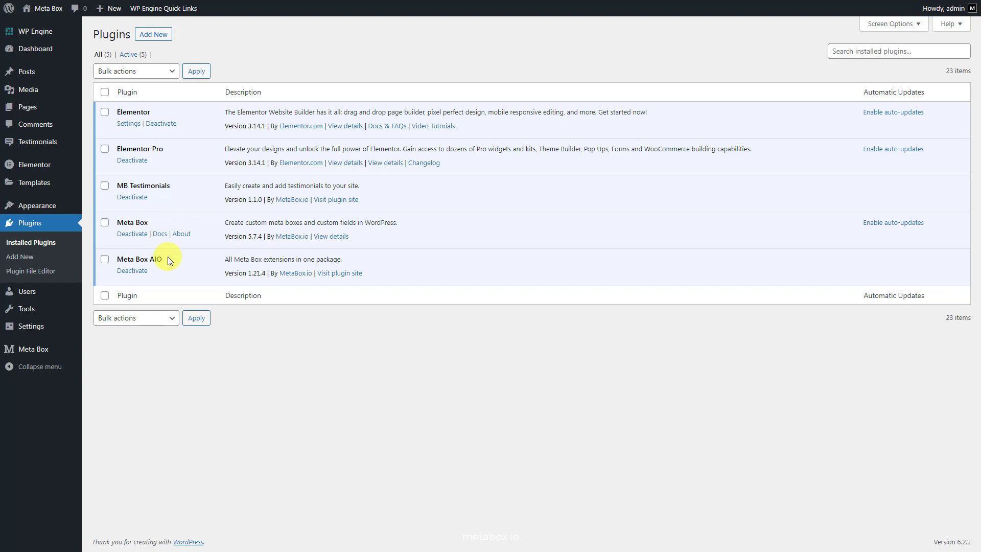
Review the Meta Box Extensions list to check which extensions are enabled
mouse_move(35, 349)
click(121, 452)
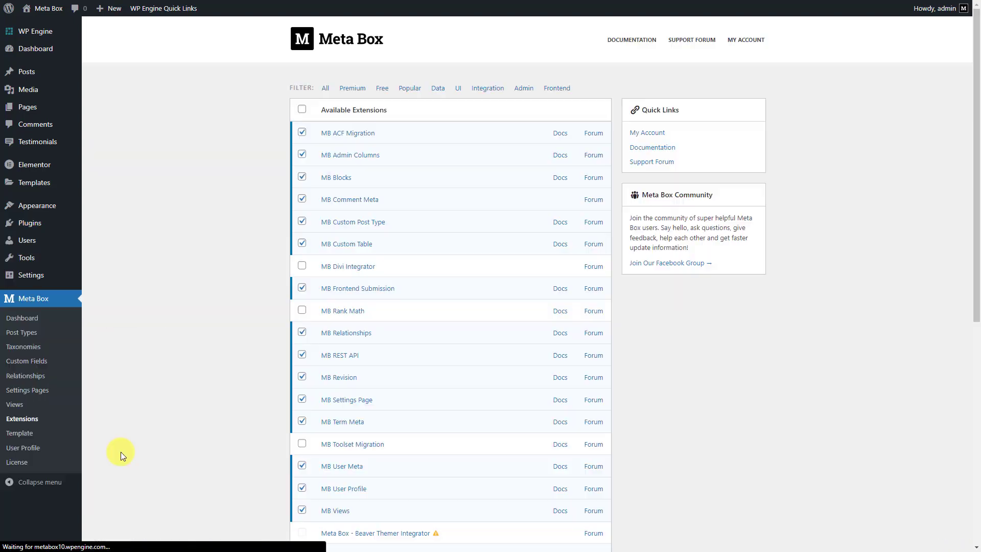
scroll(121, 452, down, 5)
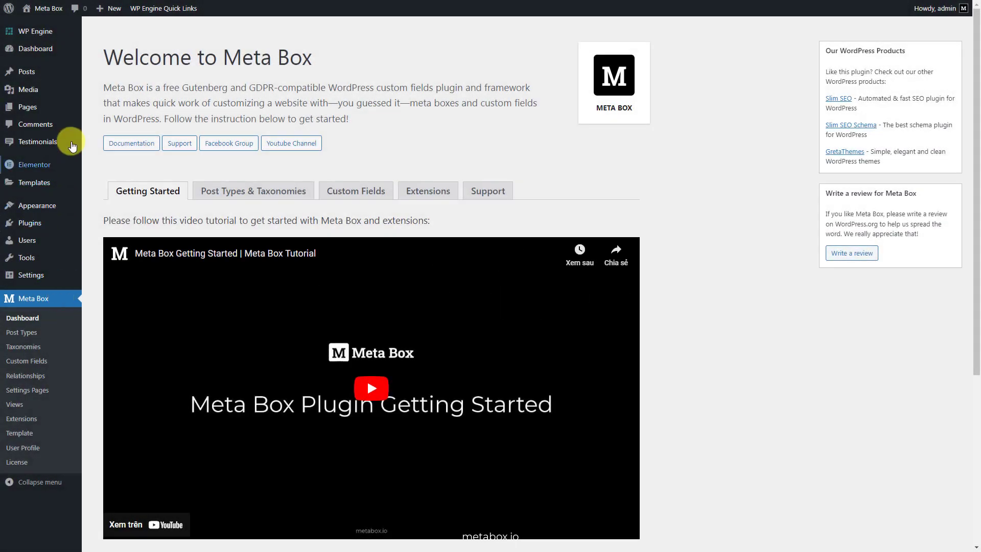
Add a new page titled 'Dynamic Landing Page' and confirm publishing it
mouse_move(57, 109)
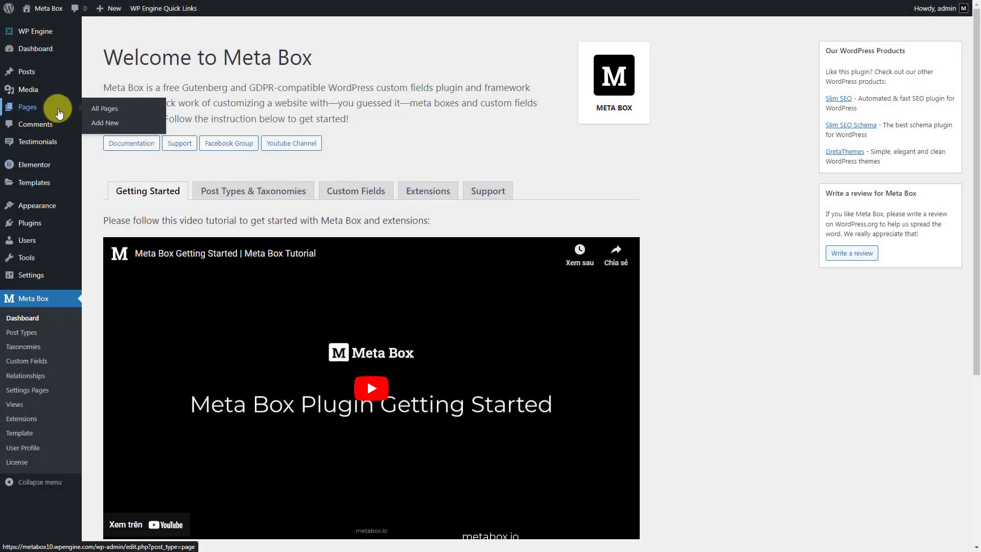
click(103, 125)
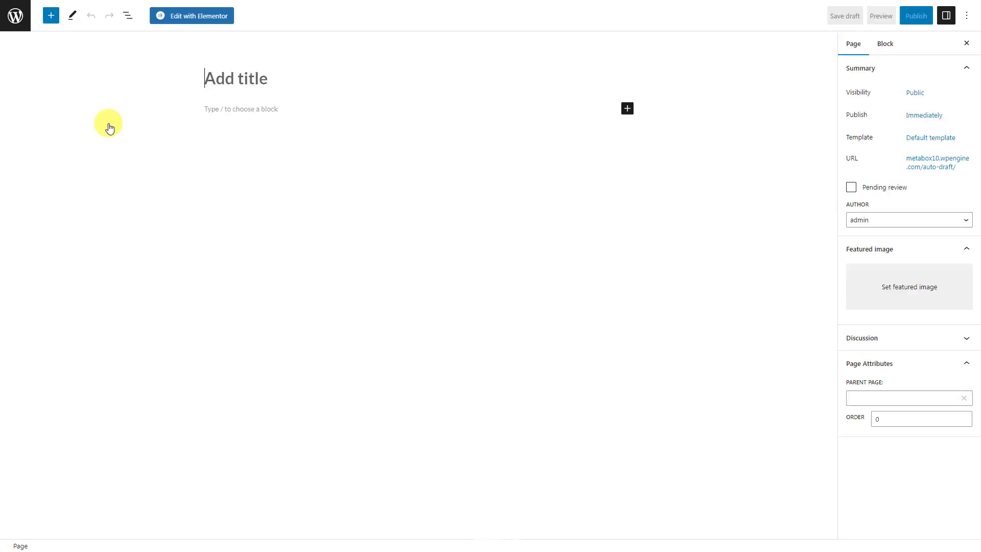
text(Dynamic Landing Page)
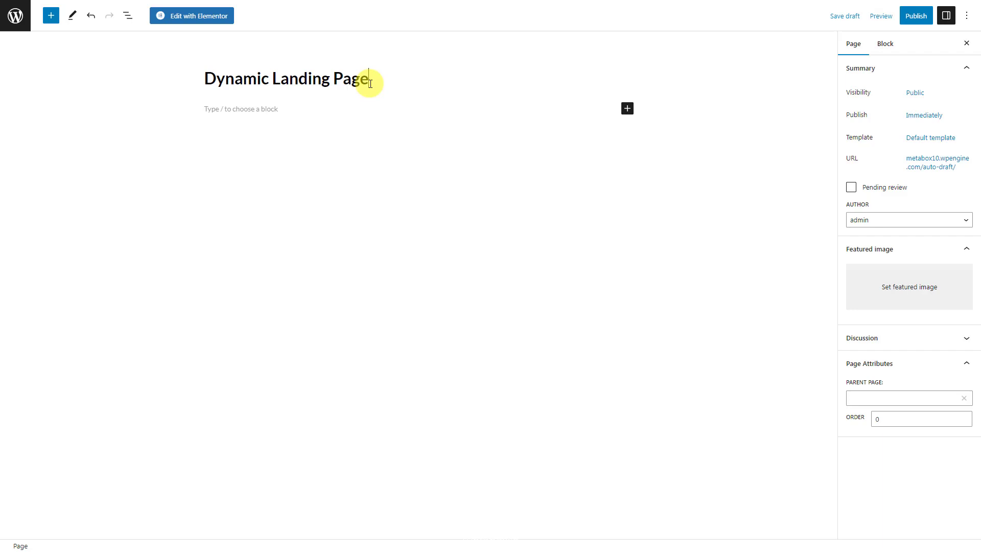
click(916, 16)
click(877, 21)
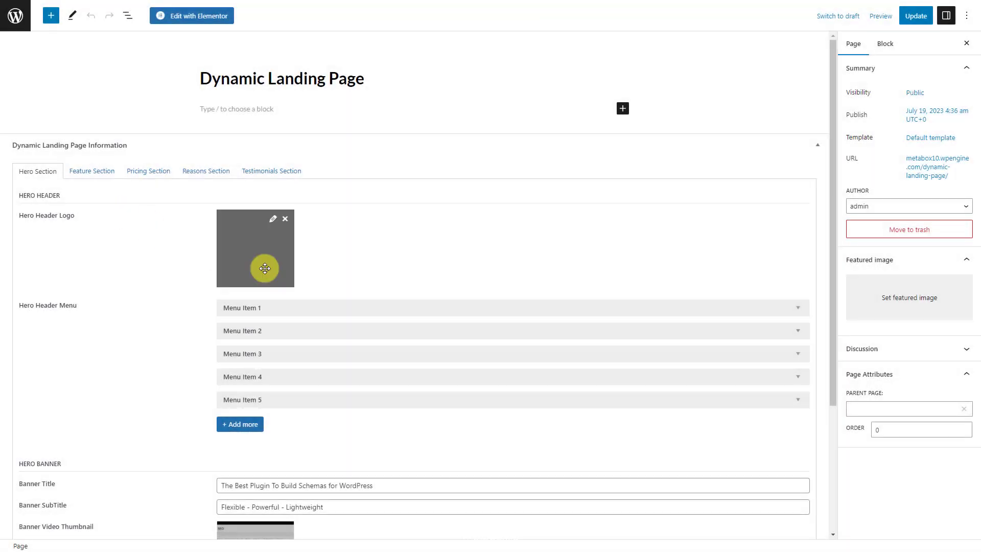
Inspect Hero Menu Item 1 and the Feature Section's Feature 1 details
click(360, 309)
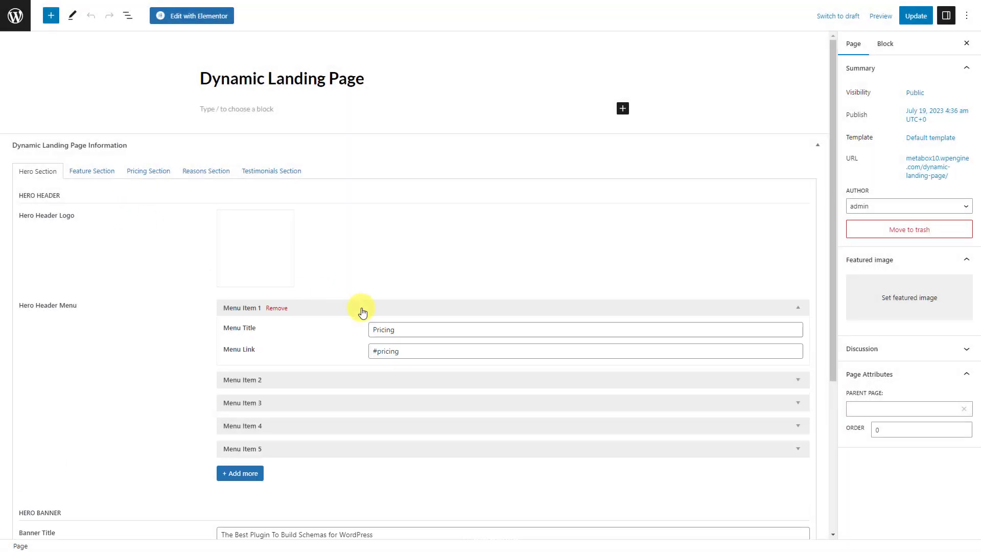
click(362, 312)
scroll(363, 312, down, 2)
scroll(362, 312, down, 1)
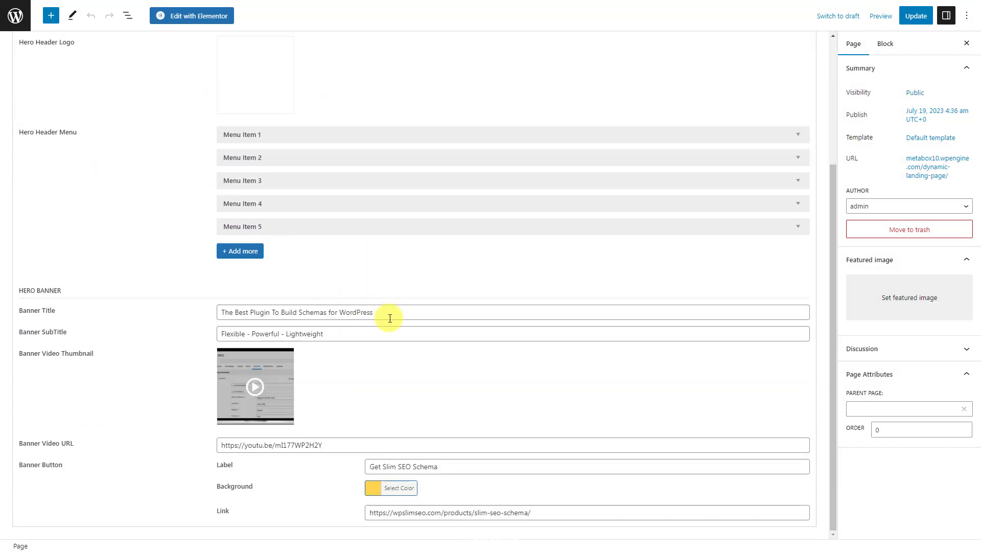
scroll(387, 329, up, 3)
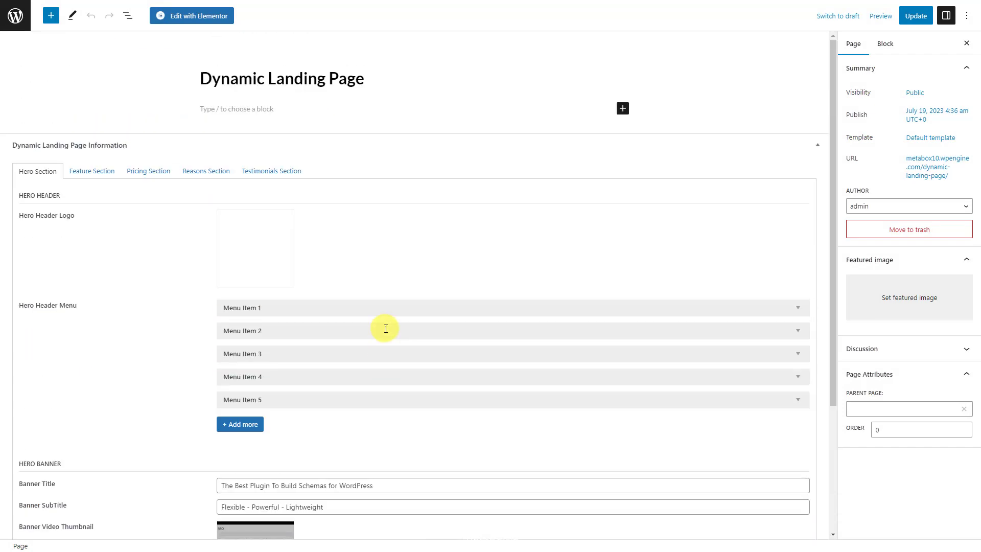
click(98, 173)
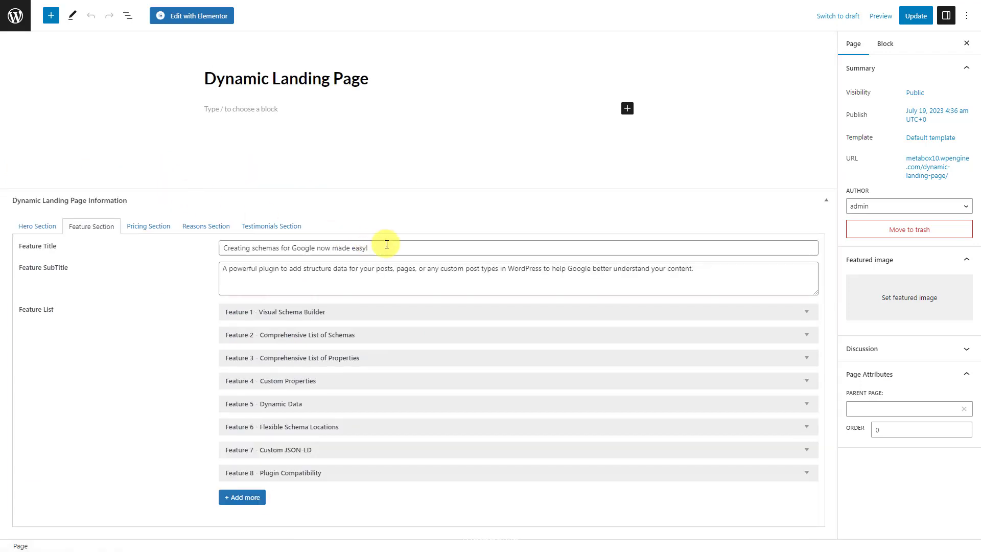
click(388, 313)
click(394, 259)
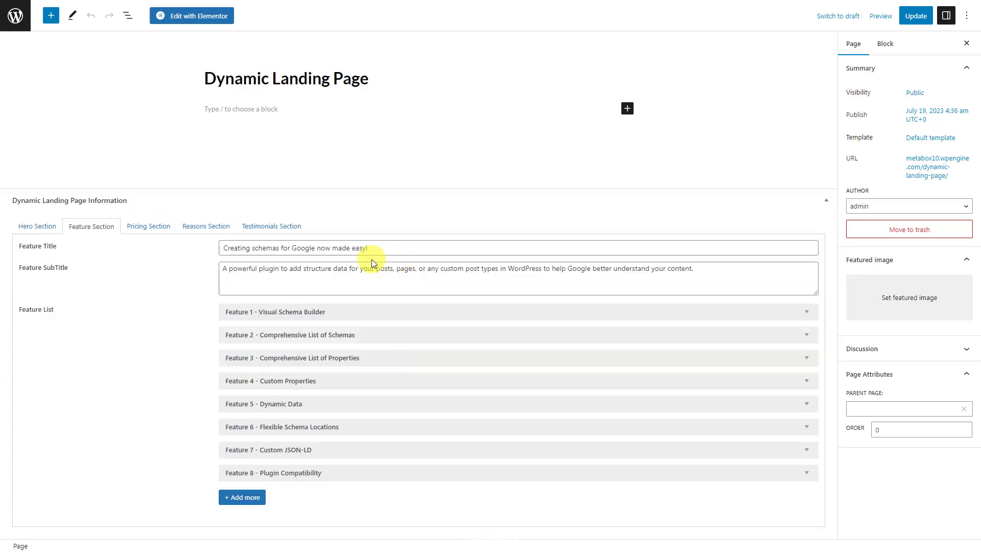
Inspect Pricing Plan 1 - PERSONAL and Reasons 1 - Best Experience, ending on Testimonials Section
click(158, 230)
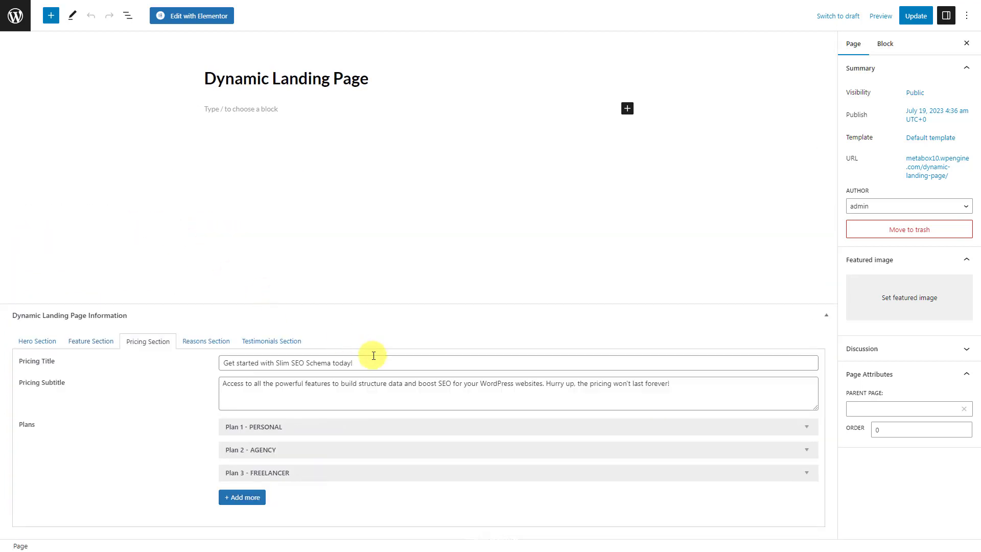
click(372, 427)
click(497, 367)
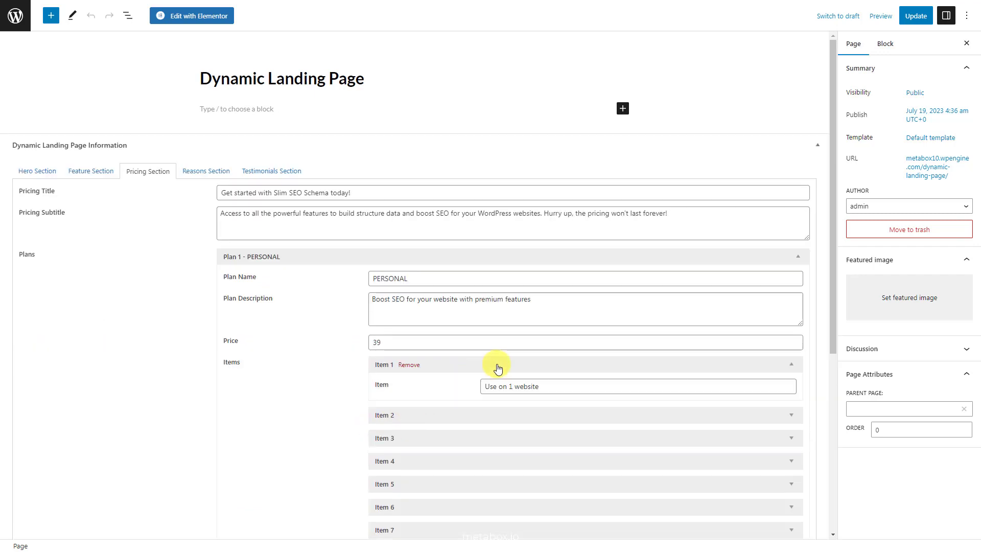
click(498, 366)
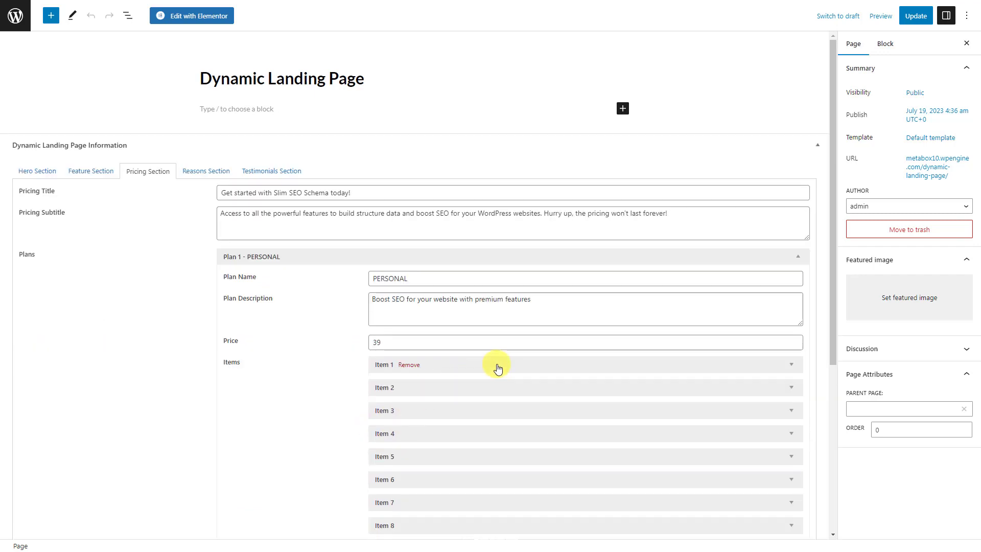
click(456, 260)
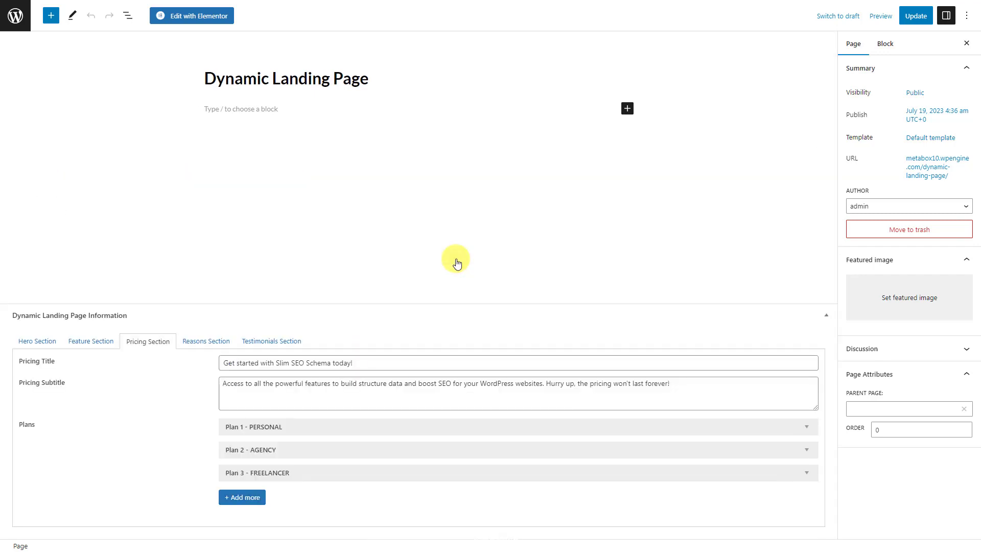
click(212, 342)
click(397, 428)
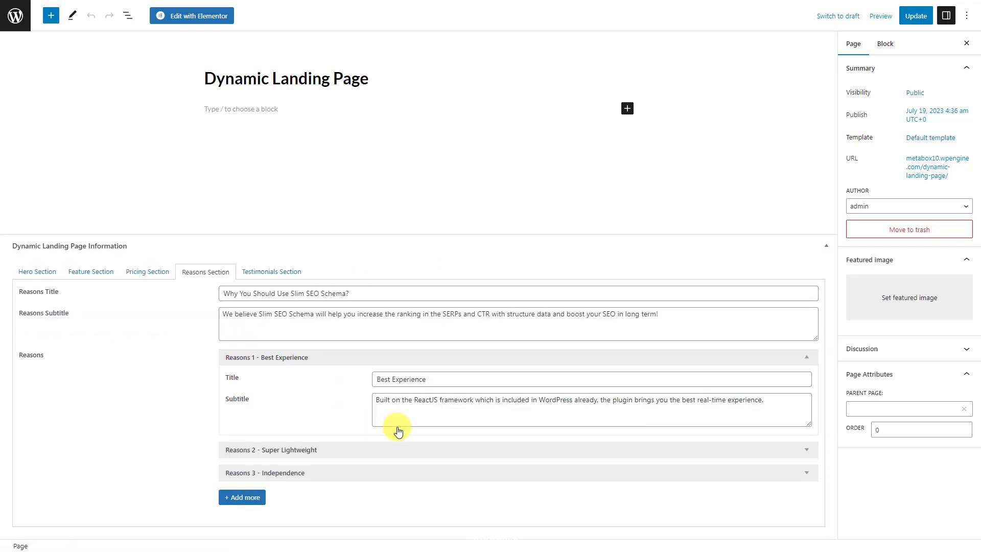
click(263, 273)
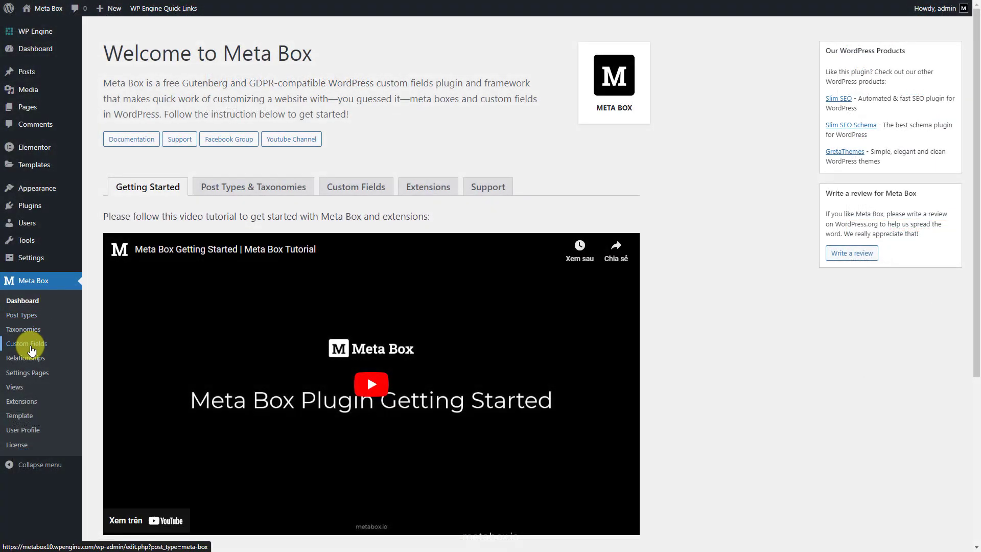
Create a field group titled 'Dynamic Landing Page Information' with a Hero Section tab
click(29, 345)
click(179, 34)
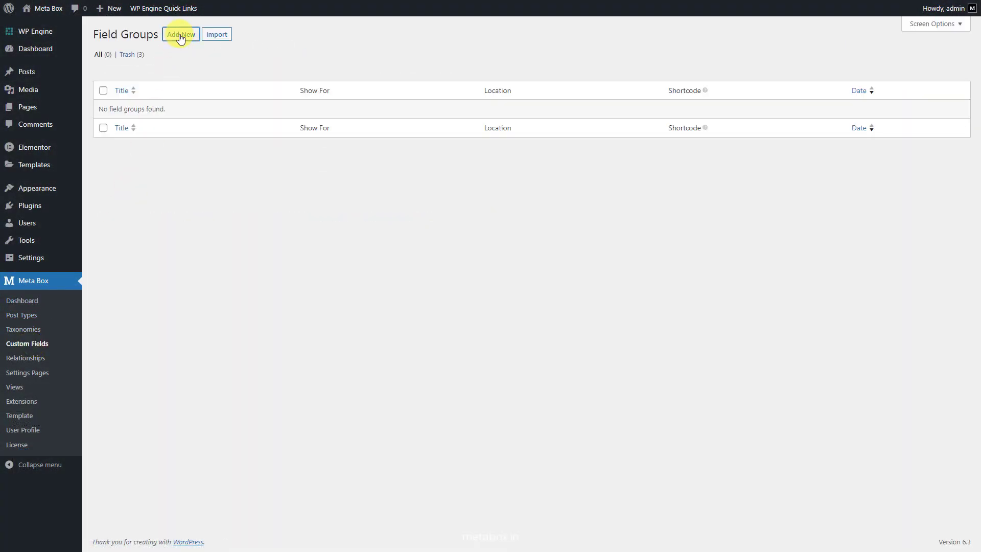
text(Dynamic Landing Page Information)
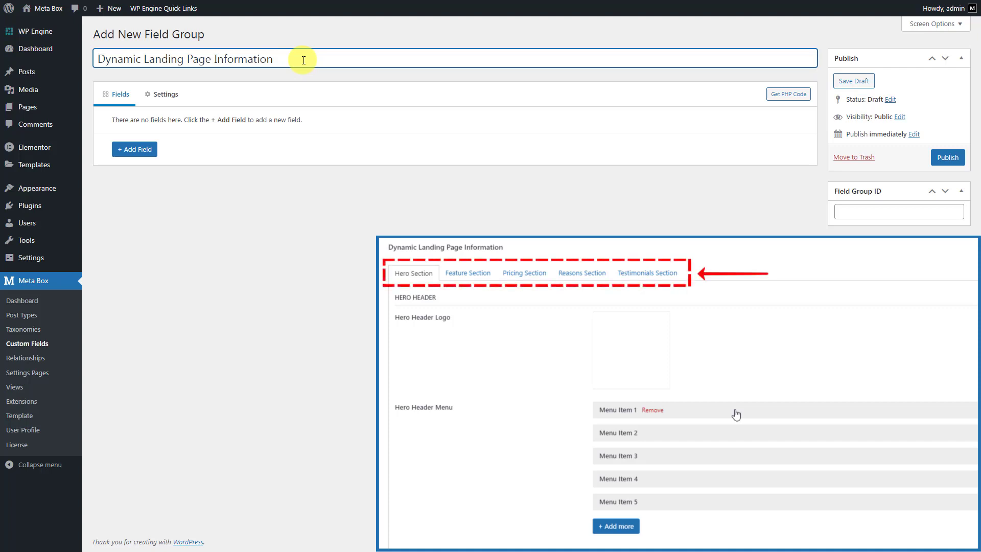
click(139, 149)
text(tab)
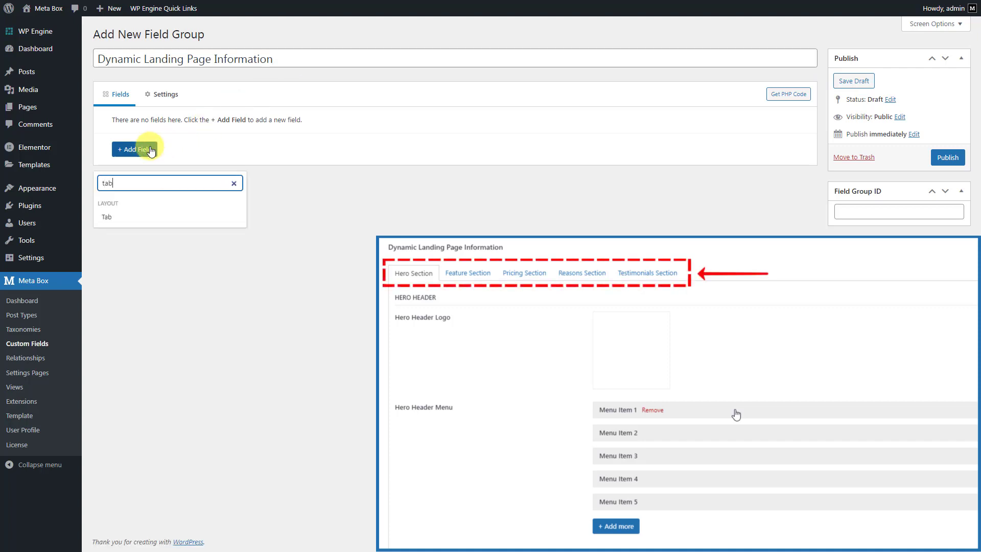
click(137, 221)
click(292, 143)
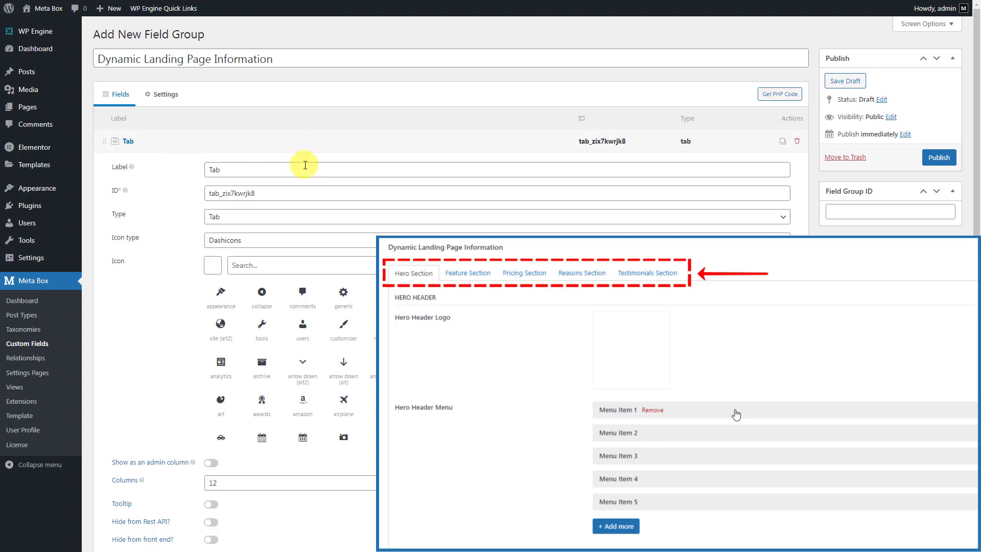
click(309, 171)
key(ctrl+a)
text(Hero Section)
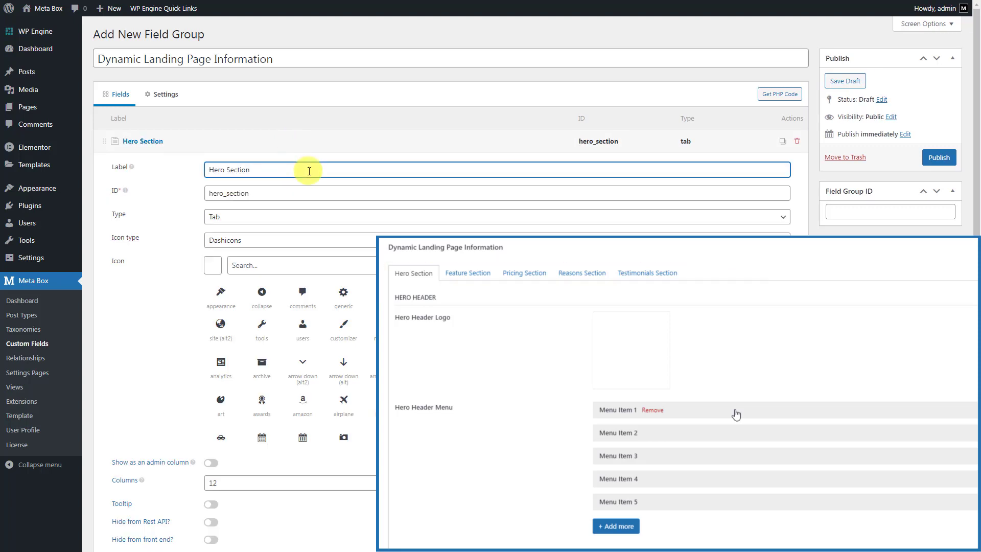
click(314, 142)
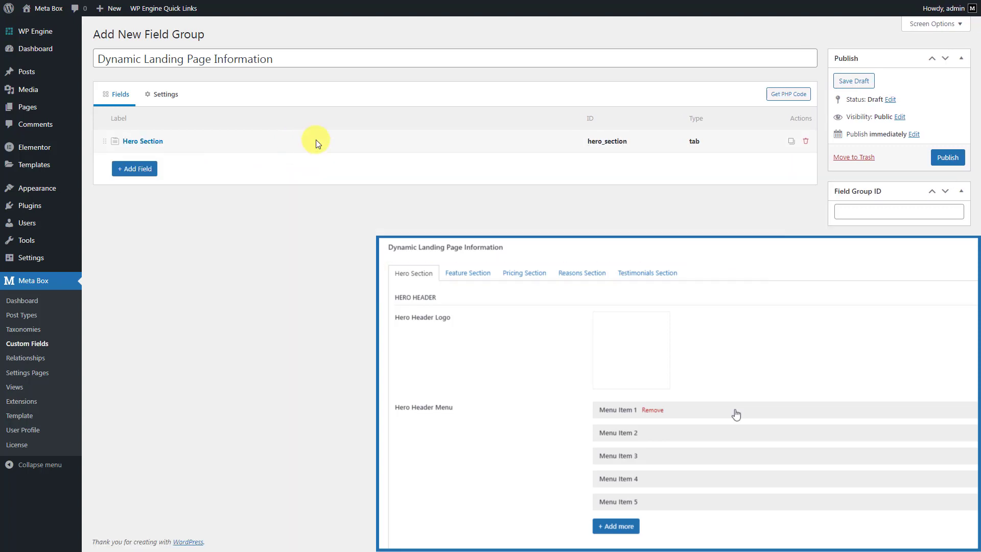
Add a Heading field labelled 'Hero Header'
click(151, 172)
text(head)
click(136, 236)
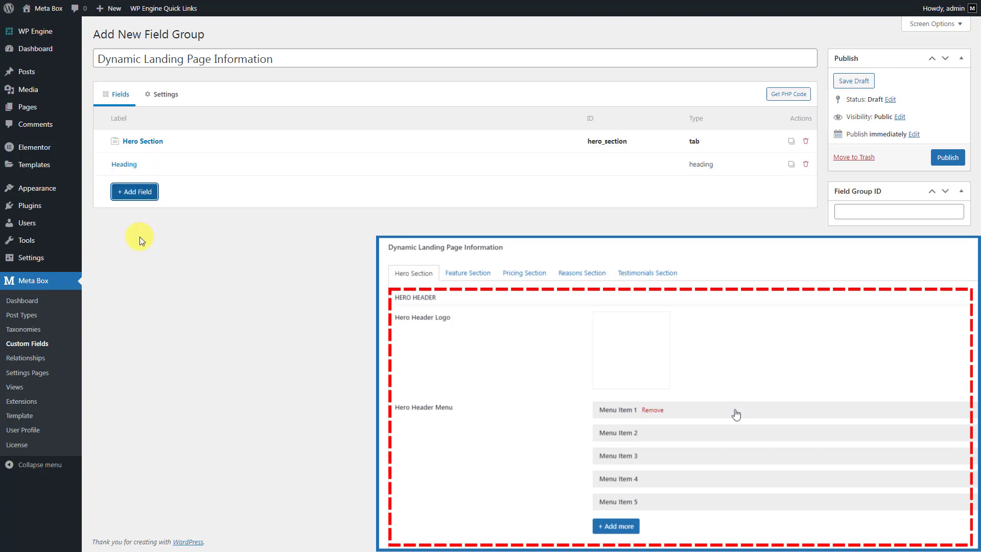
click(311, 166)
click(310, 235)
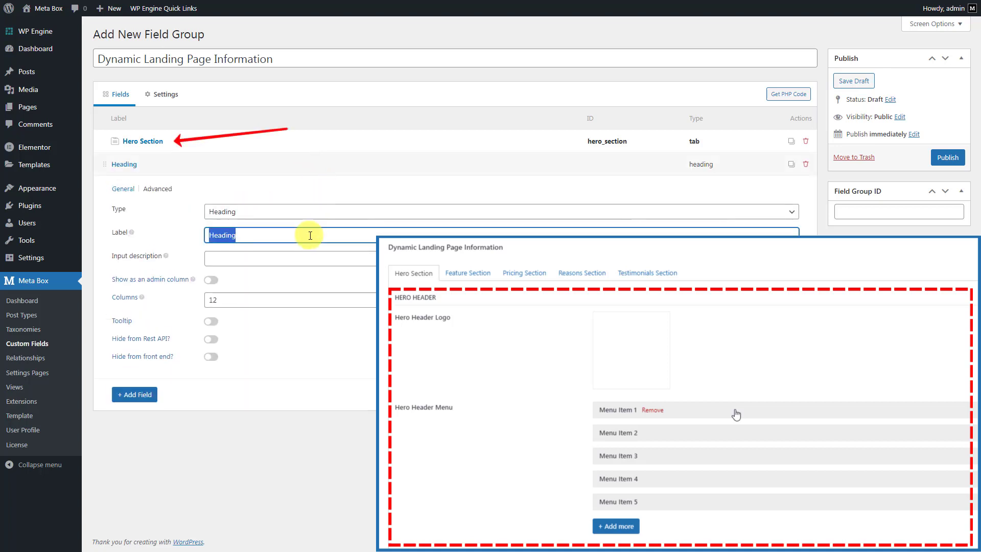
text(Hero Header)
click(320, 164)
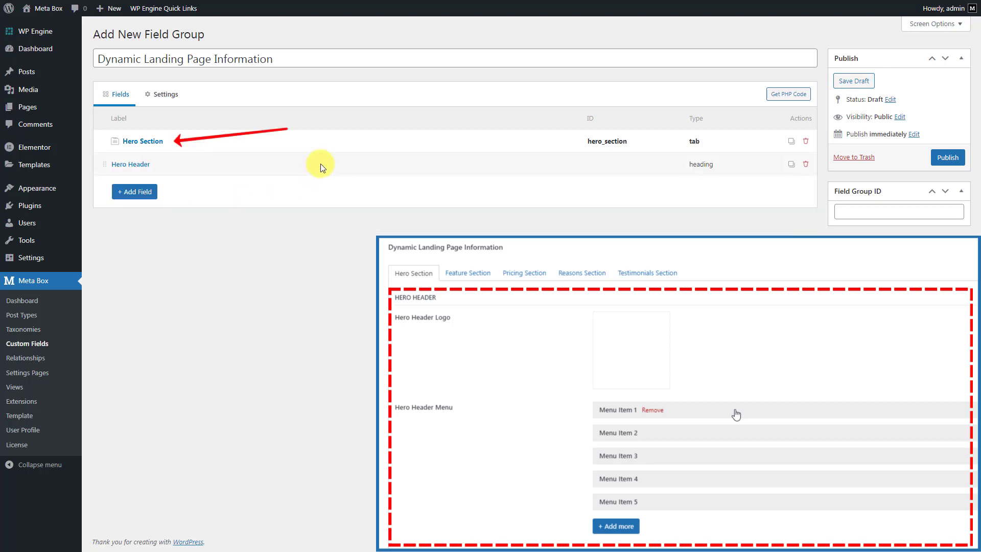
Add a Single Image field labelled 'Hero Header Logo'
click(140, 193)
text(sing)
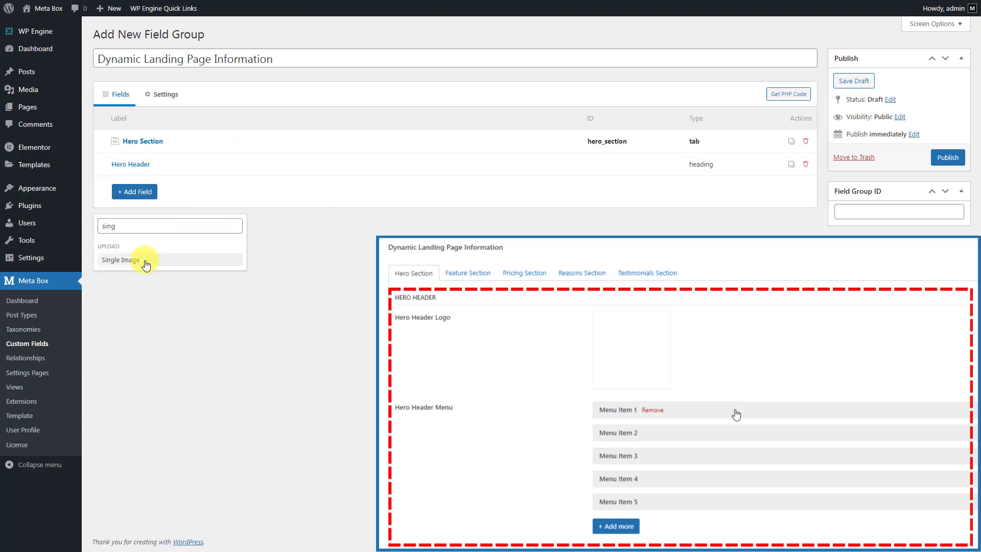
click(146, 260)
click(281, 187)
triple_click(329, 237)
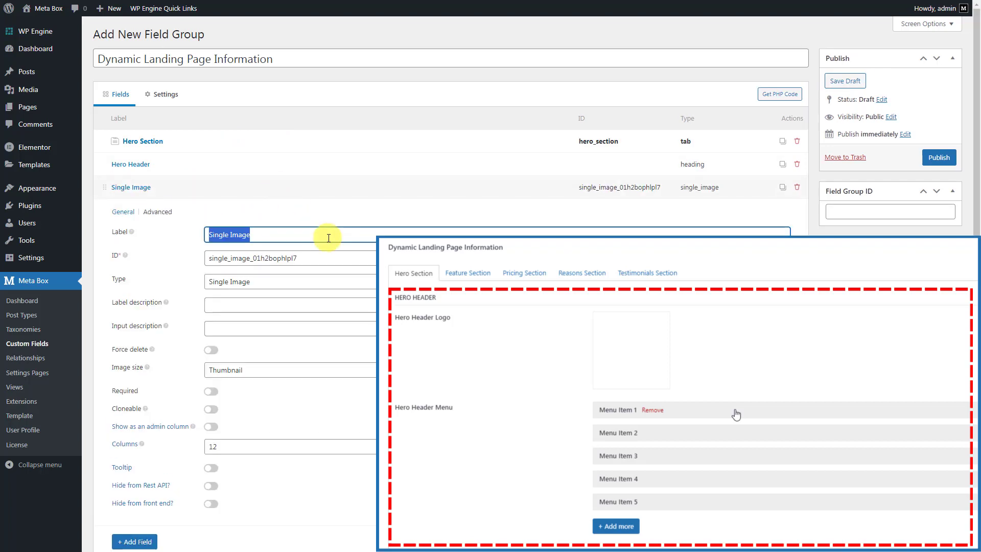
text(Hero Header Logo)
click(329, 187)
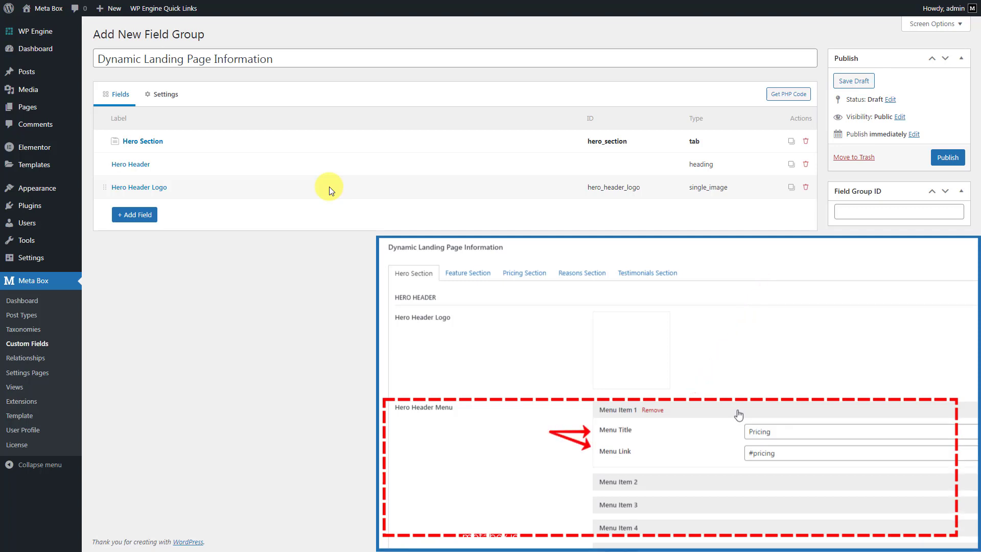
Add a Group field labelled 'Hero Header Menu'
click(135, 215)
text(gro)
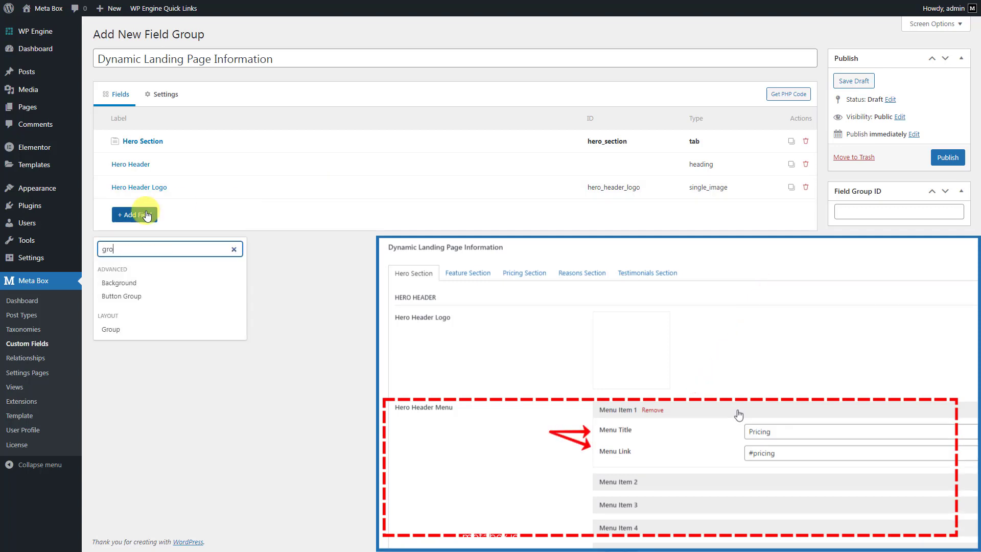
click(136, 332)
click(299, 209)
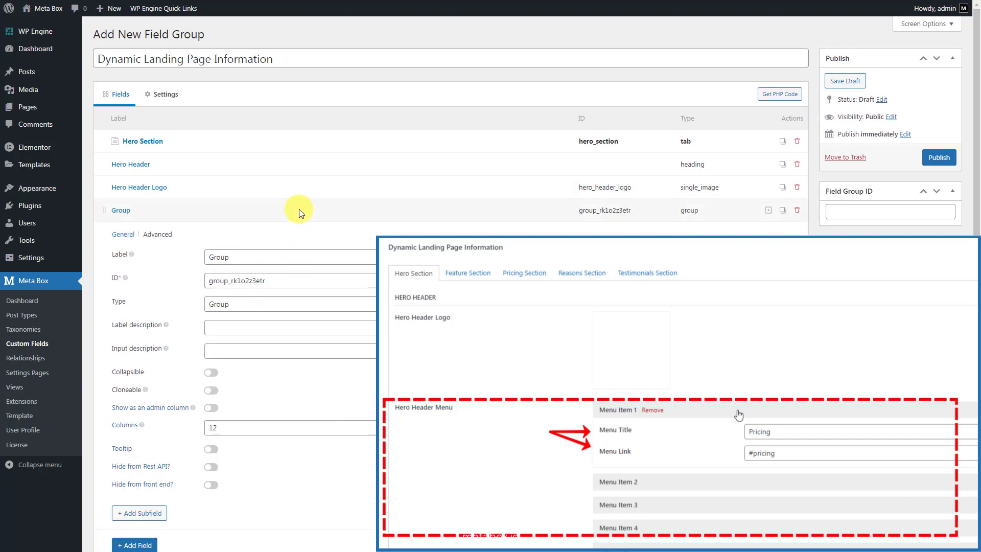
click(326, 257)
text(Hero Header Menu)
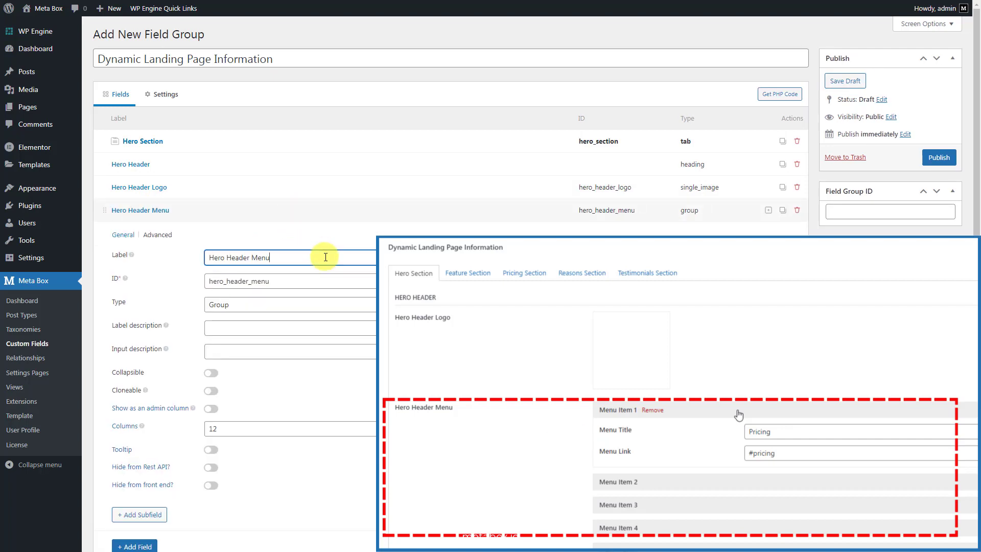
Add Text subfields 'Menu Title' and 'Menu Link' to the group
click(145, 515)
text(te)
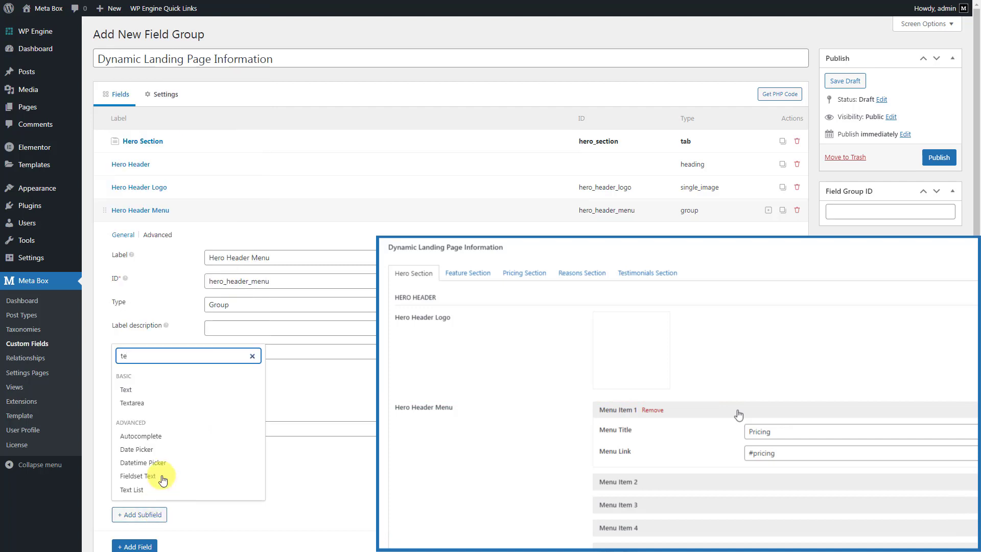
click(175, 390)
scroll(175, 392, down, 3)
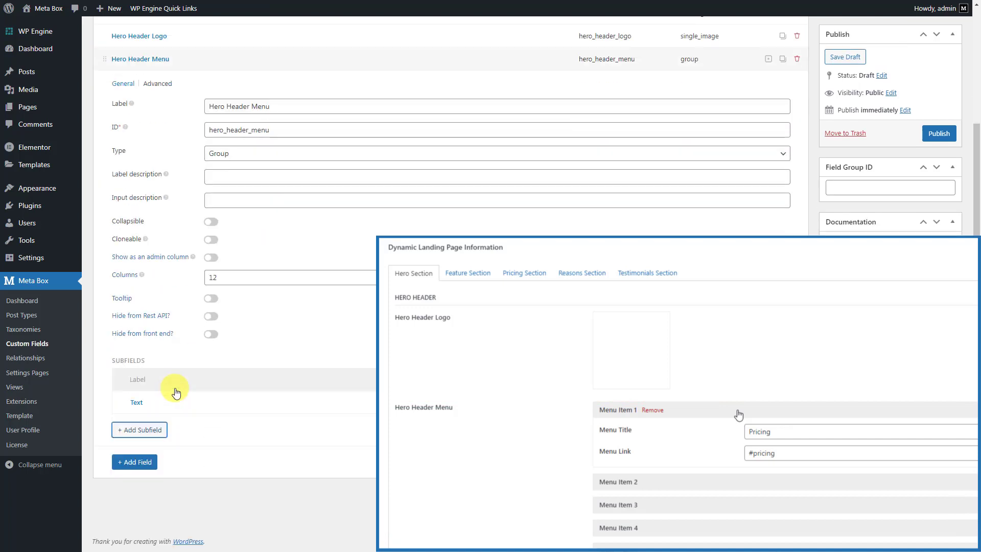
click(309, 402)
click(363, 451)
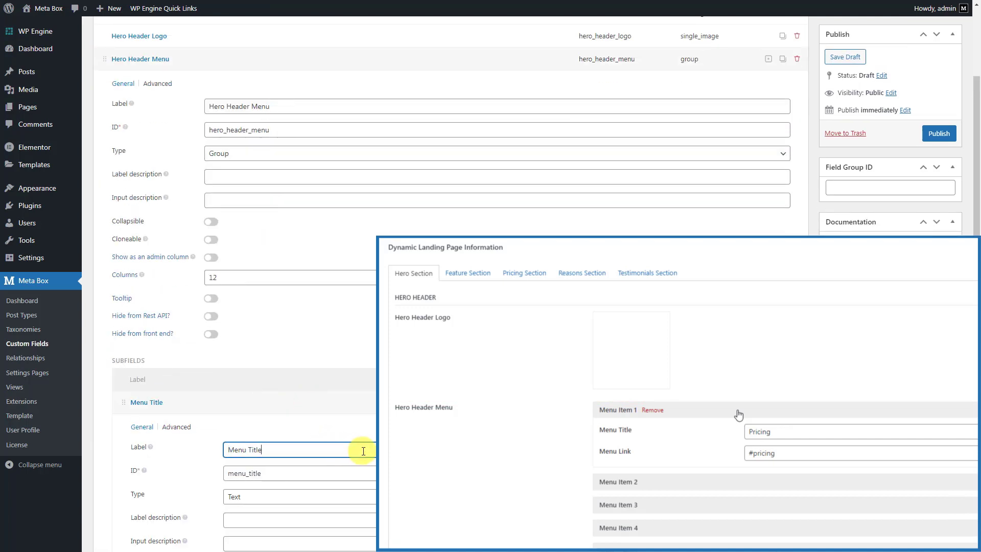
text(Menu Title)
click(355, 399)
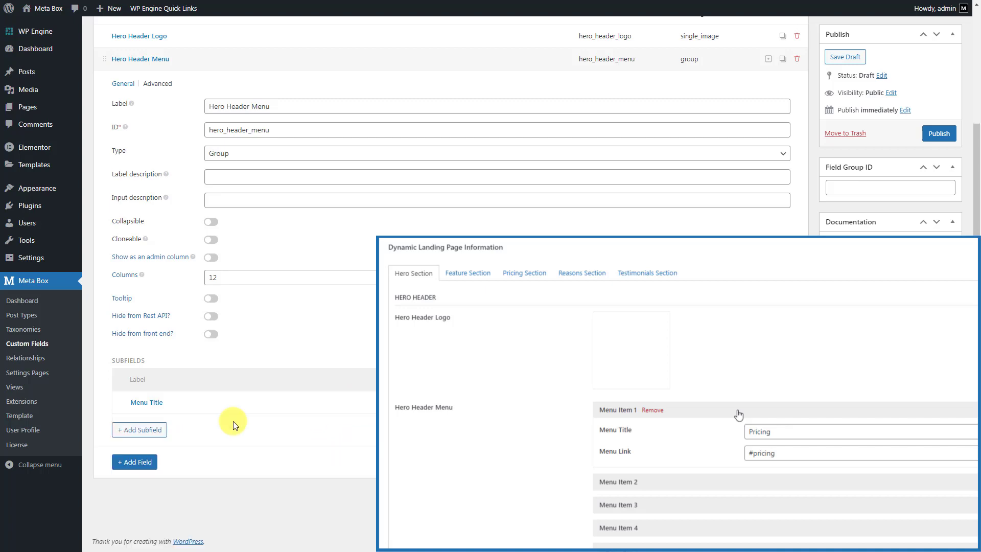
click(136, 487)
text(te)
click(163, 306)
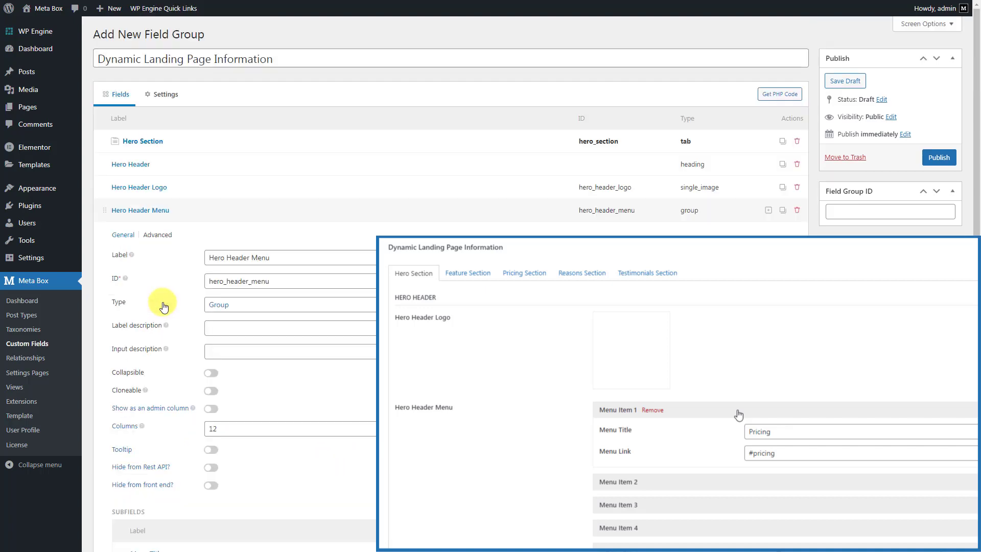
click(304, 397)
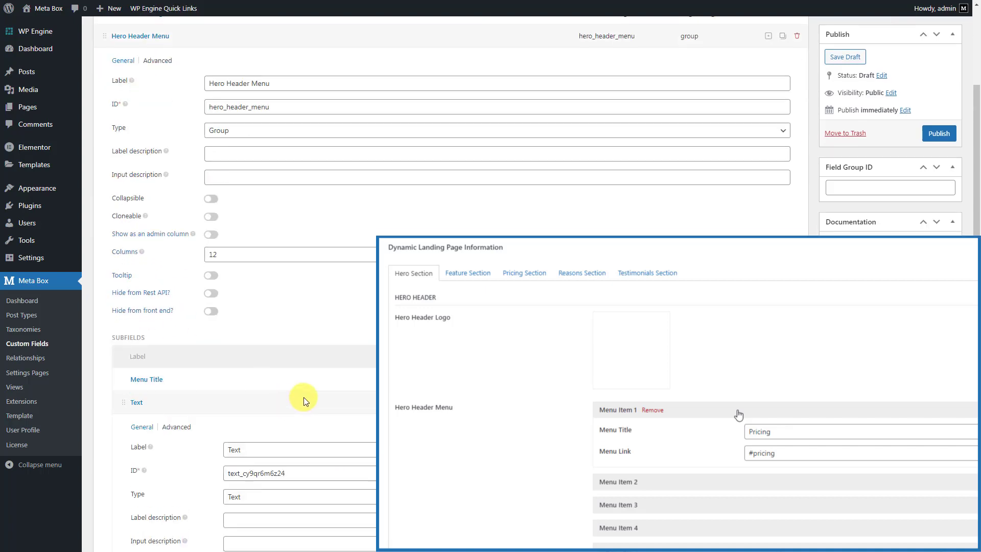
double_click(341, 448)
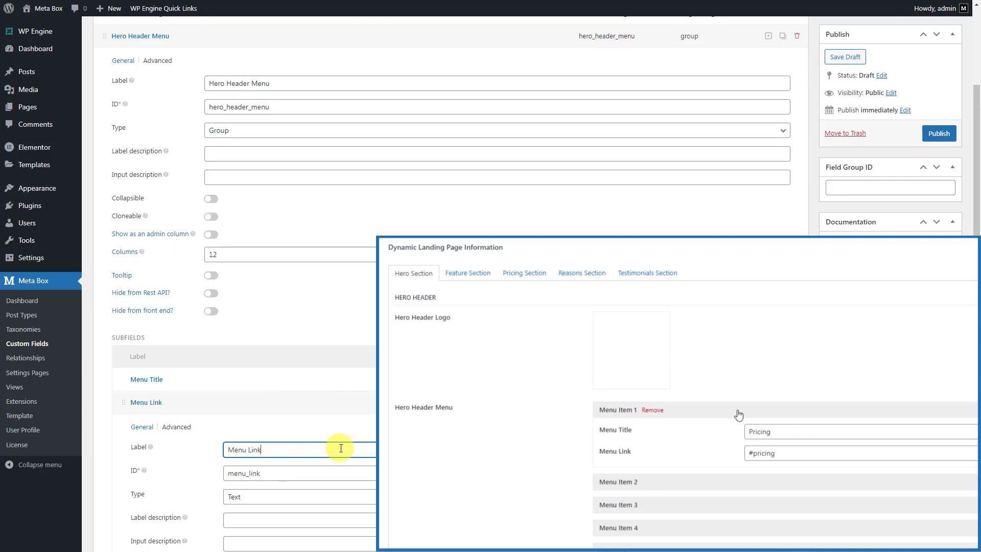
click(338, 401)
Make the group collapsible and collapsed by default, titled 'Menu Item {#}', and cloneable
scroll(278, 302, up, 1)
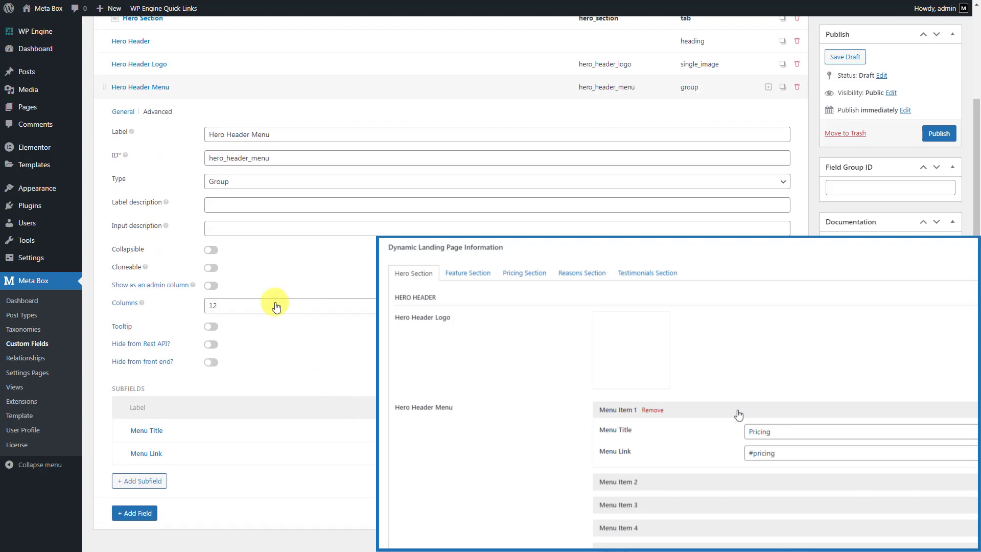
click(211, 250)
click(279, 270)
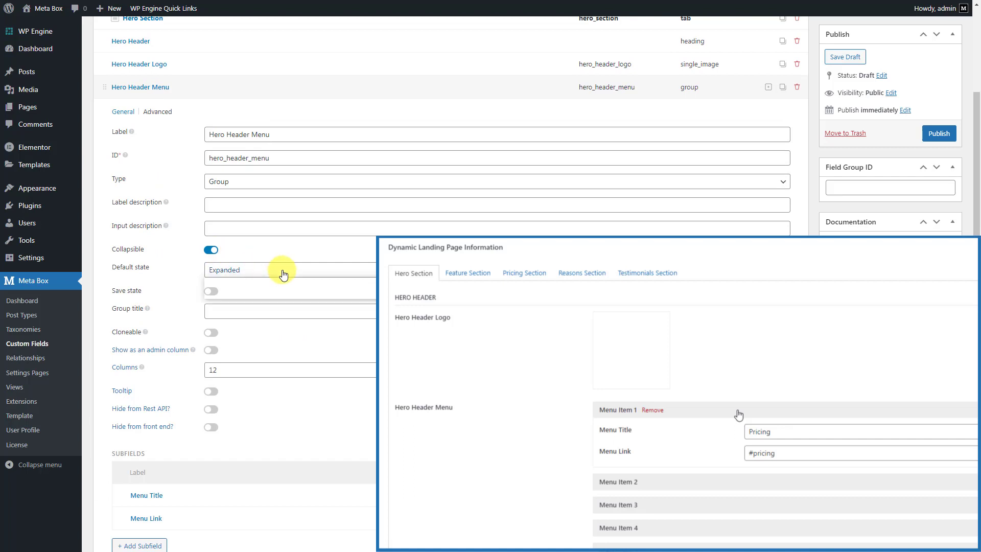
click(273, 293)
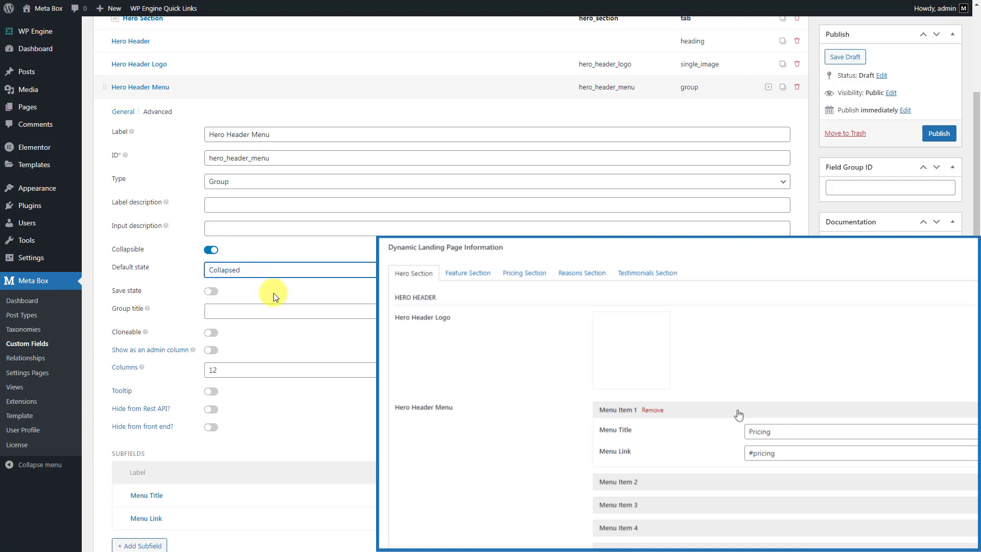
click(302, 312)
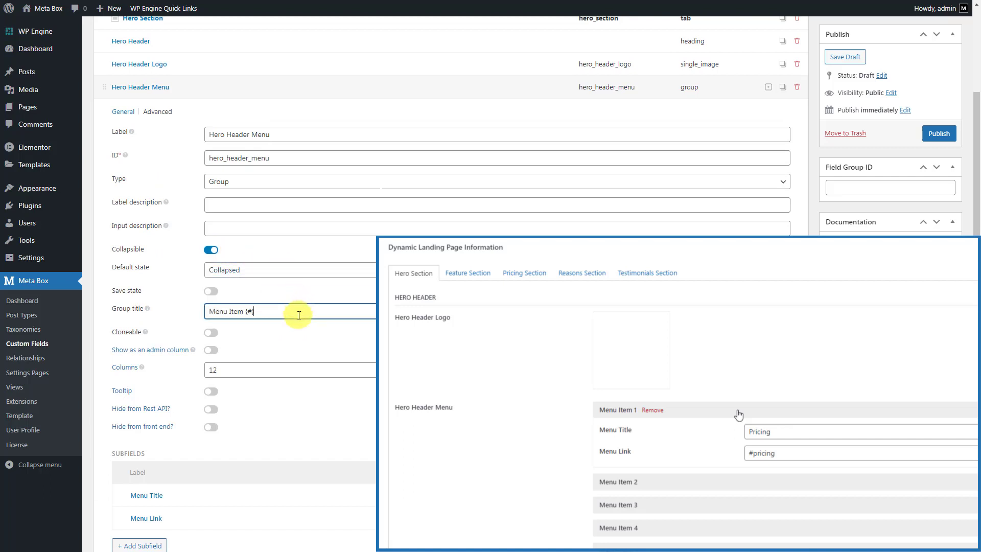
text(Menu Item {#})
click(212, 333)
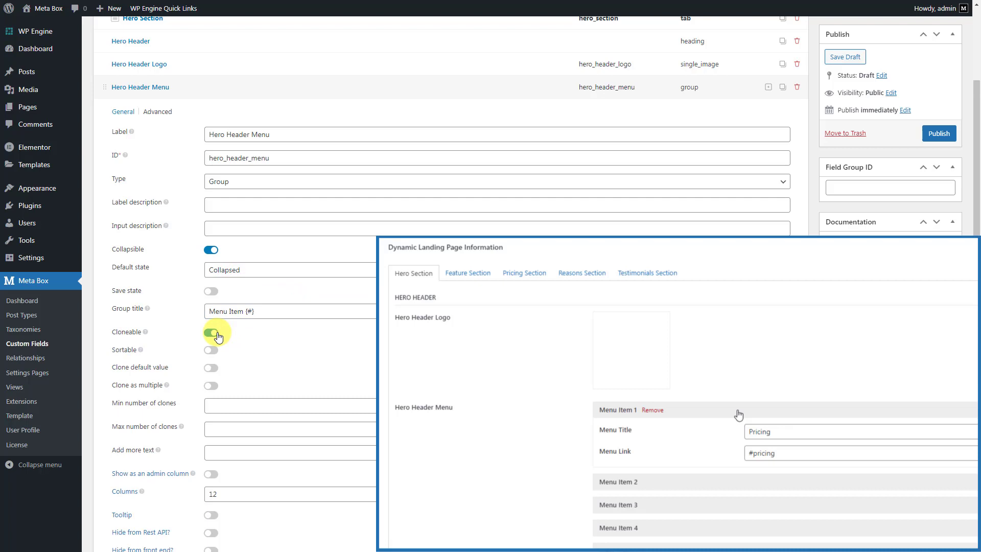
click(274, 86)
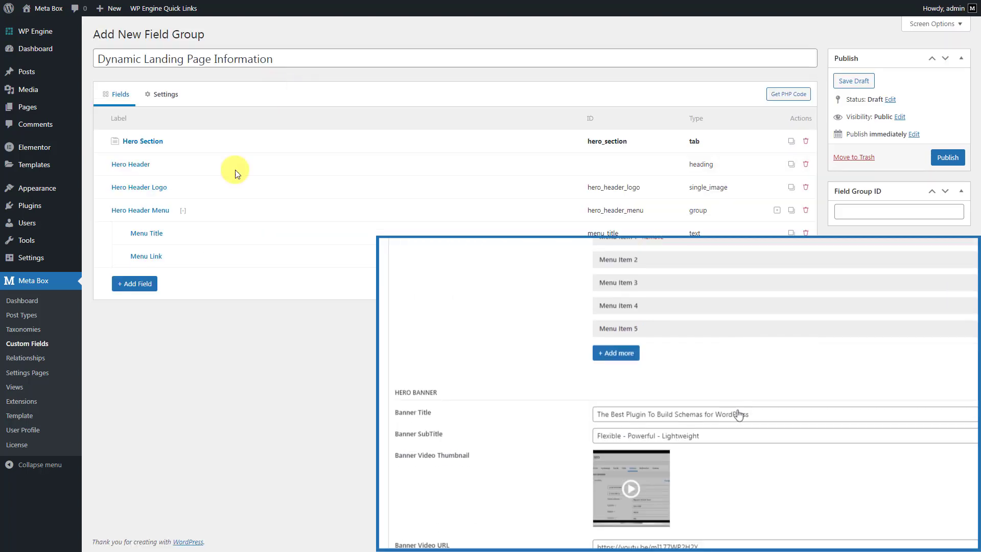
Add a Heading field labelled 'Hero Banner'
click(154, 284)
text(hea)
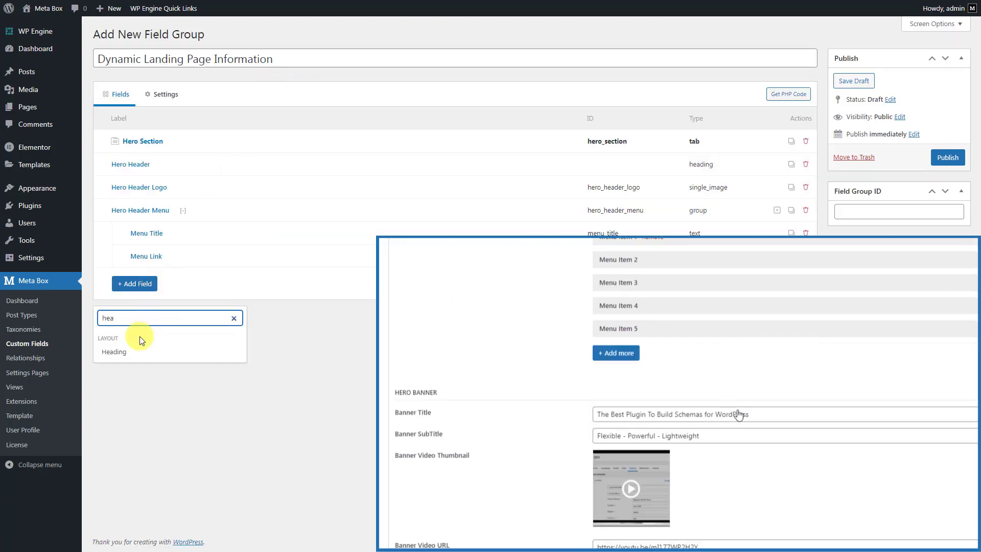
click(125, 352)
click(291, 278)
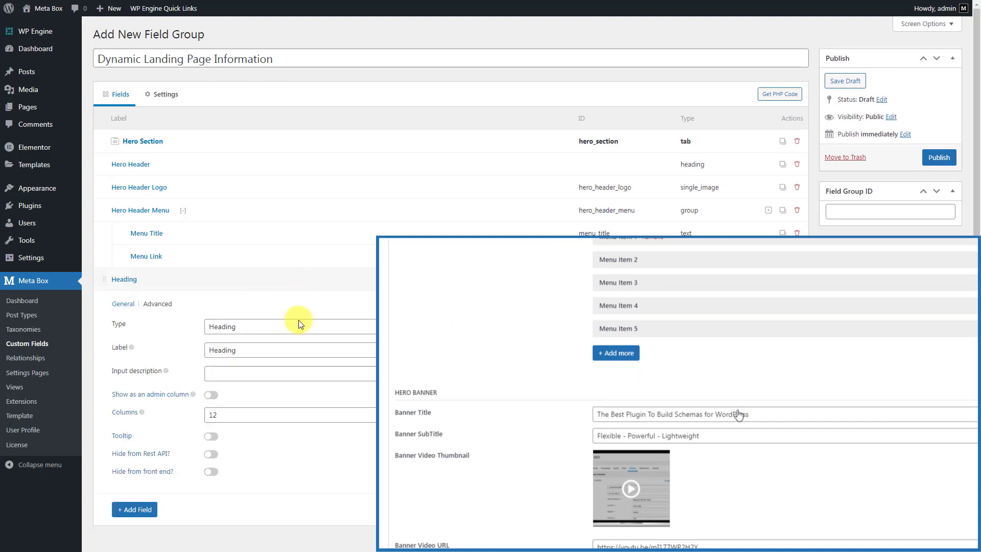
click(294, 349)
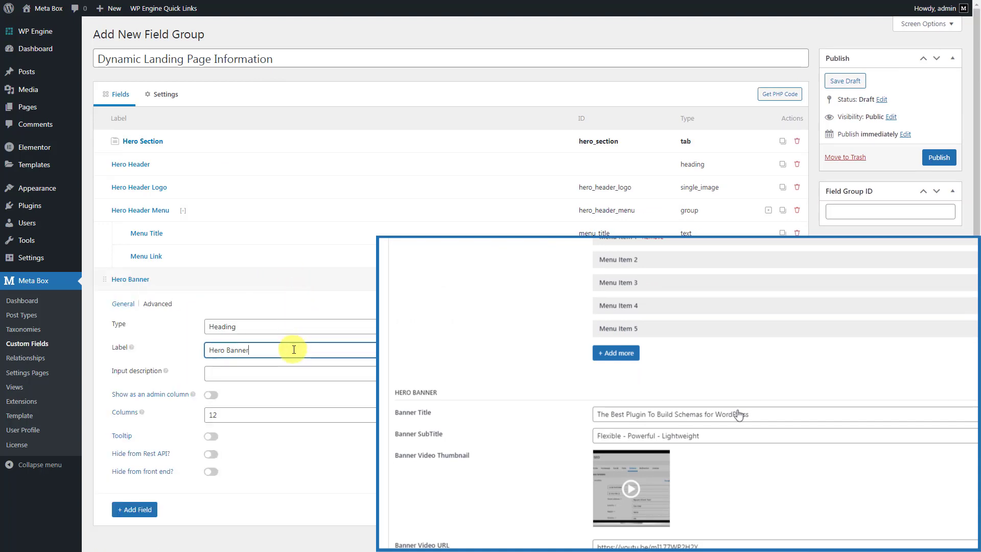
click(292, 279)
Add Text fields labelled 'Banner Title' and 'Banner SubTitle'
click(135, 307)
text(te)
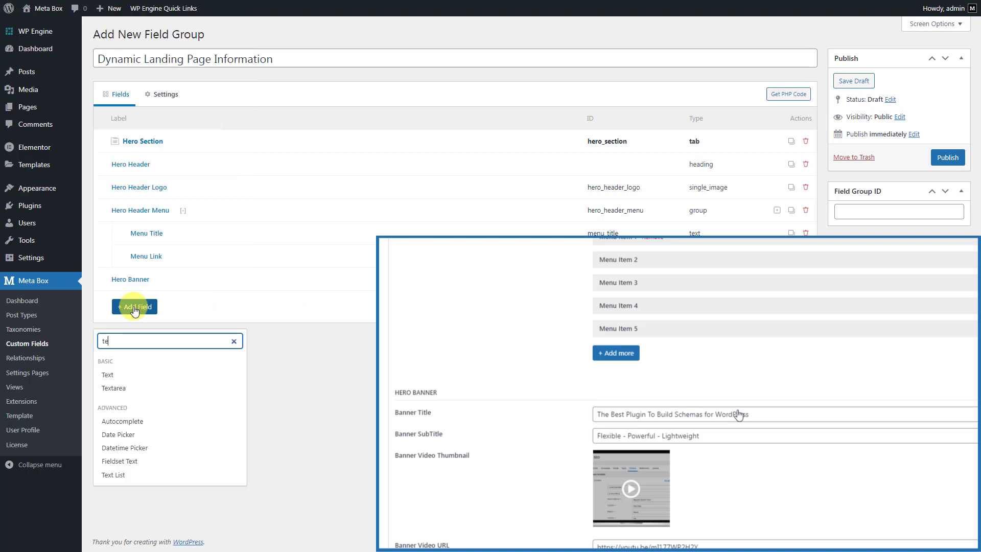
text(xt)
click(137, 375)
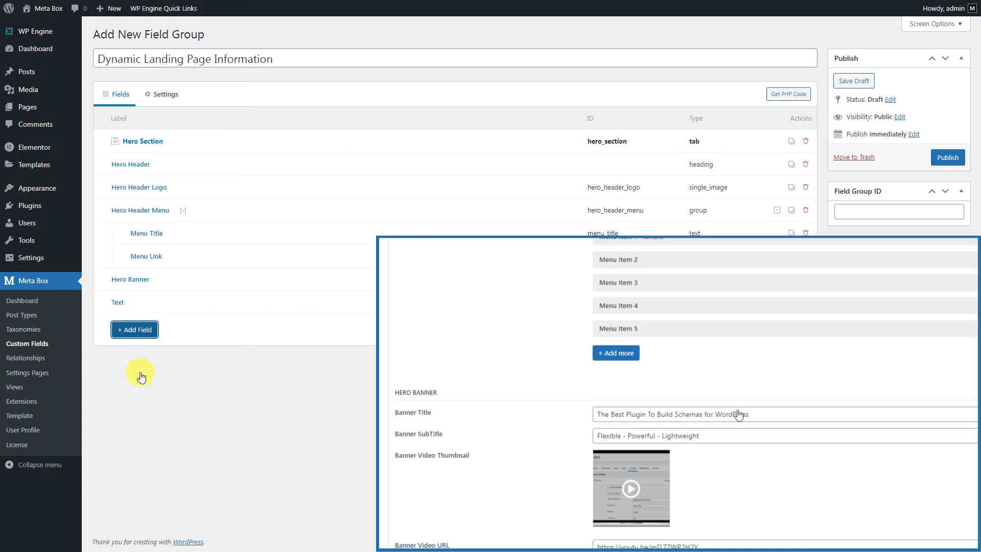
click(292, 302)
click(302, 349)
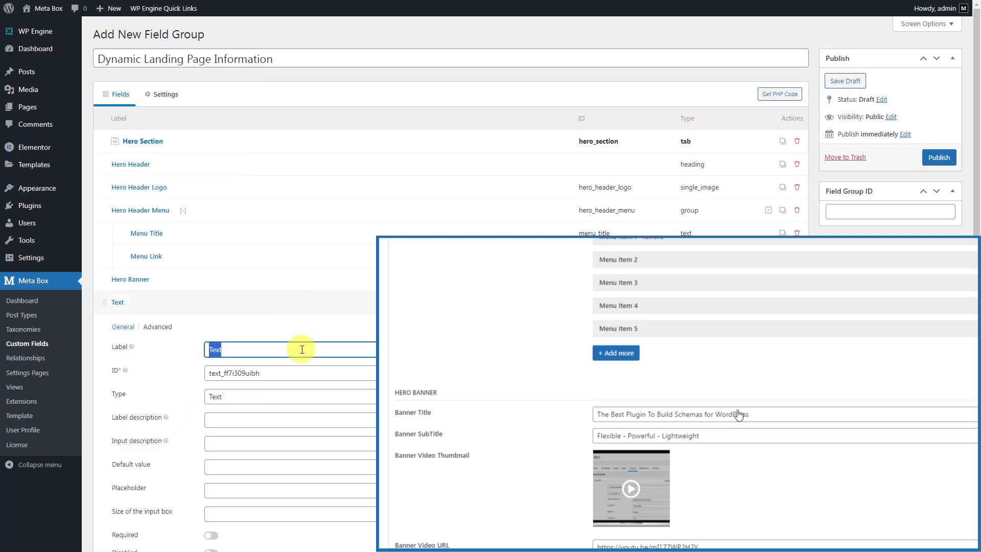
click(295, 301)
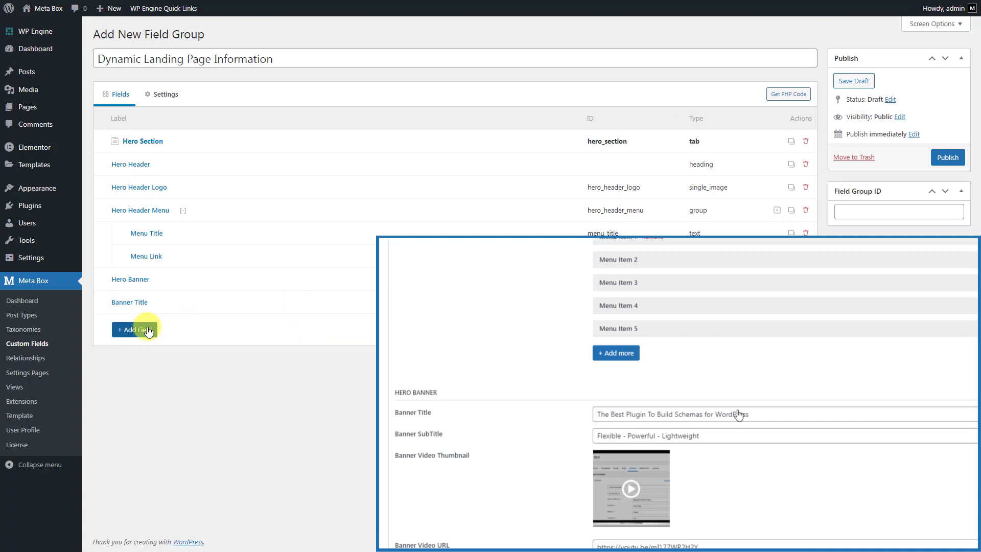
click(143, 330)
text(text)
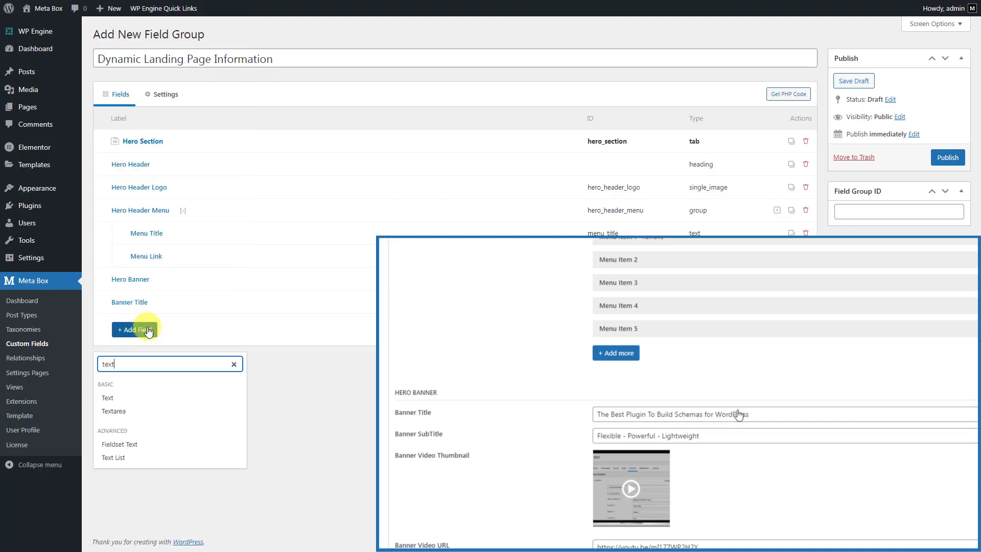
click(145, 399)
click(297, 323)
click(321, 372)
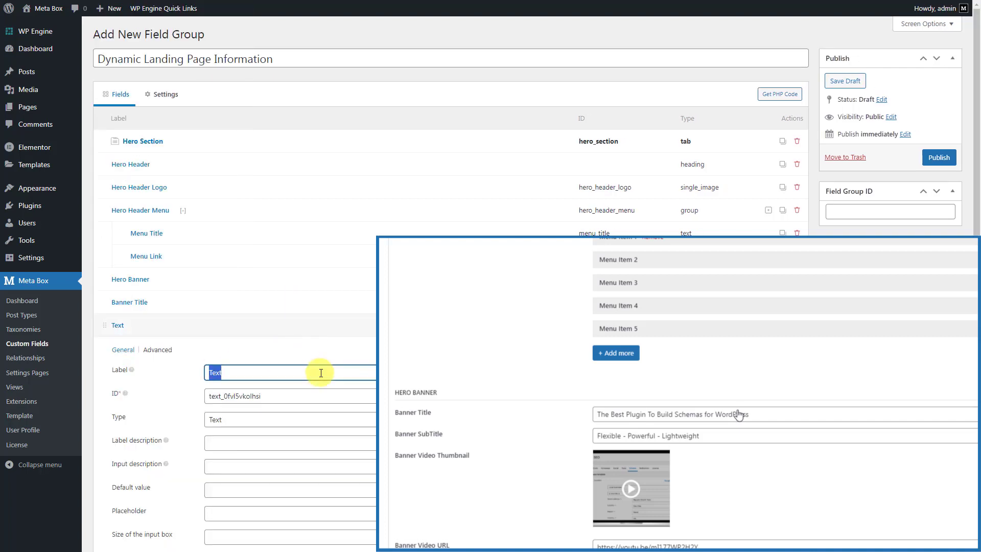
text(Banner SubTitle)
click(316, 340)
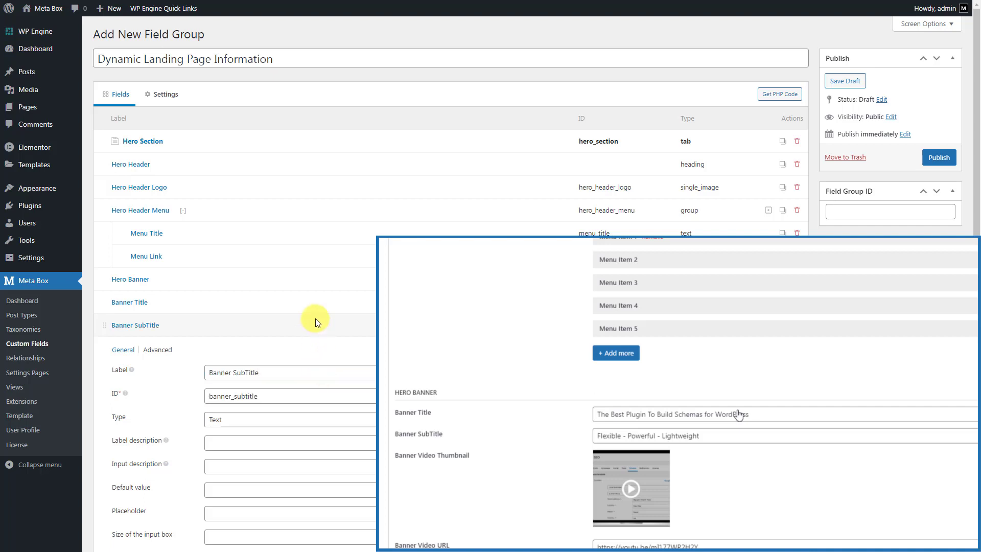
Add a Single Image field labelled 'Banner Video Thumbnail'
click(283, 323)
click(140, 353)
text(sing)
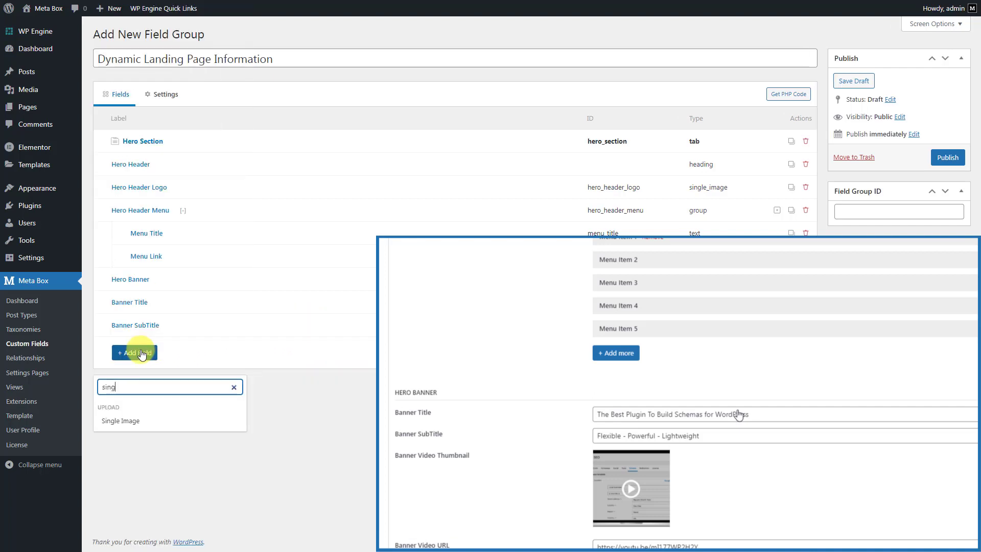
click(148, 420)
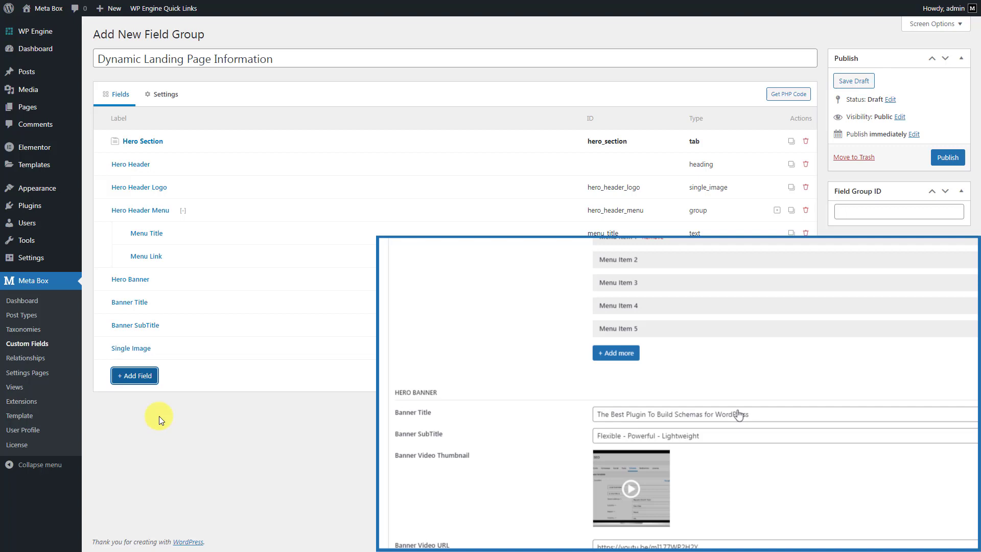
click(293, 347)
click(341, 394)
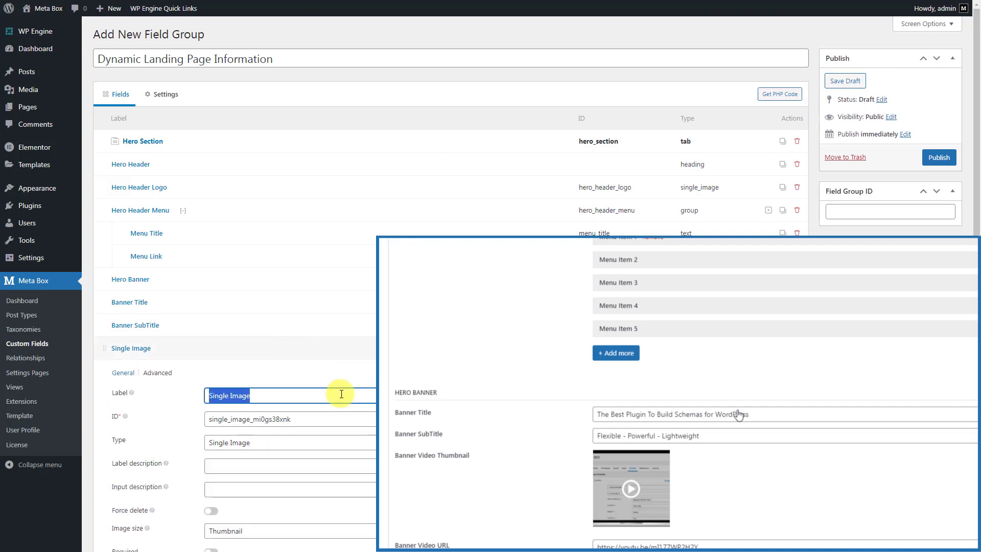
text(Banner Video Thumbnail)
click(314, 346)
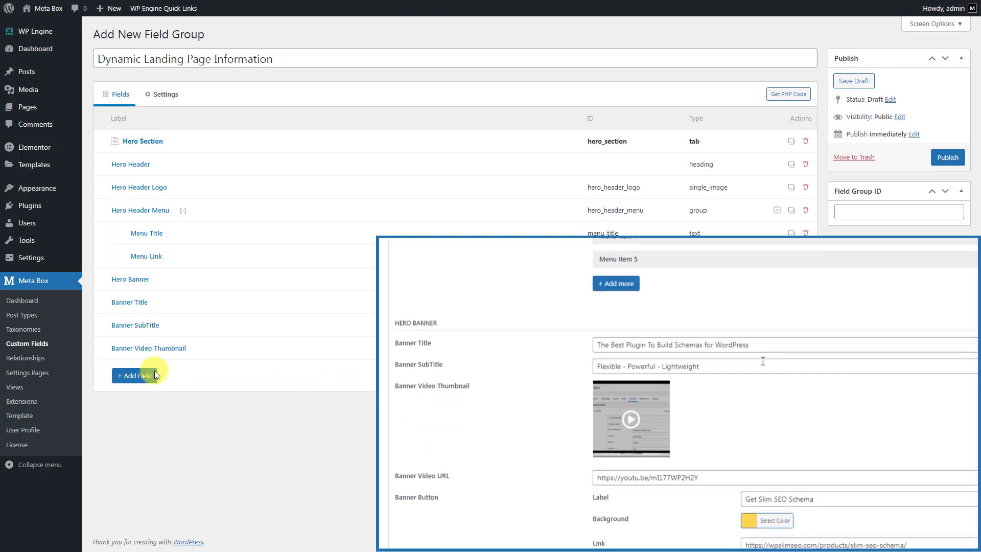
Add a URL field labelled 'Banner Video URL'
click(144, 376)
text(url)
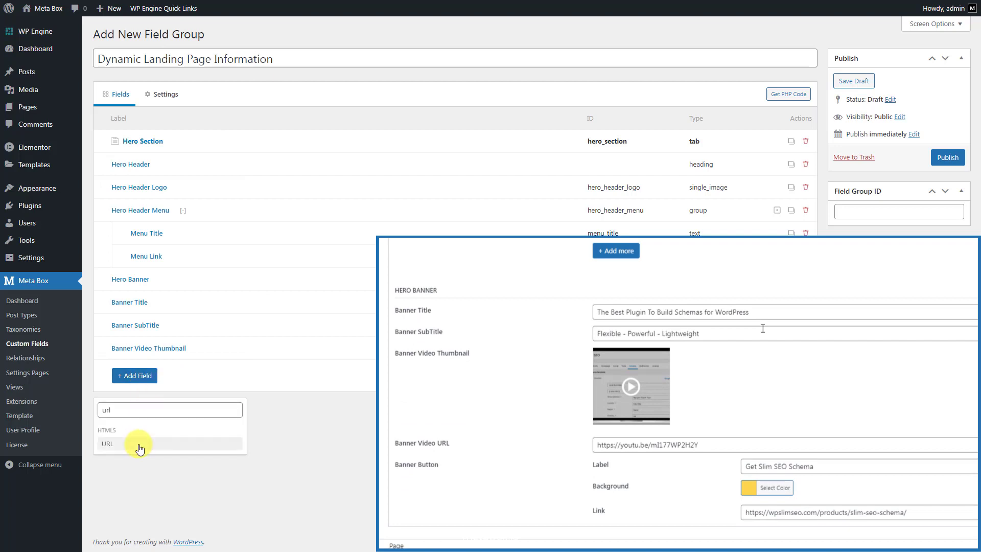
click(134, 443)
click(293, 372)
click(349, 418)
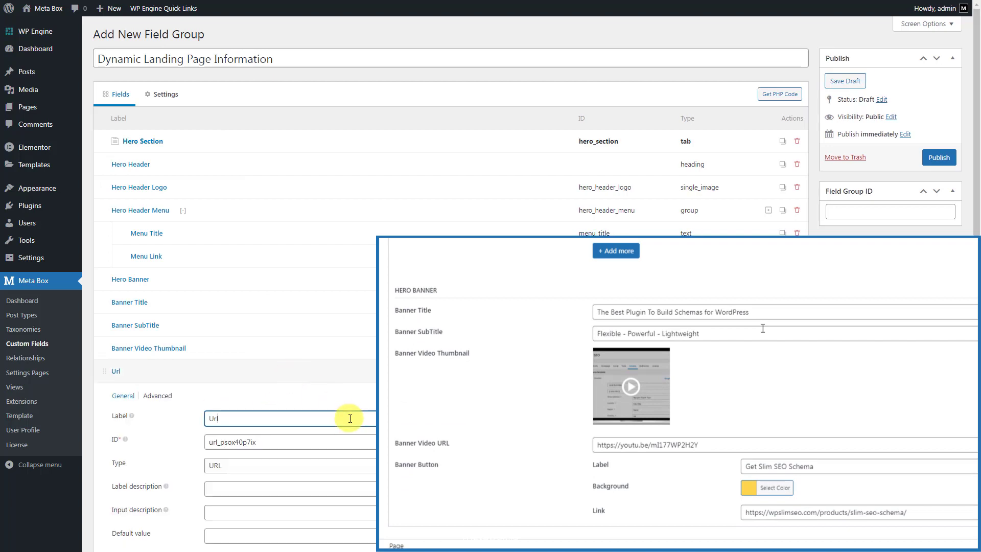
key(ctrl+a)
text(Banner Video URL)
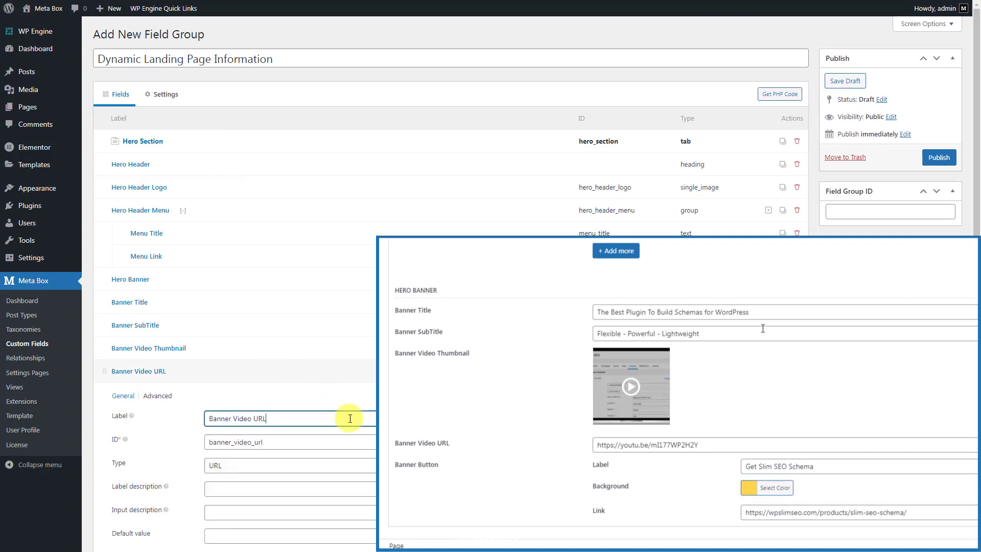
click(339, 371)
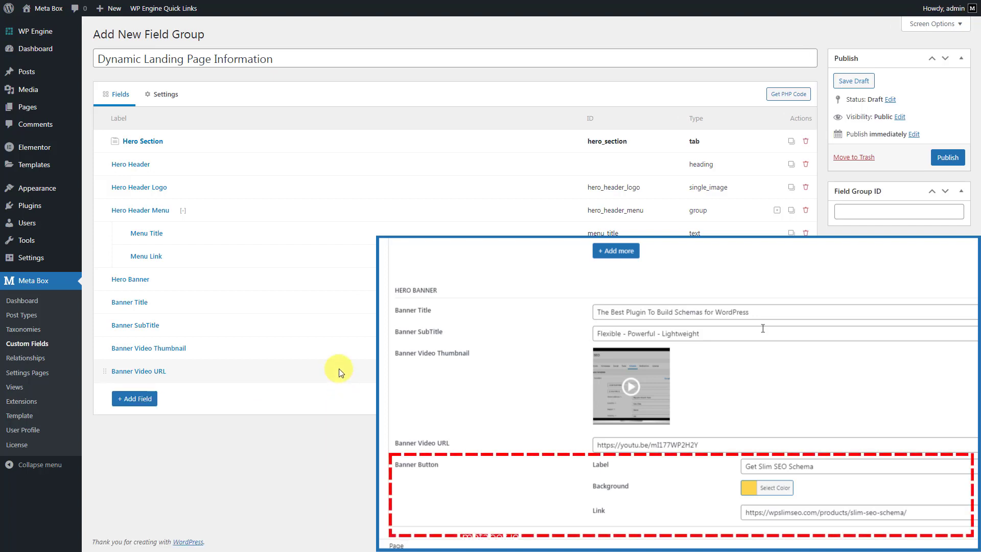
Add a Group field labelled 'Banner Button'
click(136, 398)
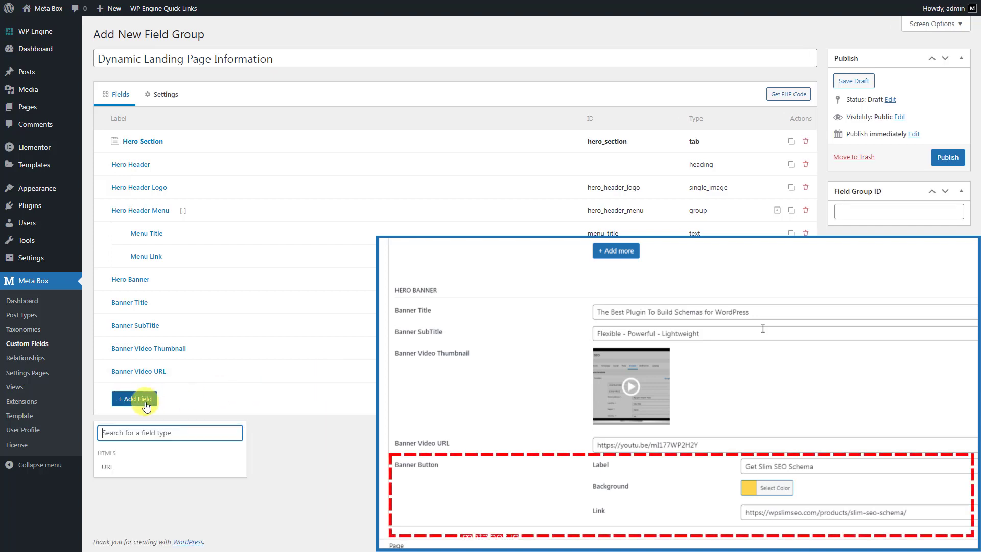
text(gro)
click(139, 515)
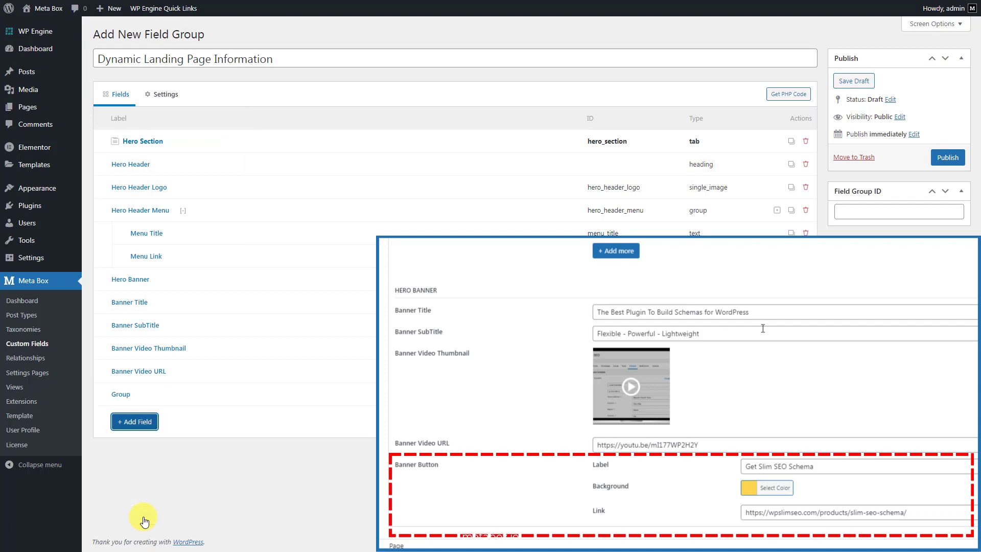
click(307, 394)
click(339, 440)
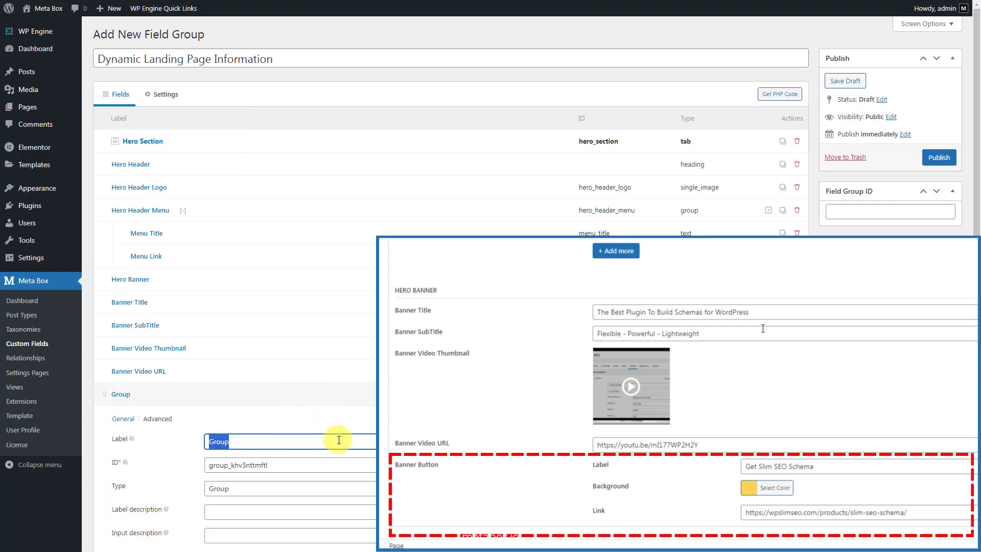
text(Banner Button)
scroll(338, 475, down, 4)
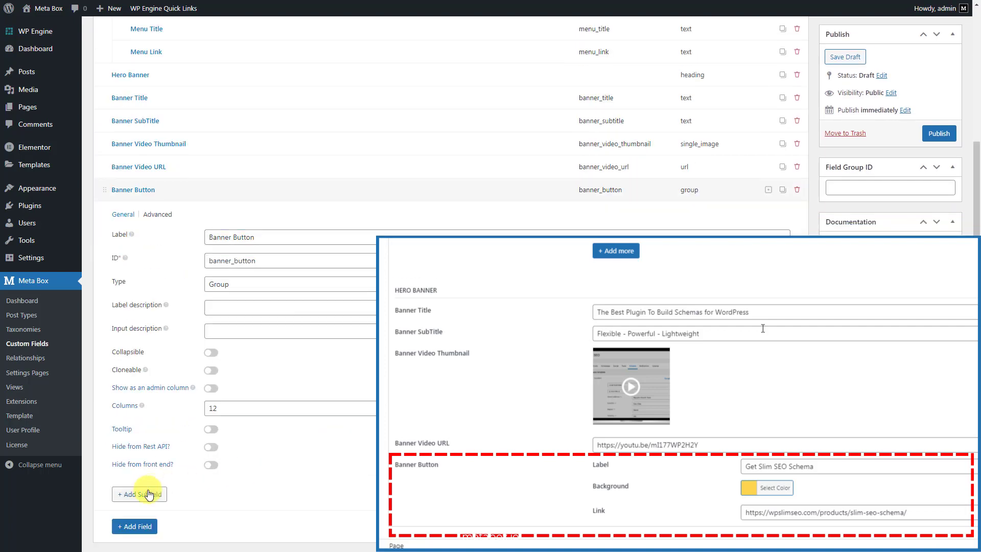
Add a Text subfield labelled 'Label' to the Banner Button group
click(149, 494)
text(text)
click(179, 386)
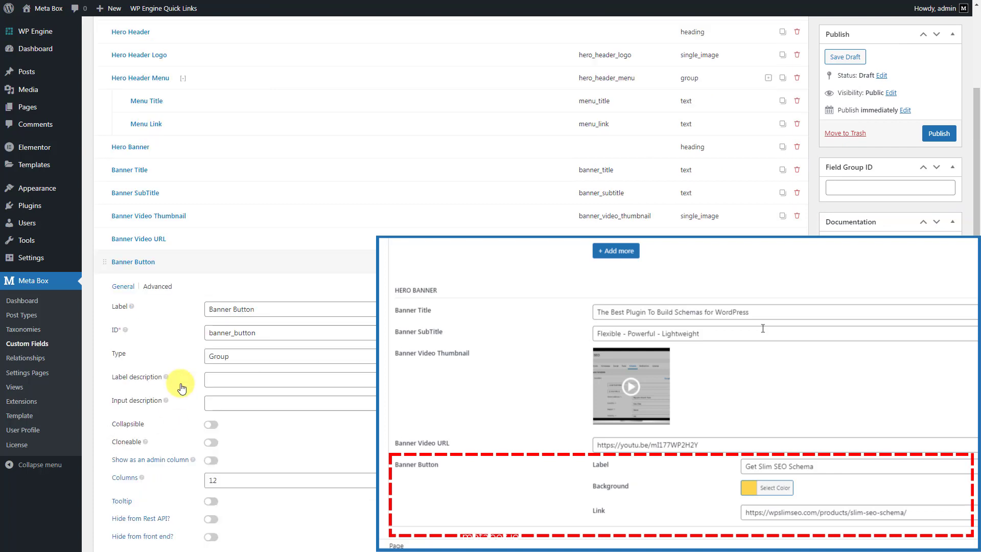
scroll(182, 389, down, 4)
click(342, 401)
click(361, 456)
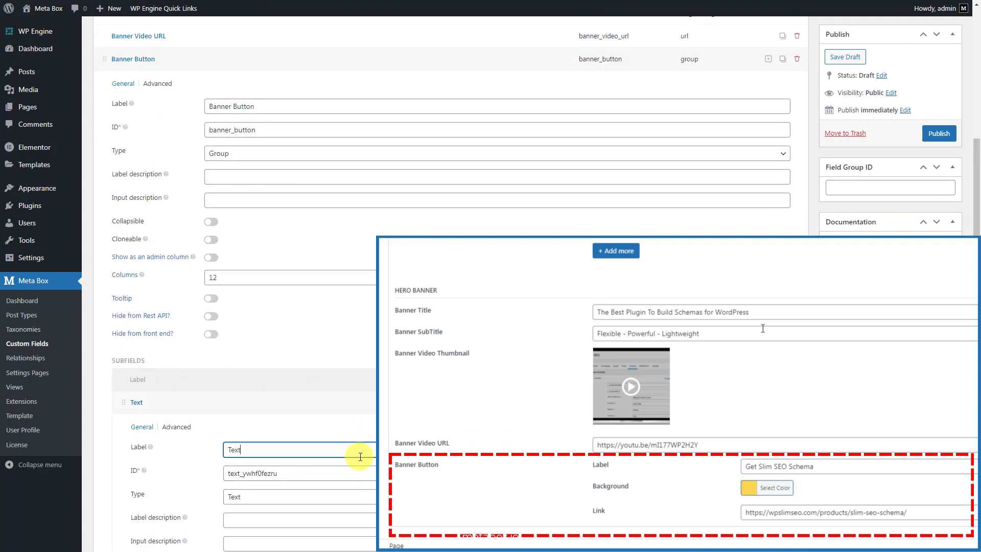
text(Label)
click(360, 402)
Add a Color Picker subfield 'Background' to Banner Button
click(148, 430)
text(c)
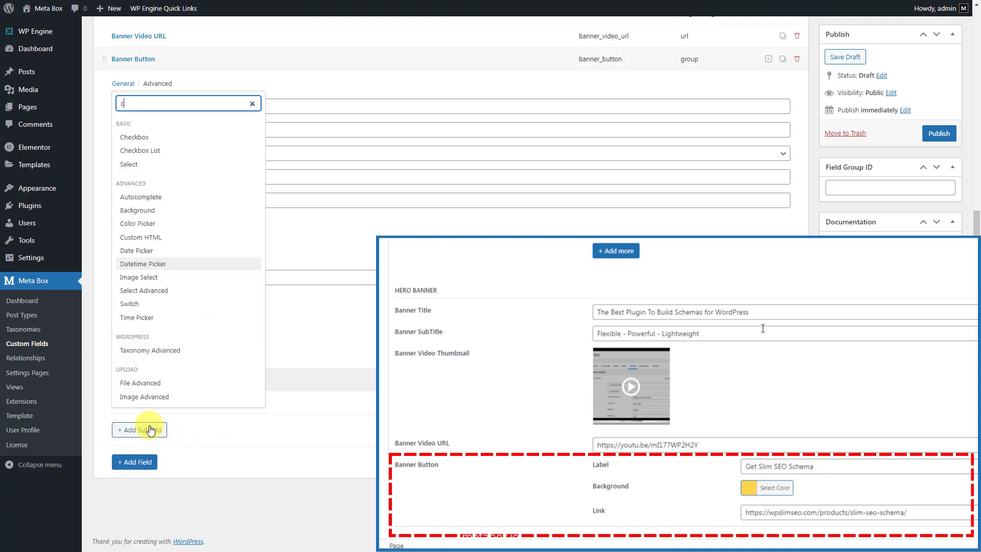
text(olor)
click(156, 497)
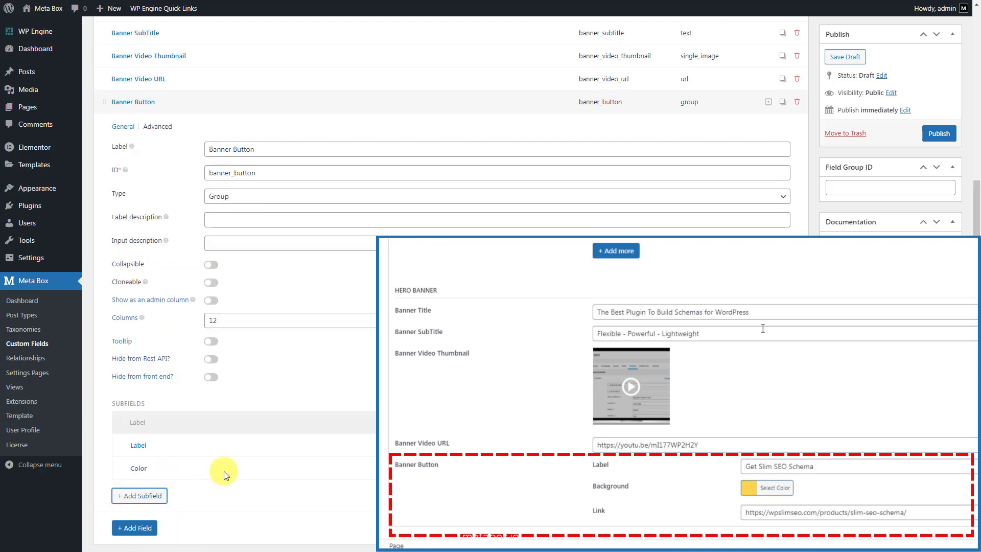
click(293, 464)
scroll(293, 463, down, 2)
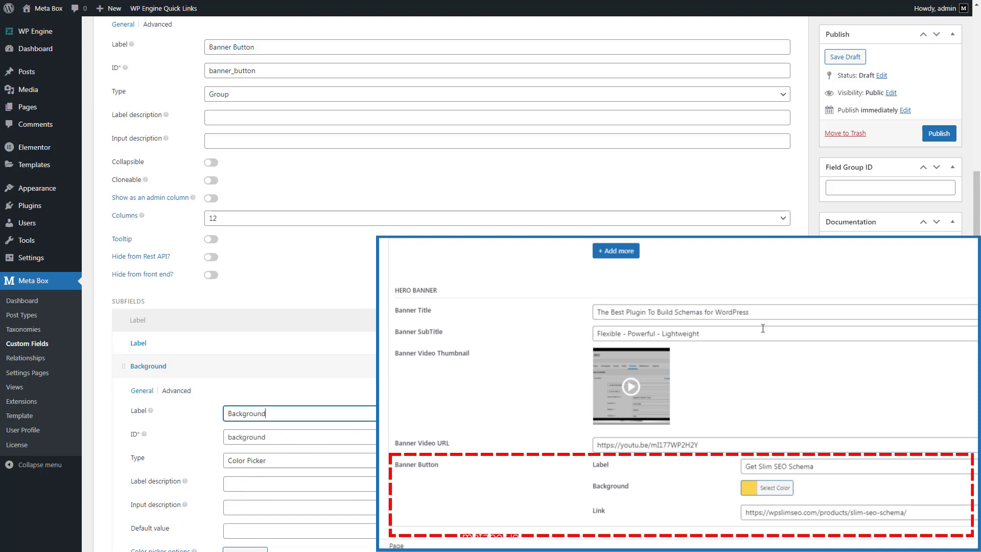
click(399, 366)
Add a URL subfield 'Link' to Banner Button and collapse the group
click(140, 433)
text(url)
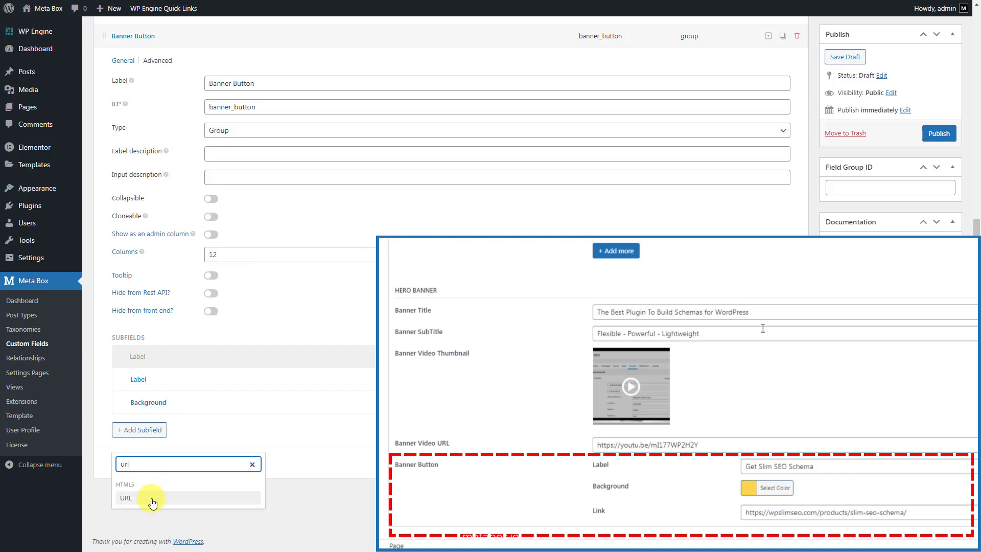
click(126, 498)
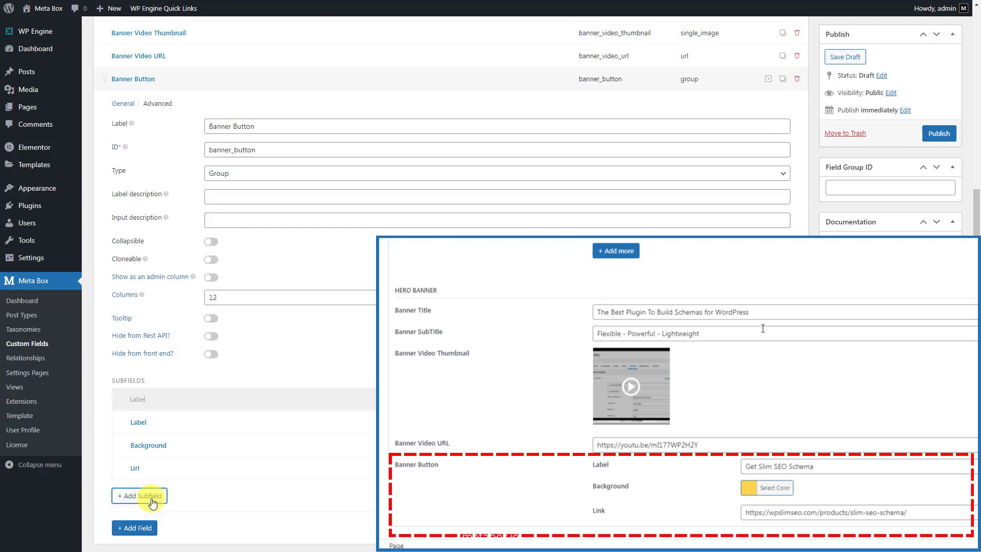
click(339, 466)
scroll(444, 281, down, 3)
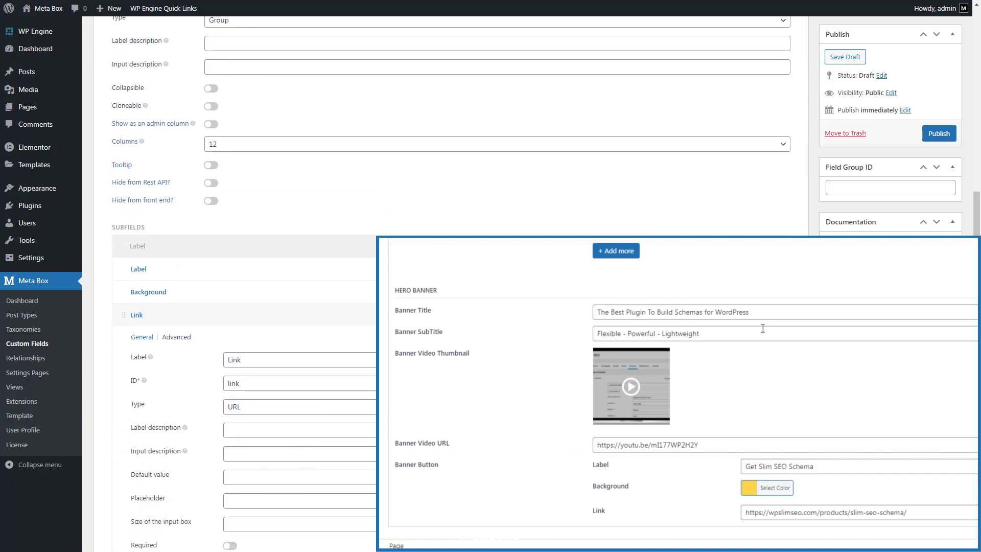
scroll(345, 235, up, 6)
click(321, 216)
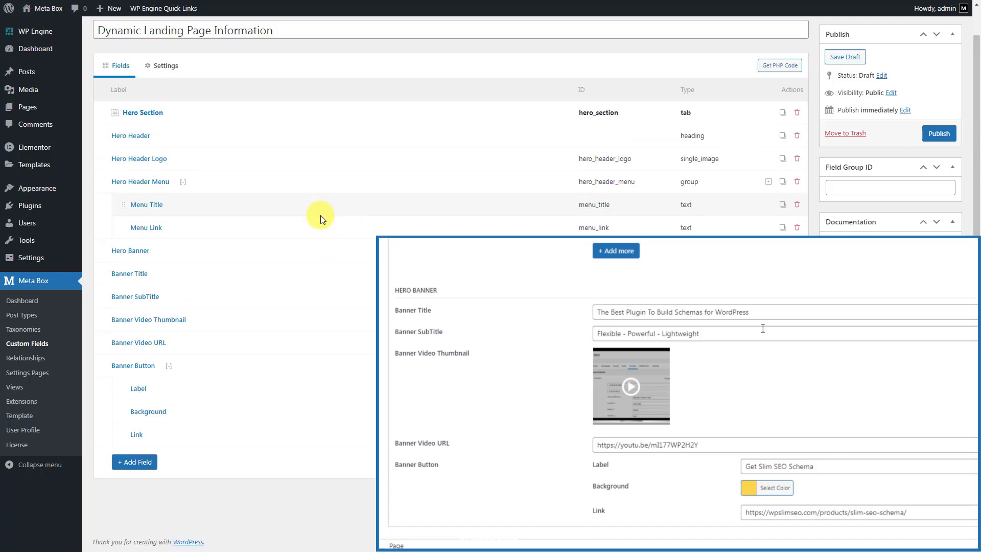
Add a Tab field named 'Feature Section'
click(141, 463)
text(tab)
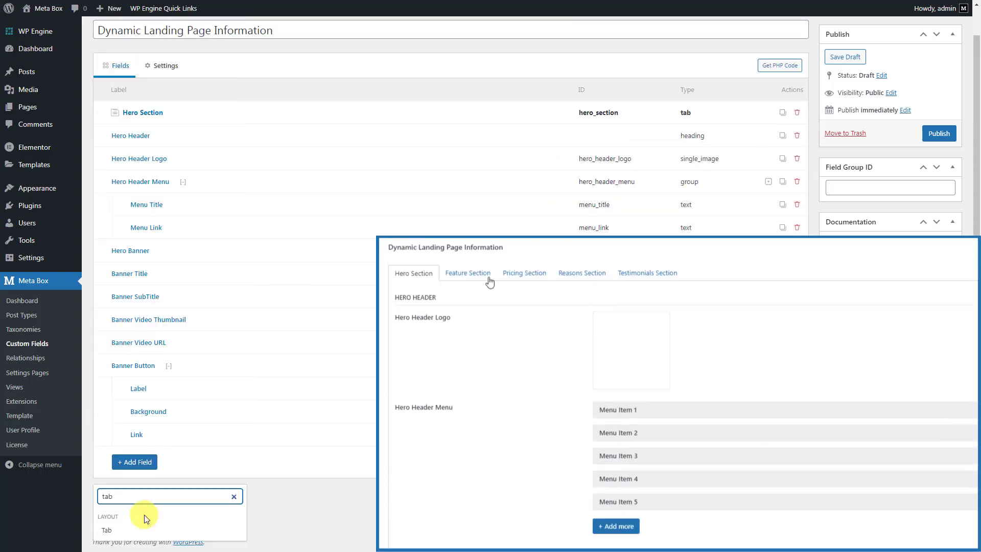
click(138, 529)
text(Feature Section)
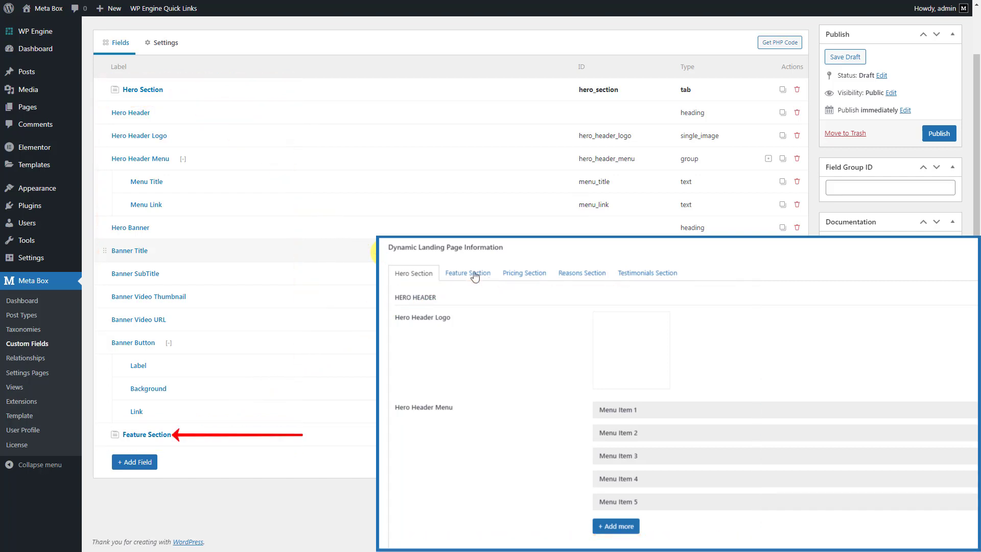
click(488, 278)
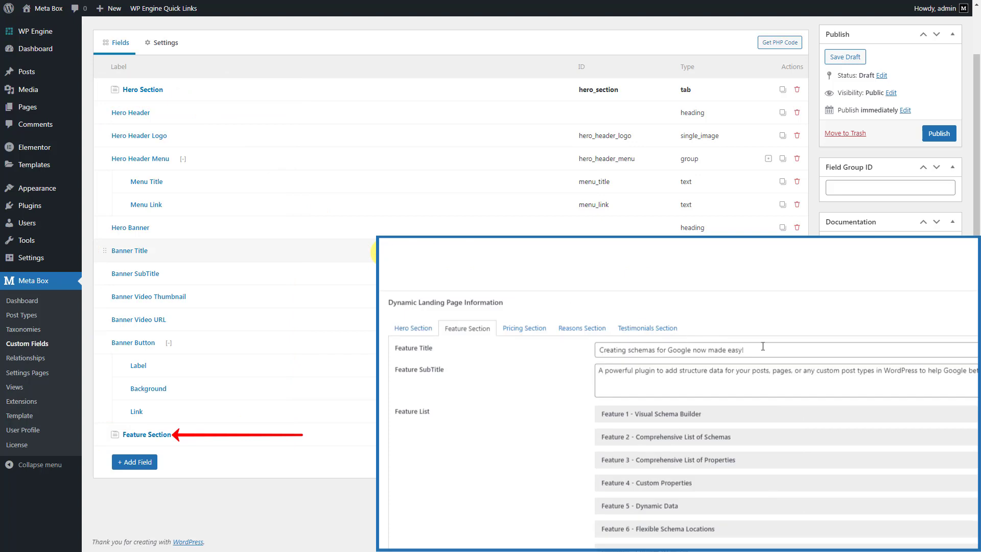
Add a Text field labelled 'Feature Title' under Feature Section
click(133, 462)
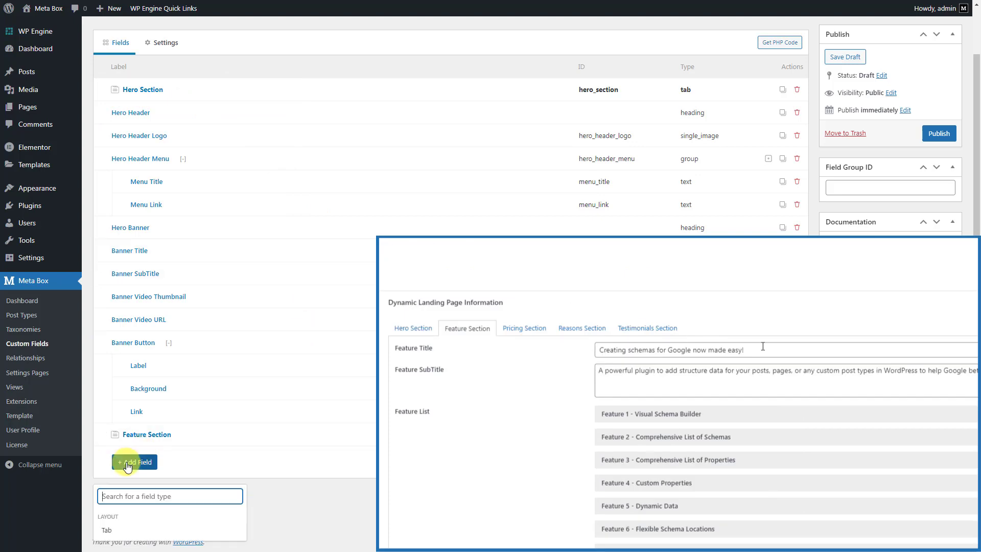
text(te)
click(165, 336)
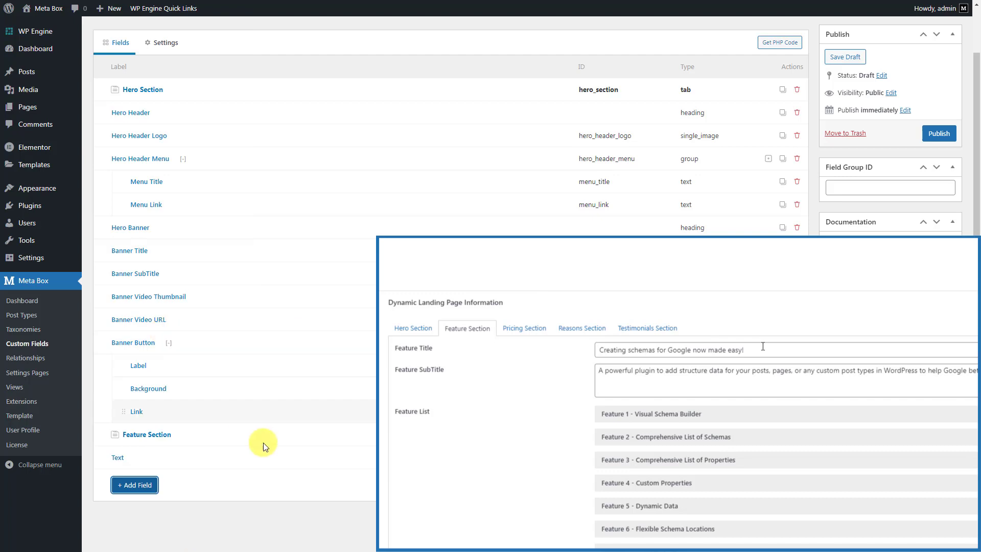
click(314, 455)
click(370, 505)
double_click(376, 506)
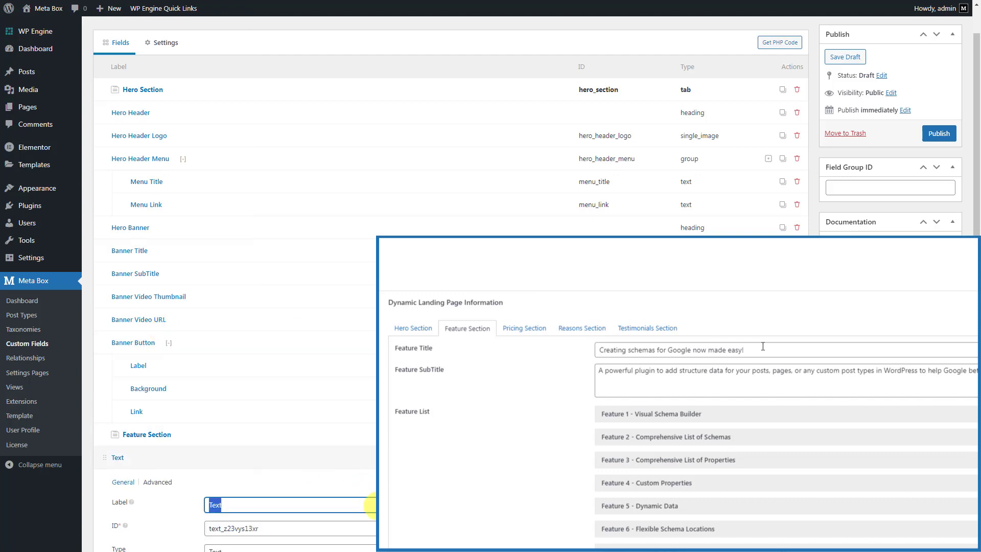
text(Feature Title)
click(372, 456)
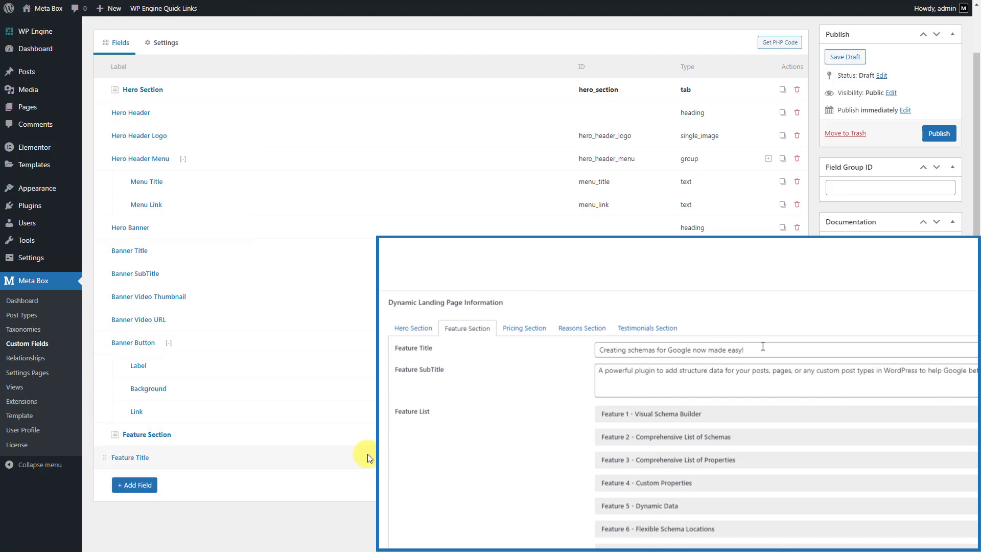
Add a Textarea field labelled 'Feature SubTitle' below Feature Title
click(151, 486)
text(text)
click(153, 409)
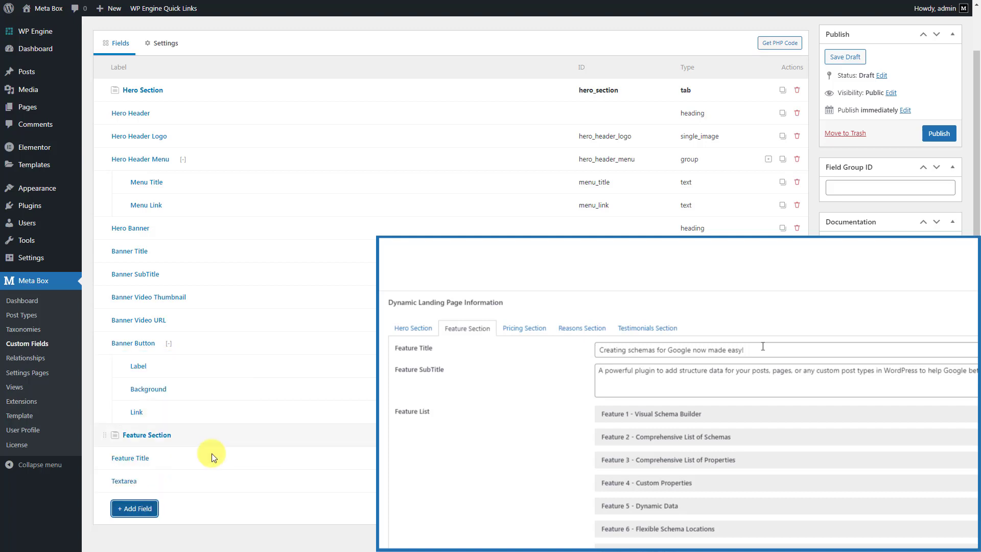
click(247, 474)
scroll(247, 474, down, 2)
click(360, 428)
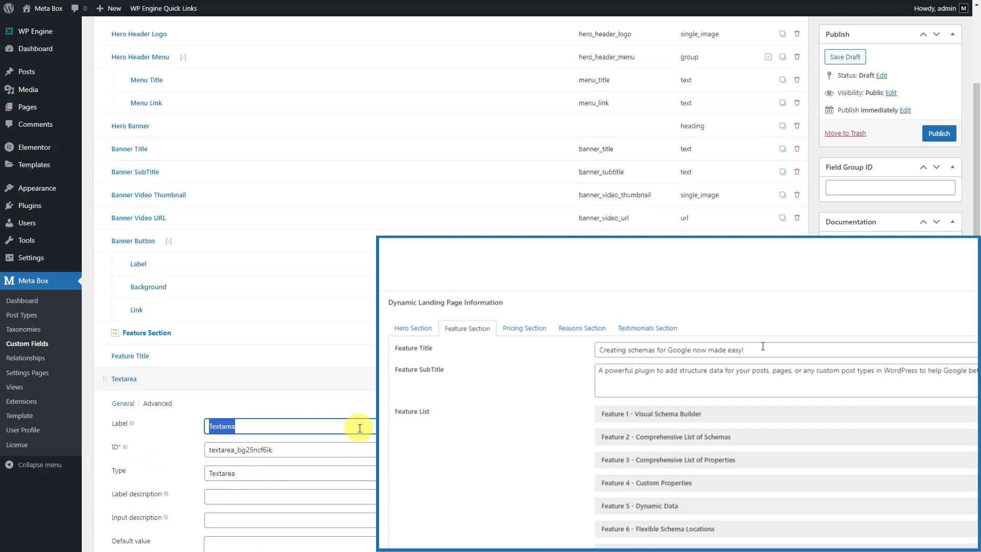
text(Feature SubTitle)
click(351, 379)
click(145, 464)
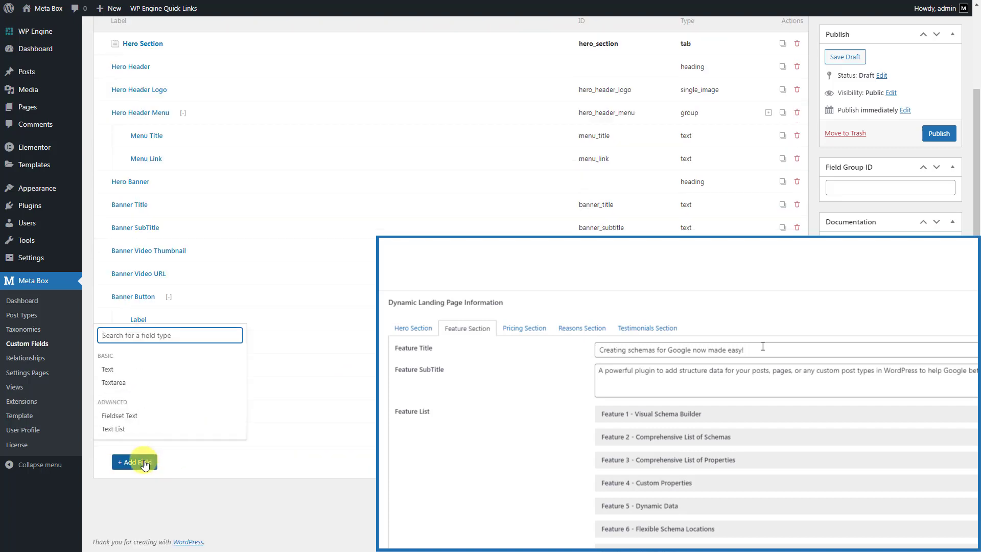
Add a Group field labelled 'Feature List' below Feature SubTitle
text(grou)
click(162, 489)
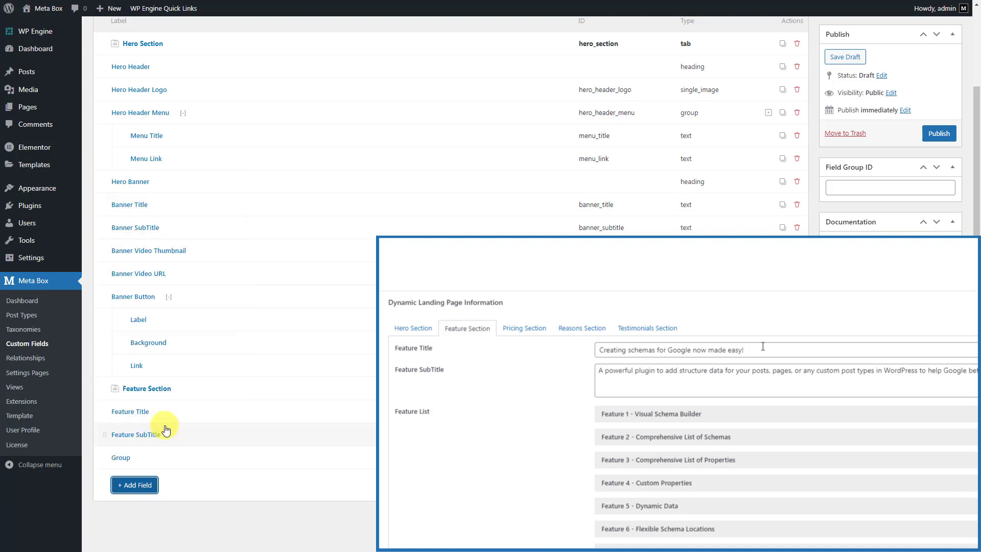
click(340, 461)
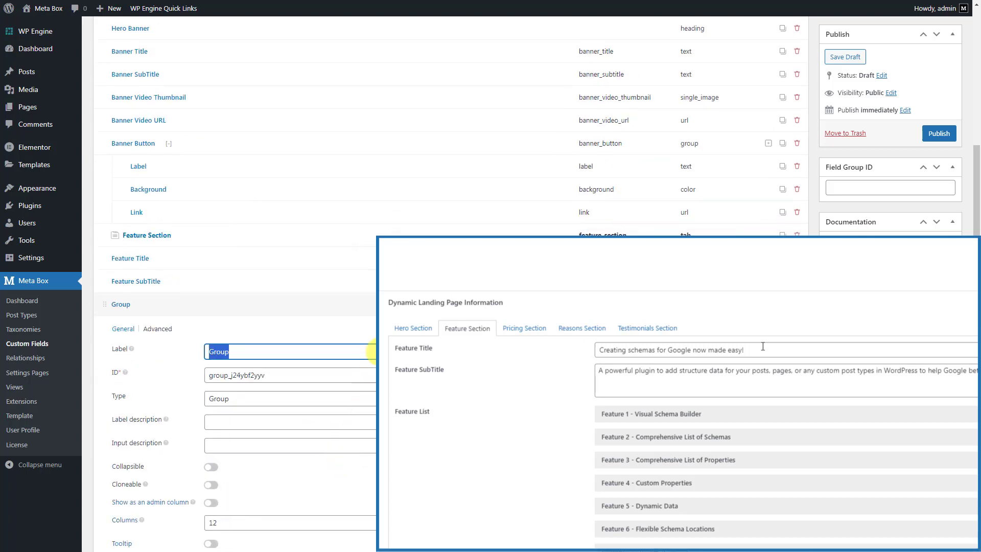
text(Feature List)
scroll(245, 408, down, 3)
Add Text 'Feature Name' and Textarea 'Feature Description' subfields to Feature List
click(151, 432)
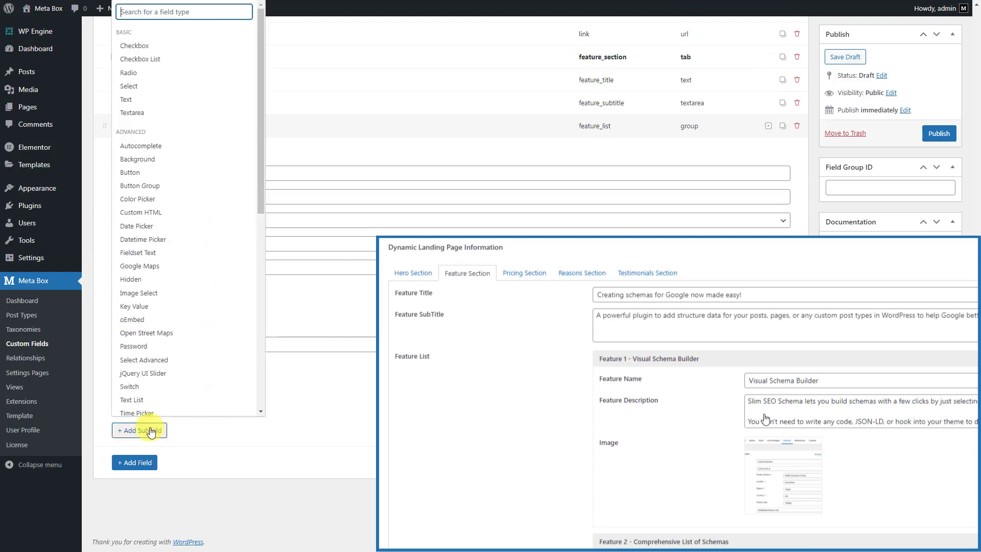
text(te)
click(166, 324)
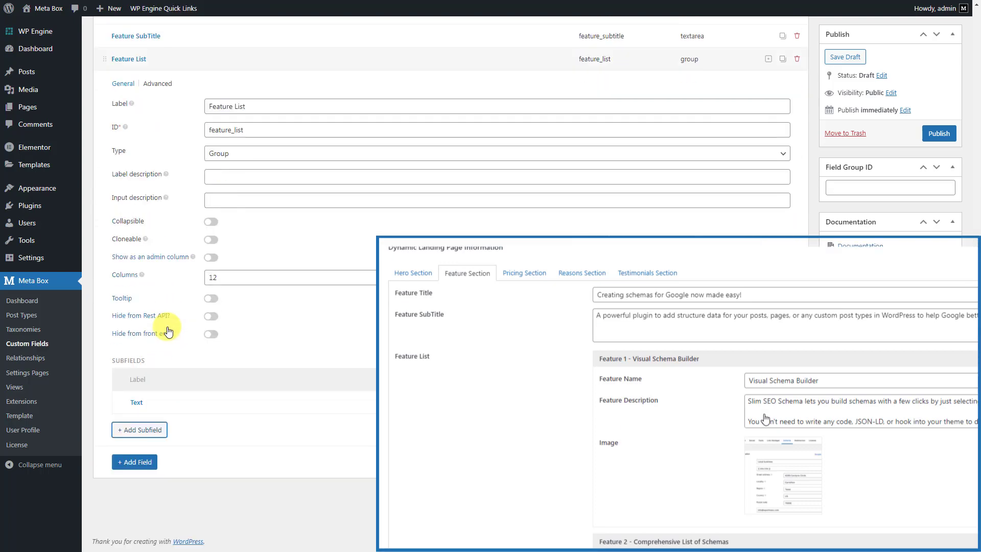
click(335, 401)
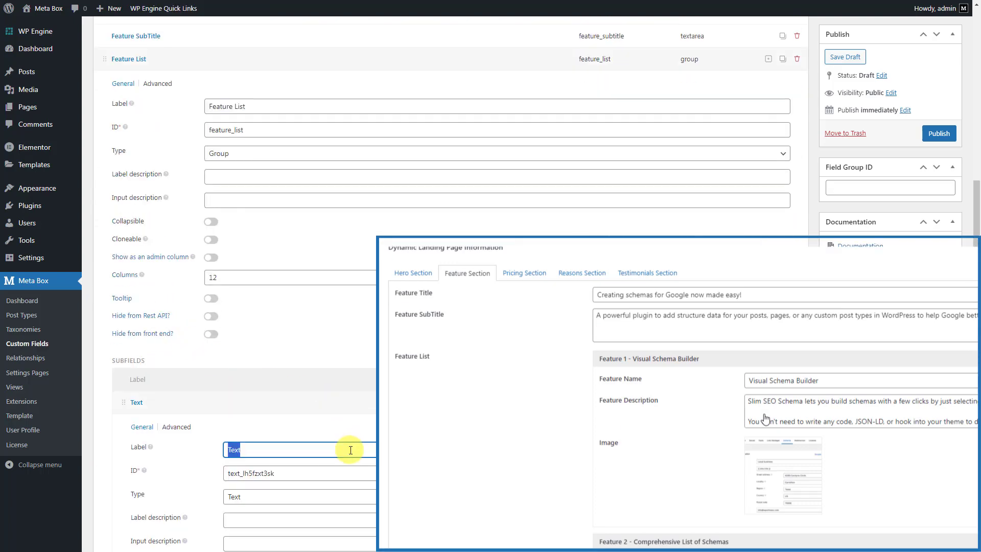
click(347, 408)
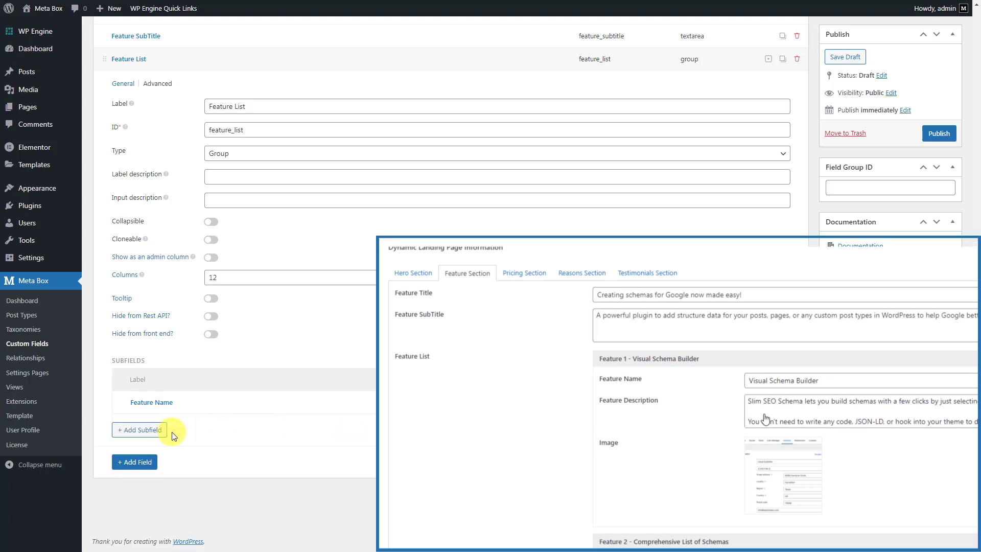
click(169, 431)
text(text)
click(174, 360)
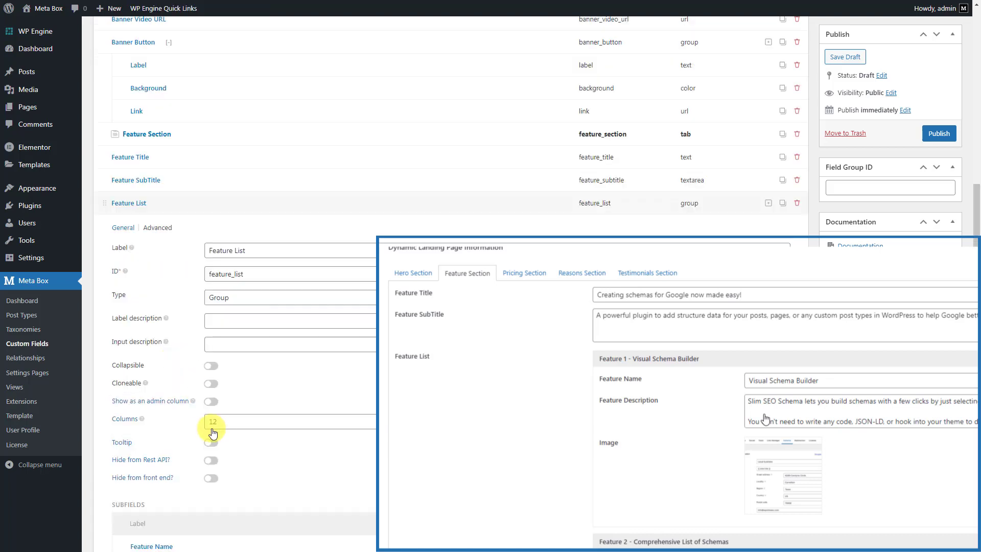
click(357, 469)
scroll(358, 468, down, 1)
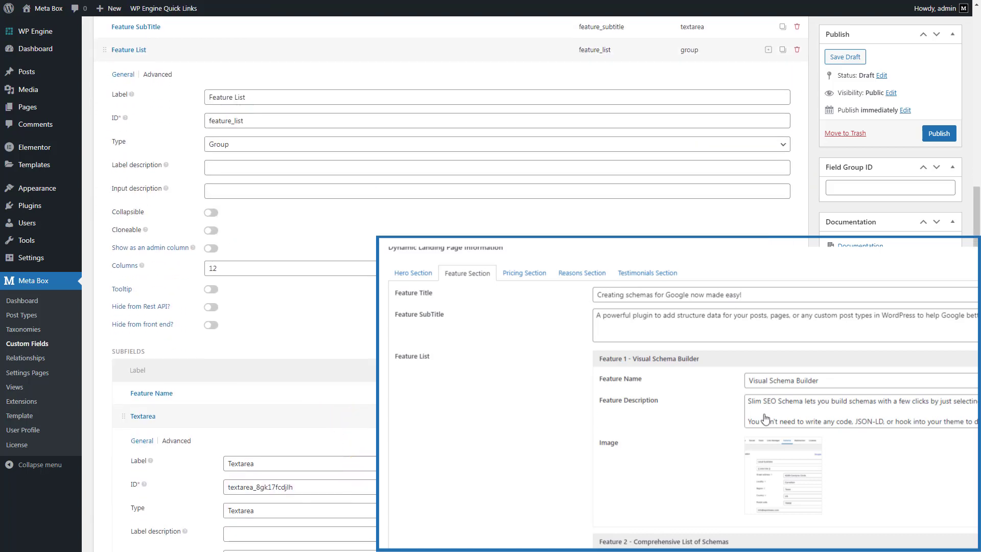
double_click(241, 463)
text(Feature Description)
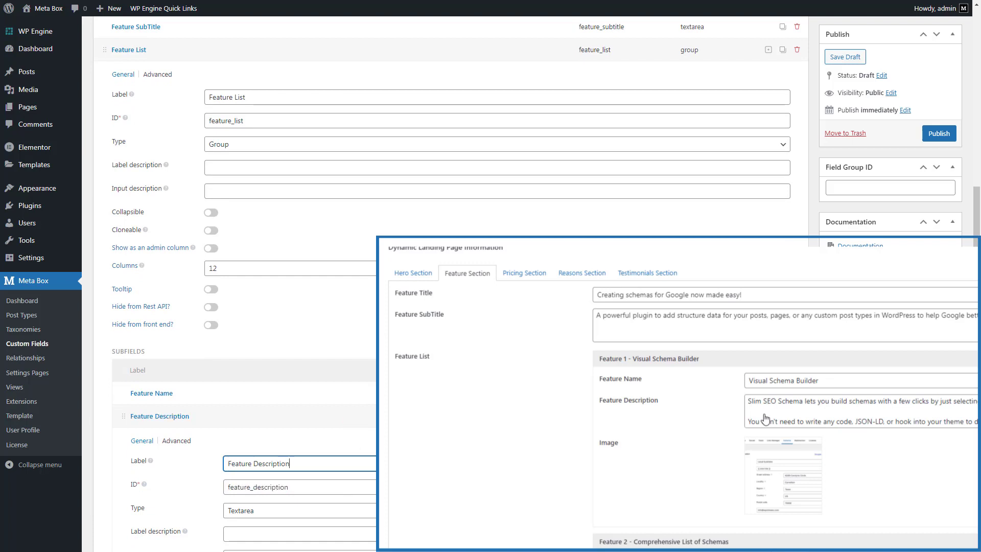
click(347, 416)
Add a Single Image subfield labelled 'Image' to Feature List
click(139, 444)
text(sing)
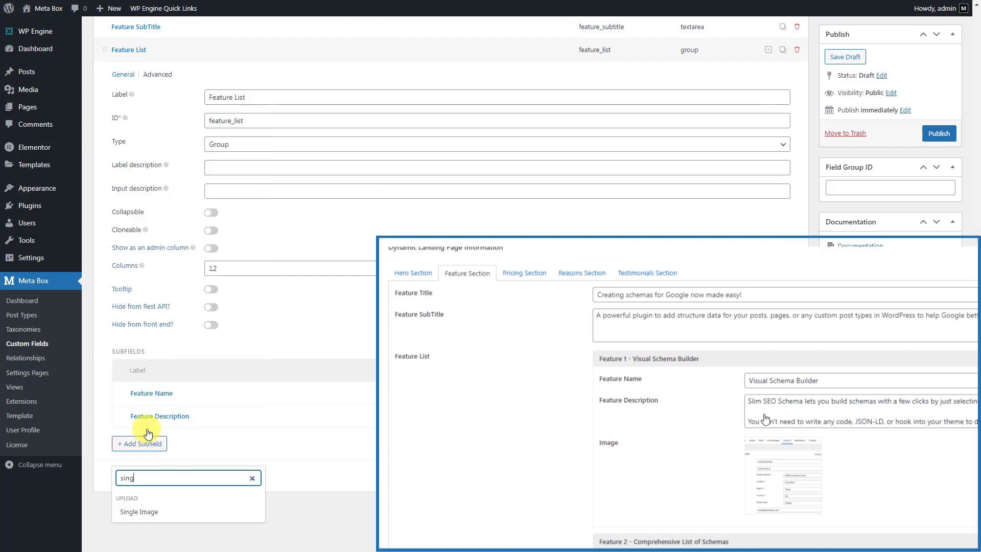
click(171, 521)
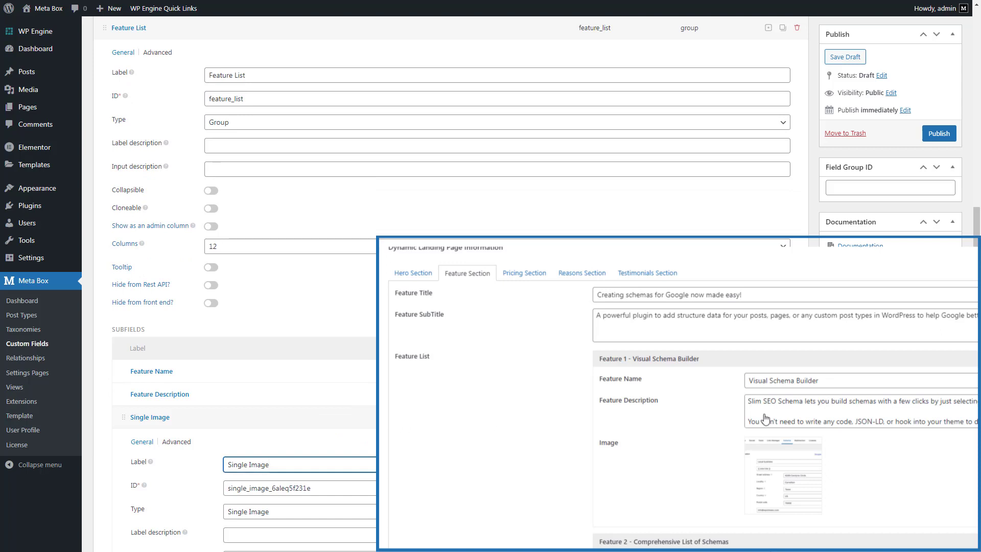
text(Image)
click(378, 417)
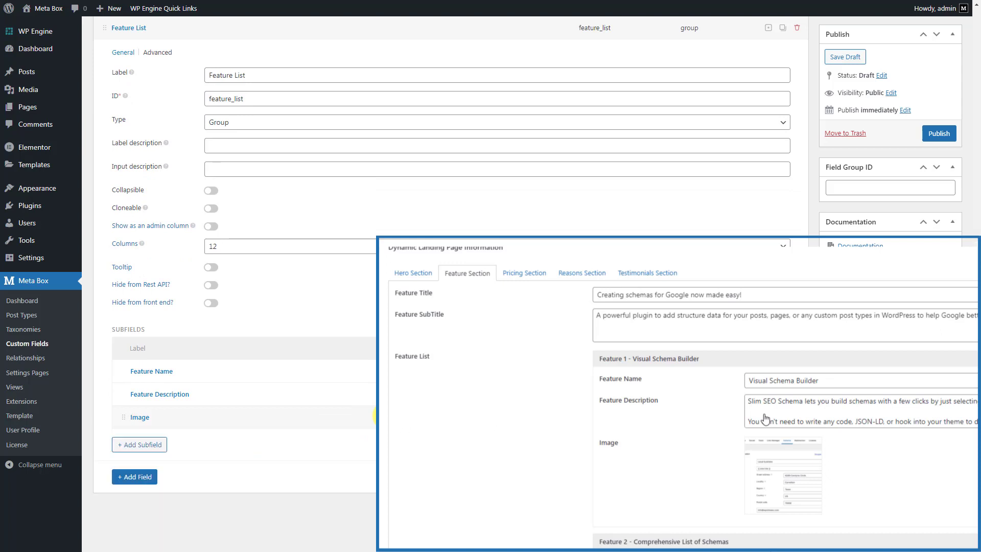
Make Feature List collapsible (starting collapsed), set its group title, and make it cloneable
scroll(232, 311, up, 2)
click(211, 293)
click(278, 314)
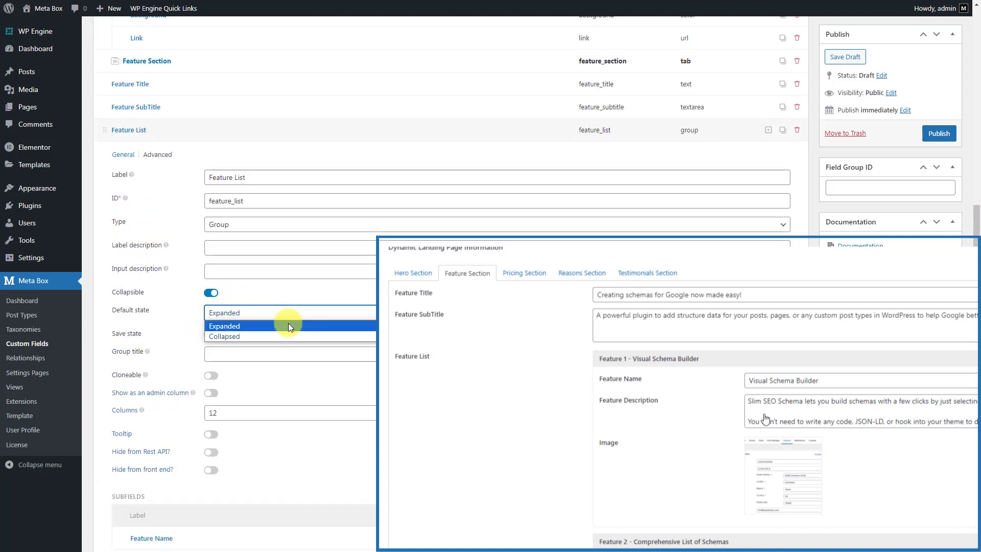
click(291, 333)
click(312, 352)
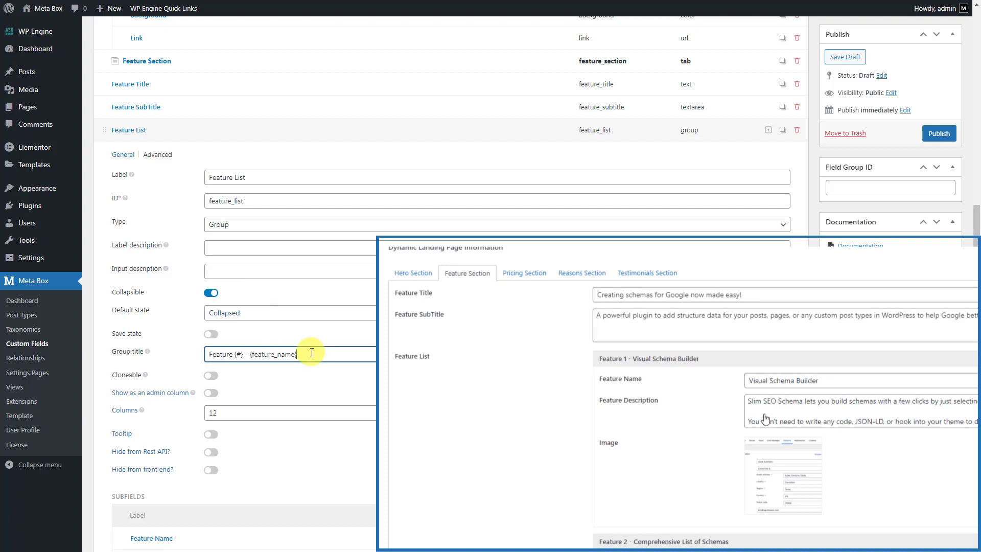
click(211, 375)
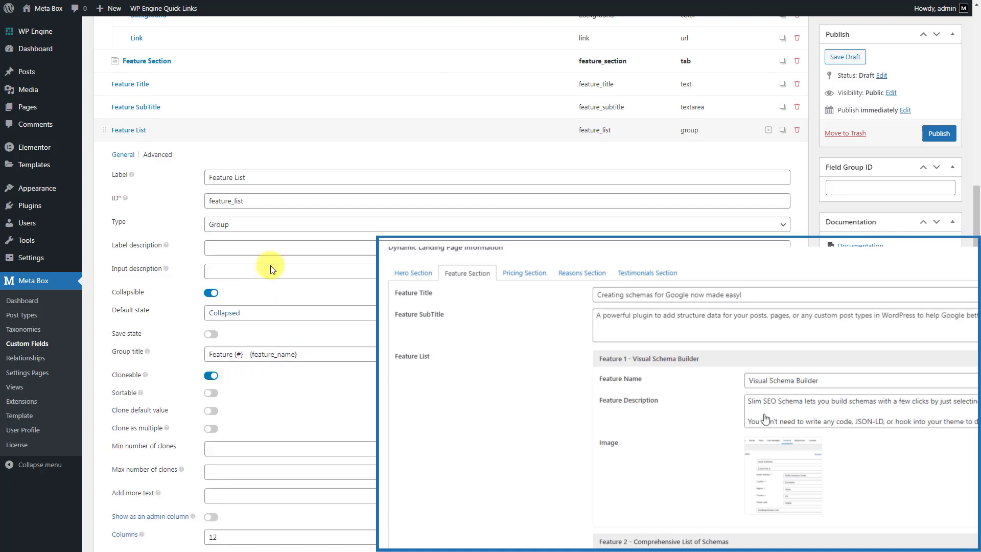
click(306, 127)
click(126, 466)
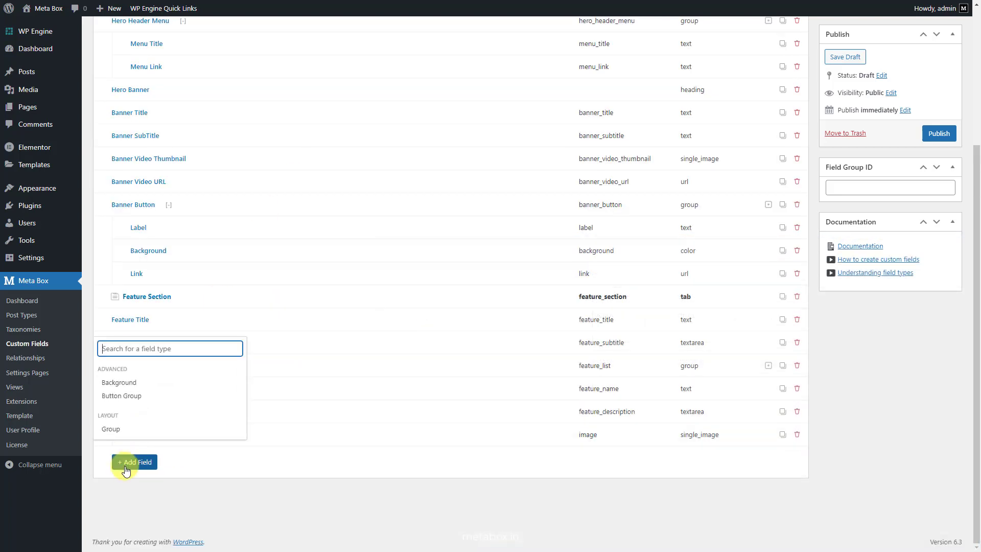
Add a Tab named 'Pricing Section' after the Feature List group
text(tab)
click(149, 531)
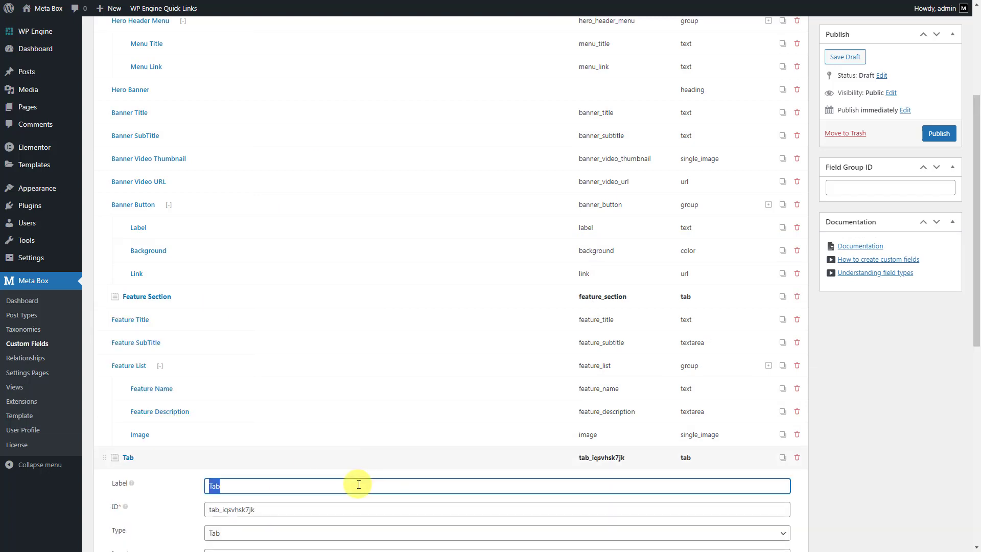
text(Pricing Section)
click(352, 457)
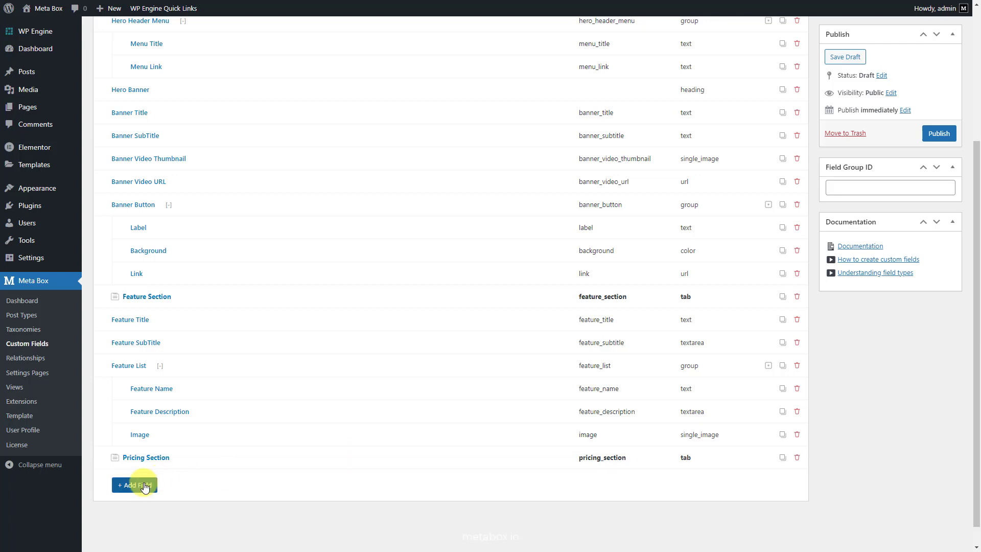
Add a Text field labelled 'Pricing Title' under Pricing Section
click(135, 485)
text(text)
click(154, 396)
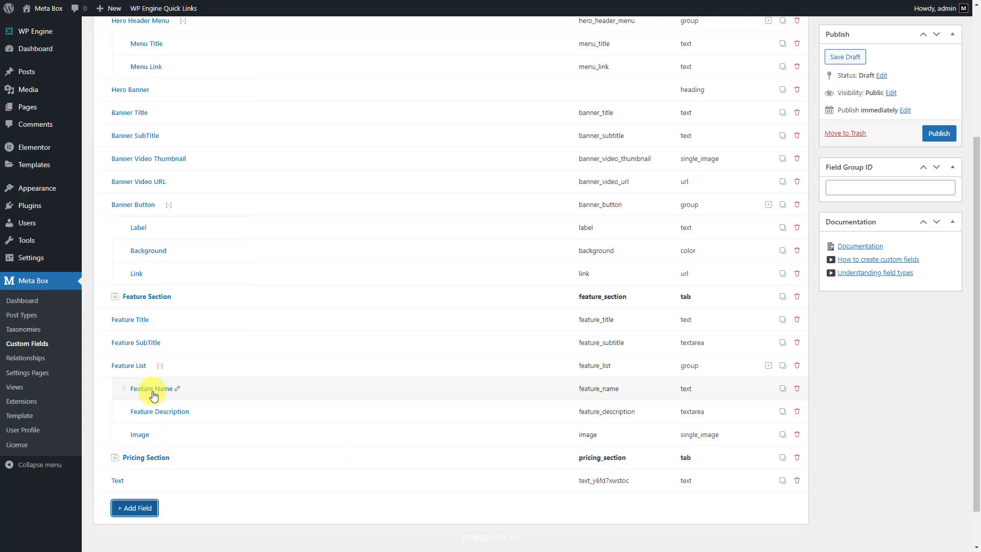
click(273, 477)
scroll(347, 459, down, 2)
click(406, 425)
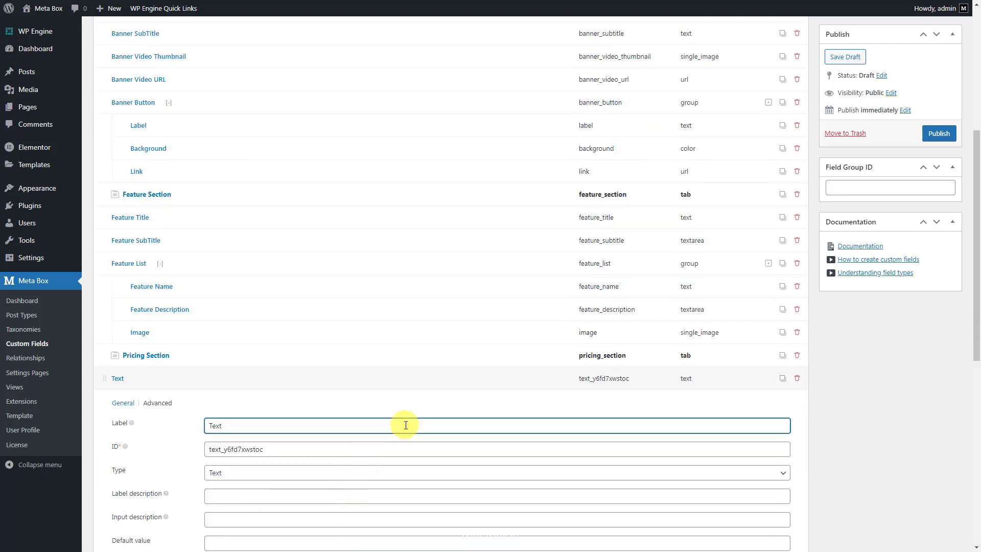
text(Pricing Title)
click(396, 379)
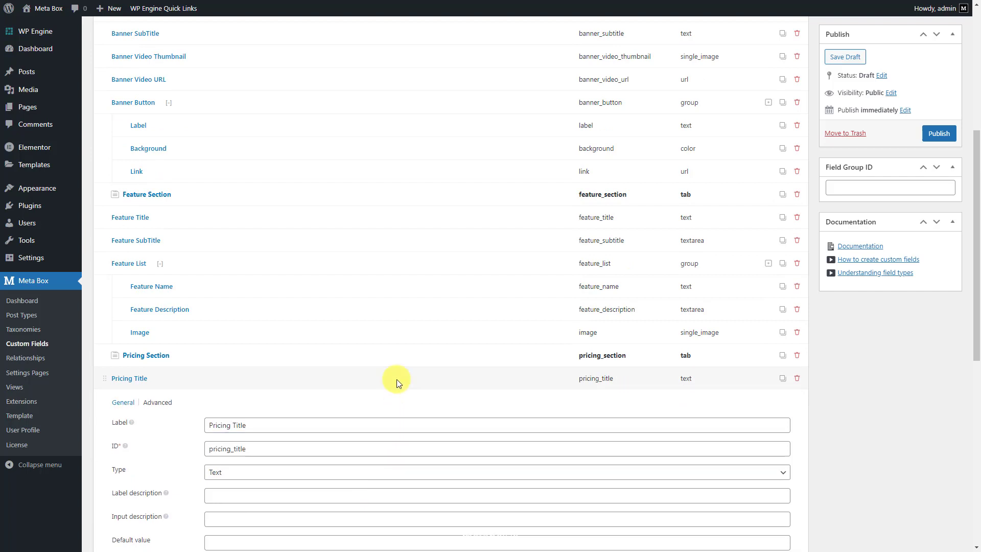
Add a Textarea field labelled 'Pricing Subtitle' after Pricing Title
click(152, 461)
text(text)
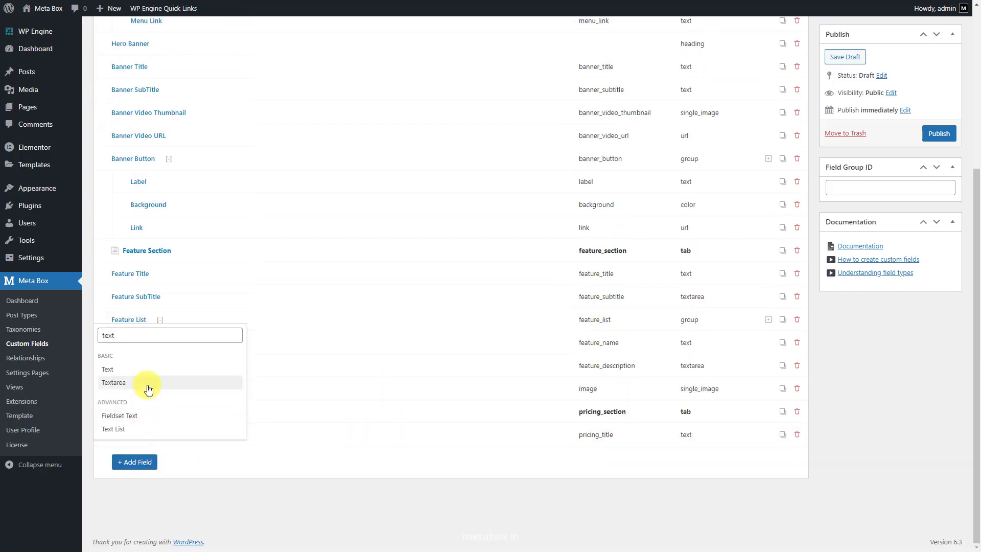
click(147, 387)
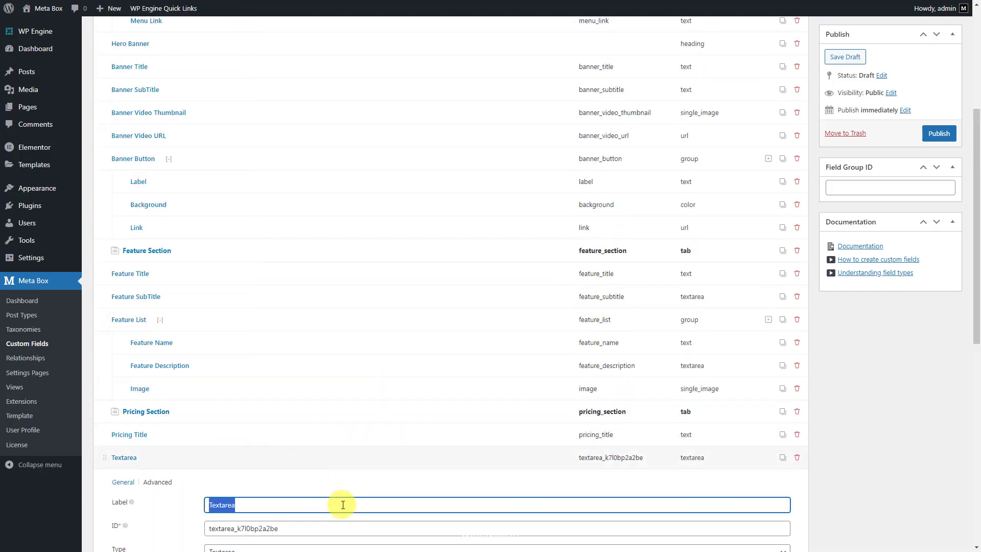
text(Pricing Subtitle)
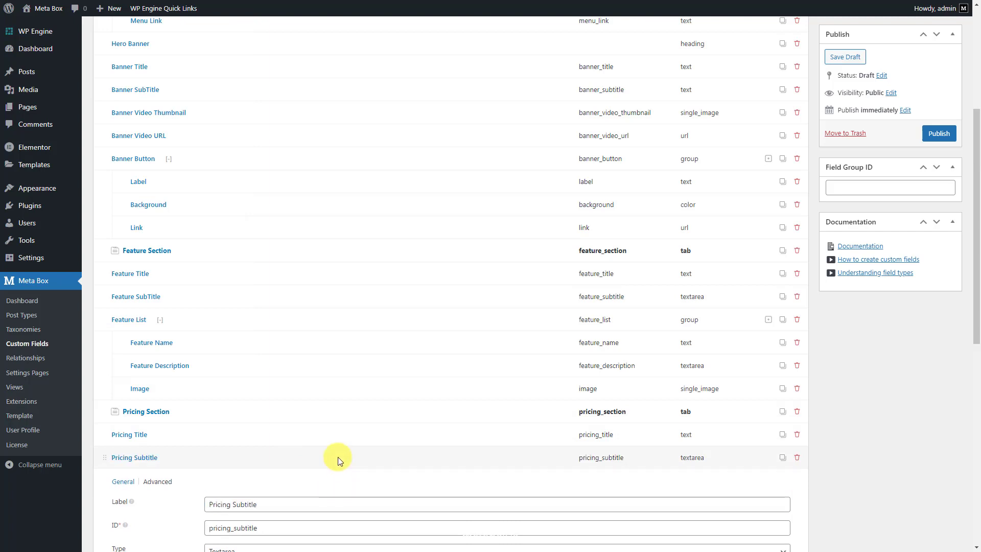
click(339, 459)
click(147, 486)
Add a Plans group containing a Text subfield 'Plan Name'
text(gro)
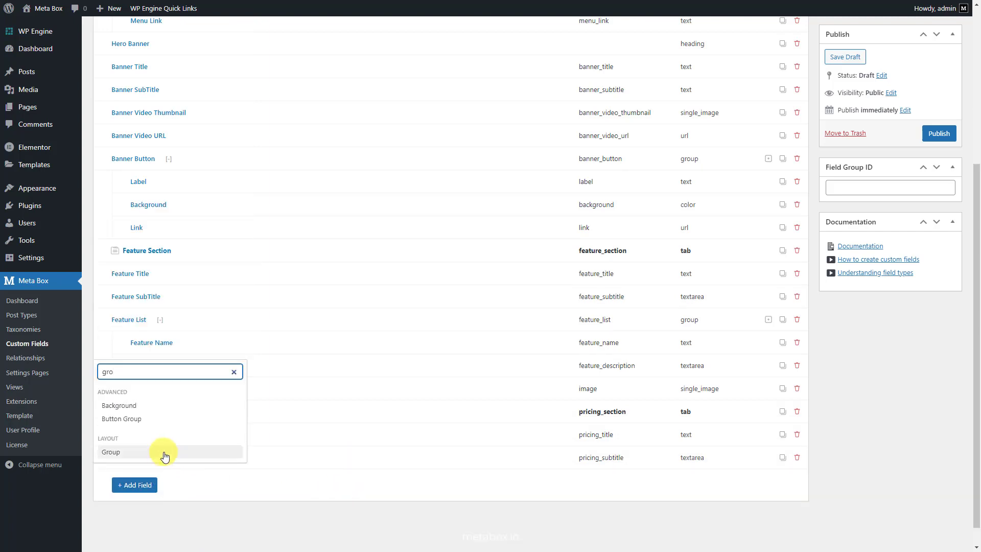
click(164, 453)
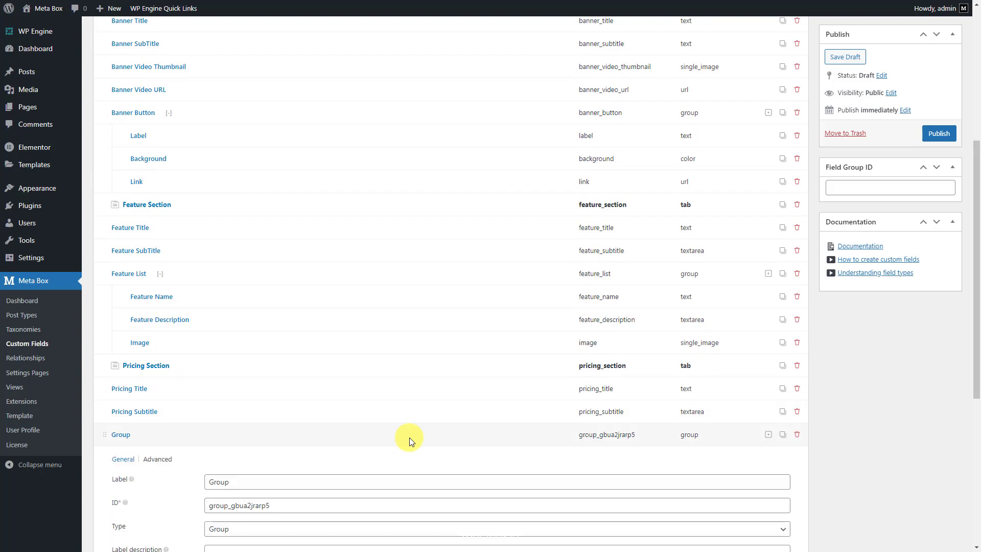
double_click(429, 430)
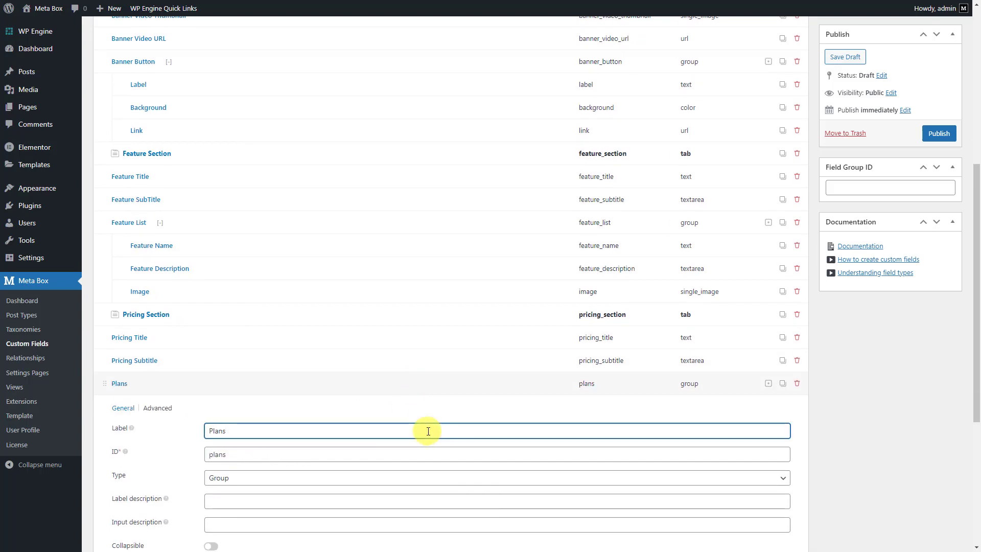
scroll(428, 431, down, 5)
click(148, 432)
text(text)
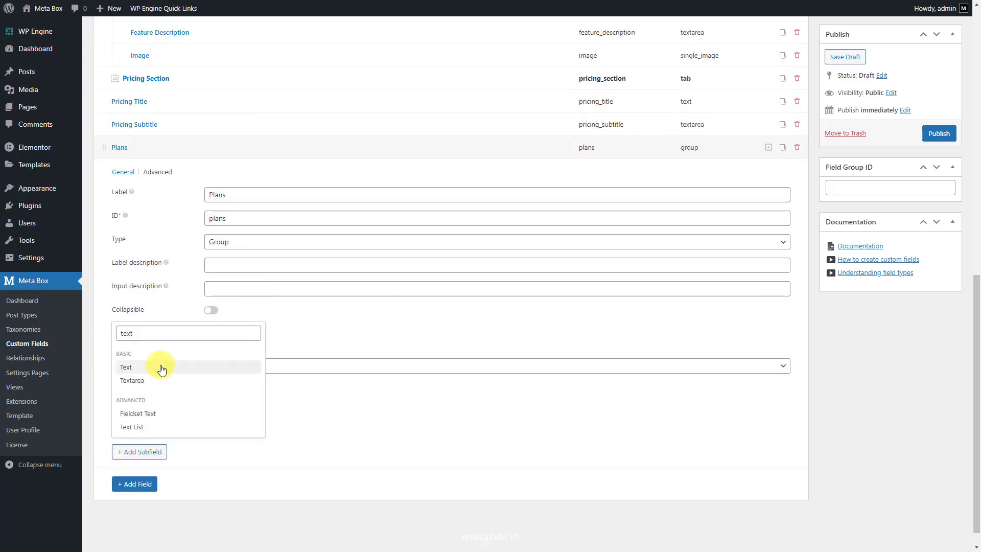
click(162, 369)
click(344, 402)
click(369, 450)
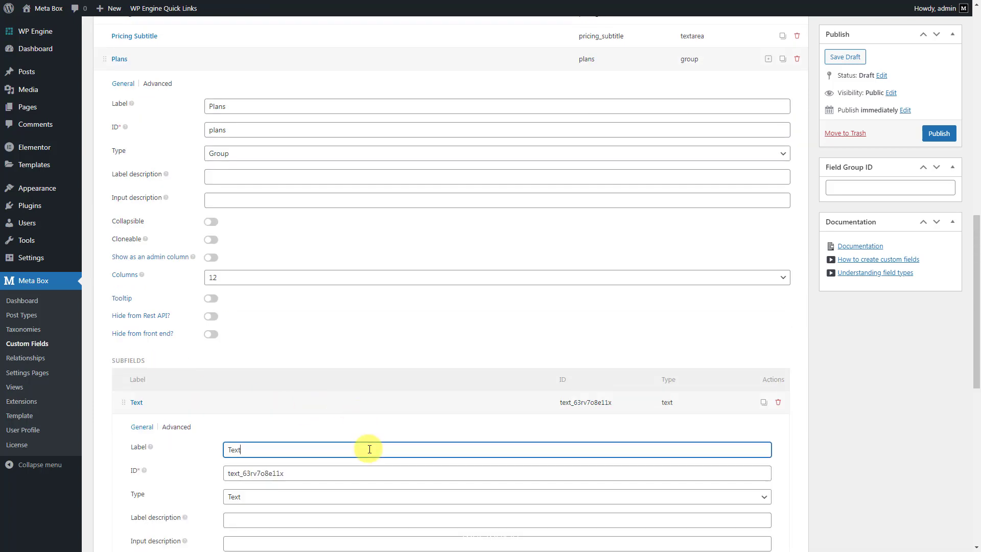
double_click(369, 449)
text(Plan Name)
click(367, 403)
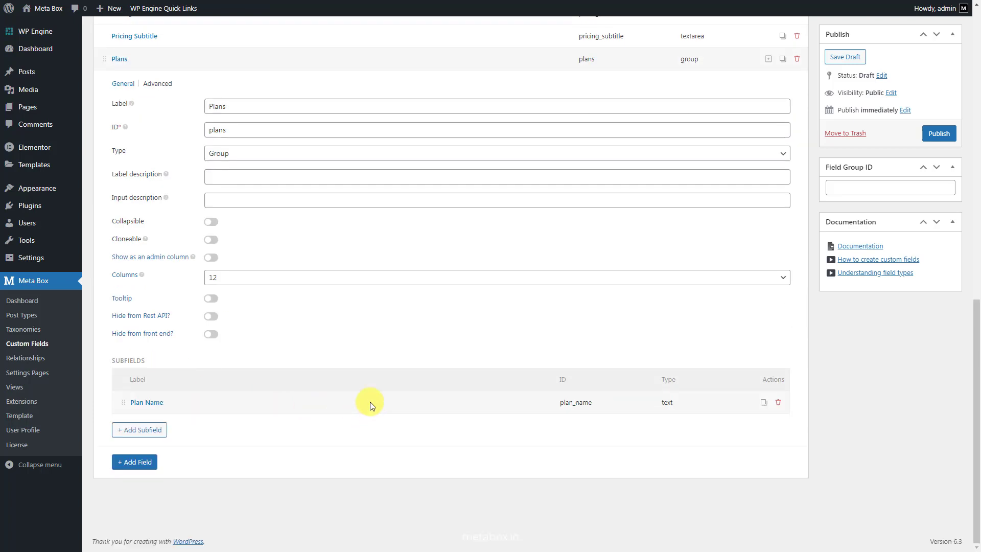
Add a Textarea subfield 'Plan Description' to Plans
click(147, 434)
click(171, 368)
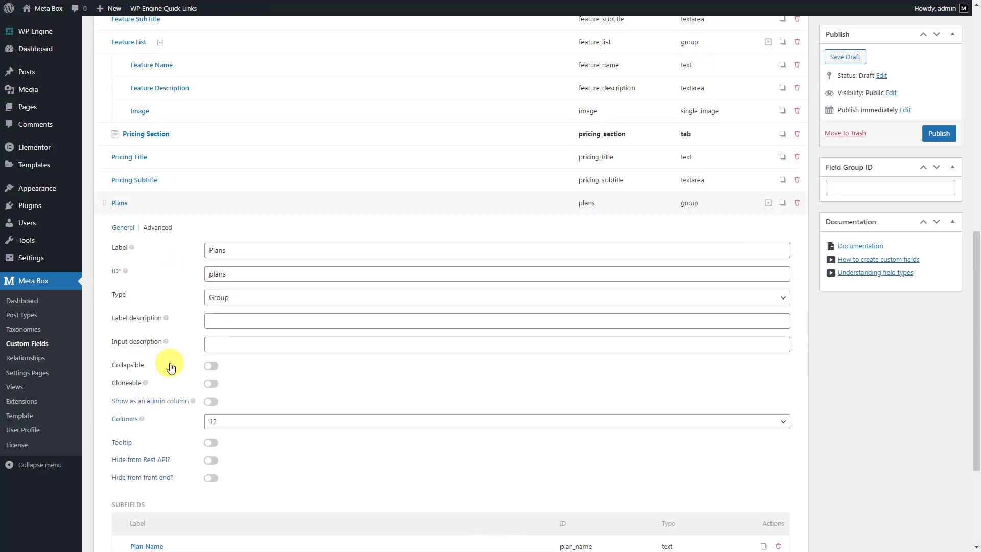
click(353, 406)
click(391, 451)
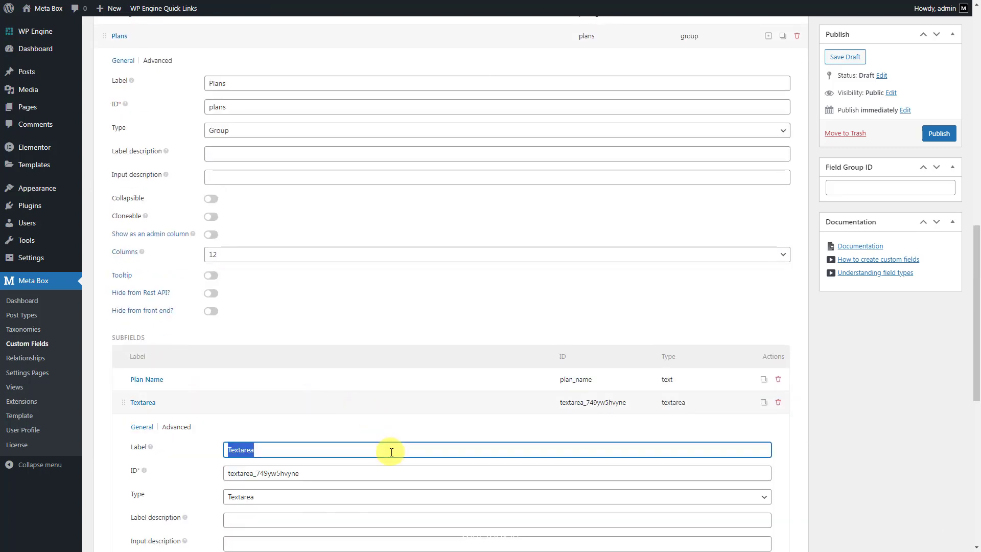
text(Plan Description)
click(397, 400)
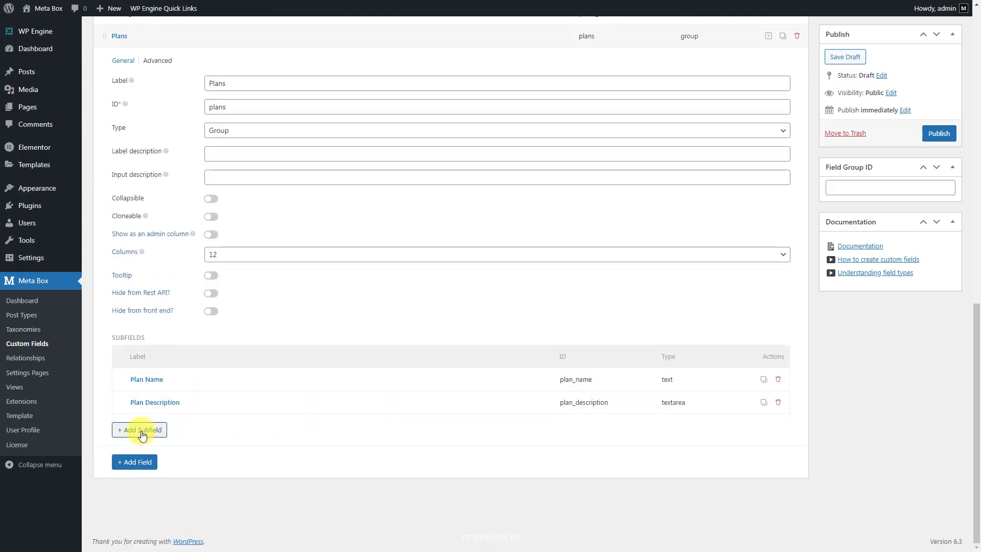
Add a Text subfield 'Price' to Plans
click(139, 430)
click(166, 349)
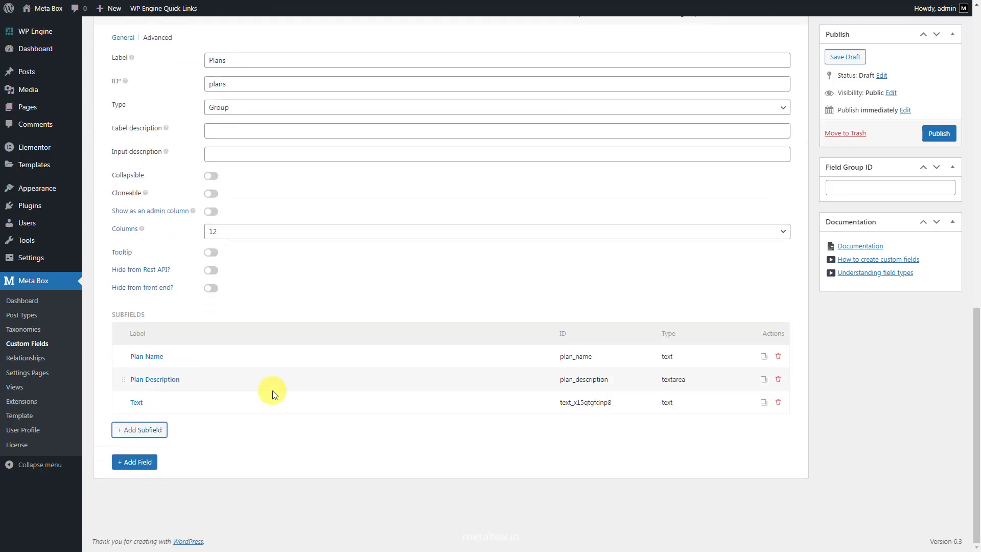
click(378, 404)
click(391, 450)
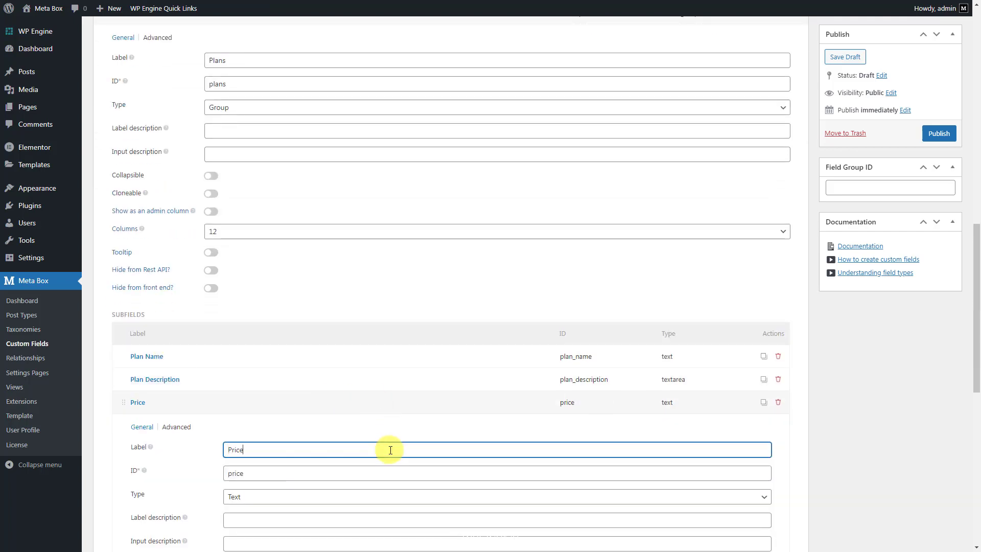
click(386, 401)
Add an 'Items' group inside Plans holding a Text subfield 'Item'
click(139, 430)
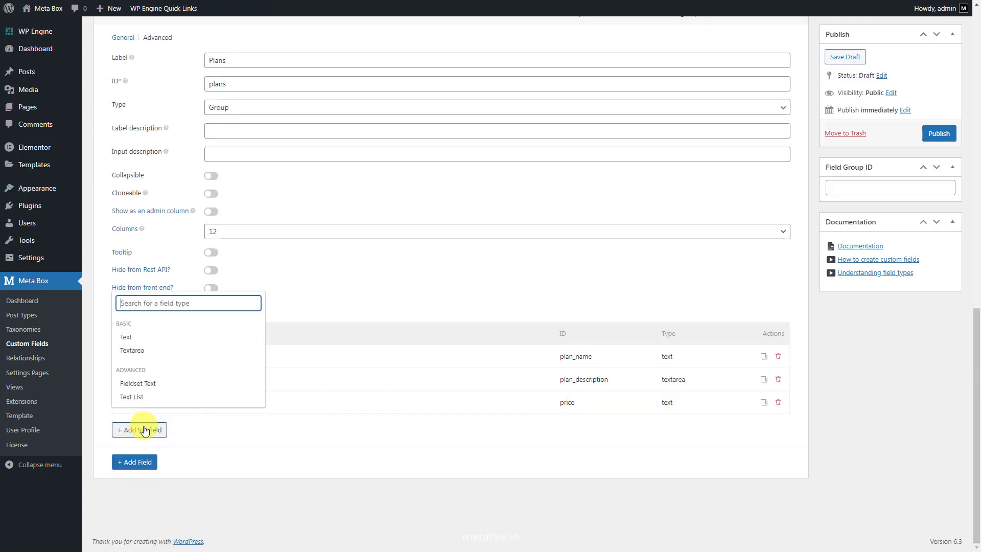
text(gro)
click(191, 396)
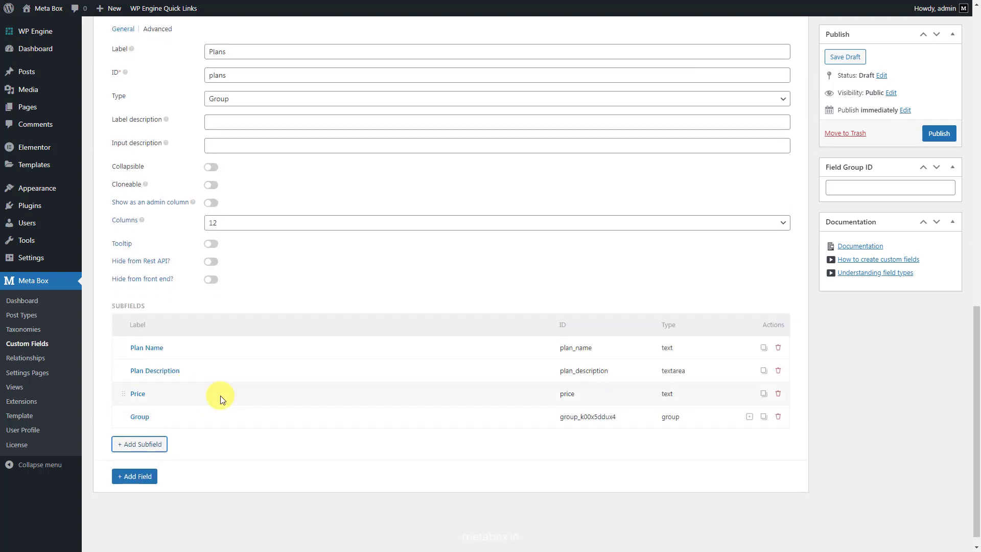
click(390, 416)
click(396, 463)
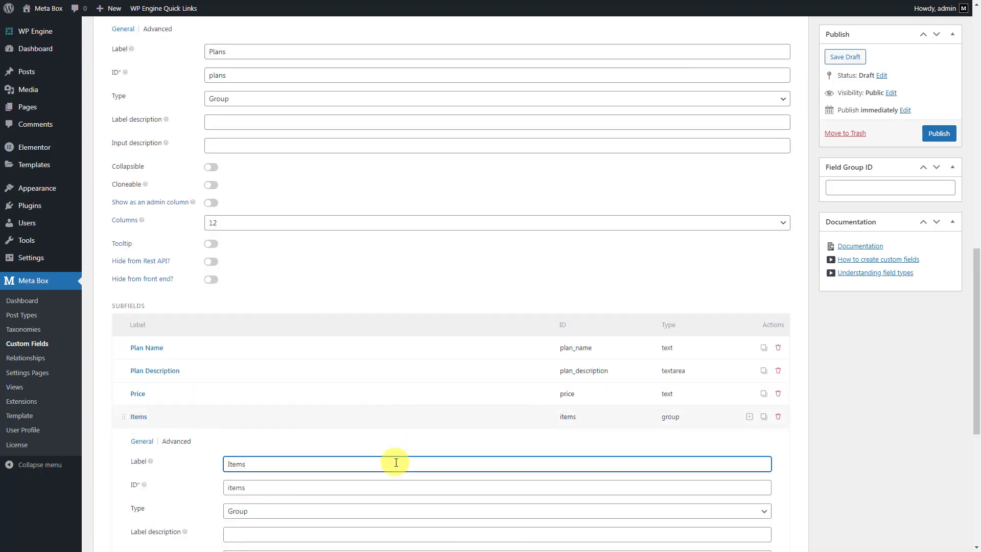
scroll(397, 462, down, 5)
click(163, 412)
text(text)
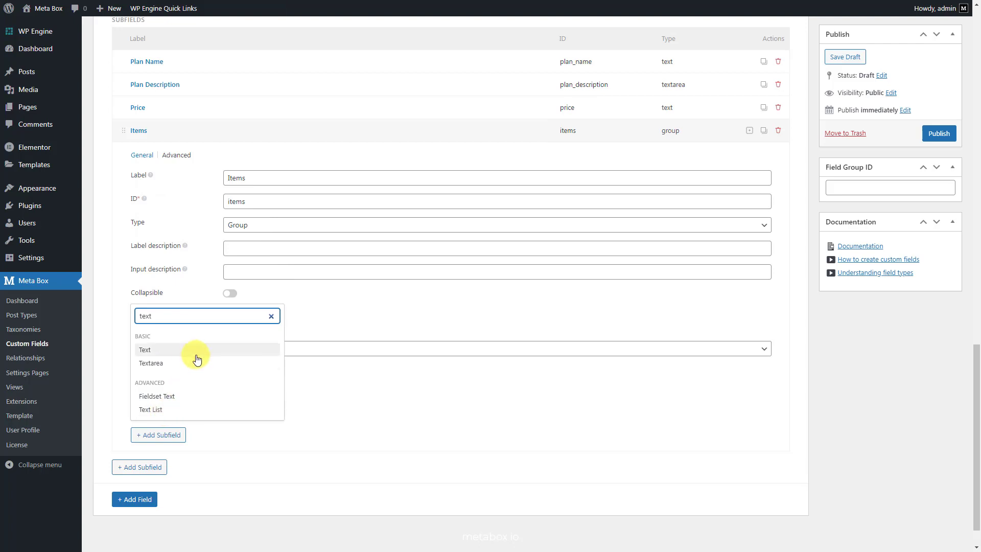
click(196, 353)
scroll(252, 368, down, 5)
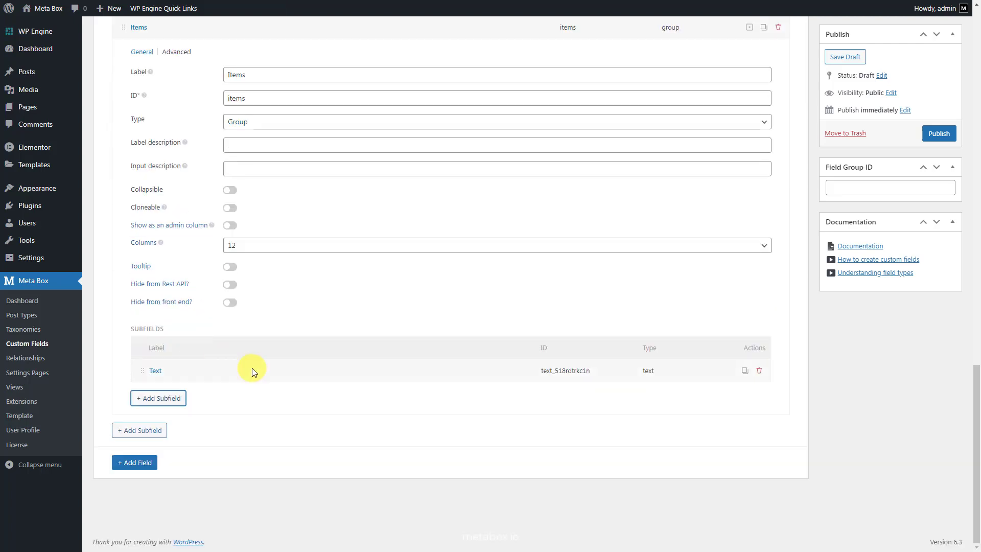
click(357, 377)
click(373, 418)
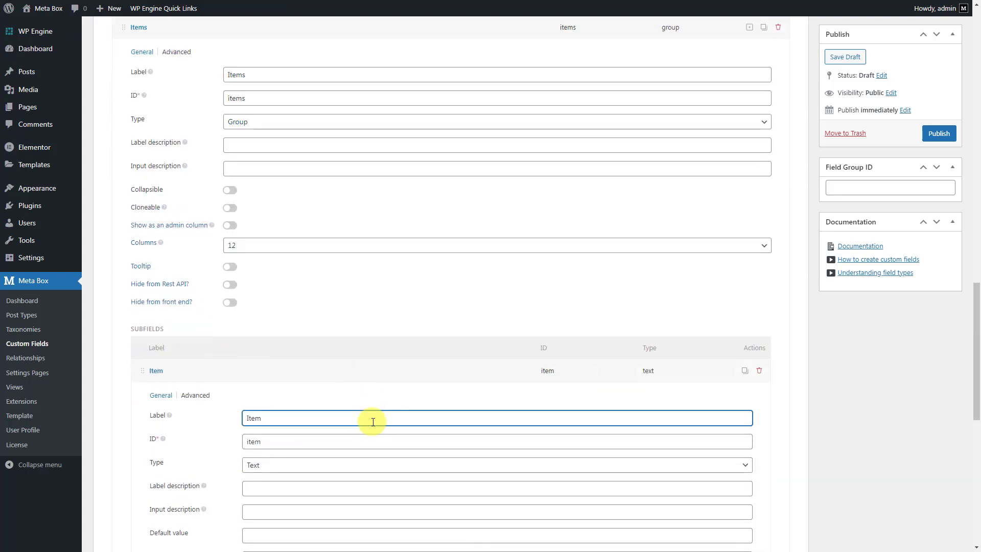
scroll(241, 293, up, 2)
Make the Items group collapsible, collapsed by default, titled 'Item {#}', and cloneable
click(230, 292)
click(314, 311)
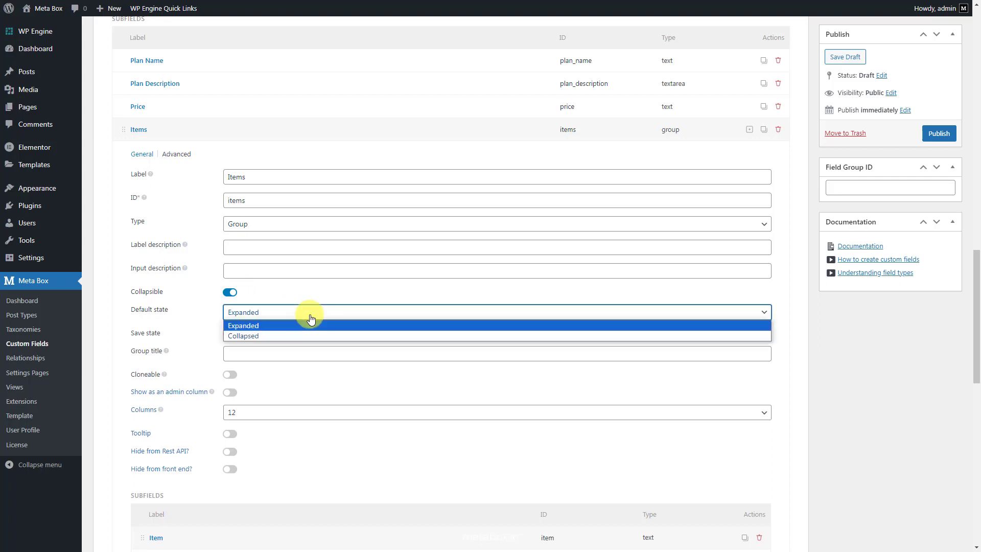
click(300, 336)
click(316, 354)
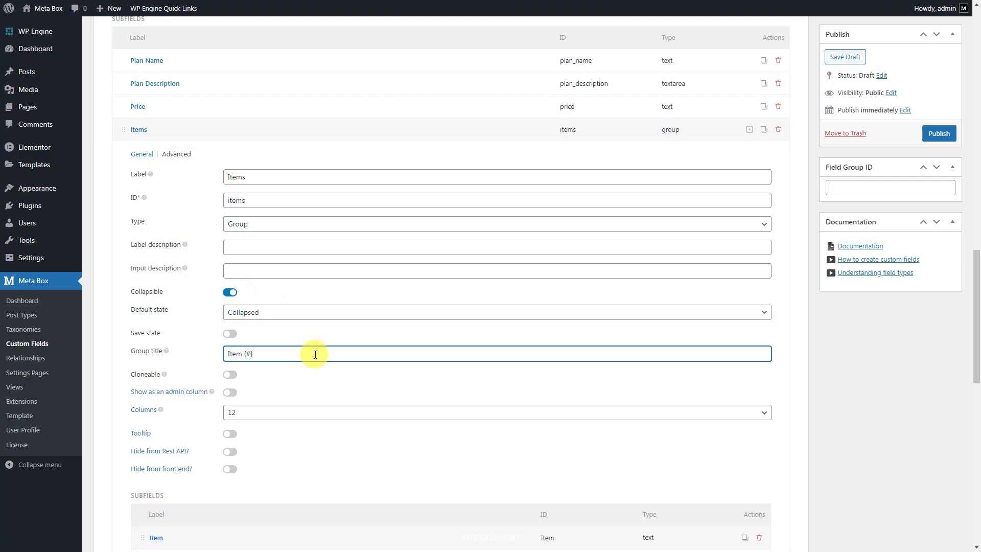
click(230, 375)
scroll(261, 407, down, 5)
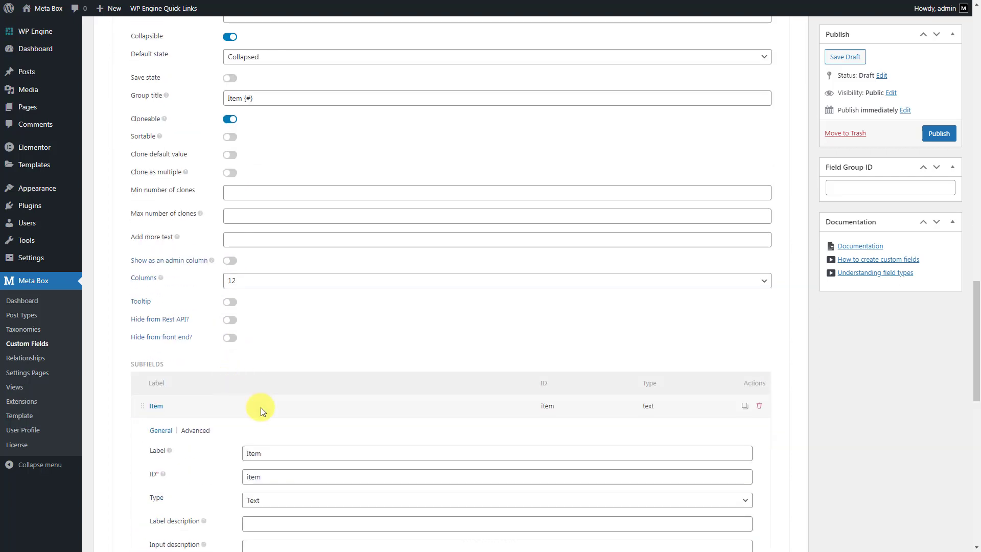
click(261, 407)
scroll(262, 406, up, 10)
scroll(262, 406, up, 3)
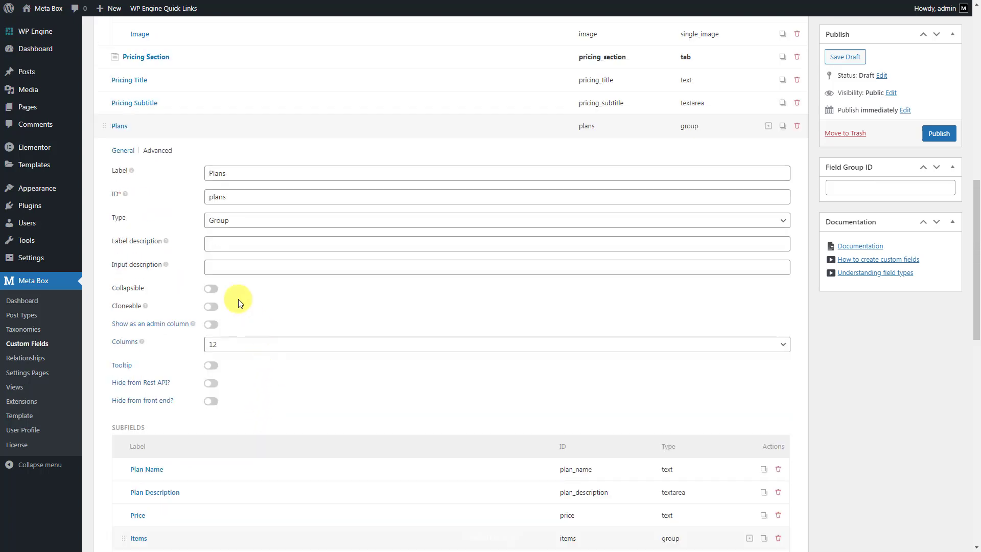
Make Plans collapsible, collapsed by default, cloneable, titled 'Plan {#} - {plan_name}', then collapse both panels
click(213, 288)
click(271, 309)
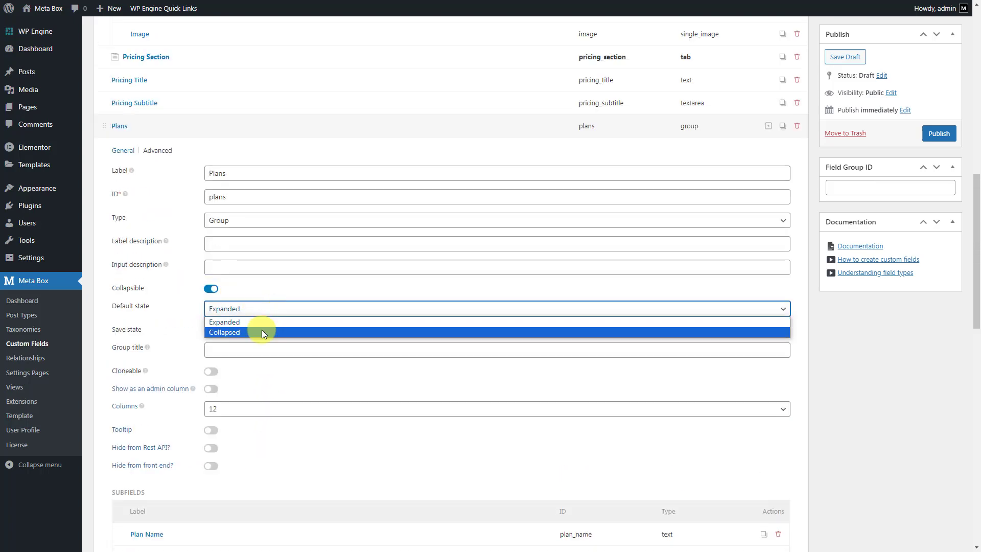
click(262, 332)
click(284, 350)
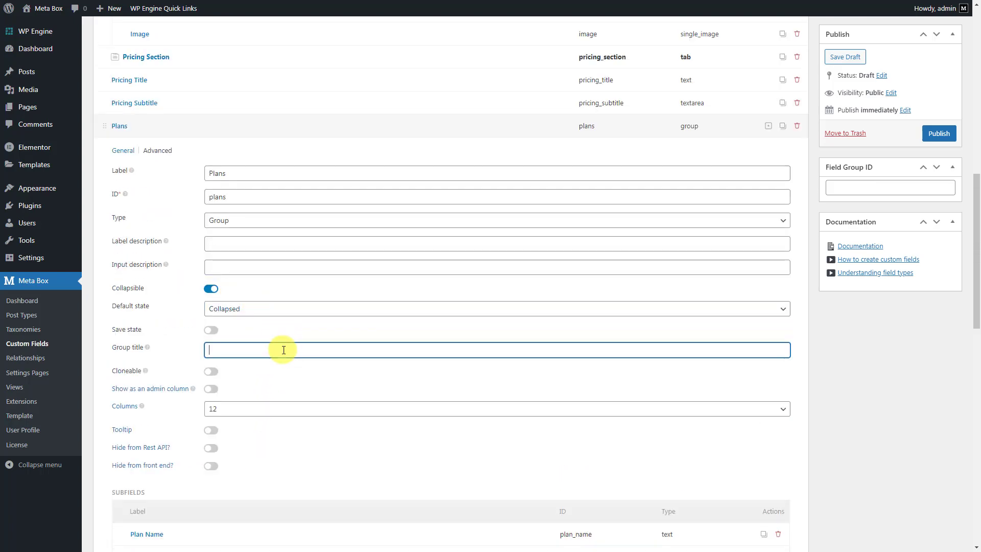
text(Plan {#} - {plan_name})
click(212, 372)
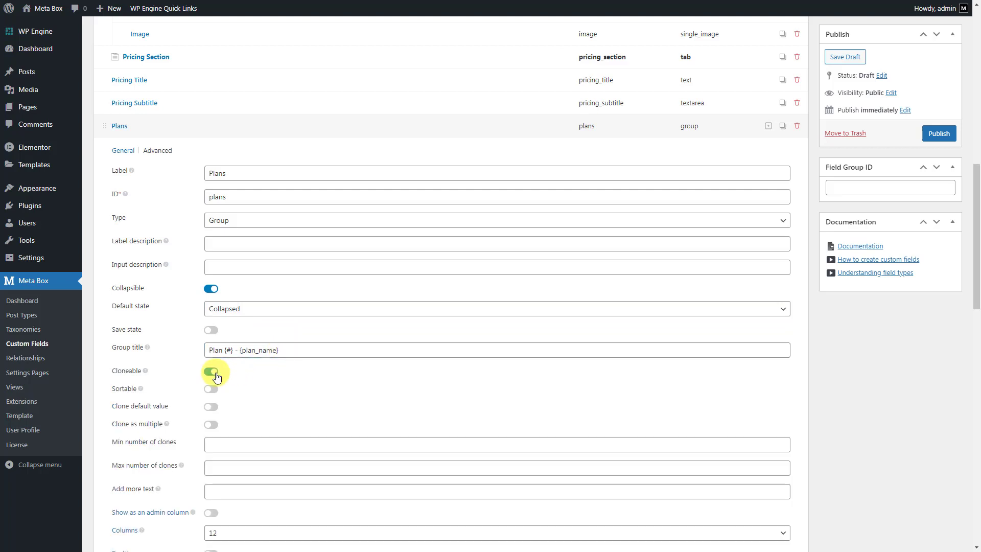
click(302, 131)
click(264, 217)
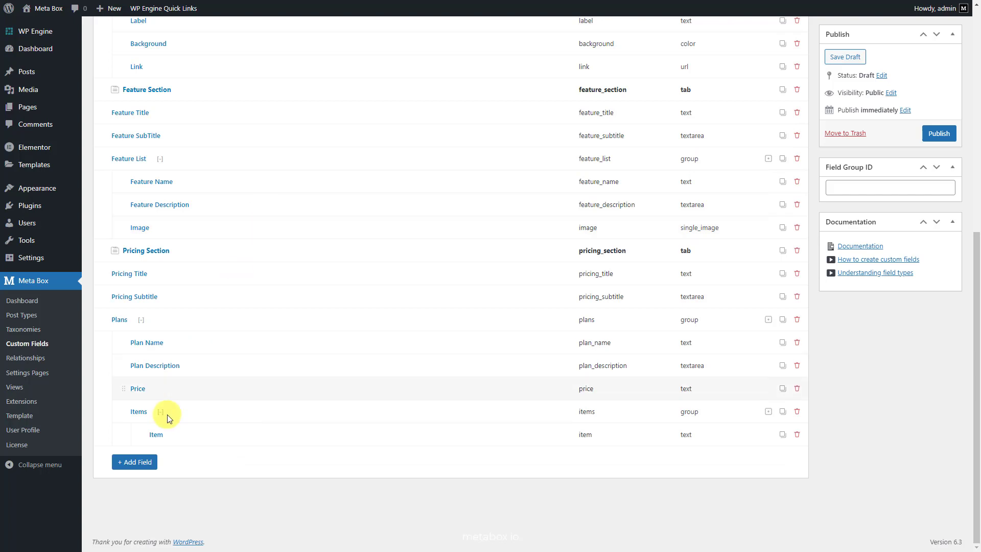
Add a Tab field labelled 'Reasons Section'
click(134, 462)
text(tab)
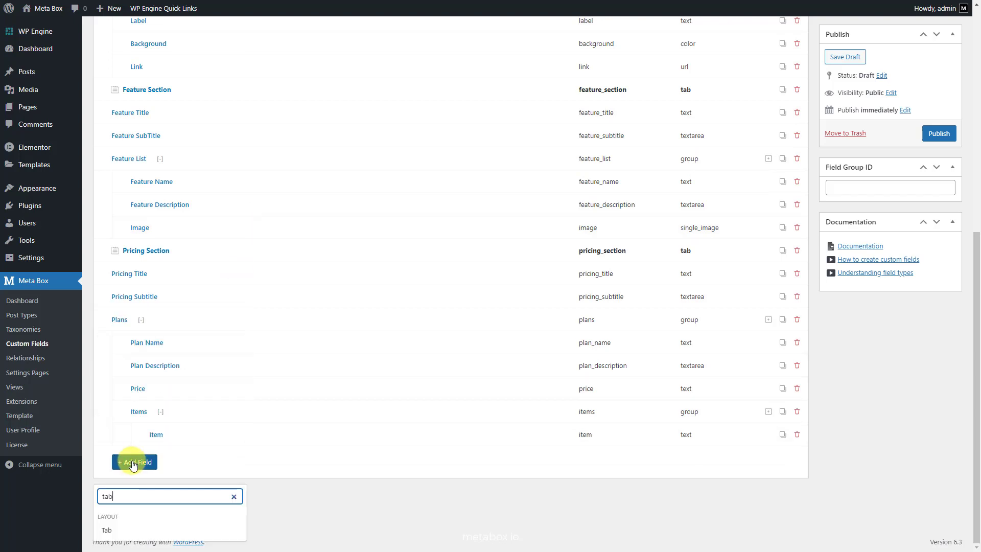
click(160, 531)
click(270, 457)
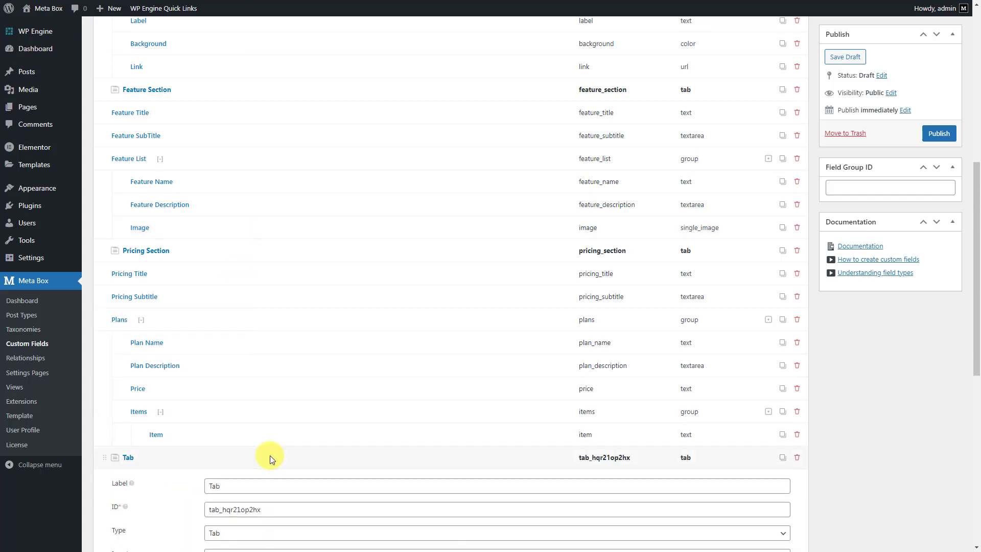
click(337, 483)
key(ctrl+a)
text(Reasons Section)
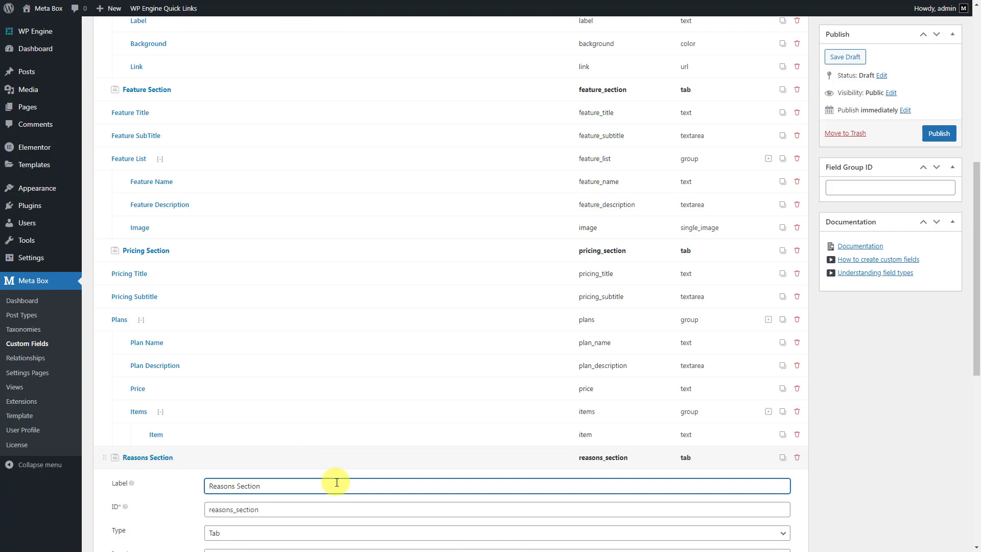
click(336, 453)
Add a Text field labelled 'Reasons Title' under the Reasons Section tab
click(136, 464)
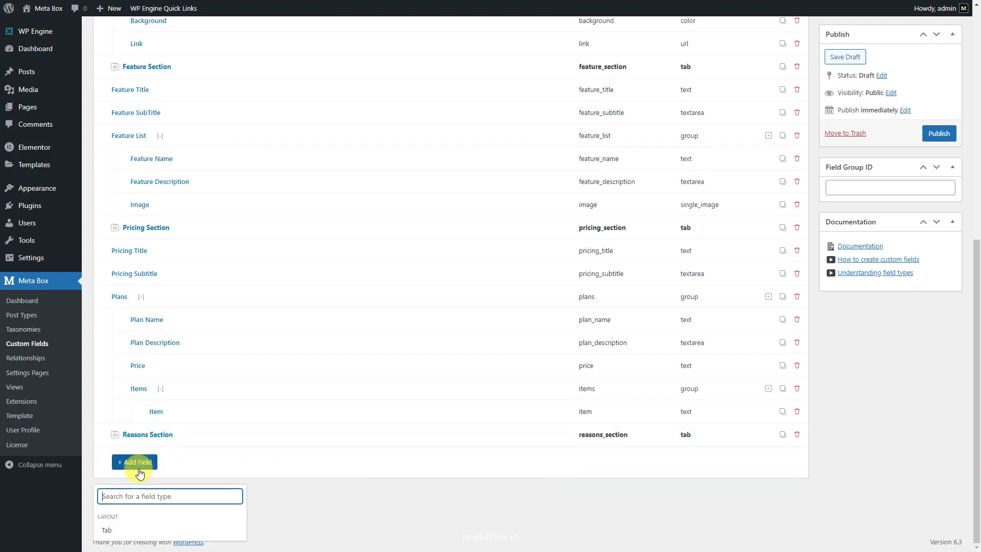
text(text)
click(143, 370)
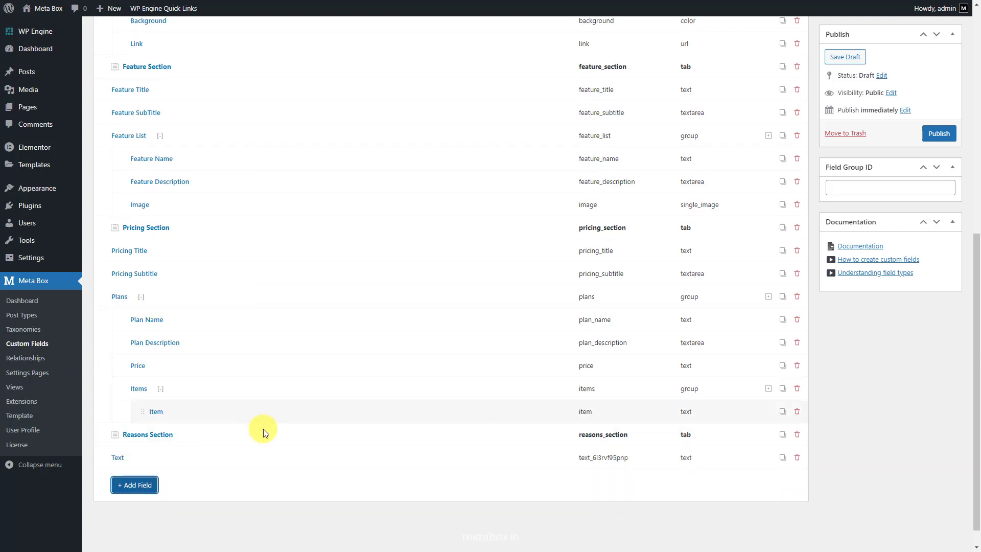
click(292, 455)
scroll(361, 488, down, 2)
click(402, 401)
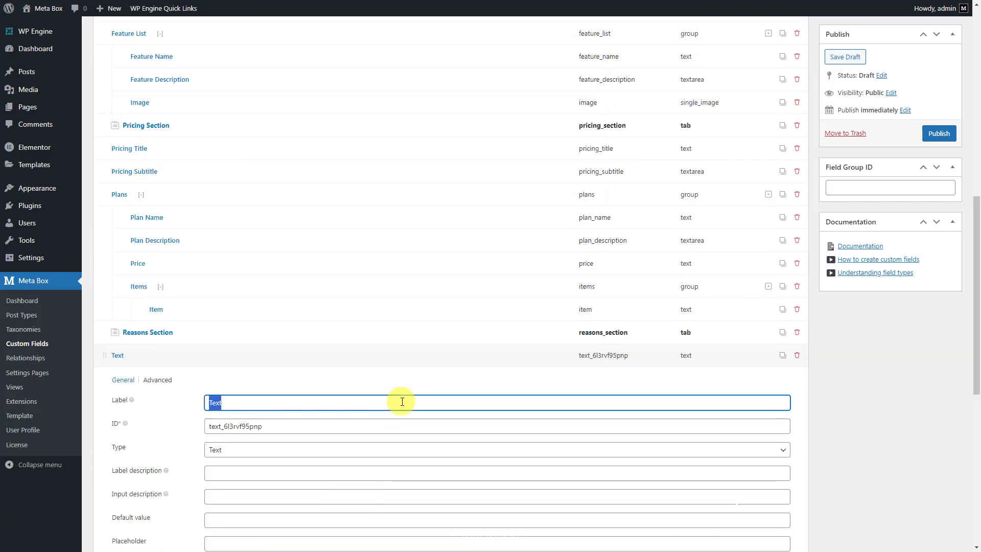
click(382, 346)
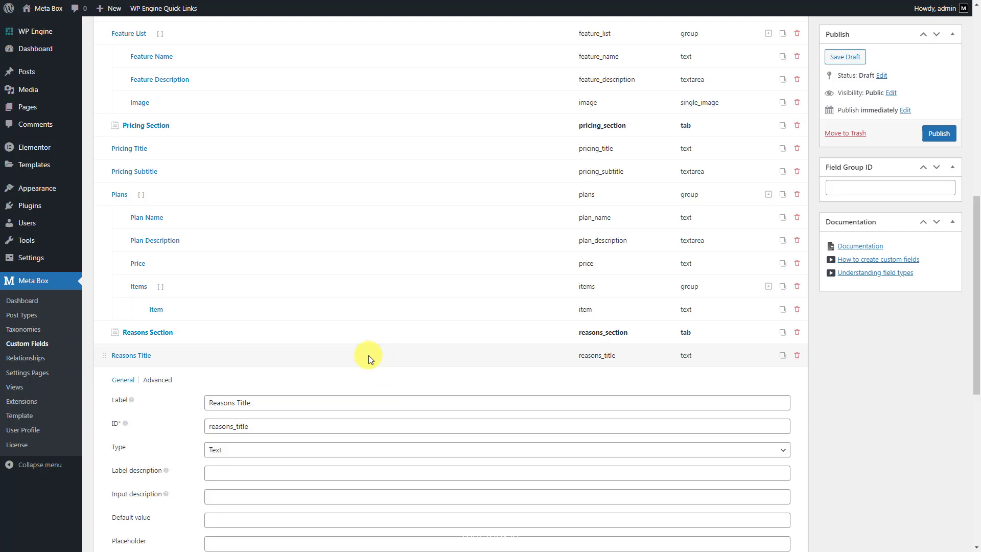
click(369, 354)
Add a Textarea field labelled 'Reasons Subtitle' after Reasons Title
click(135, 463)
text(text)
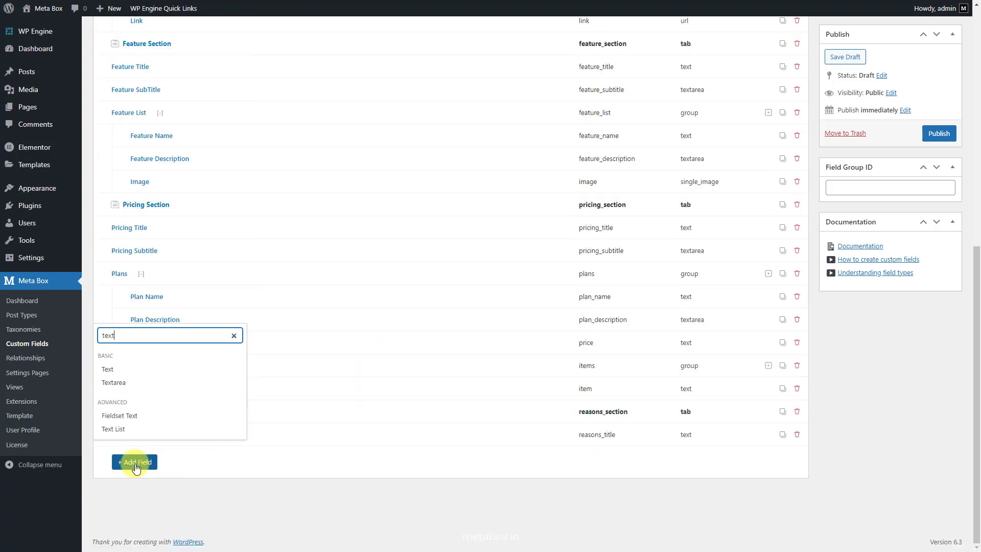
click(154, 388)
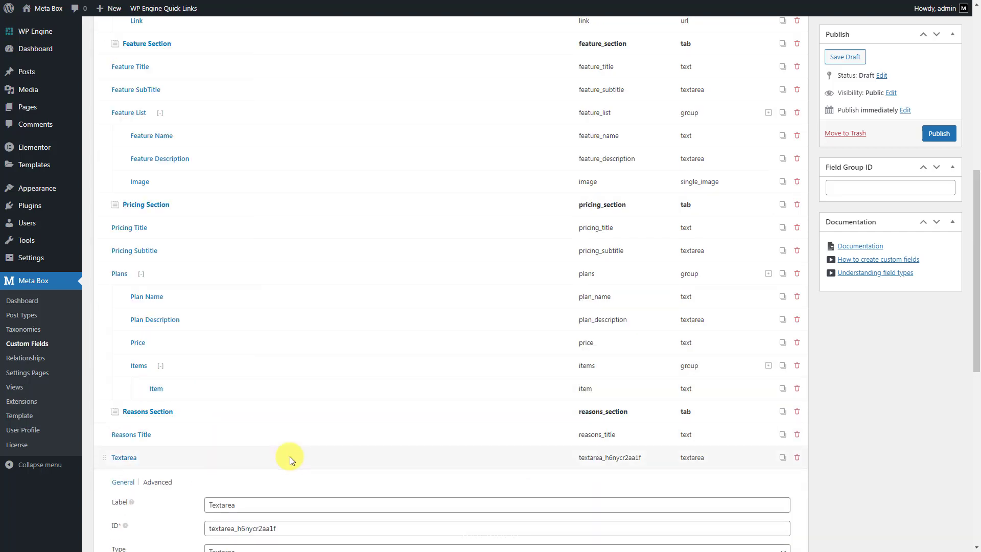
scroll(316, 409, down, 4)
click(380, 303)
text(Reasons Subtitle)
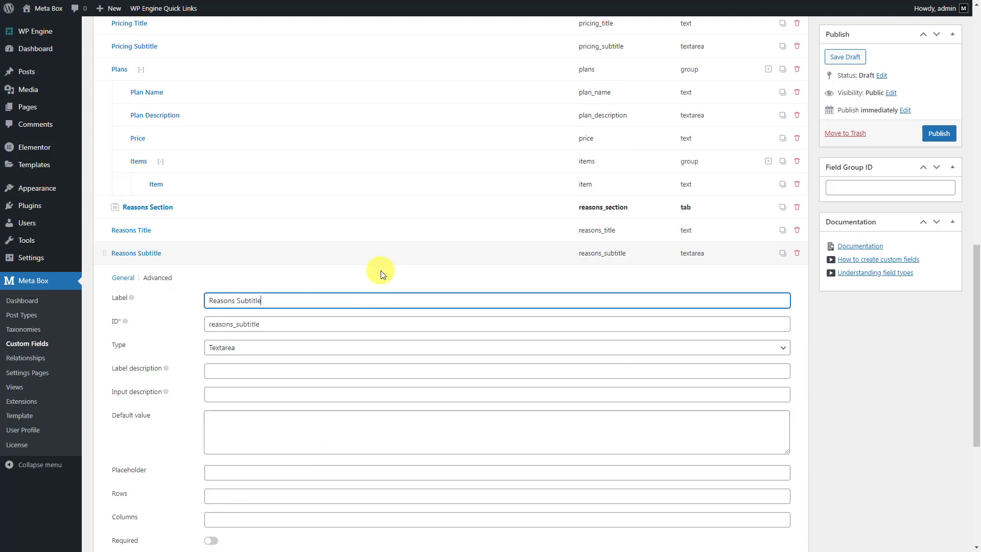
click(382, 253)
Add a new Group field at the end of the list
click(151, 459)
text(gro)
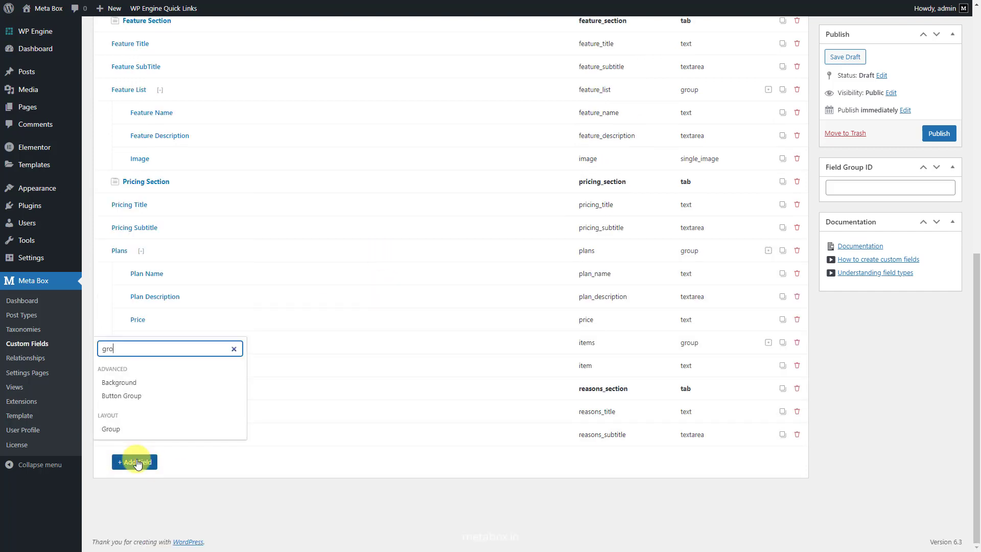
click(161, 429)
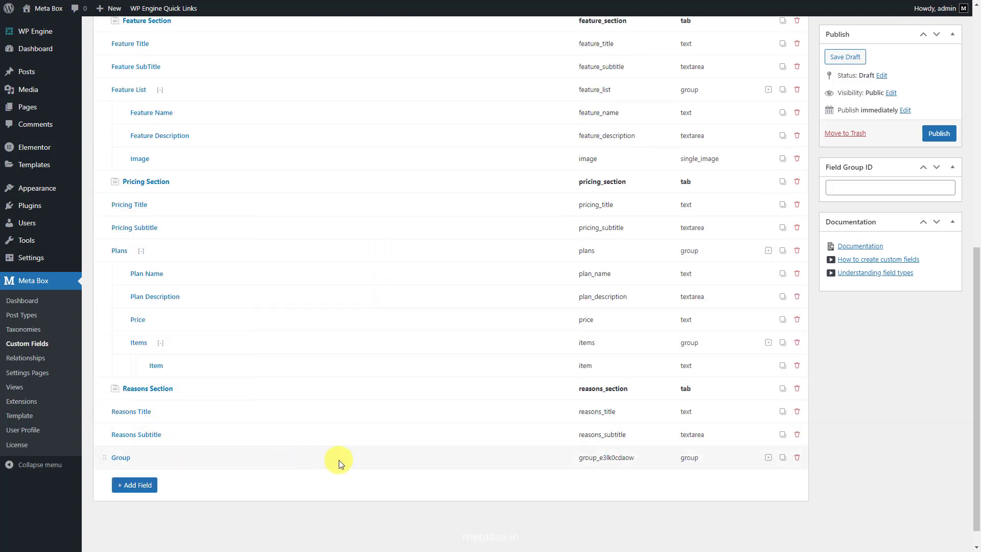
Rename the new group to 'Reasons'
scroll(338, 460, down, 2)
click(379, 406)
text(Reasons)
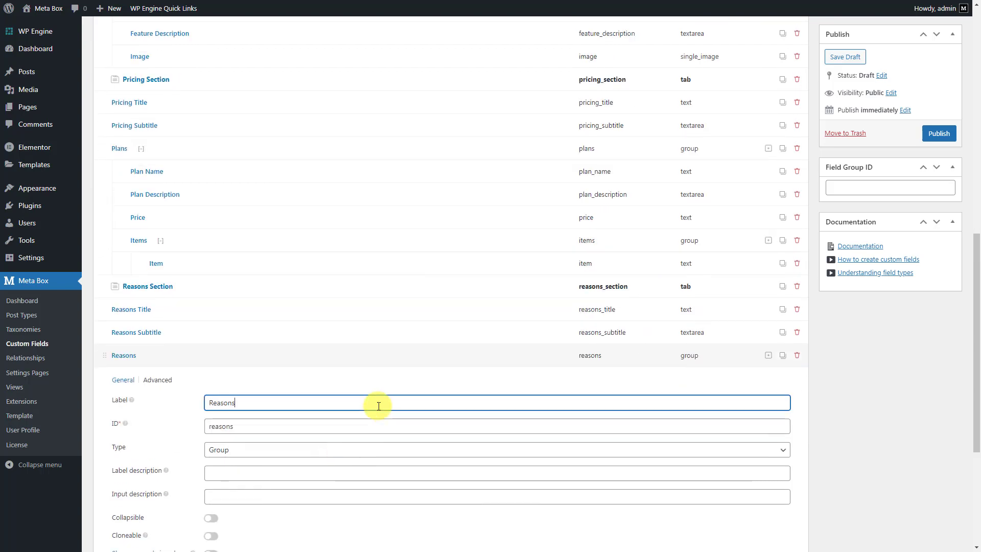
Add a Text subfield labelled 'Title' with ID rstitle to the Reasons group
scroll(379, 407, down, 5)
click(146, 430)
text(text)
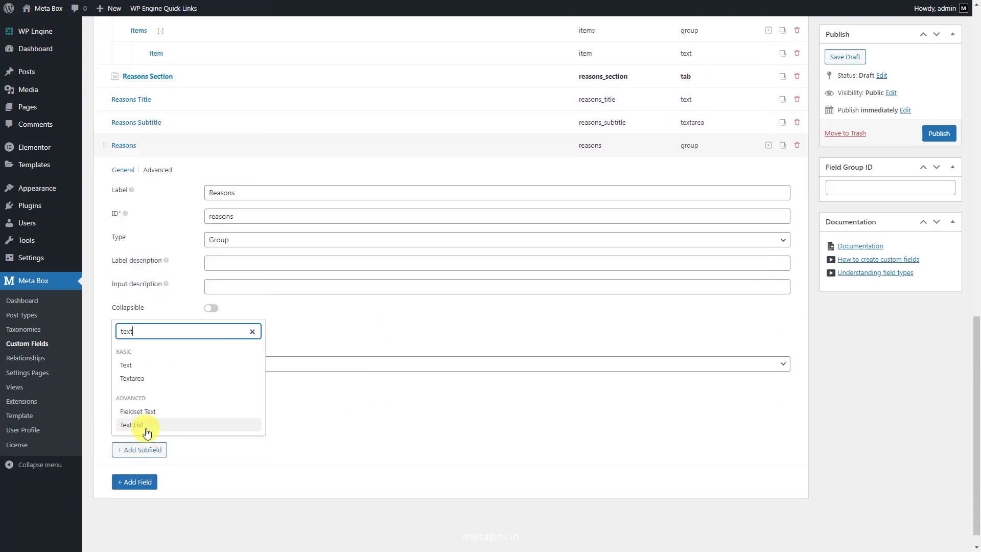
click(168, 367)
scroll(168, 367, down, 4)
click(330, 403)
click(334, 451)
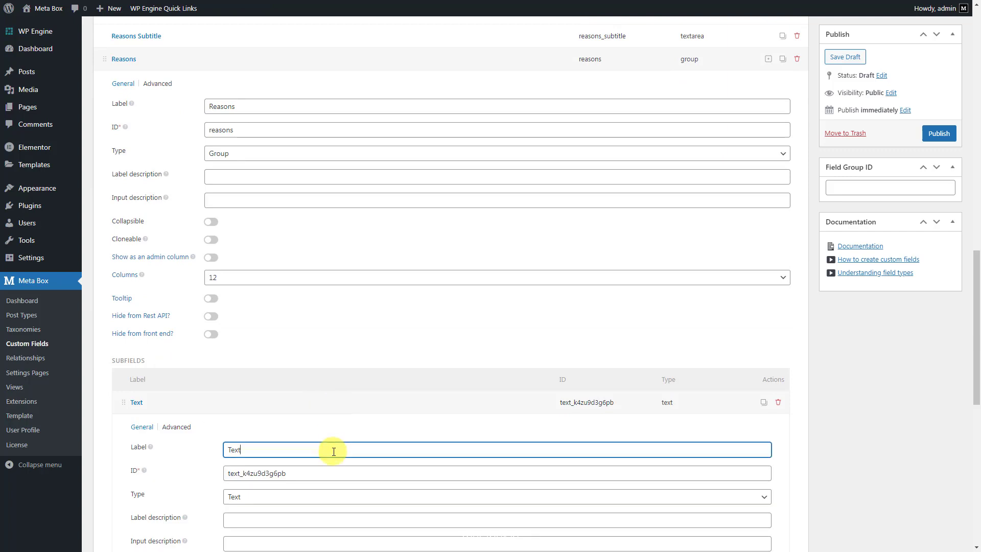
text(Title)
click(230, 471)
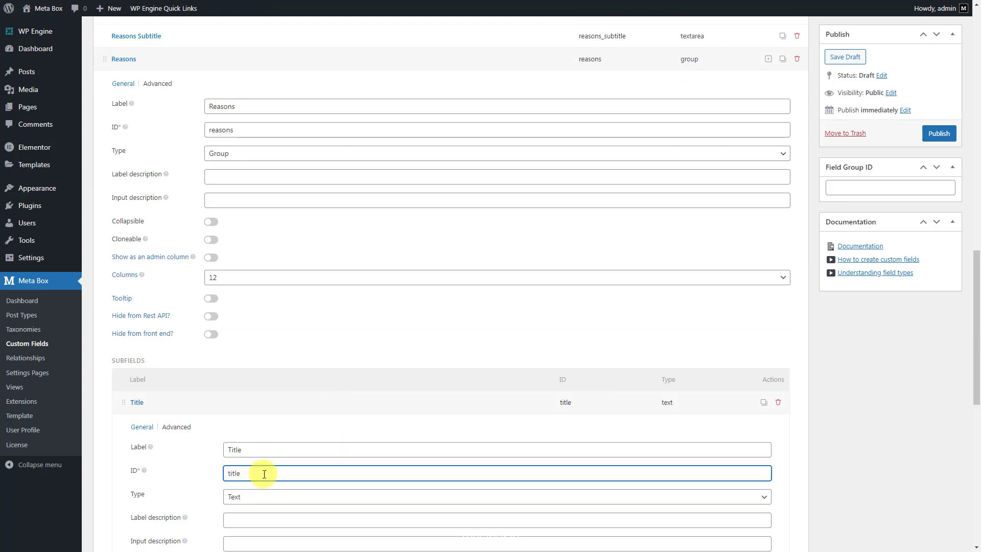
text(rs)
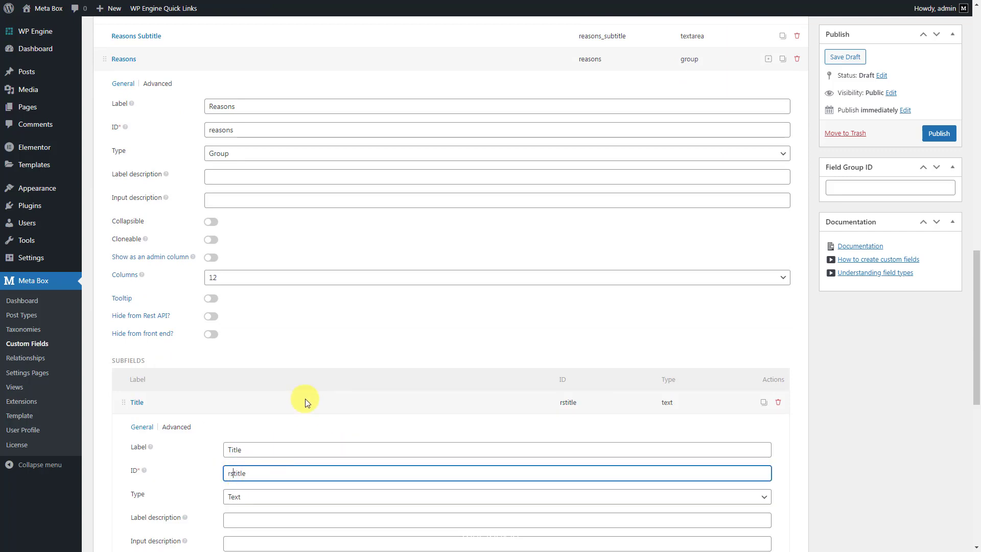
click(306, 399)
Add a Textarea subfield labelled 'Subtitle' with ID rssubtitle
click(153, 429)
text(text)
click(186, 357)
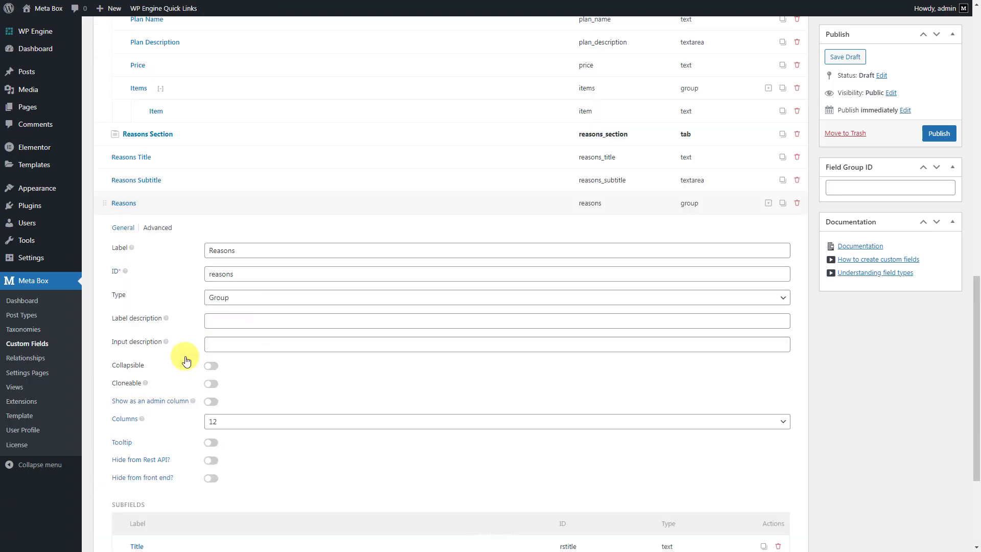
scroll(186, 361, down, 3)
click(306, 401)
click(341, 453)
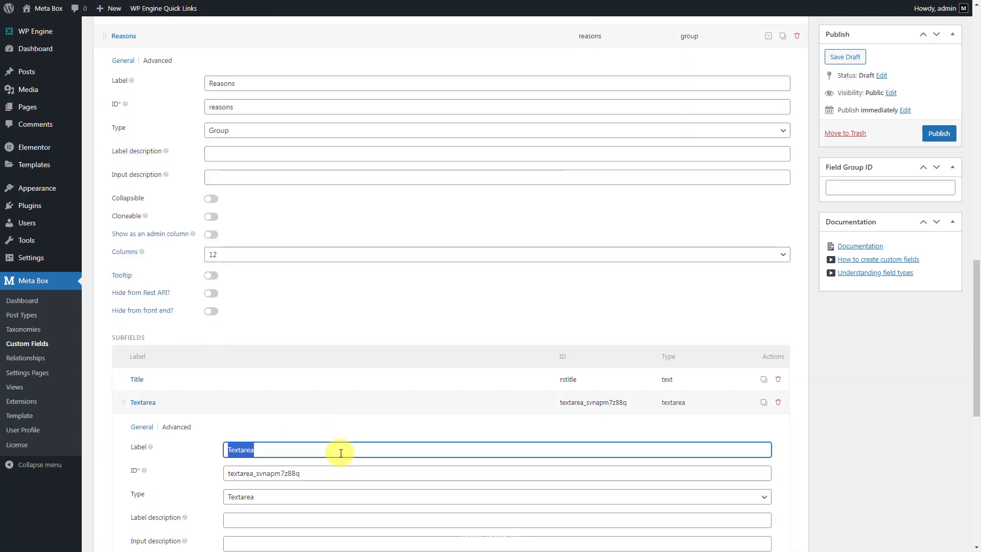
text(Subtitle)
click(226, 473)
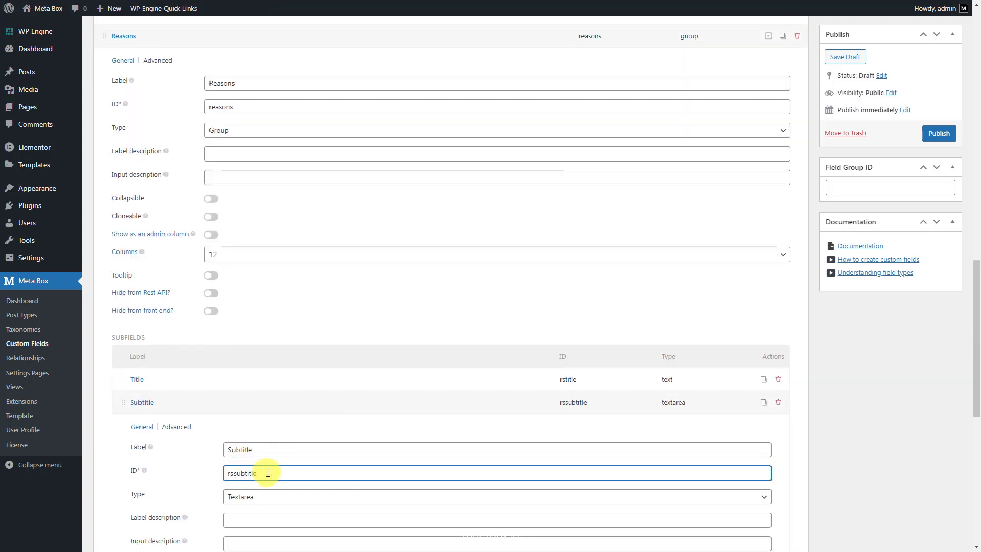
text(rs)
click(306, 402)
Make Reasons collapsible, collapsed by default, cloneable, with group title 'Reasons {#} - {rstitle}'
scroll(296, 337, up, 1)
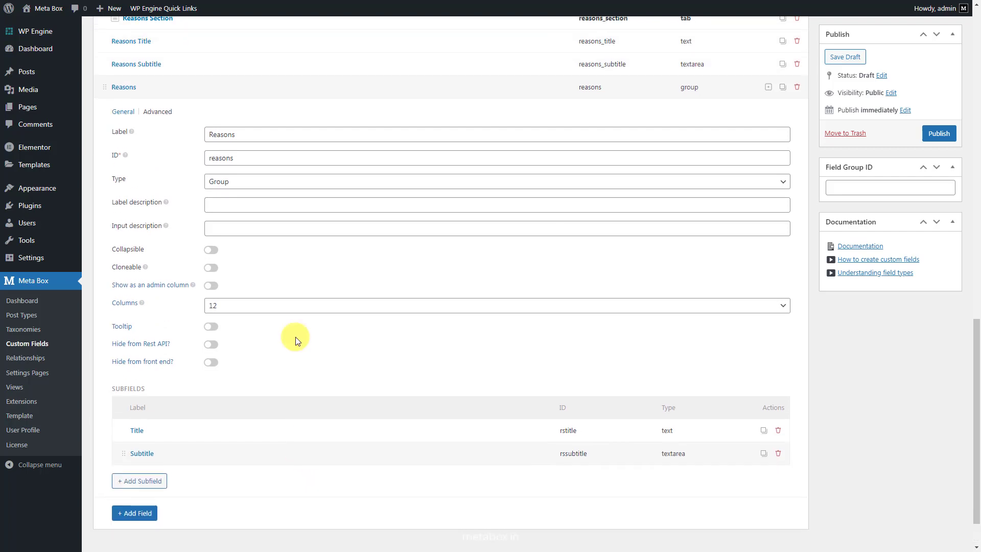
click(213, 250)
click(282, 270)
click(282, 293)
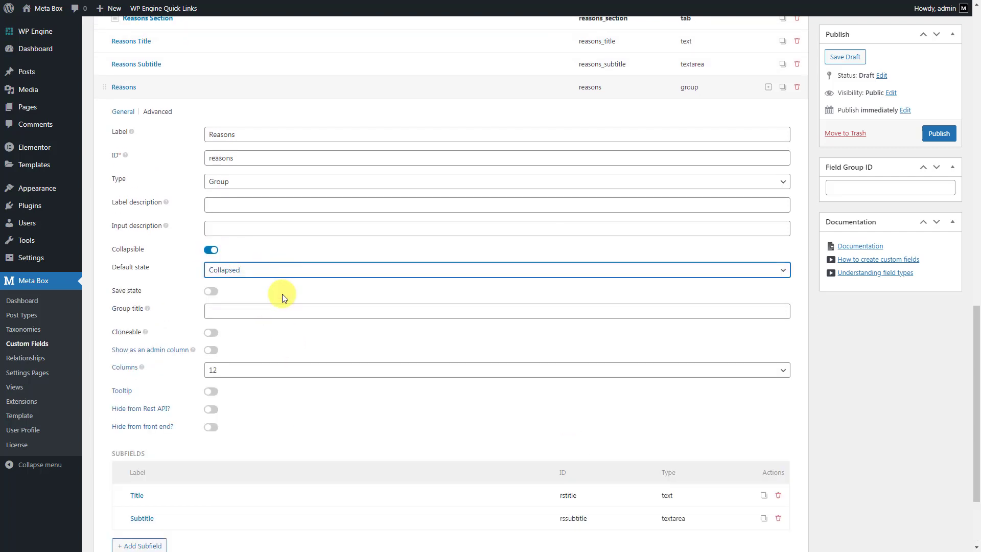
click(292, 311)
text(Reasons {#} - {rstitle})
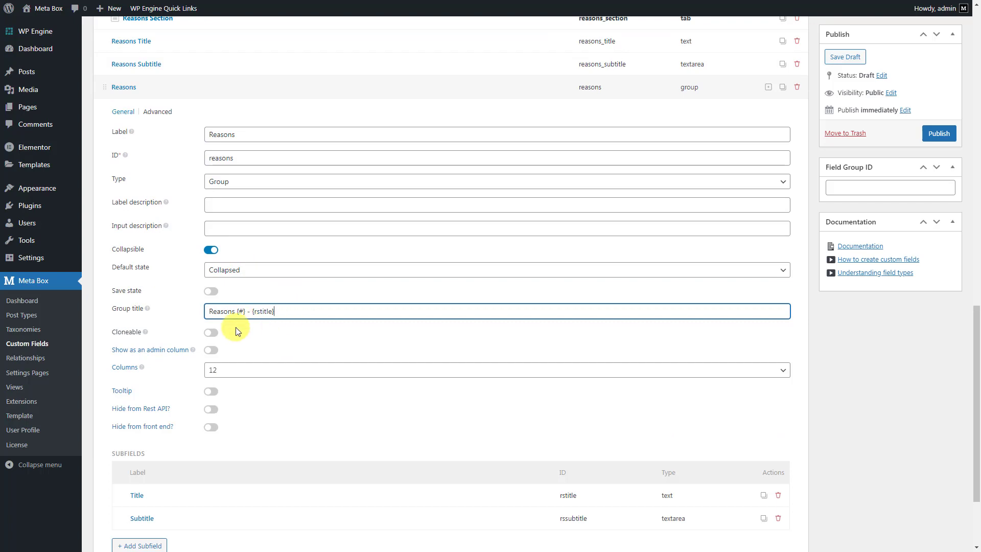
click(212, 333)
scroll(311, 136, up, 1)
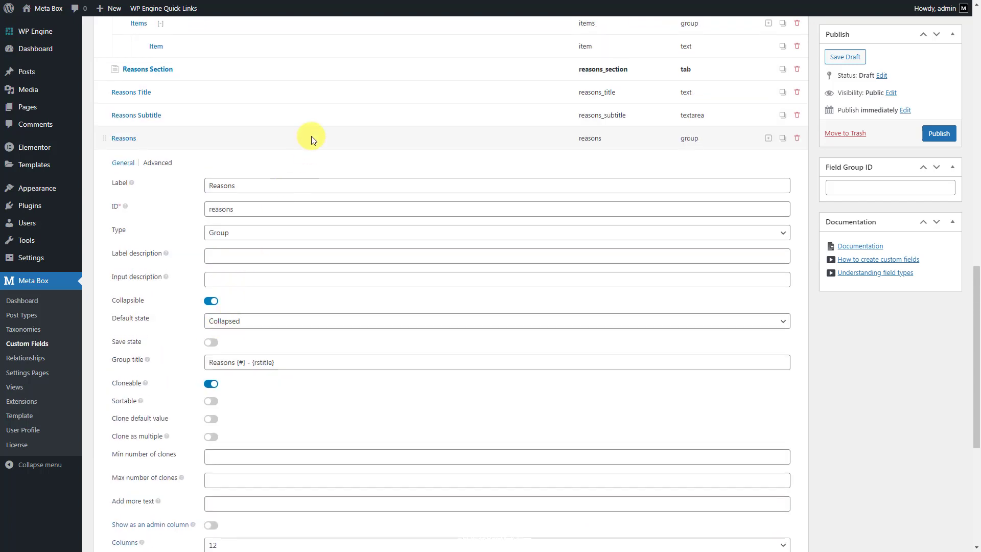
click(312, 136)
click(133, 465)
Add a Tab field labelled 'Testimonials Section'
text(tab)
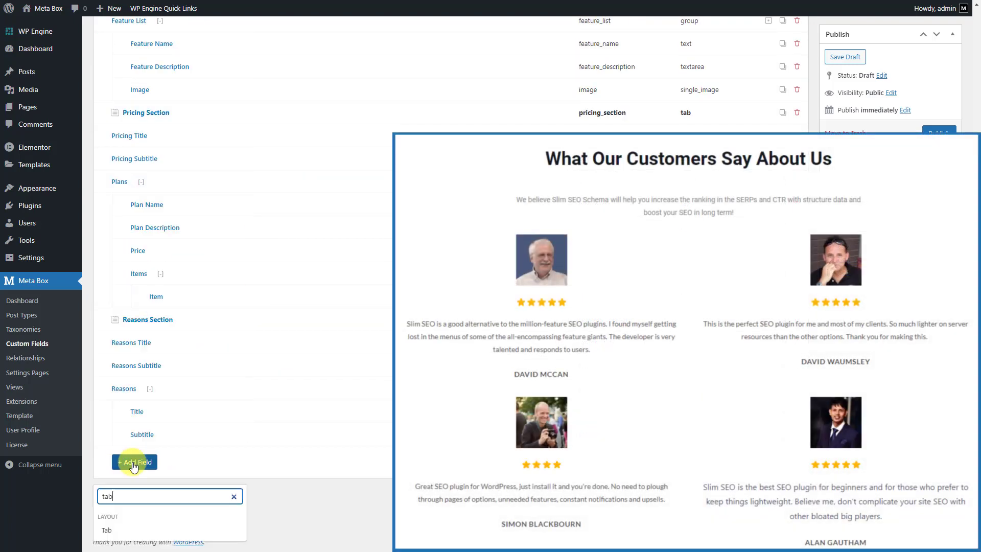
click(146, 531)
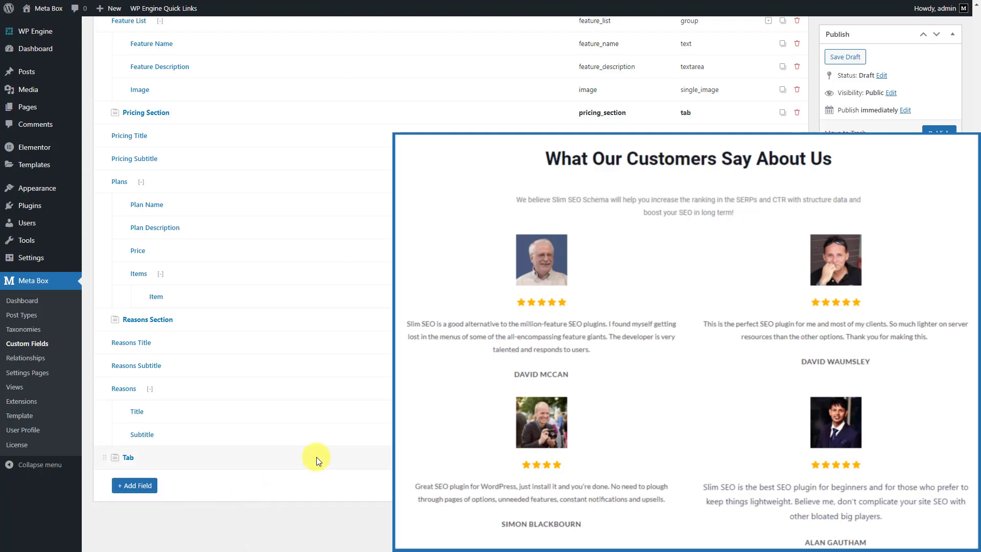
click(389, 384)
text(Testimonials Section)
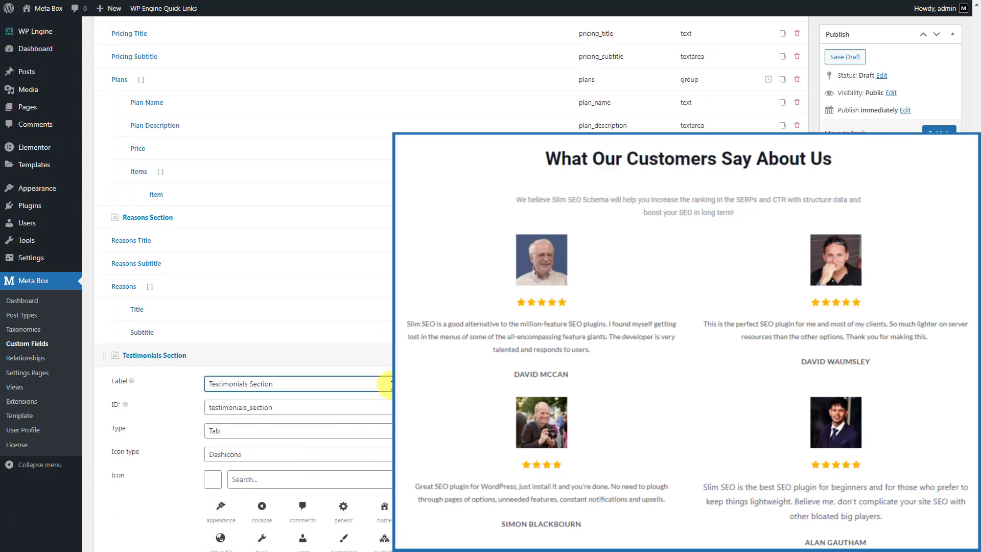
click(391, 353)
click(379, 356)
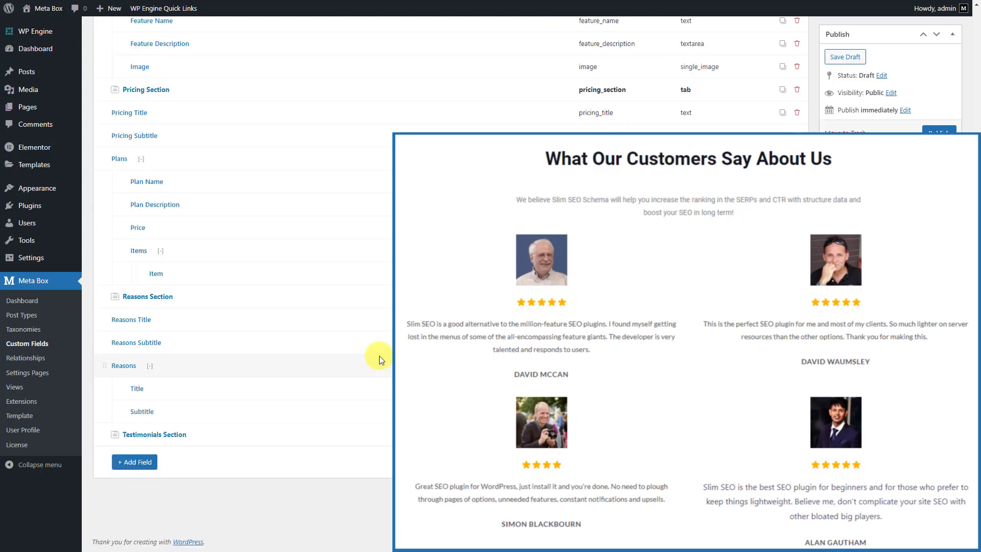
Add a Text field labelled 'Testimonials Title'
click(130, 462)
text(text)
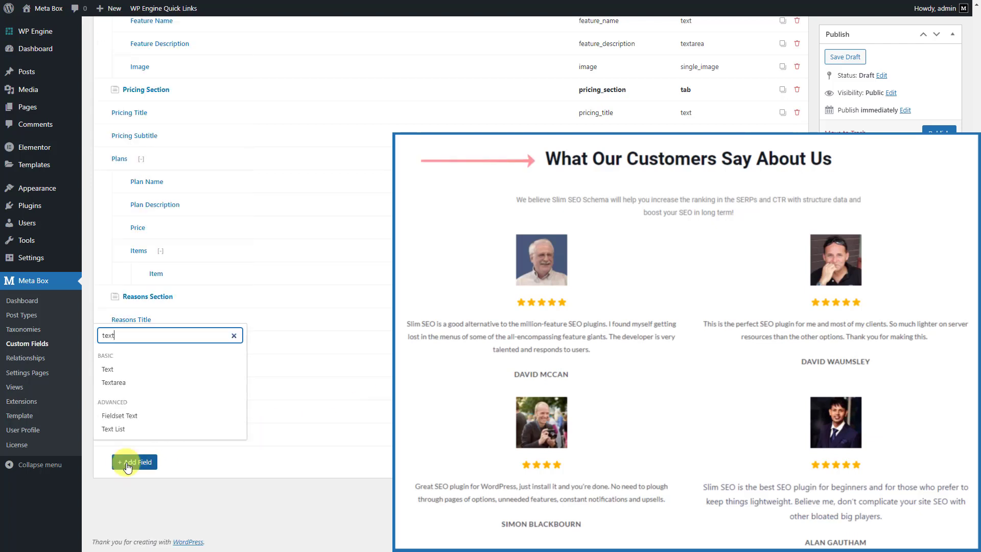
click(169, 369)
click(285, 454)
scroll(285, 455, down, 2)
click(365, 403)
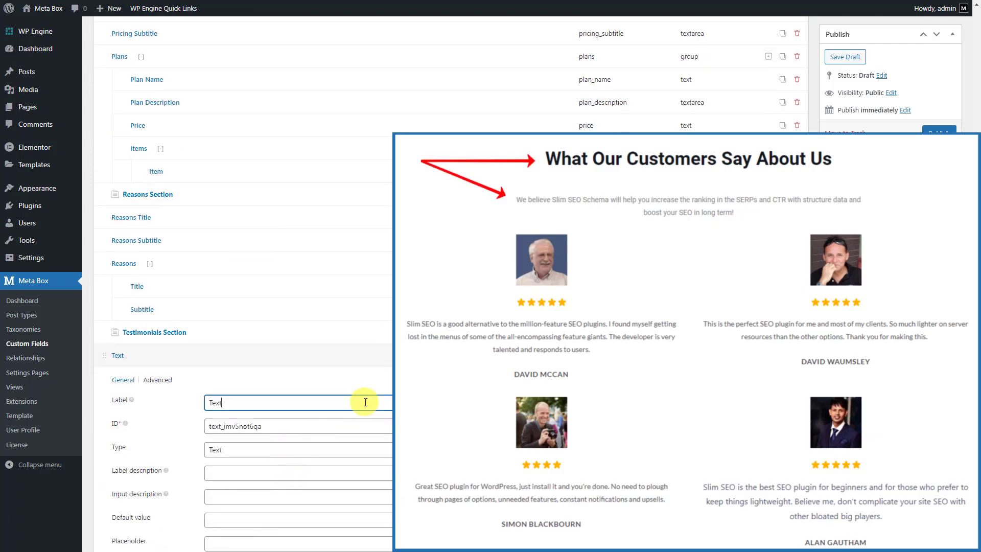
text(Testimonials Title)
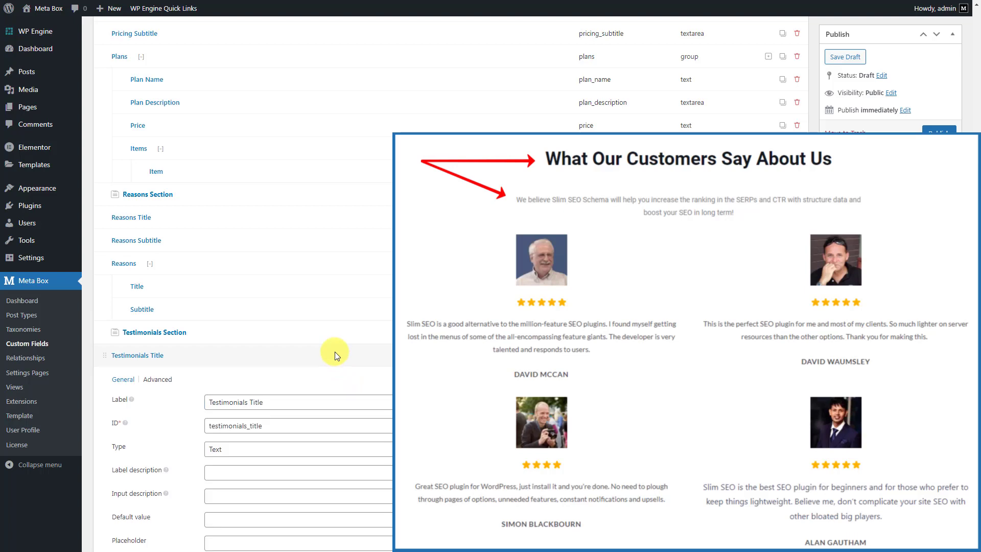
click(336, 351)
Add a Textarea field labelled 'Testimonial Subtitle'
click(135, 462)
text(text)
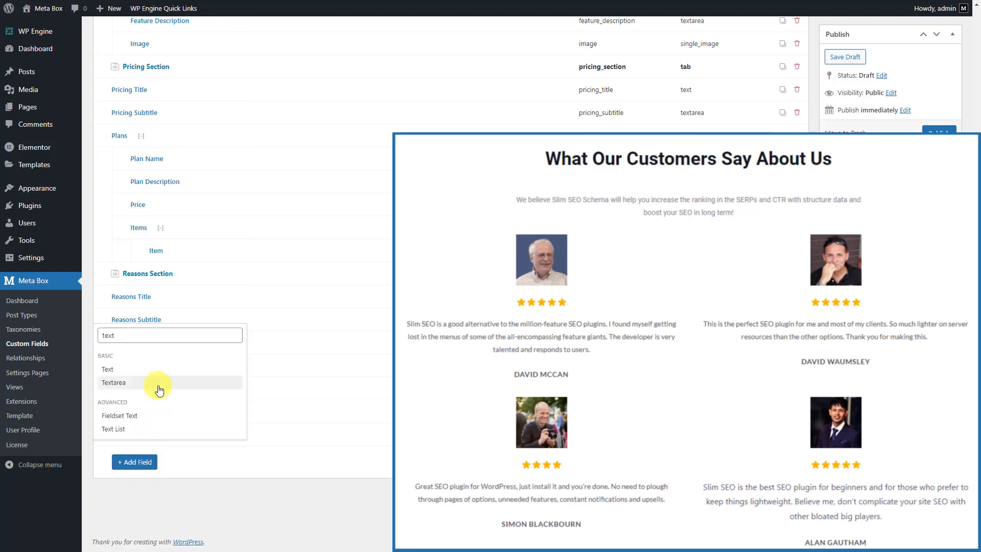
click(156, 384)
scroll(327, 434, down, 2)
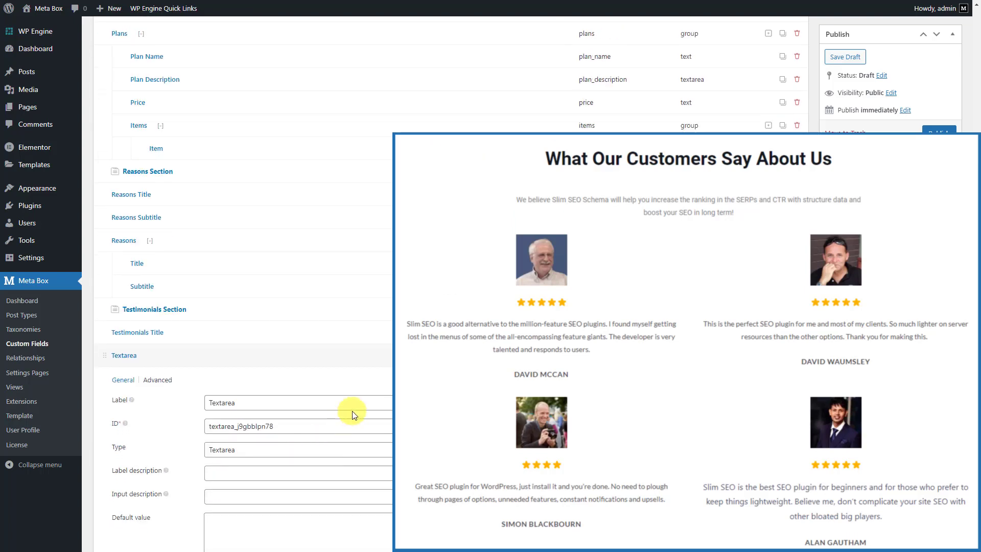
double_click(356, 403)
text(Testimonial Subtitle)
click(364, 354)
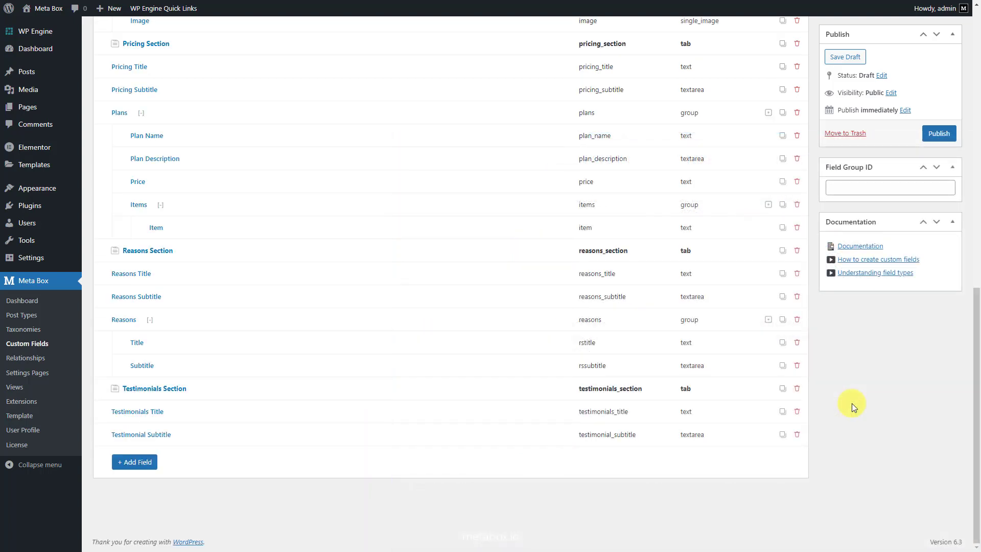
scroll(851, 404, up, 8)
scroll(851, 404, up, 4)
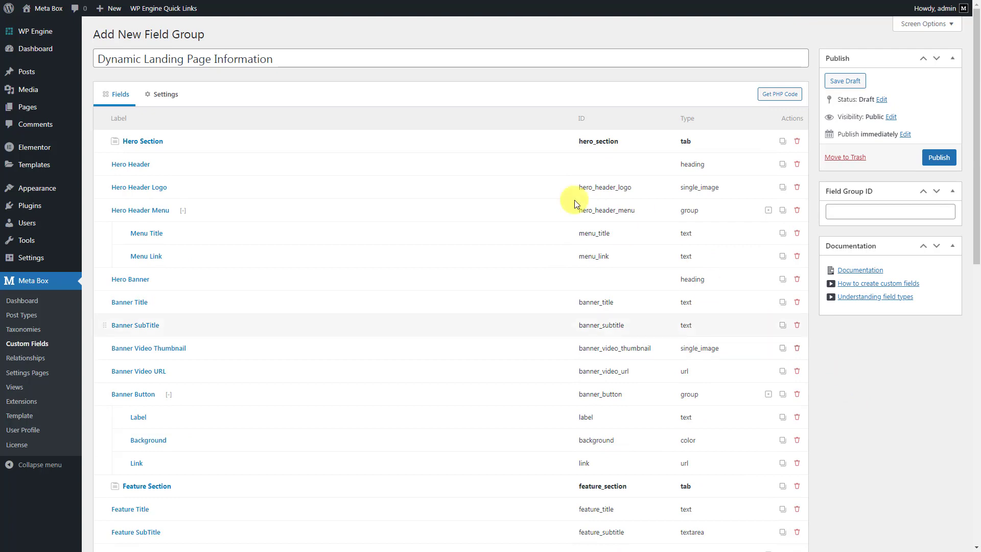
In the field group settings, change the location post type from Post to Page
click(167, 96)
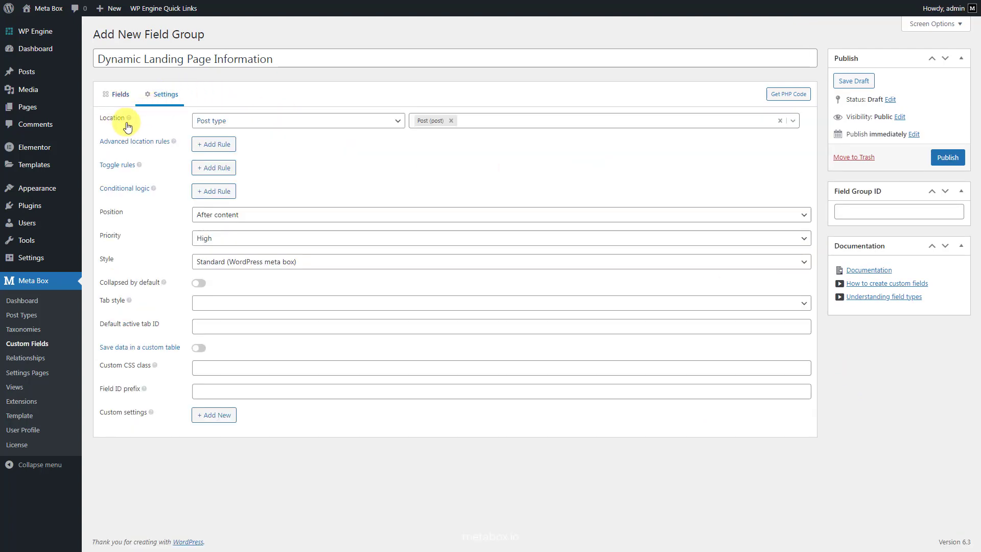
click(451, 120)
click(454, 121)
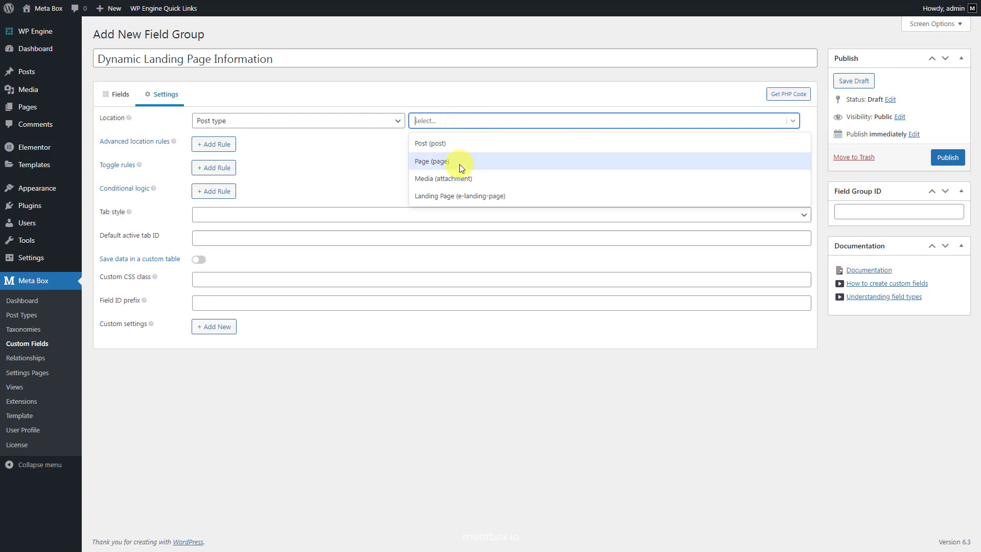
click(459, 162)
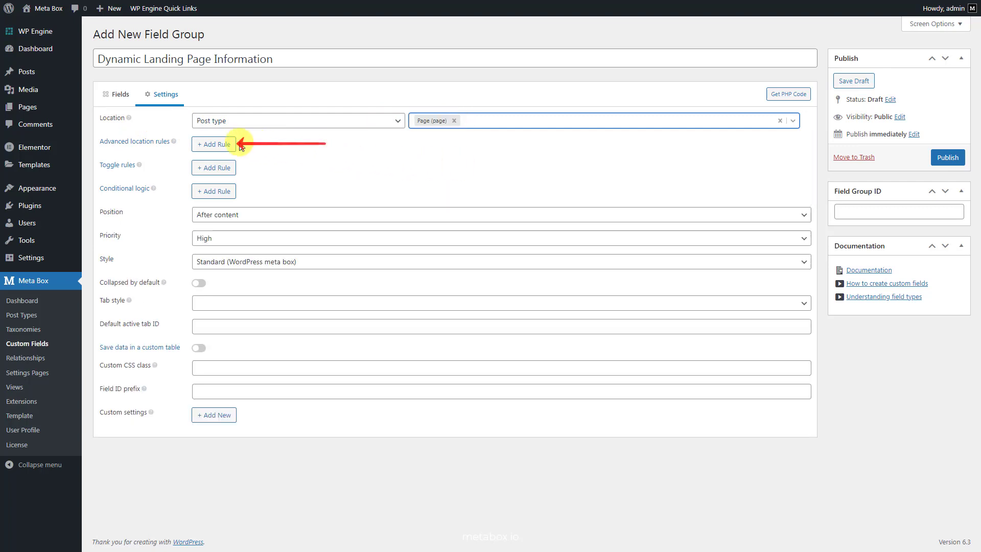
Add an advanced location rule for Dynamic Landing Page and publish the field group
click(213, 144)
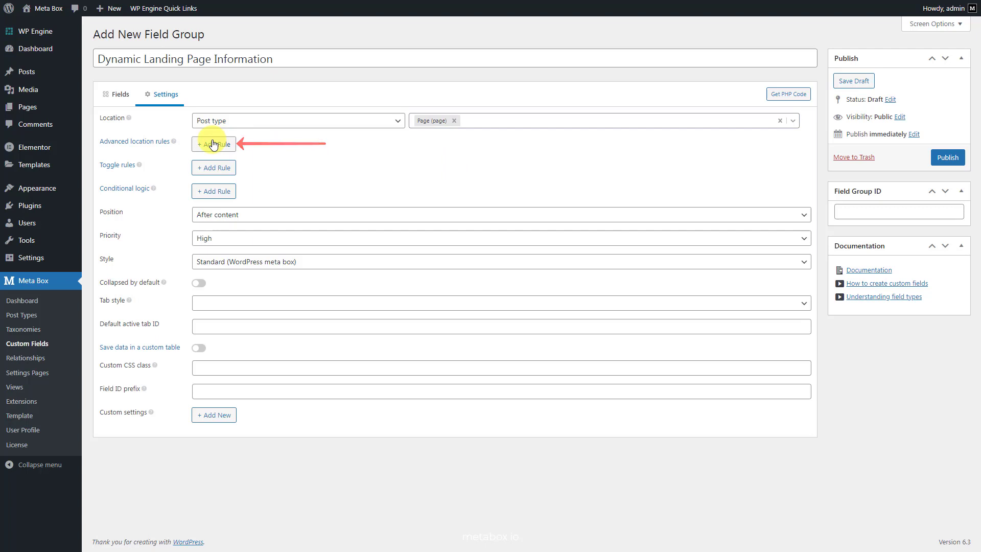
click(453, 165)
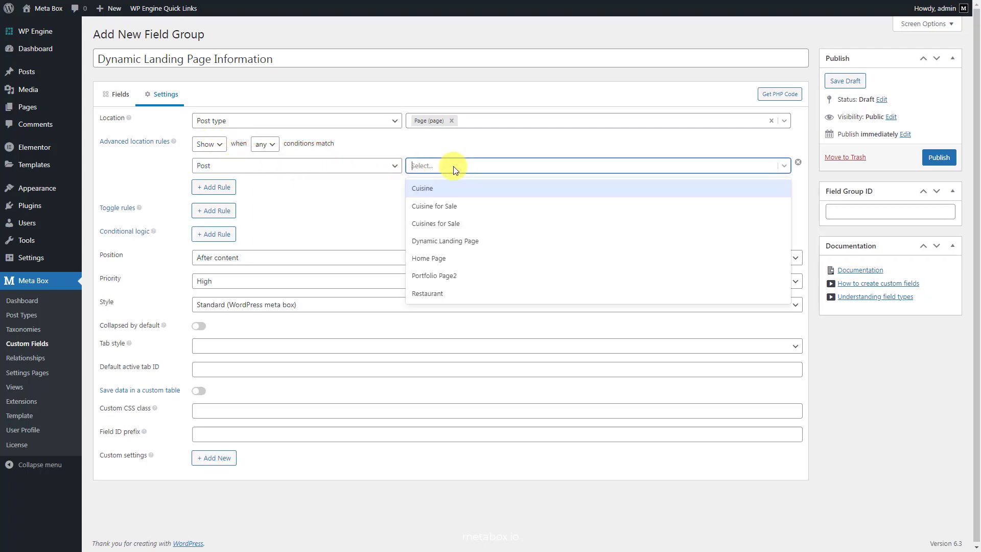
click(486, 241)
click(936, 158)
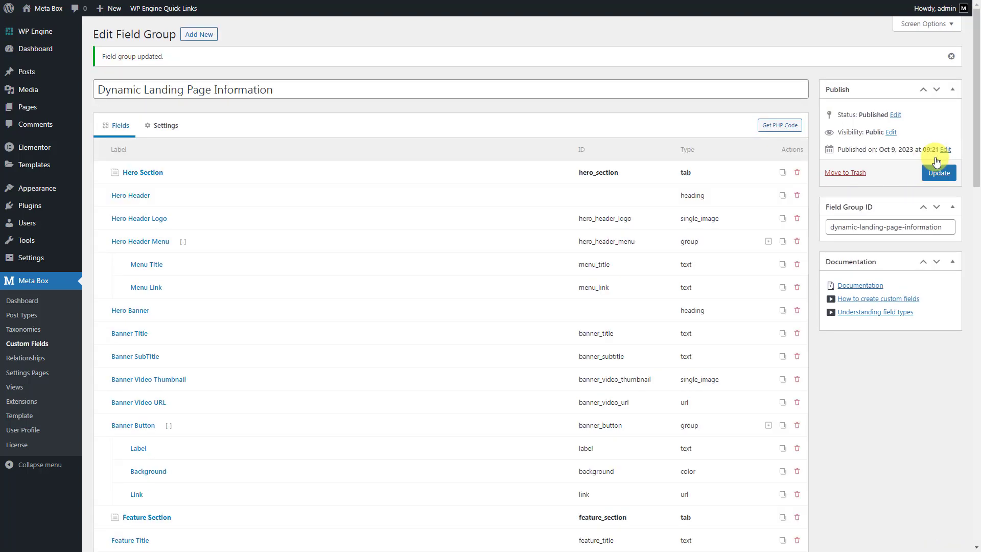
Edit Dynamic Landing Page and view its Feature, Pricing, Reasons and Testimonials tabs, then Hero Section
click(114, 110)
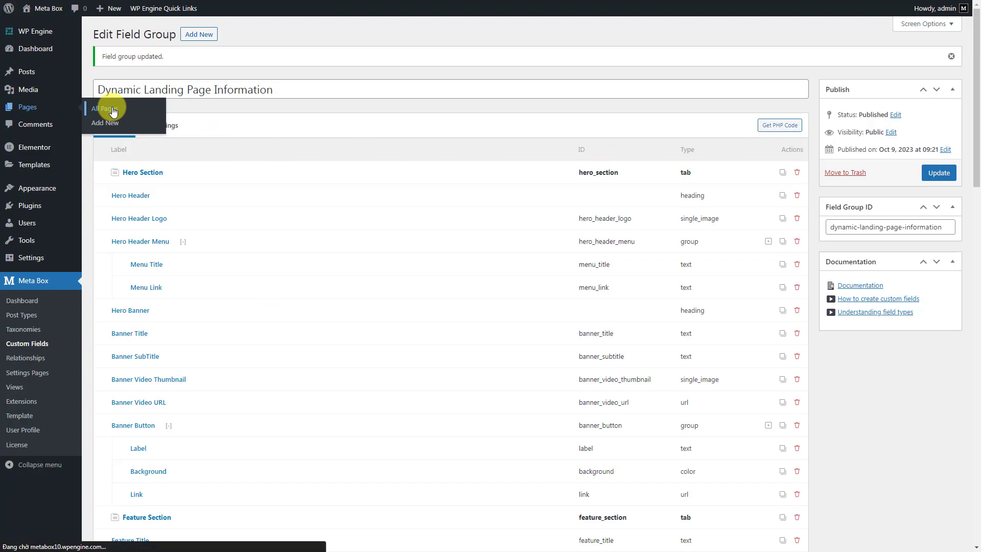
click(122, 215)
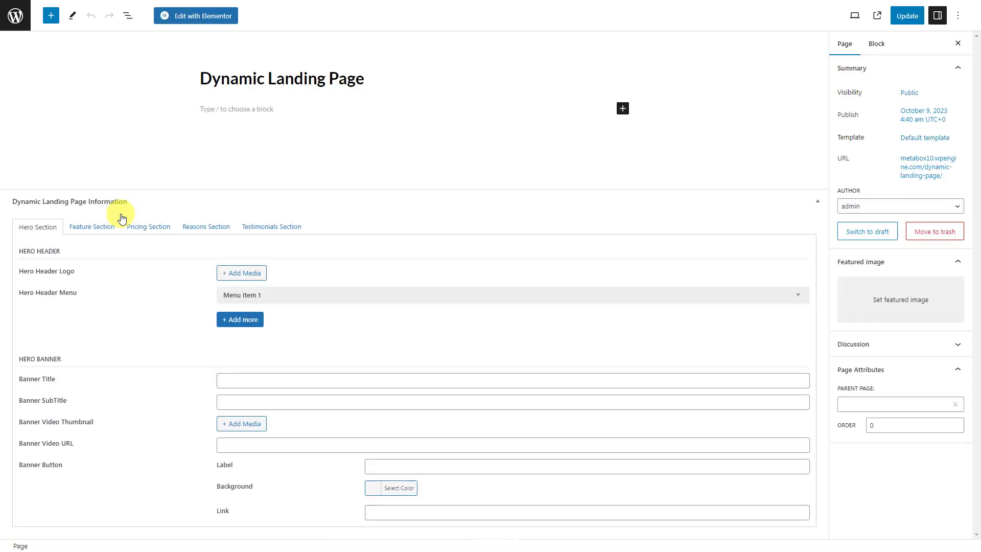
click(95, 226)
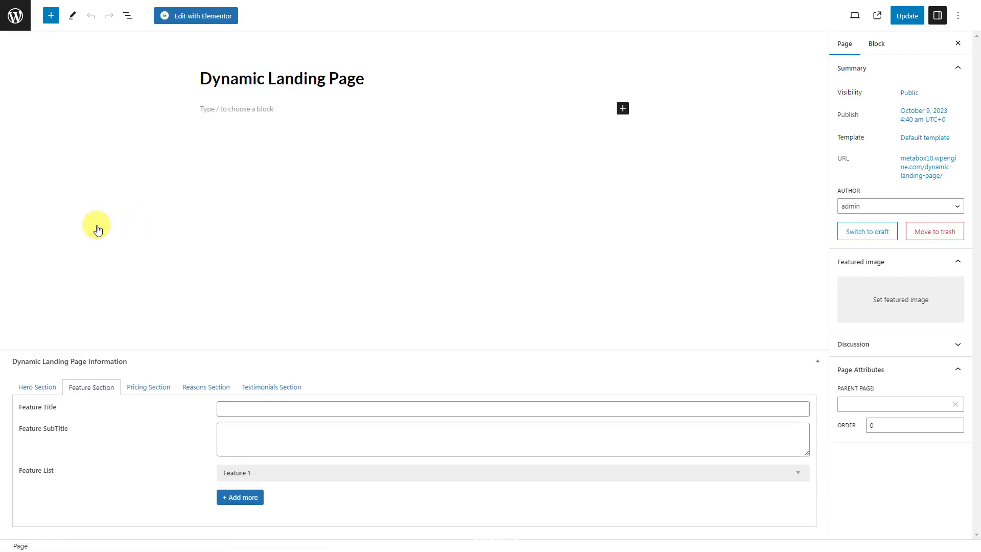
click(160, 391)
click(195, 386)
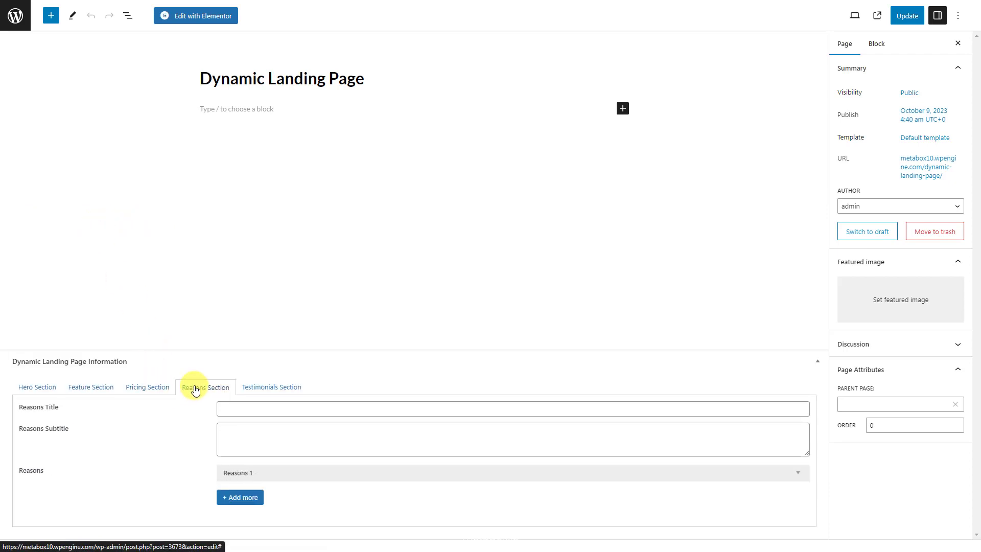
click(257, 386)
click(37, 449)
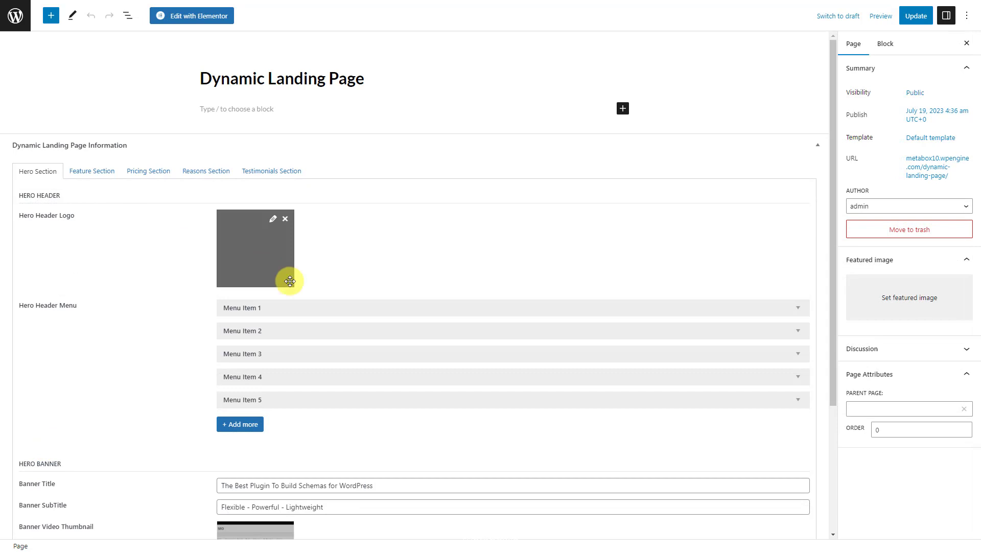
Expand and collapse Menu Item 1 in the Hero Section to check its details
click(362, 309)
click(361, 309)
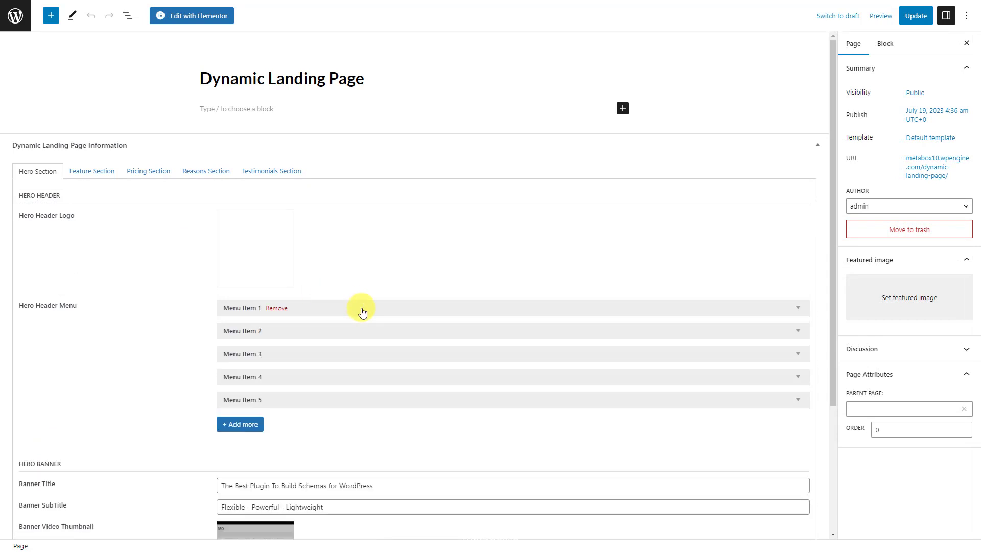
scroll(362, 311, down, 3)
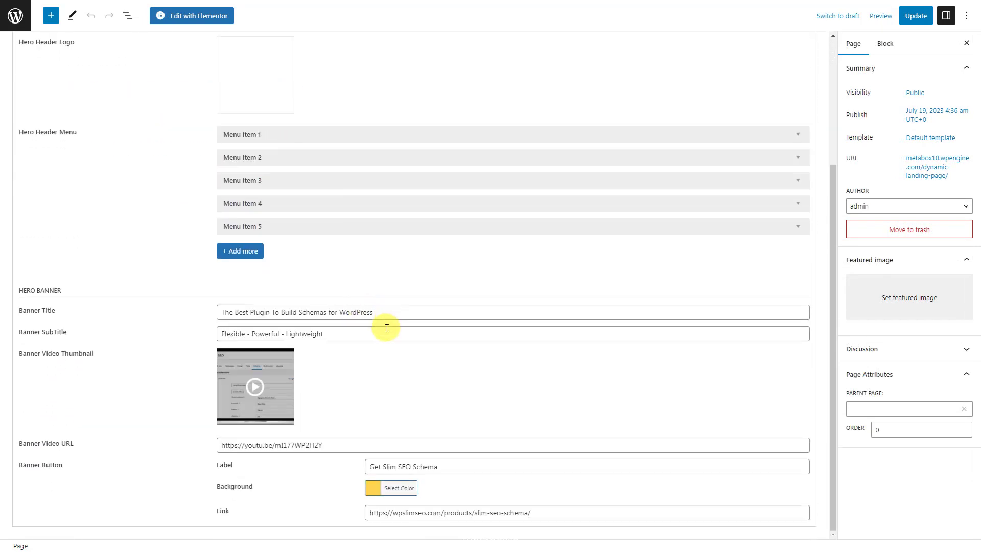
On the Feature Section tab, expand and collapse Feature 1 to check its details
scroll(386, 328, up, 4)
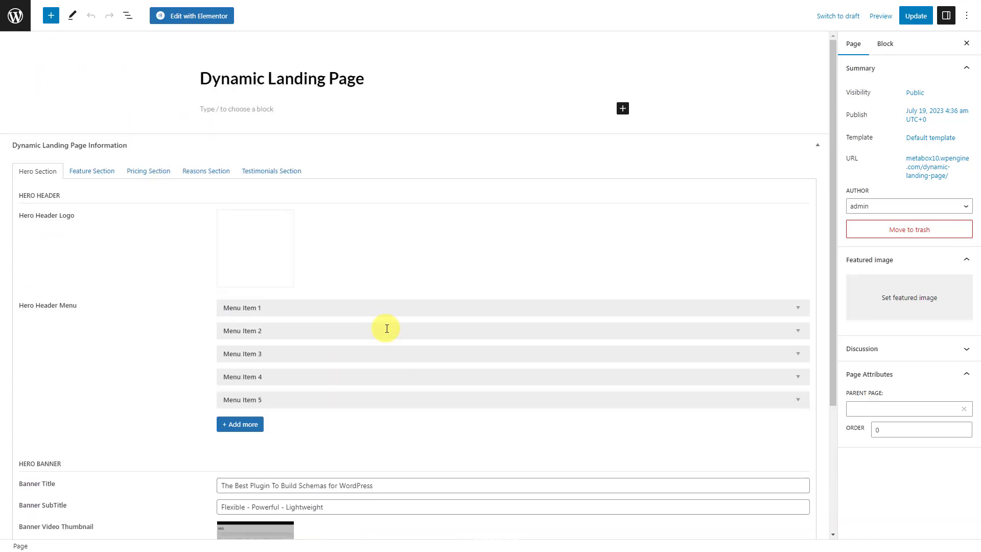
click(95, 170)
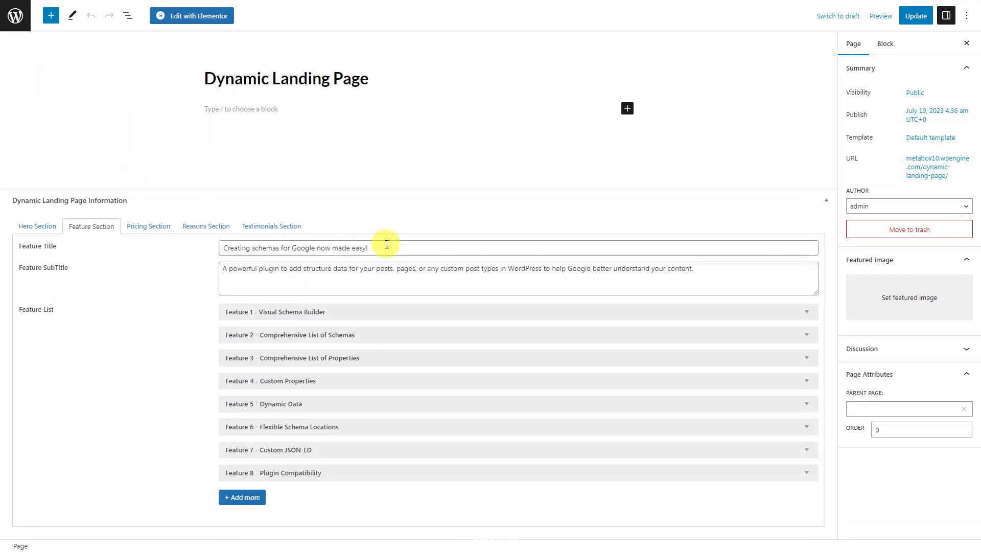
click(389, 312)
scroll(389, 317, down, 1)
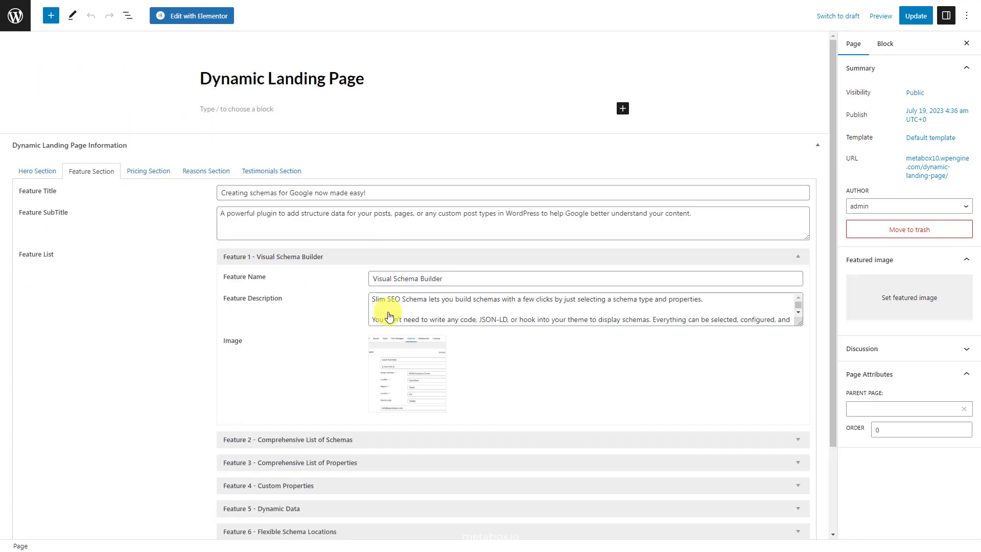
click(402, 258)
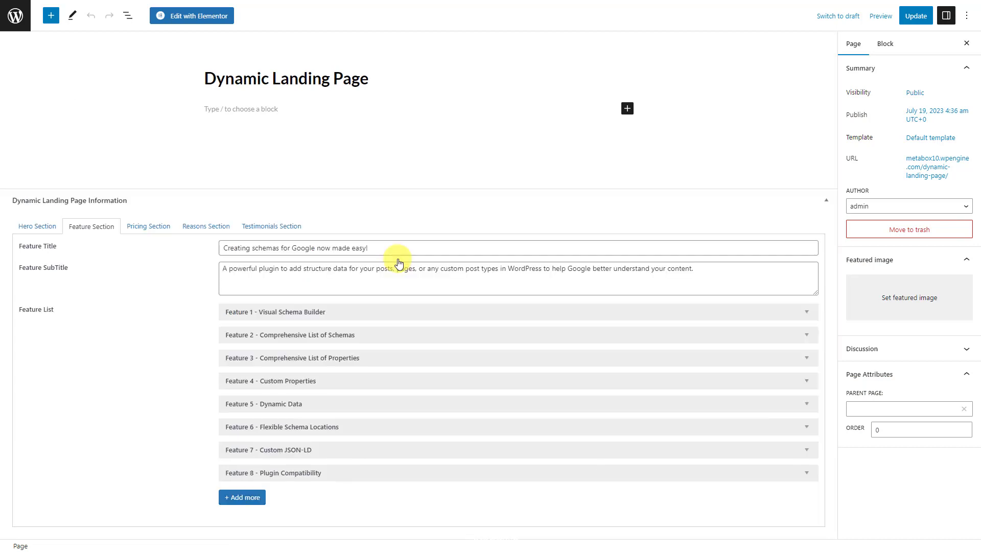
On the Pricing Section tab, inspect the PERSONAL plan and its Item 1
click(151, 226)
click(371, 427)
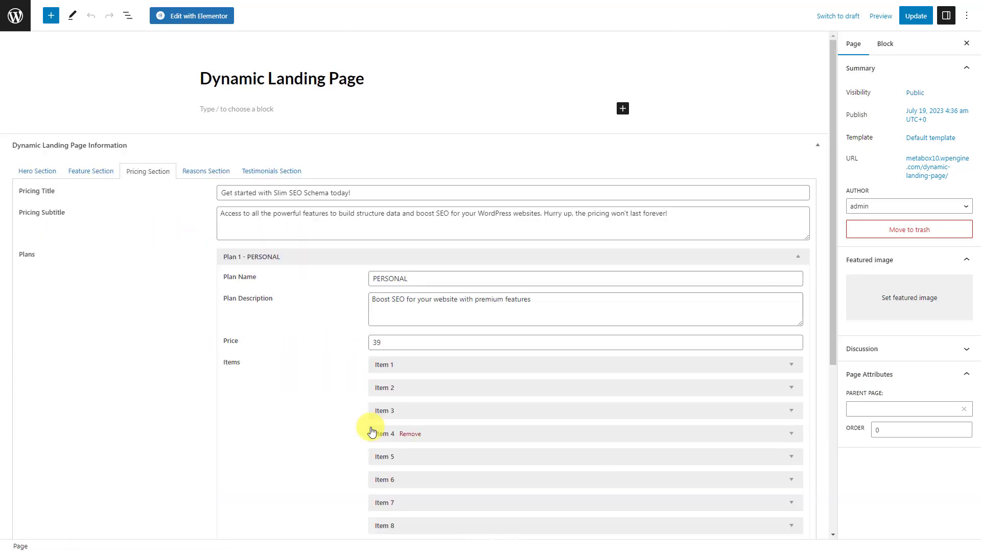
click(498, 369)
click(498, 369)
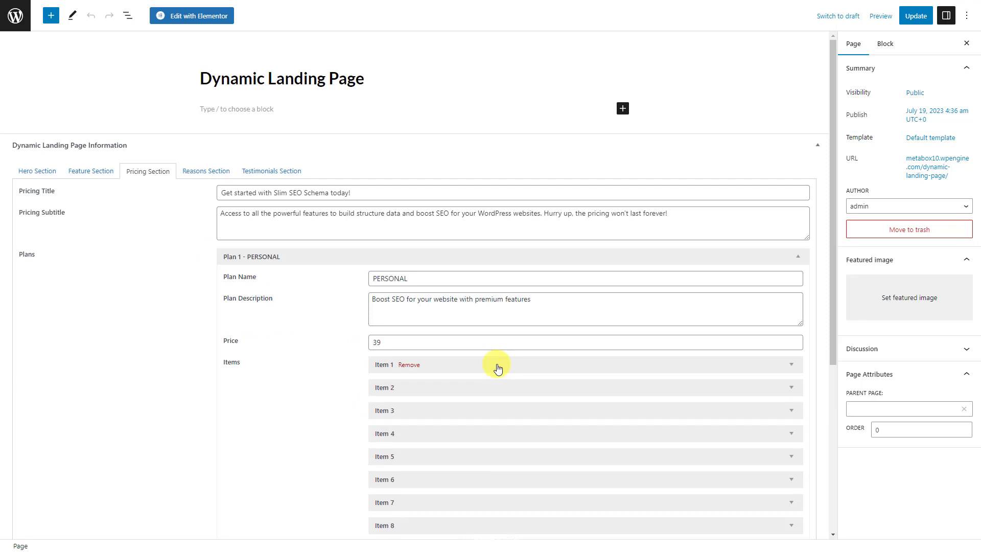
click(457, 262)
Expand Reasons 1 on the Reasons Section tab, then view the Testimonials Section
click(207, 340)
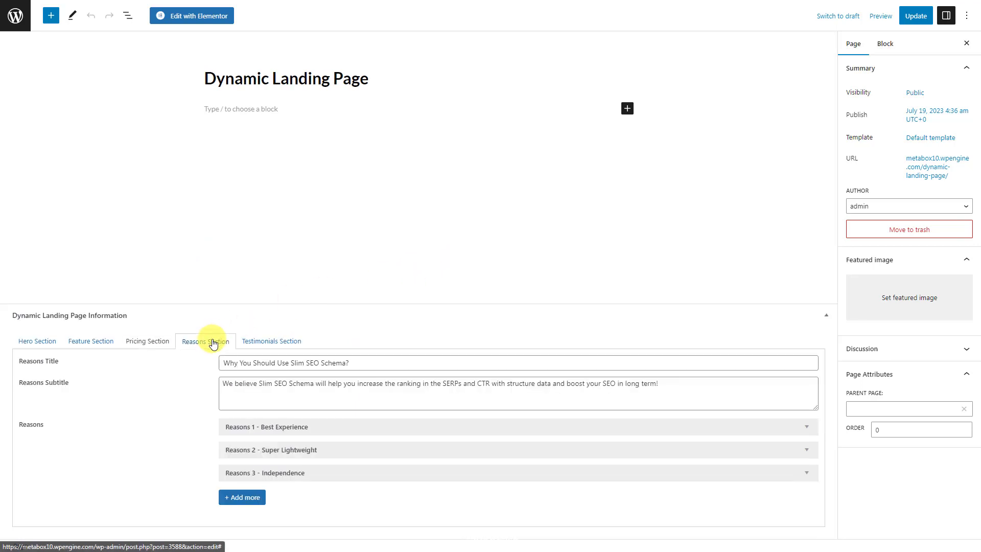
click(399, 428)
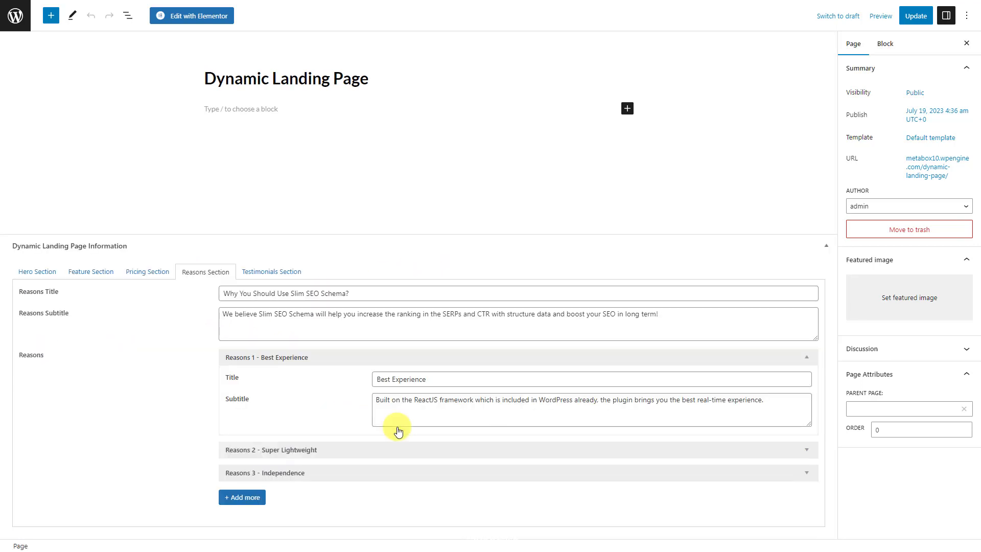
click(264, 272)
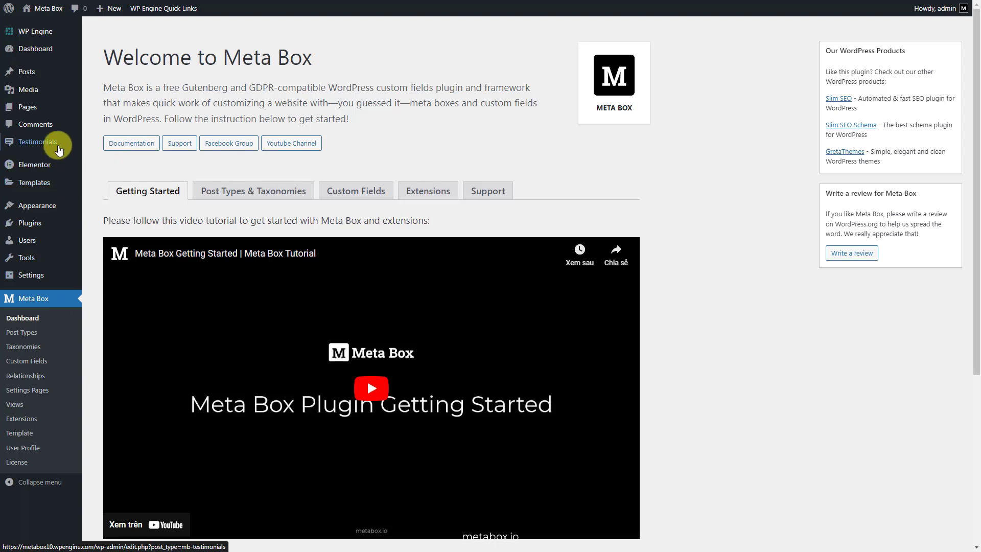
Title the testimonials set and fill the first testimonial's quote, author name, portrait photo and rating 5
mouse_move(58, 150)
click(101, 154)
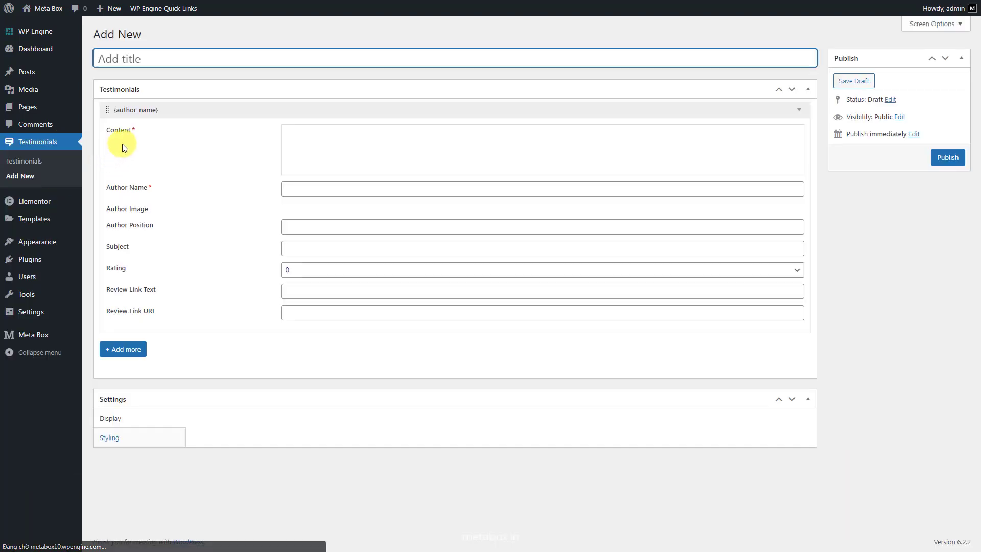
text(Testimonials Information)
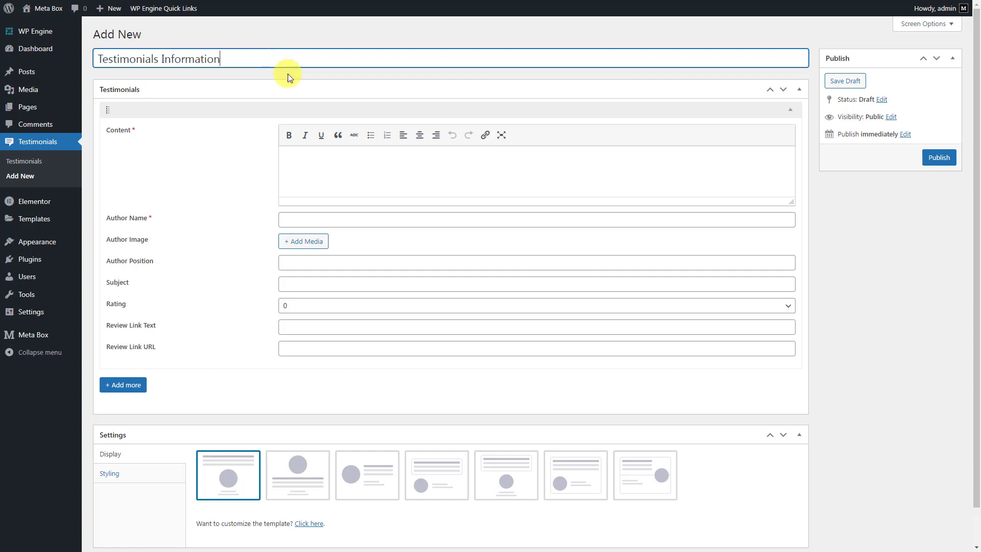
click(433, 181)
text(Slim SEO is a good alternative to the million-feature SEO plugins. I found myself getting lost in the menus of some of the all-encompassing feature giants. The developer is very talented and responds to users.)
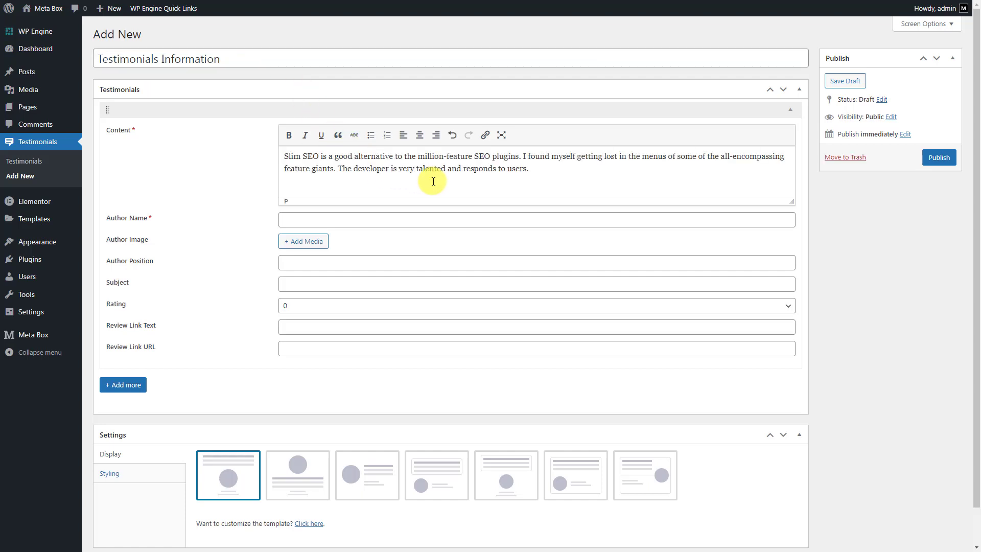
click(470, 221)
click(304, 243)
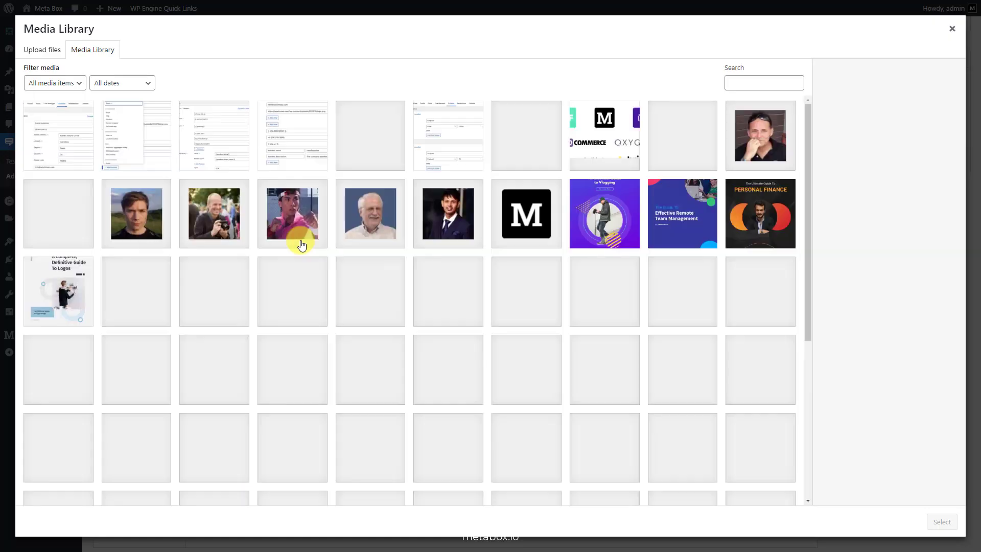
click(370, 206)
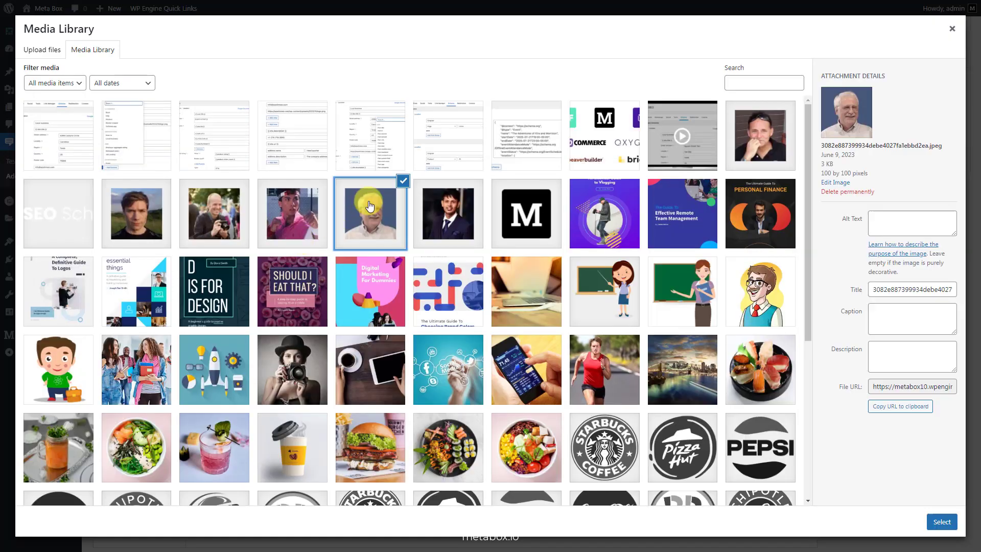
click(942, 521)
click(473, 380)
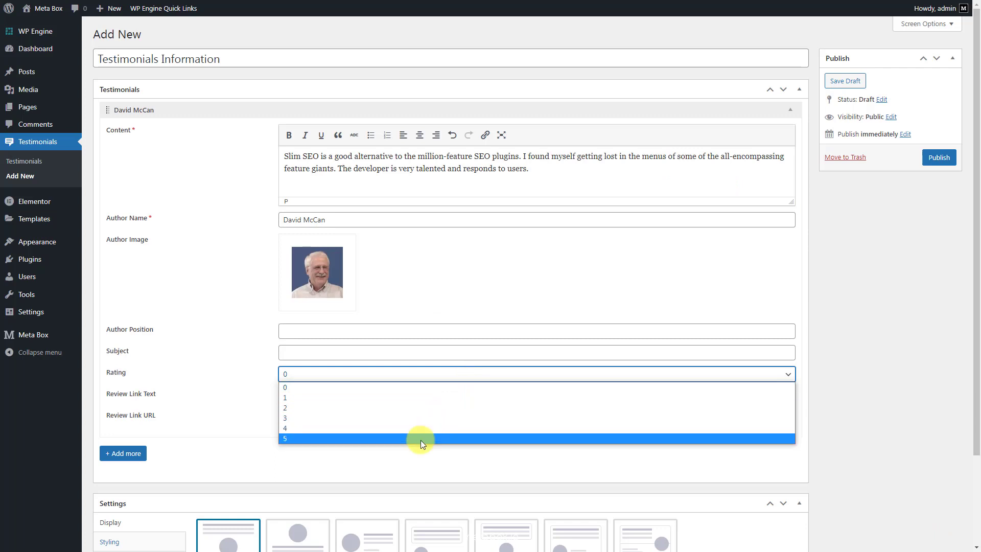
click(419, 440)
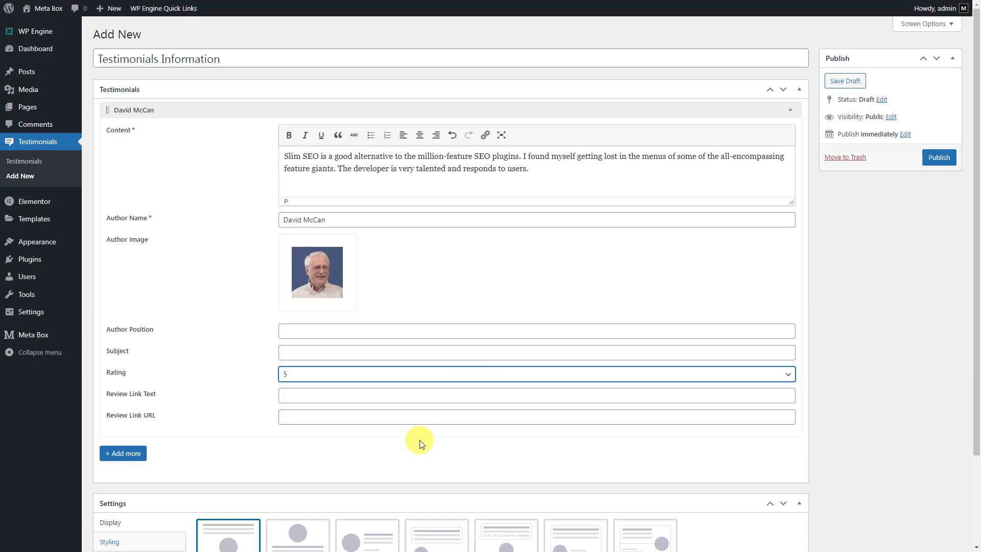
Add a second testimonial with its quote, author name, portrait photo and rating 5
click(132, 457)
scroll(153, 445, down, 5)
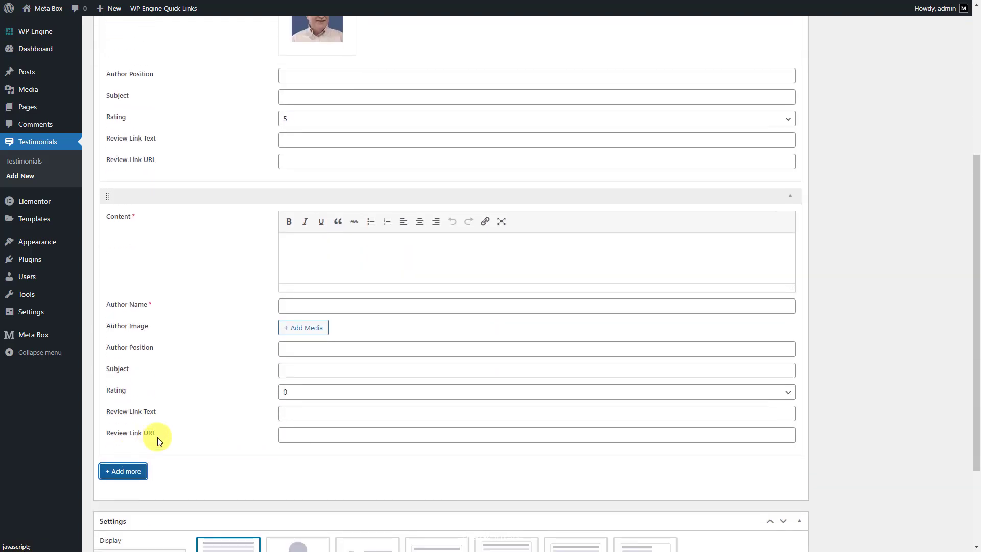
click(534, 267)
text(This is the perfect SEO plugin for me and most of my clients. So much lighter on server resources than the other options. Thank you for making this.)
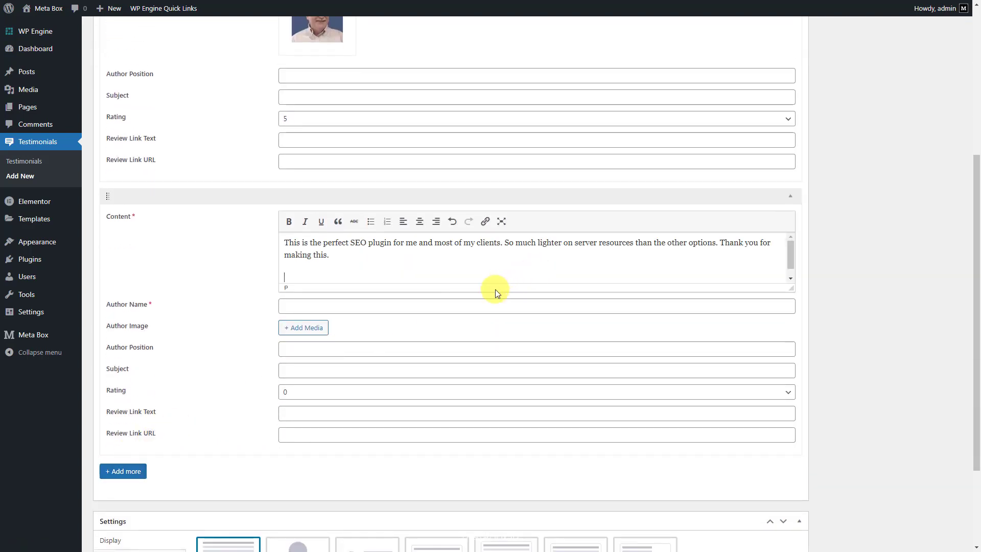
click(471, 305)
key(ctrl+v)
click(314, 329)
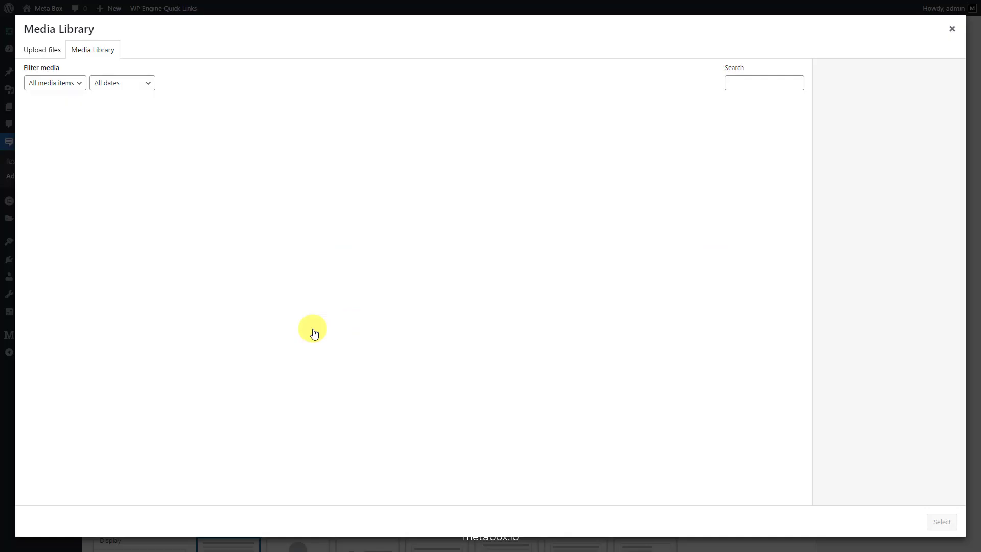
click(753, 148)
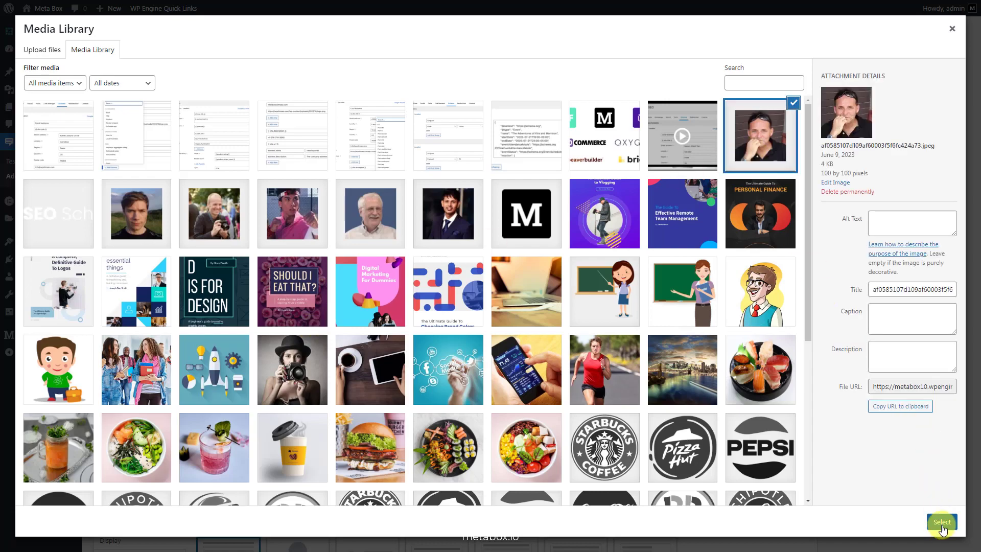
click(942, 523)
click(475, 461)
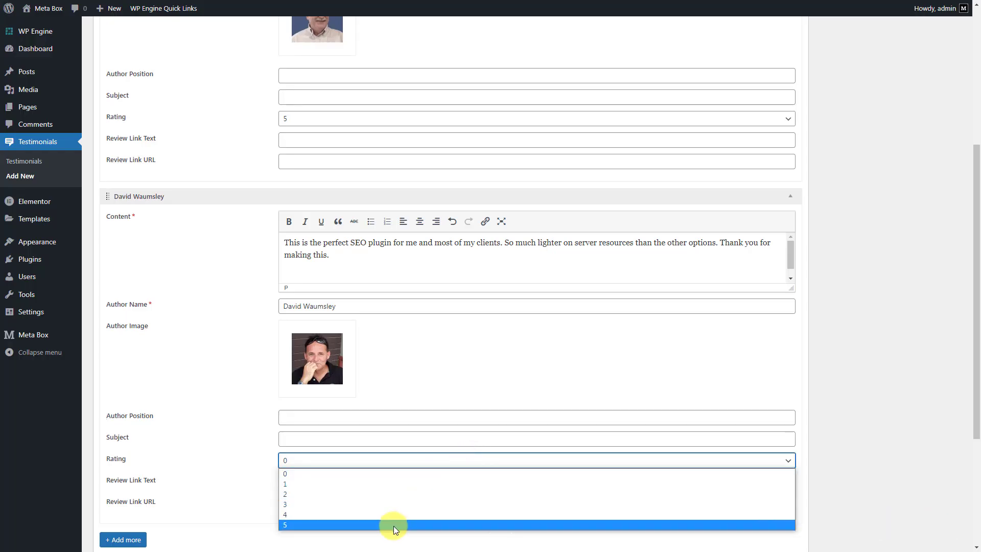
click(393, 526)
Collapse the first two testimonial entries
scroll(416, 339, up, 5)
click(444, 110)
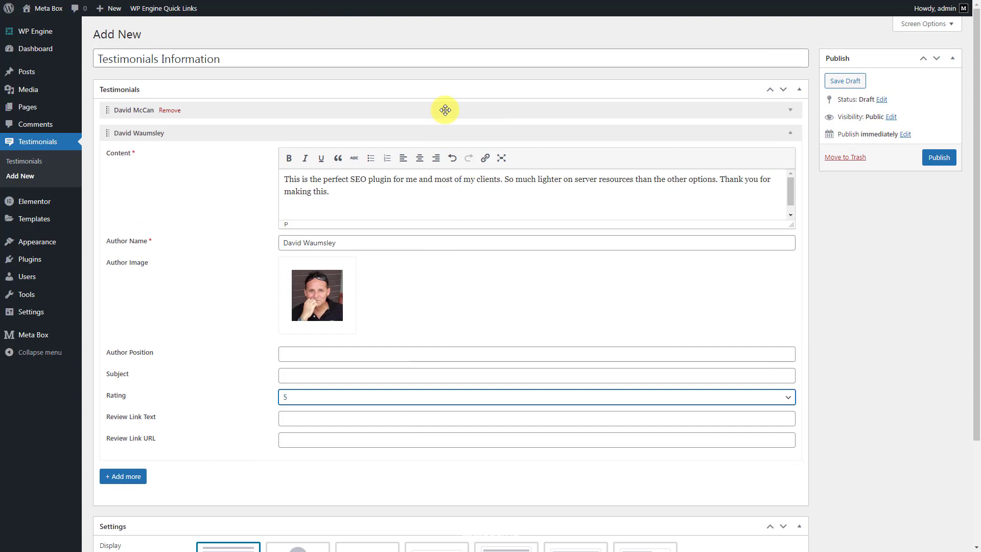
click(412, 130)
click(125, 156)
Add a third testimonial with its quote, author name, camera photo and rating 4
click(271, 155)
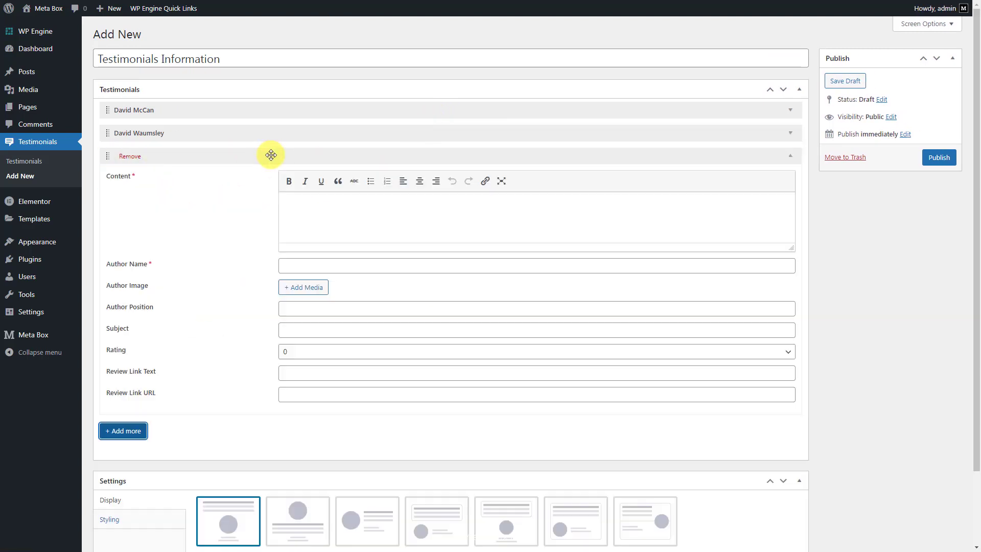
click(471, 225)
text(Great SEO plugin for WordPress, just install it and you’re done. No need to plough through pages of options, unneeded features, constant notifications and upsells.)
click(460, 265)
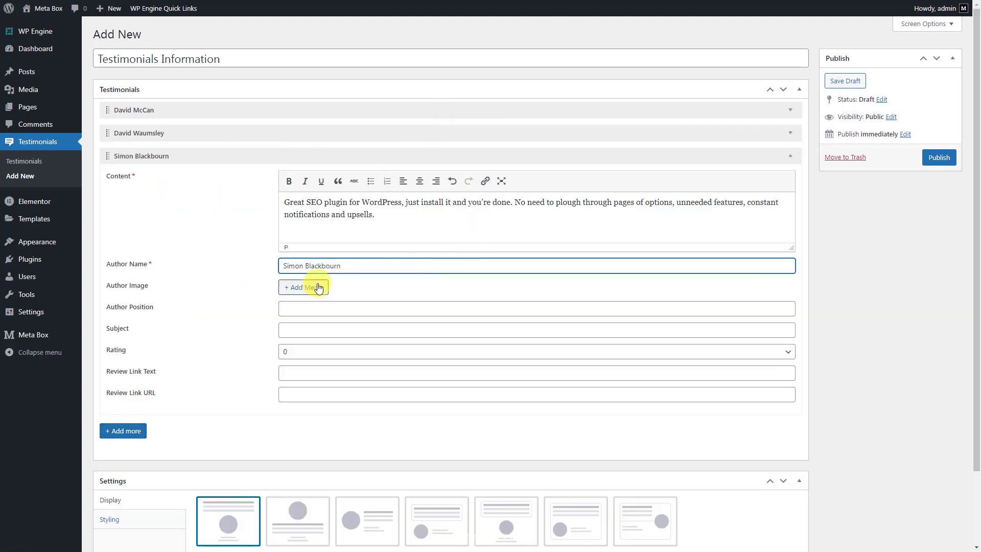
click(318, 288)
click(217, 215)
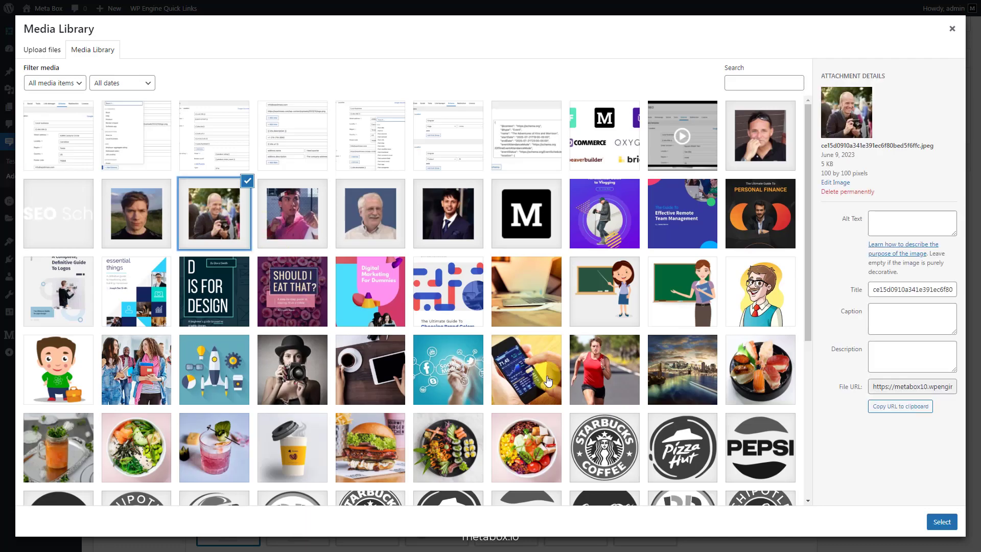
click(941, 522)
click(463, 420)
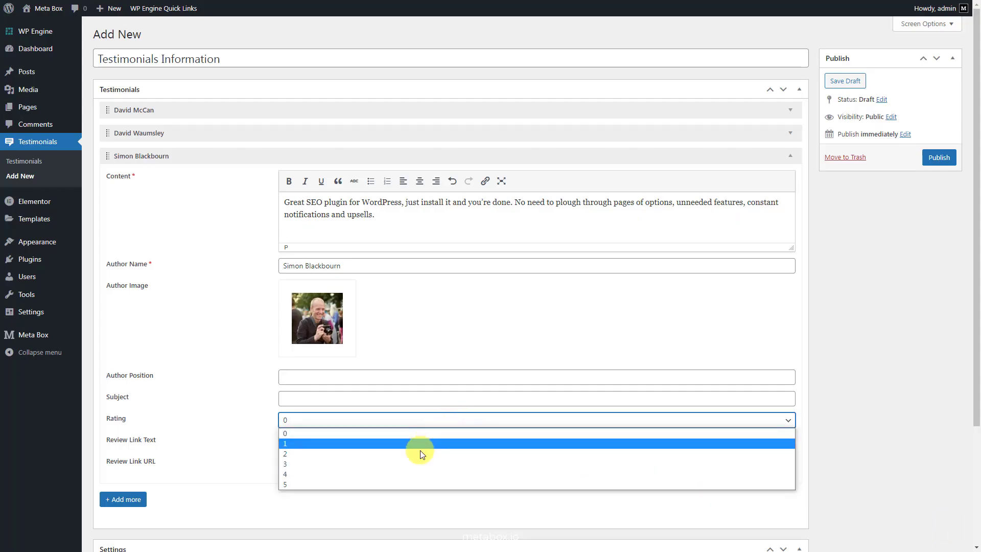
click(404, 473)
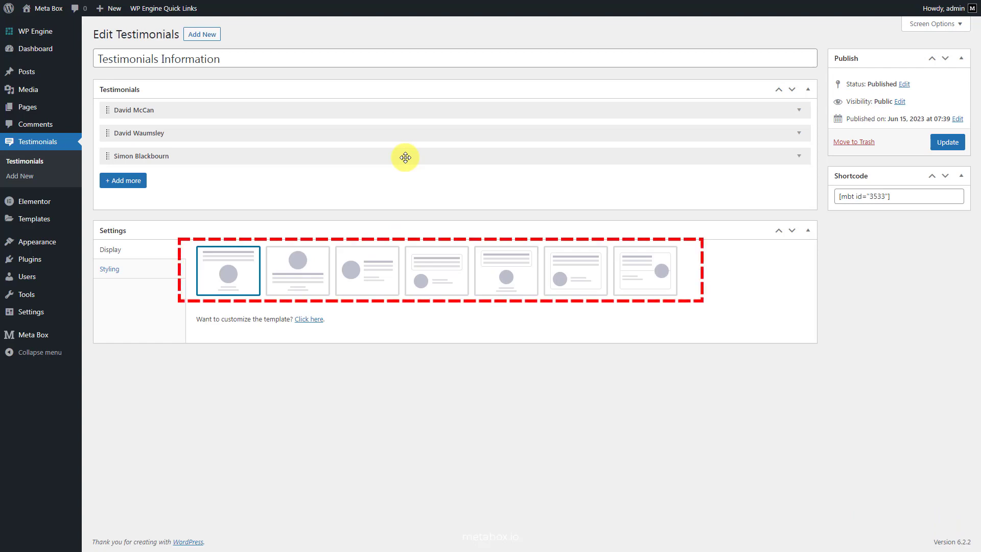
Switch the testimonials to the second layout displayed in 2 columns
click(302, 284)
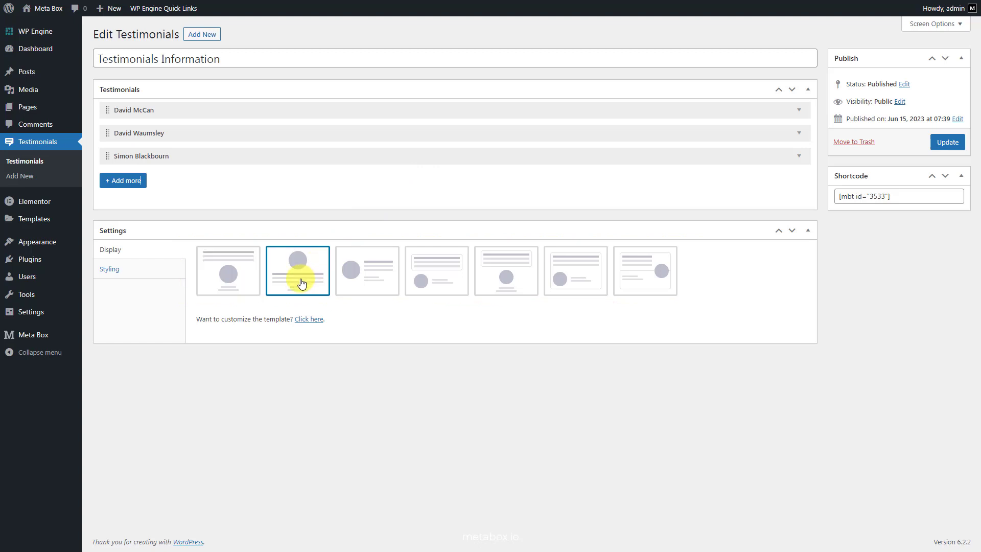
click(131, 272)
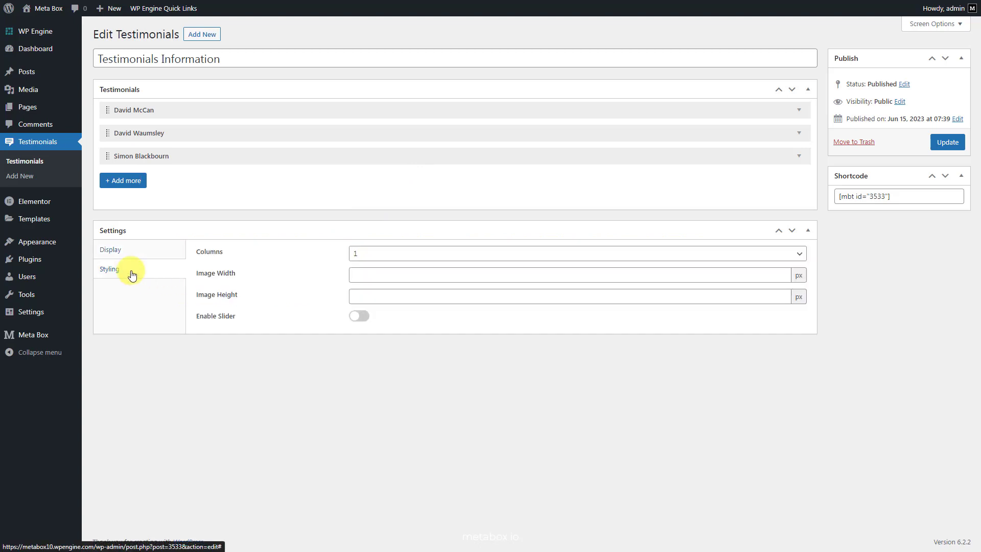
click(387, 256)
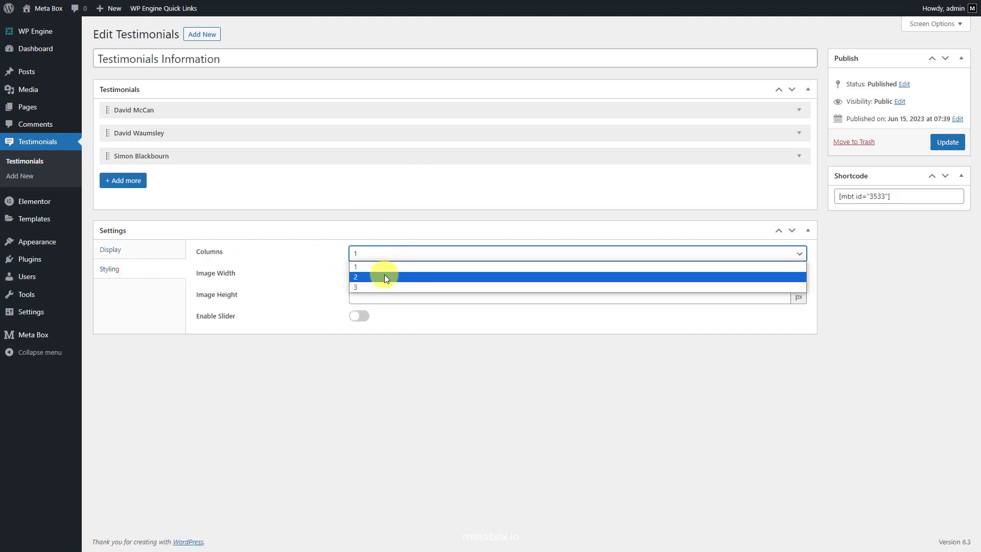
click(384, 276)
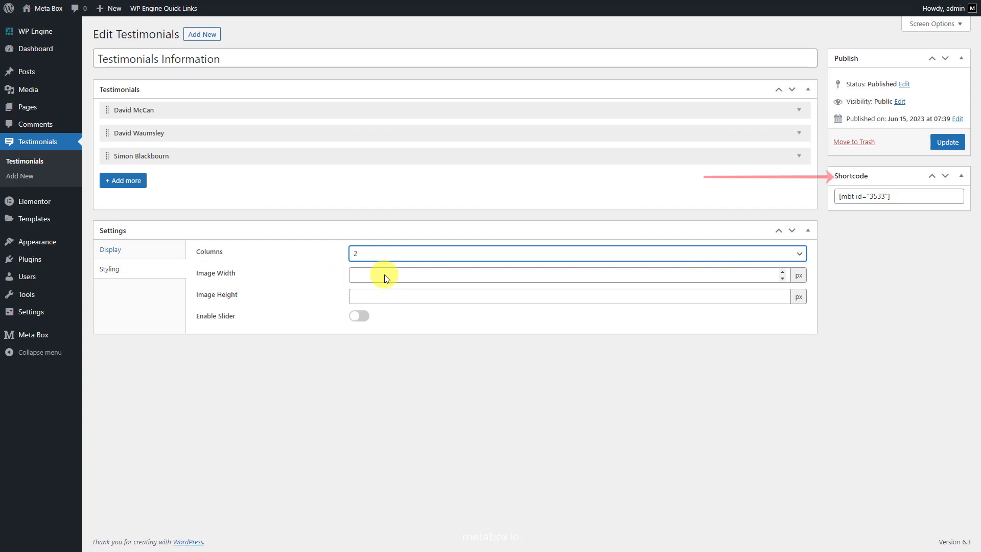
Copy the testimonials shortcode and save the changes with Update
click(896, 197)
triple_click(896, 196)
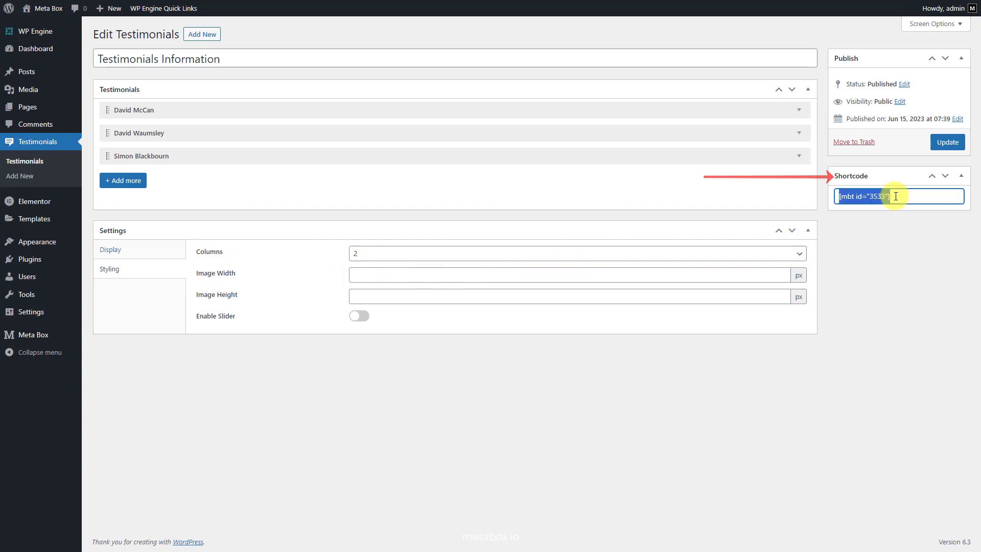
click(896, 196)
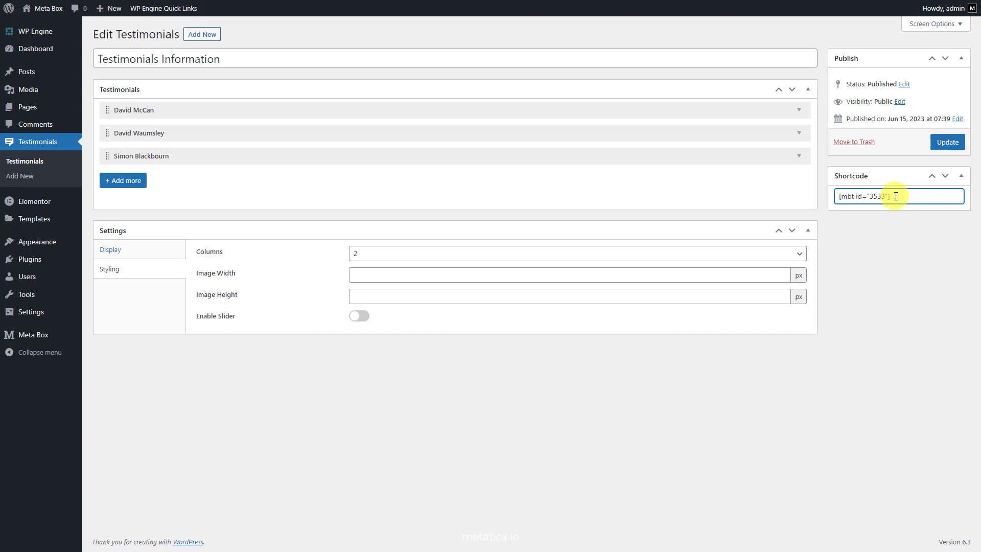
click(948, 146)
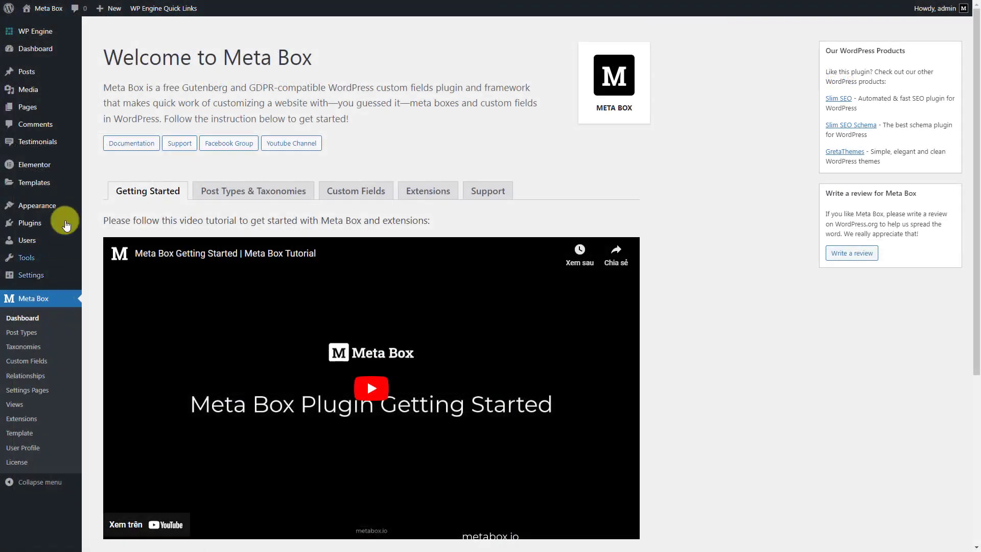
Create a new template under Theme Builder's Meta Box Group Skin category
mouse_move(62, 185)
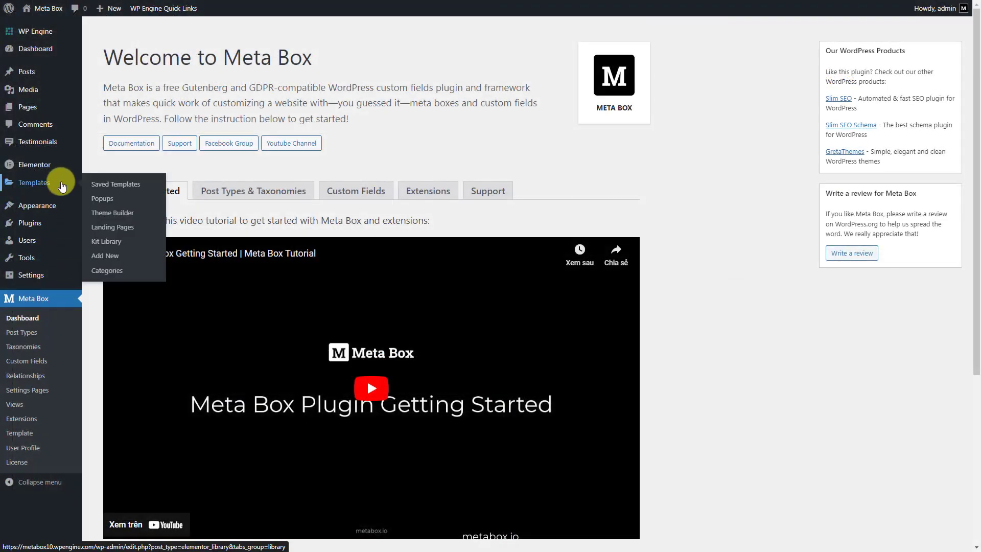
click(138, 213)
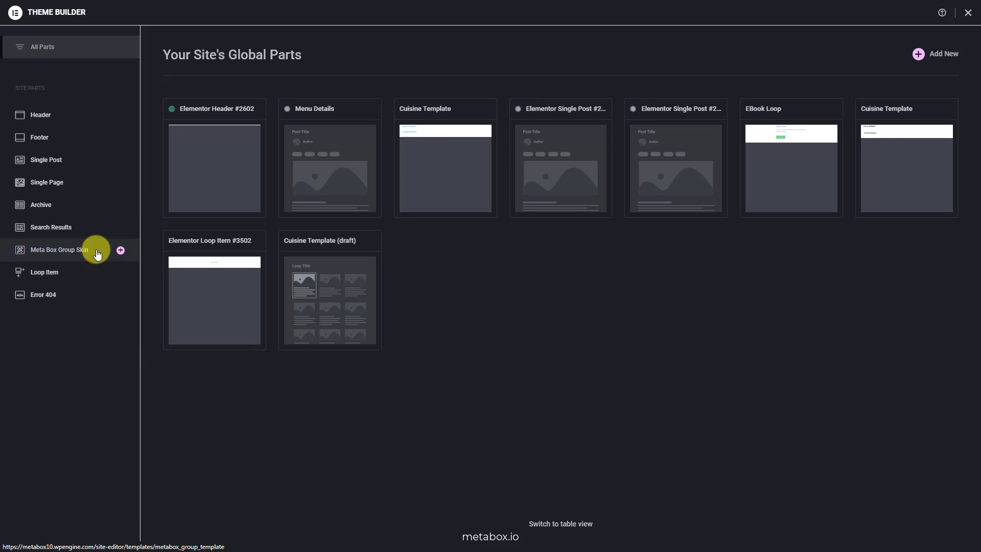
click(97, 253)
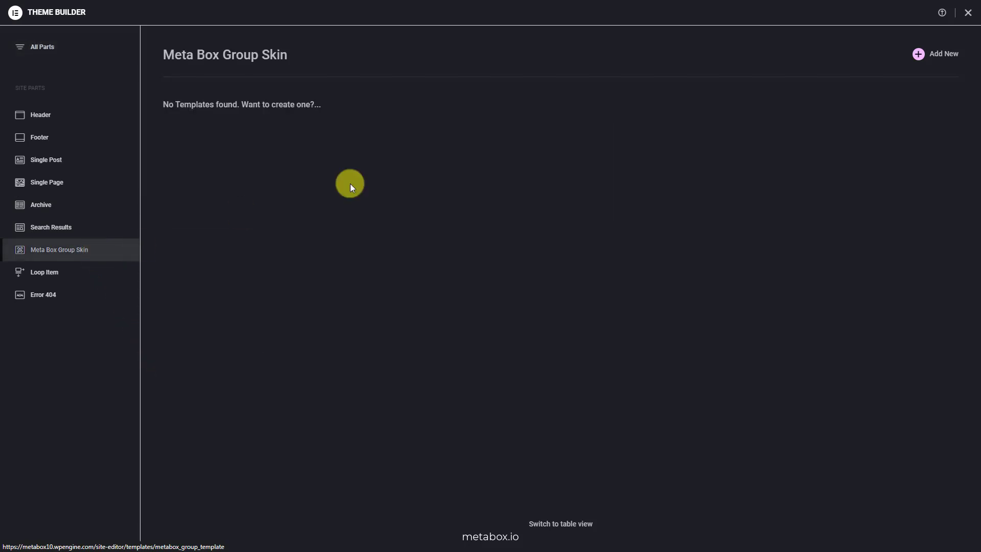
click(917, 56)
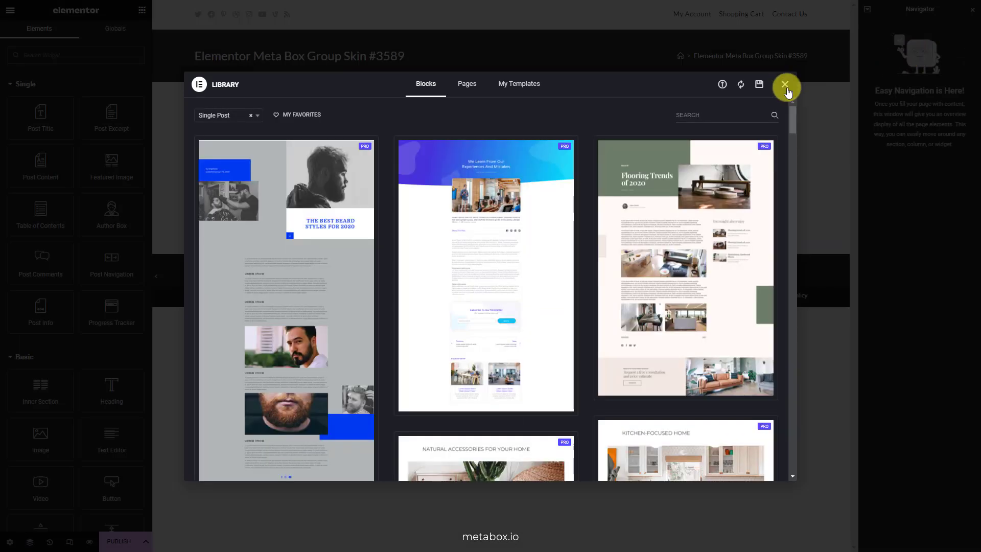
Title the template 'Skin for Menu' and set its status to Published
click(785, 85)
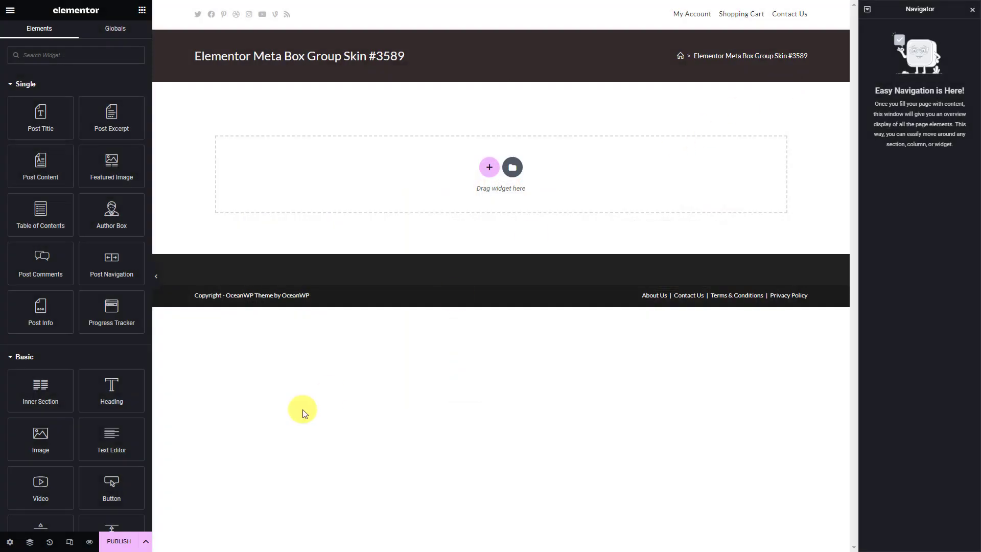
click(10, 540)
triple_click(129, 96)
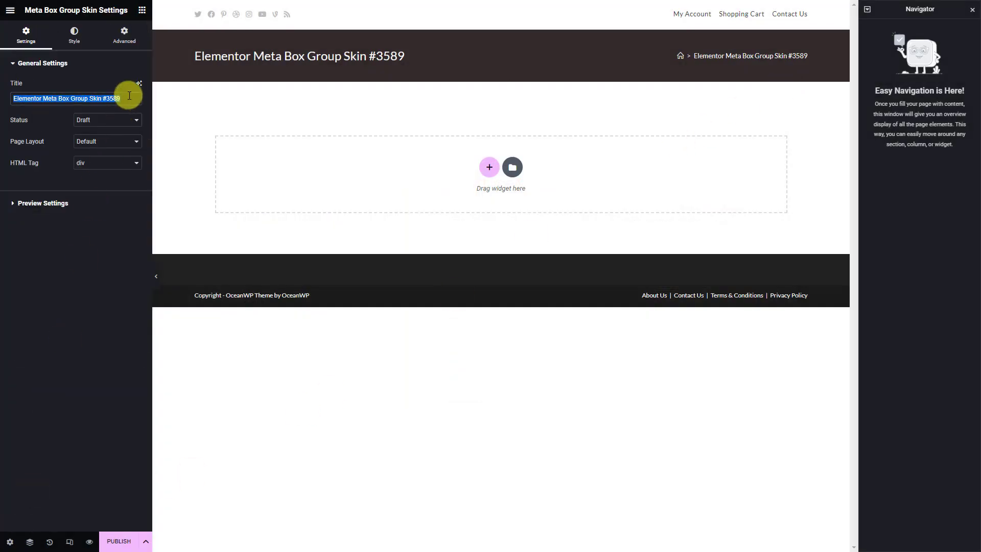
text(Skin for Menu)
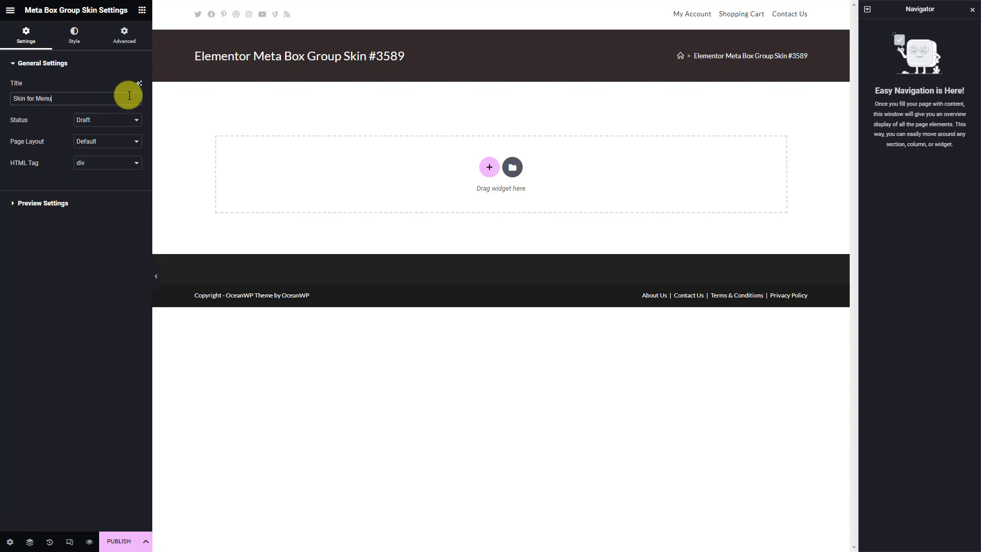
click(121, 121)
click(103, 153)
Set the preview source to Page, Dynamic Landing Page, and apply the preview
click(83, 202)
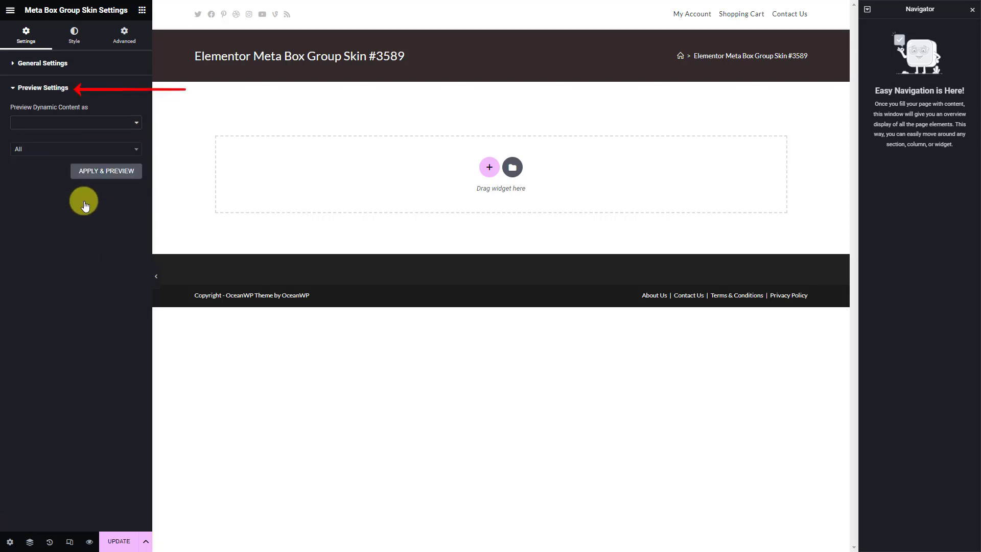
click(105, 123)
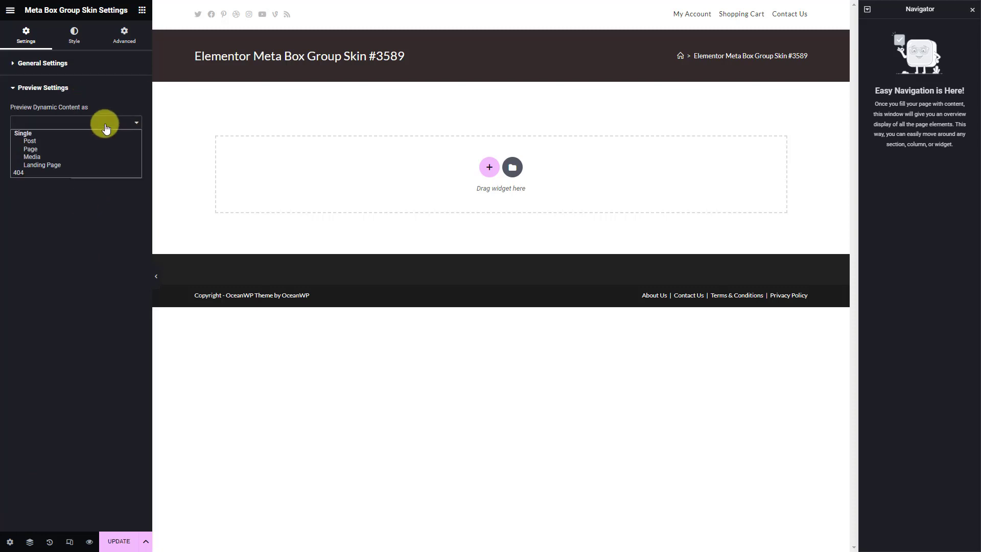
click(84, 149)
click(88, 149)
text(Dyn)
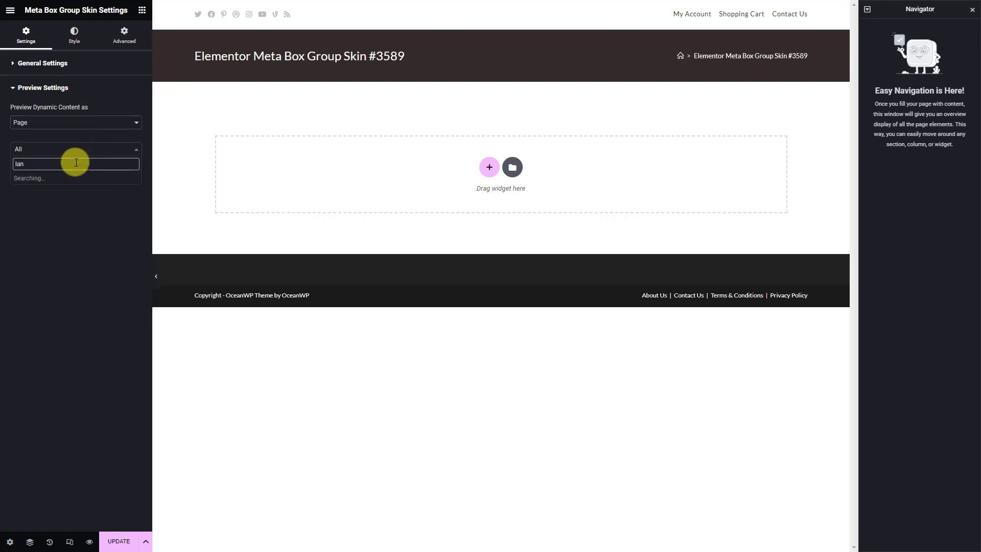
click(79, 182)
click(95, 180)
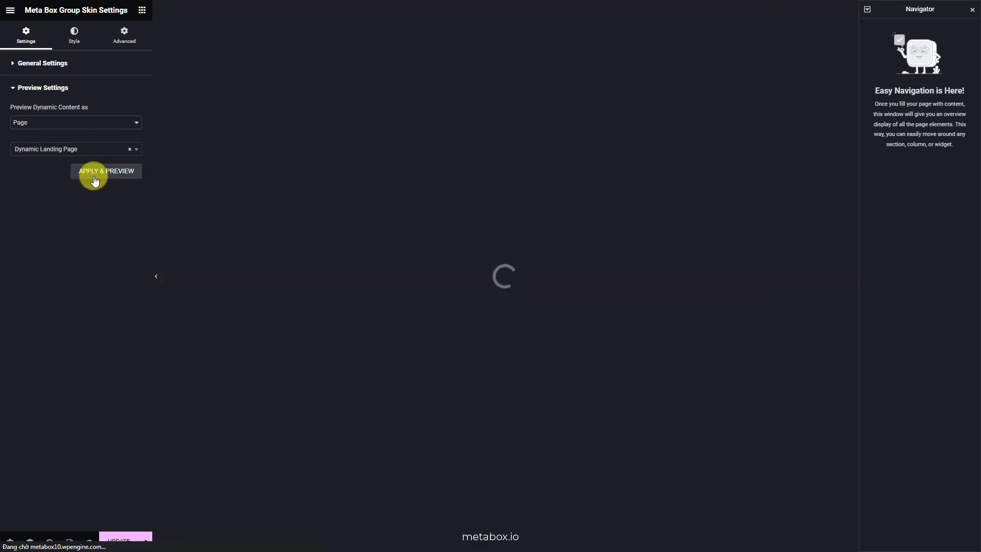
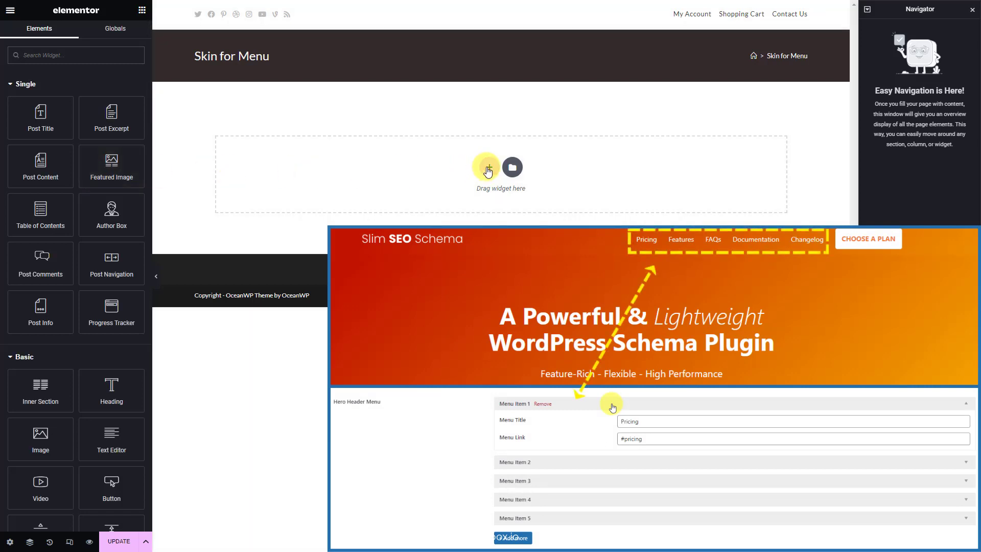
Add a one-column section to the Skin for Menu template and drop a Heading widget into it
click(487, 167)
click(364, 192)
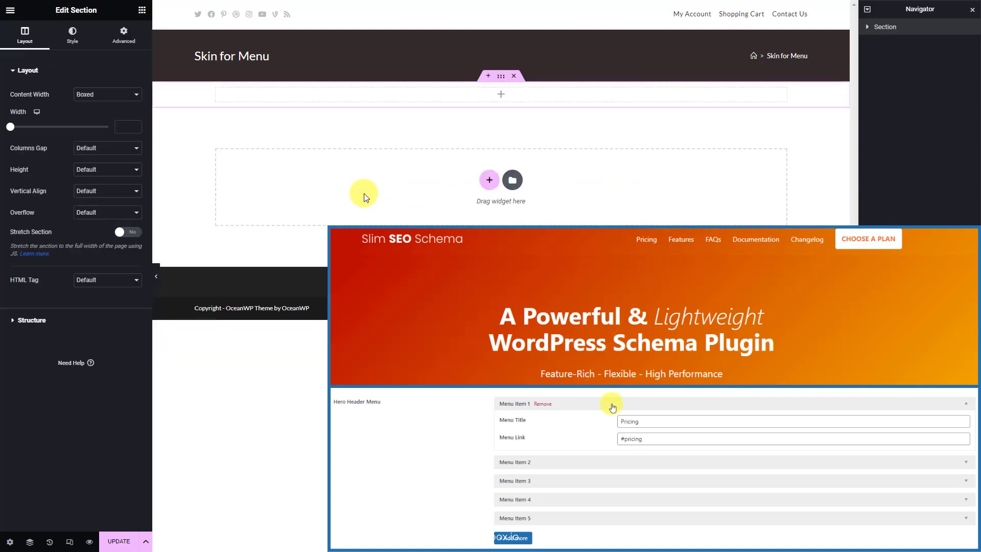
click(367, 100)
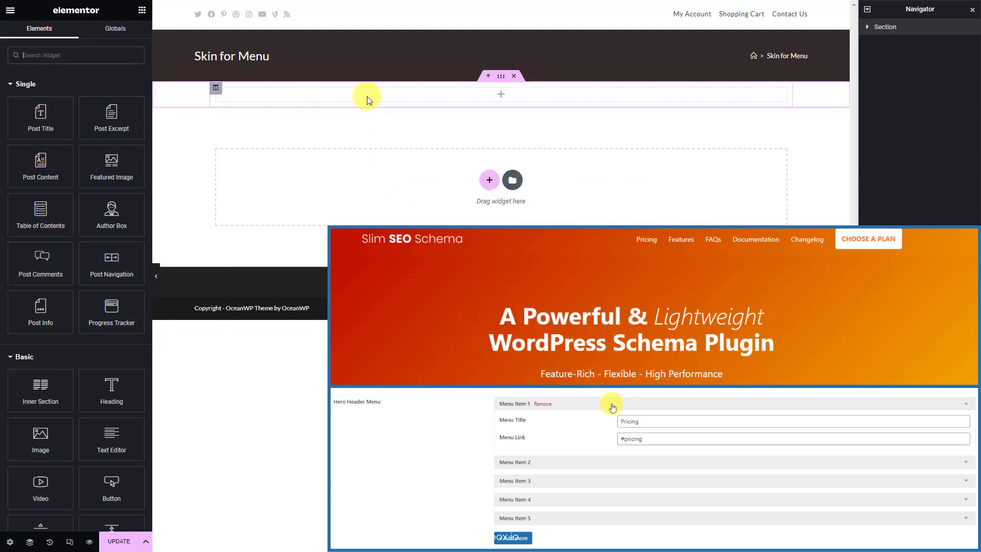
click(122, 55)
text(hea)
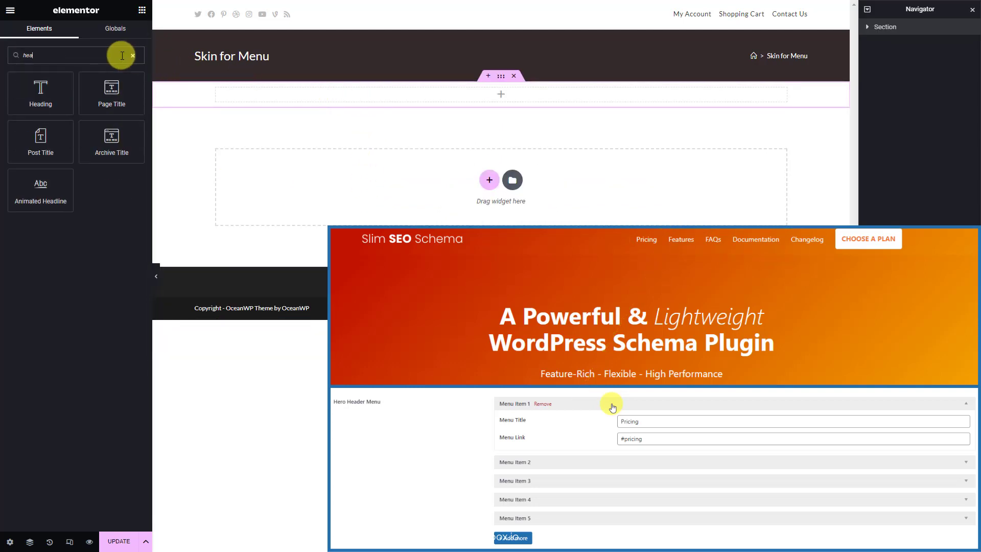
drag(46, 88, 284, 99)
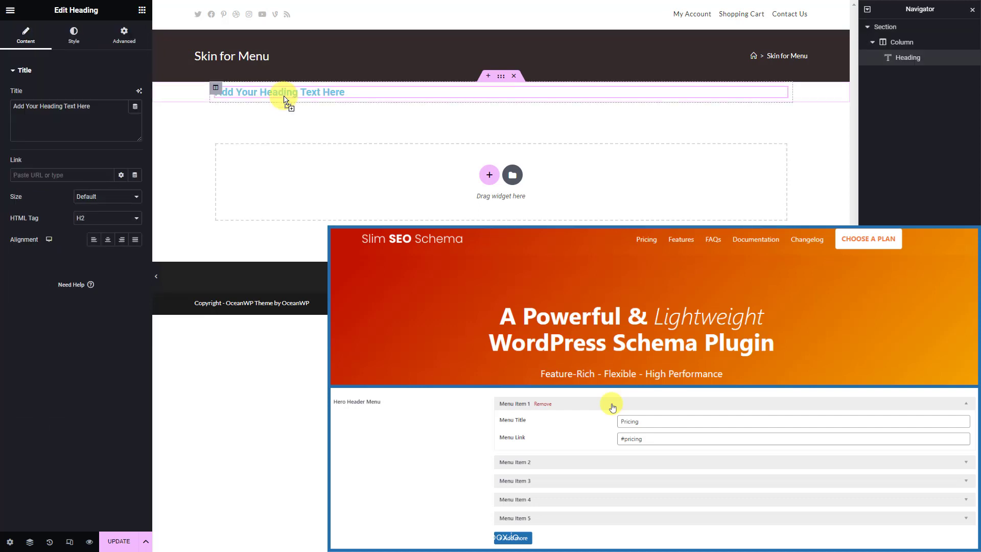
Bind the heading title to the Meta Box Menu Title field, so it shows 'Pricing'
click(135, 106)
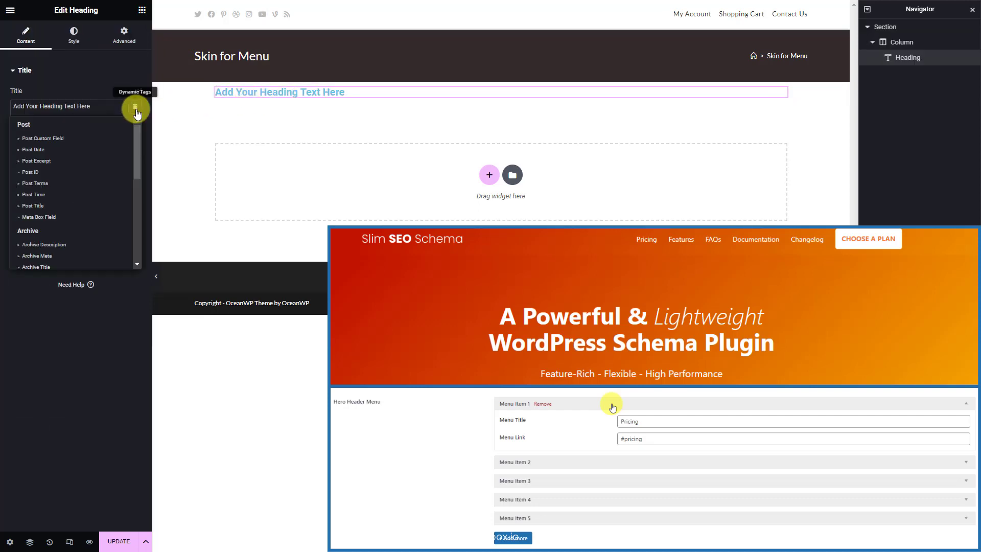
click(74, 217)
click(122, 154)
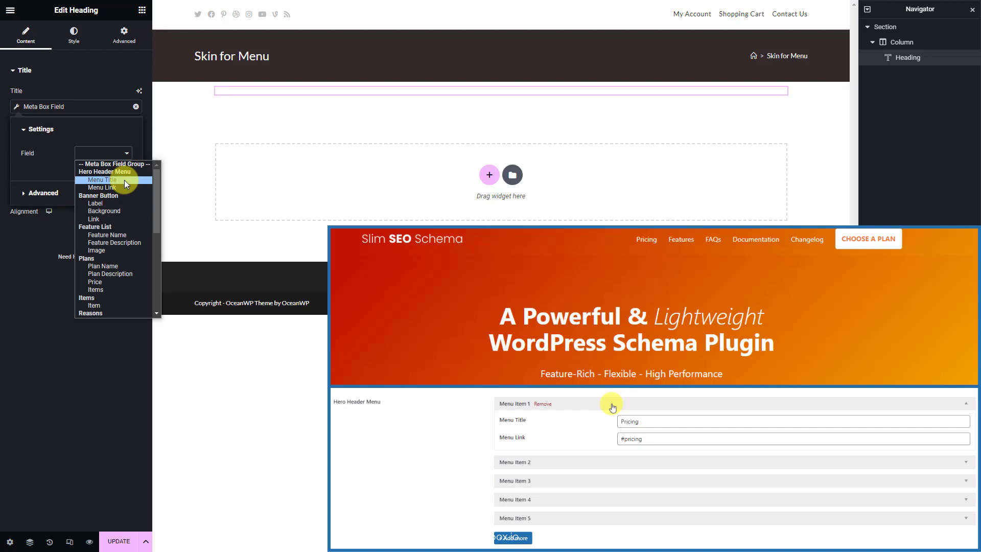
click(124, 180)
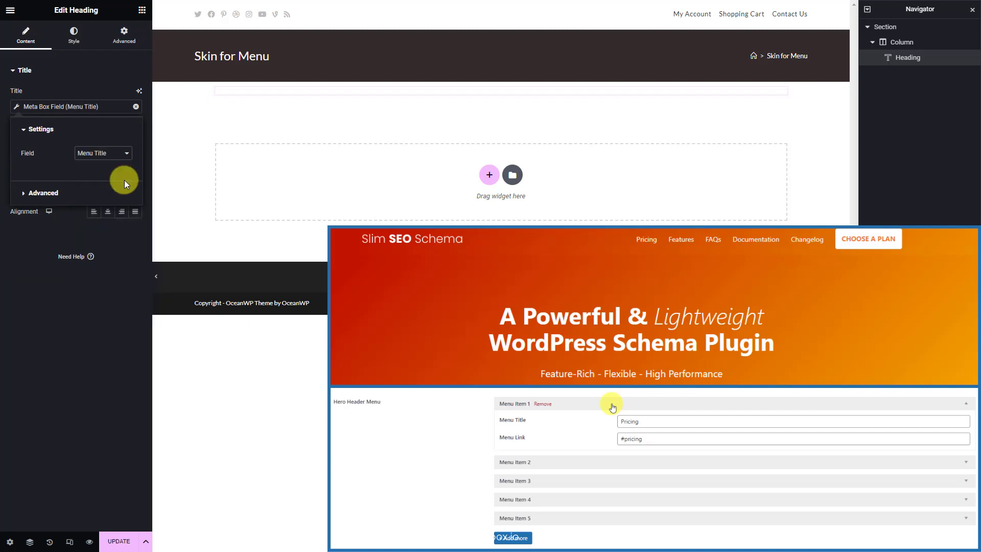
Set the heading's link to the Meta Box Menu Link field
click(28, 243)
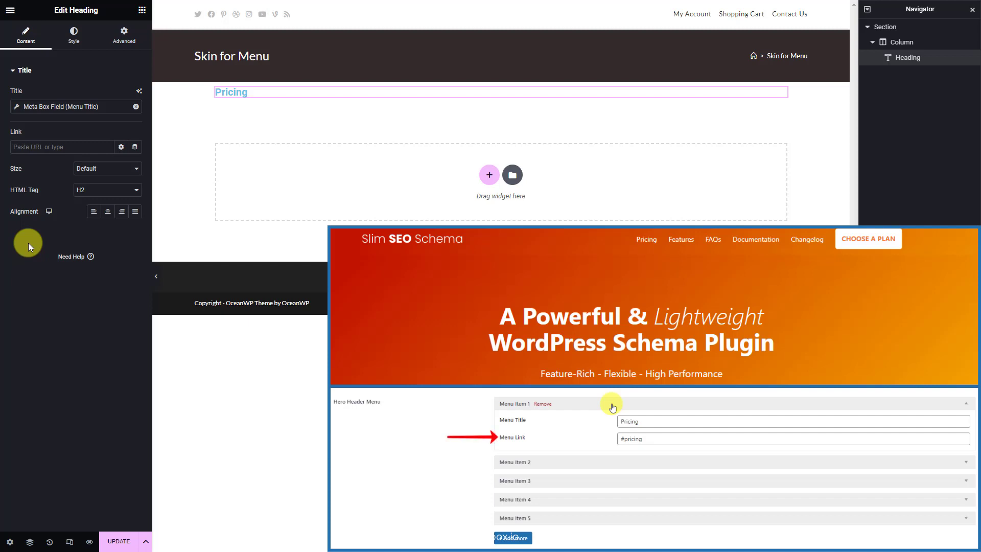
click(134, 149)
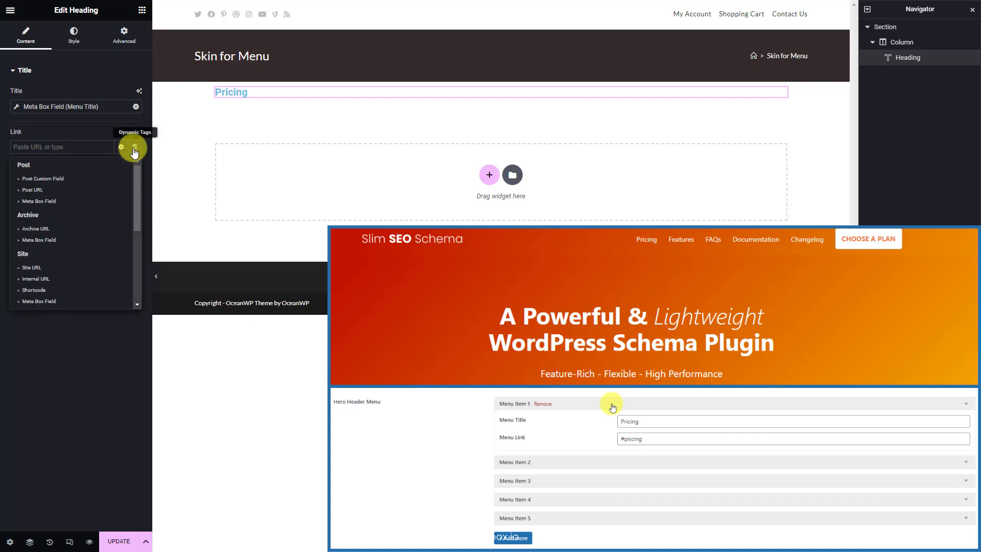
click(85, 201)
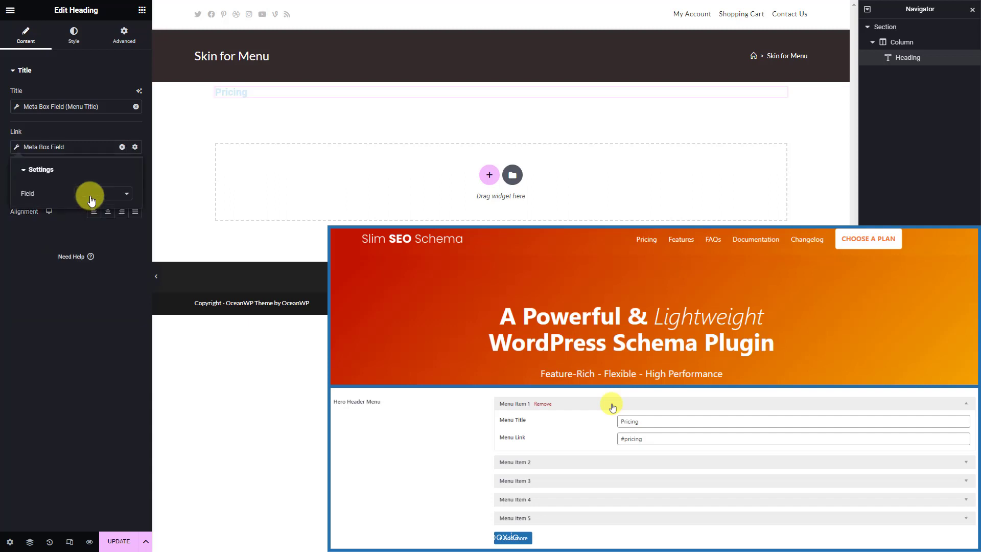
click(118, 193)
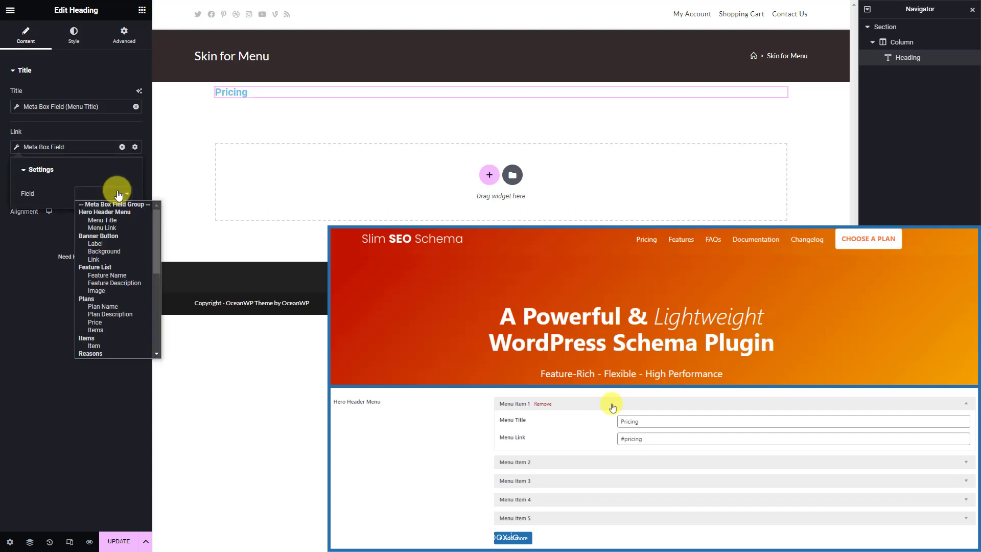
click(120, 230)
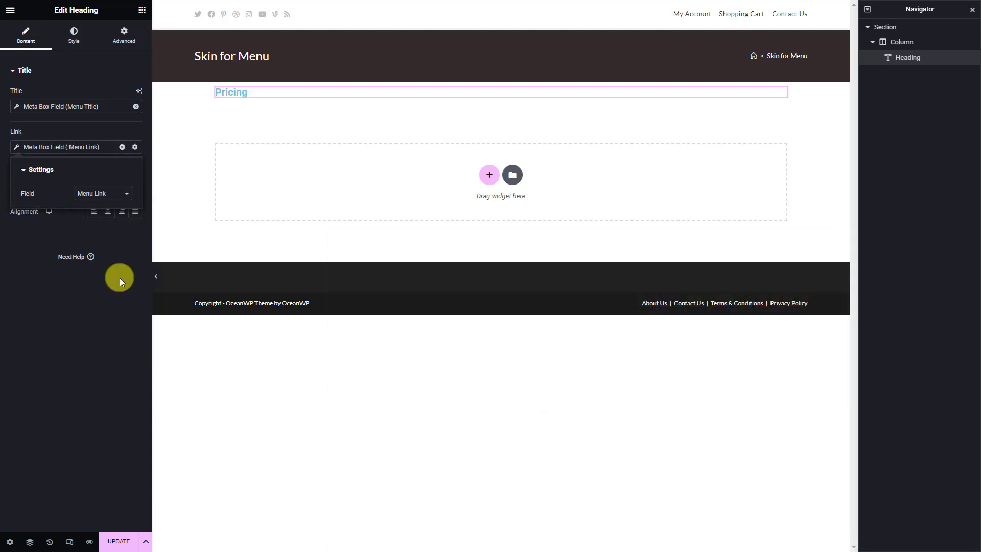
Save and close the template, then return to the Theme Builder
click(120, 542)
click(762, 481)
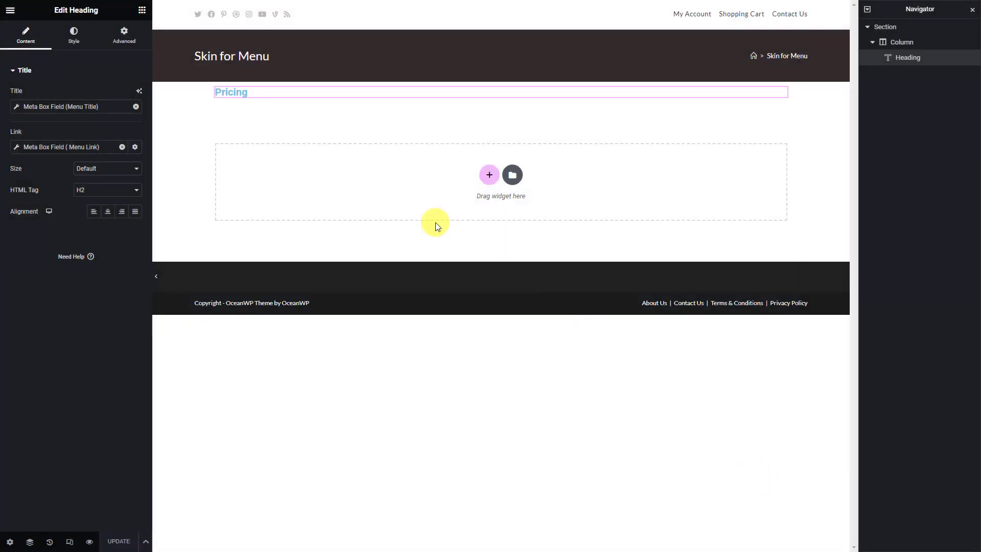
click(11, 10)
click(80, 79)
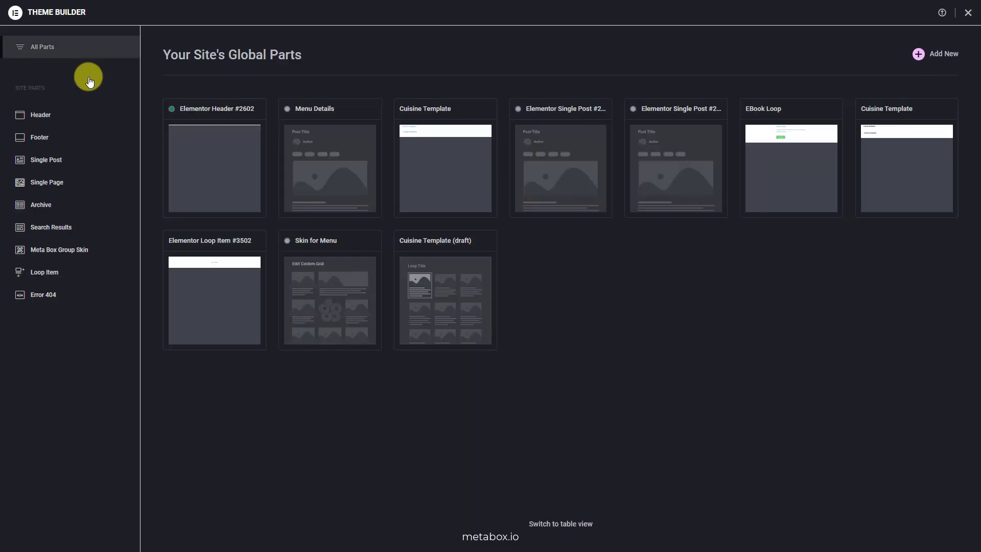
Start a new blank template in Theme Builder's Meta Box Group Skin category
click(95, 249)
click(918, 57)
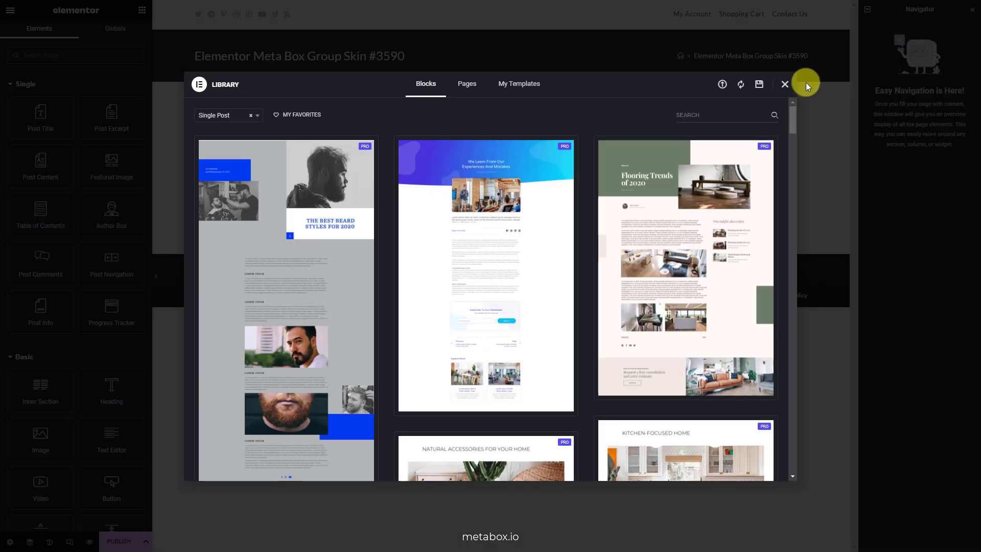
click(785, 84)
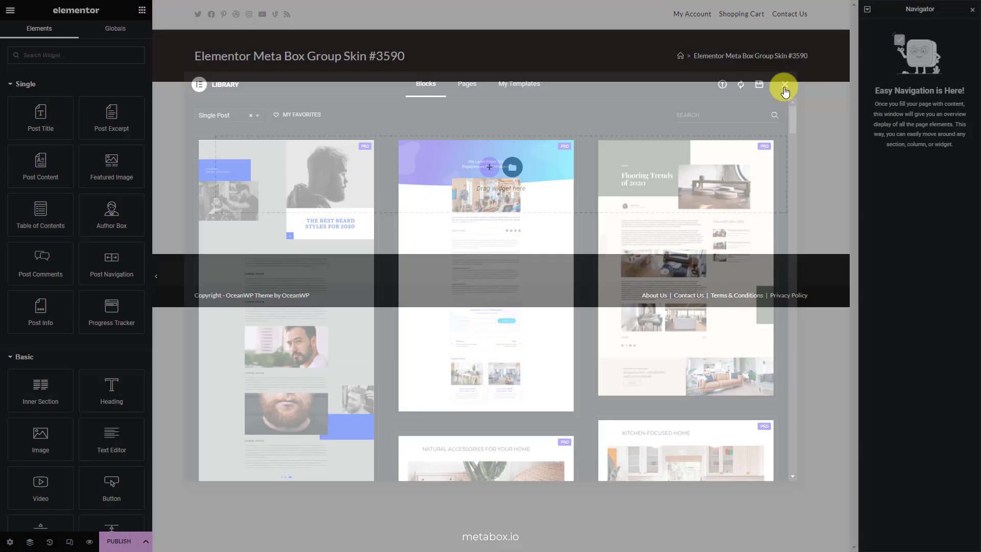
Title the template 'Skin for Banner Button' and set its status to Published
click(10, 542)
triple_click(127, 99)
text(Sk)
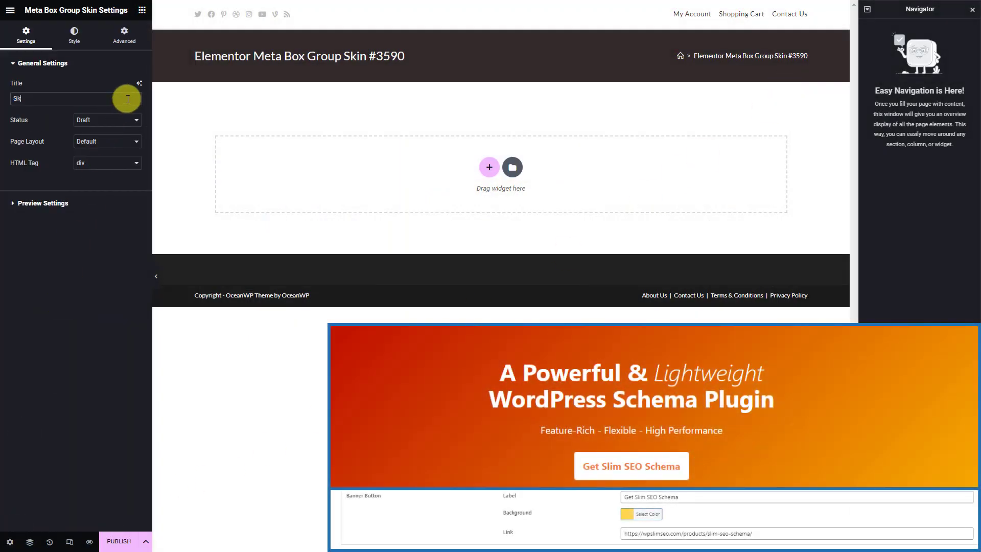
text(in for Banner Button)
click(128, 120)
click(121, 154)
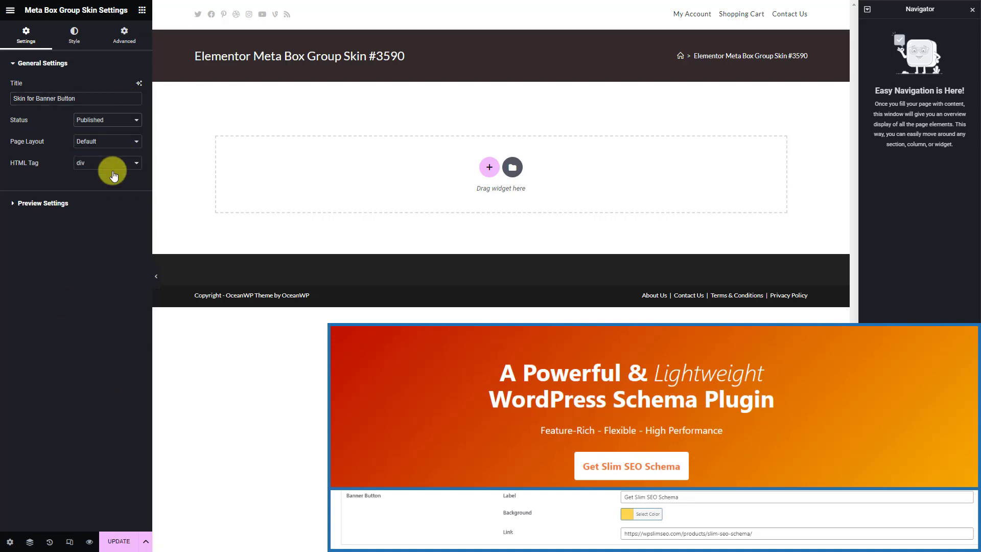
Set the preview source to Page, Dynamic Landing Page, and apply the preview
click(87, 202)
click(111, 123)
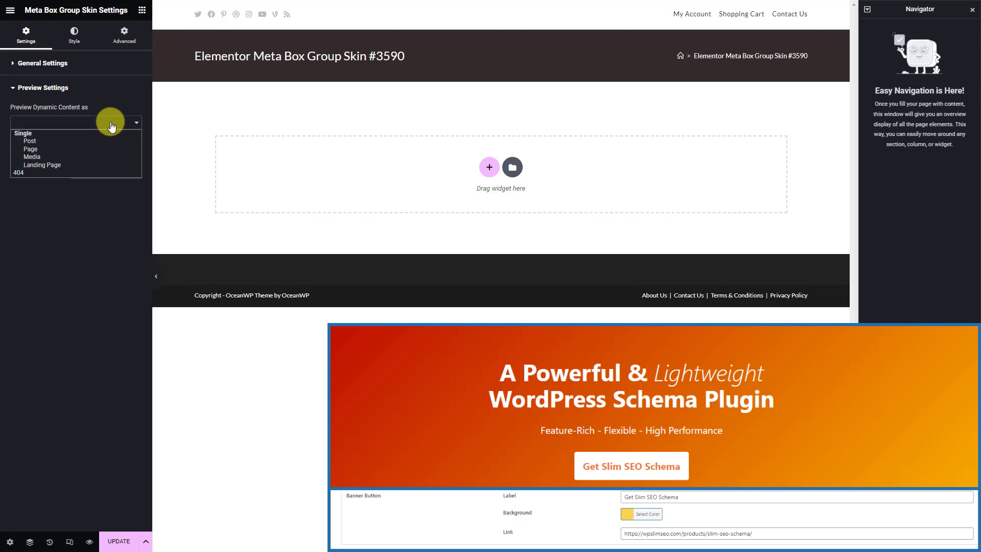
click(98, 150)
click(99, 149)
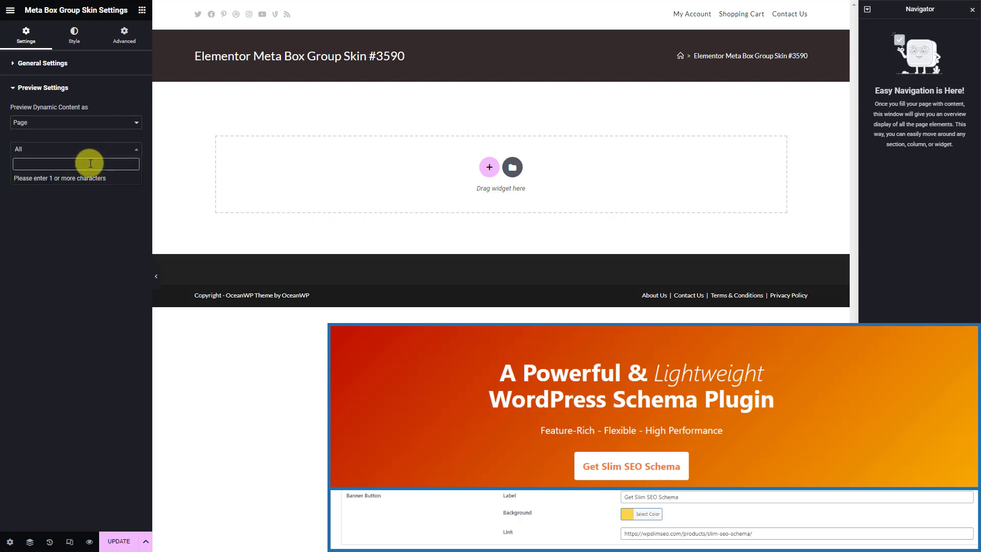
text(lan)
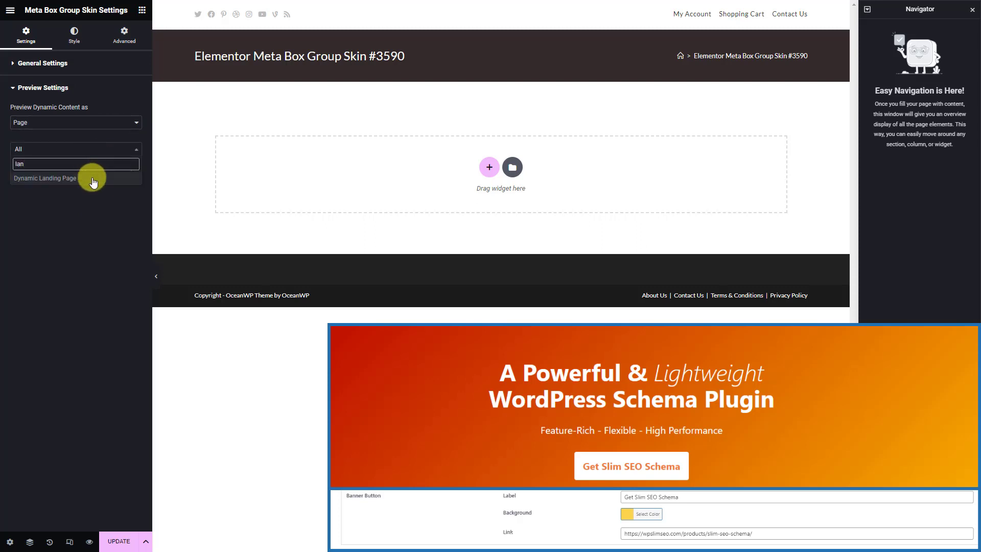
click(93, 180)
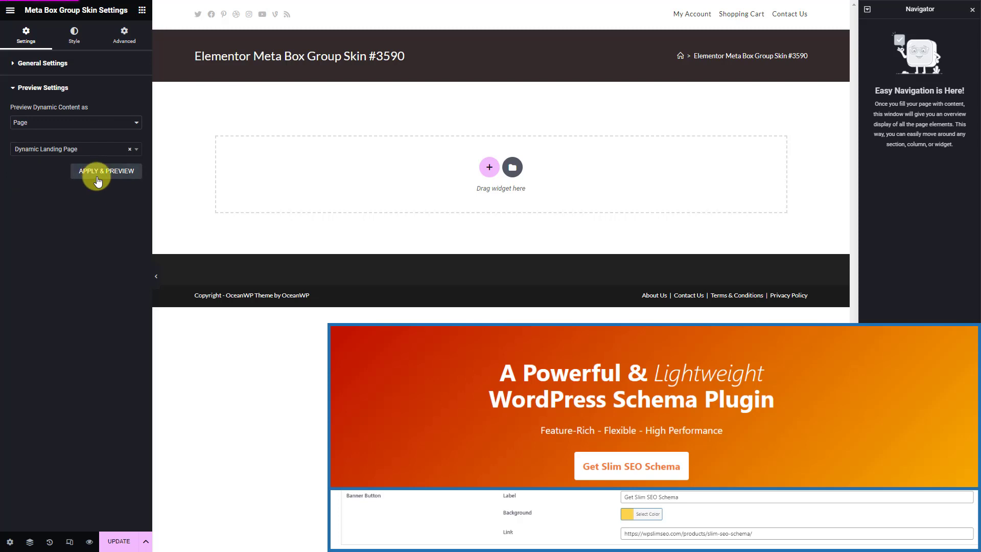
click(99, 174)
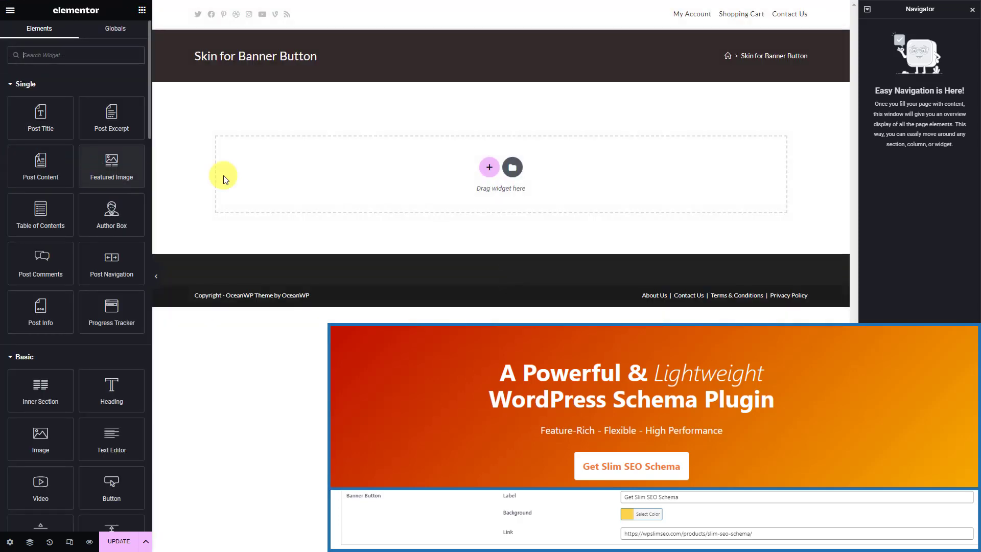
Add a one-column section to the banner skin with a Heading widget in it
click(486, 166)
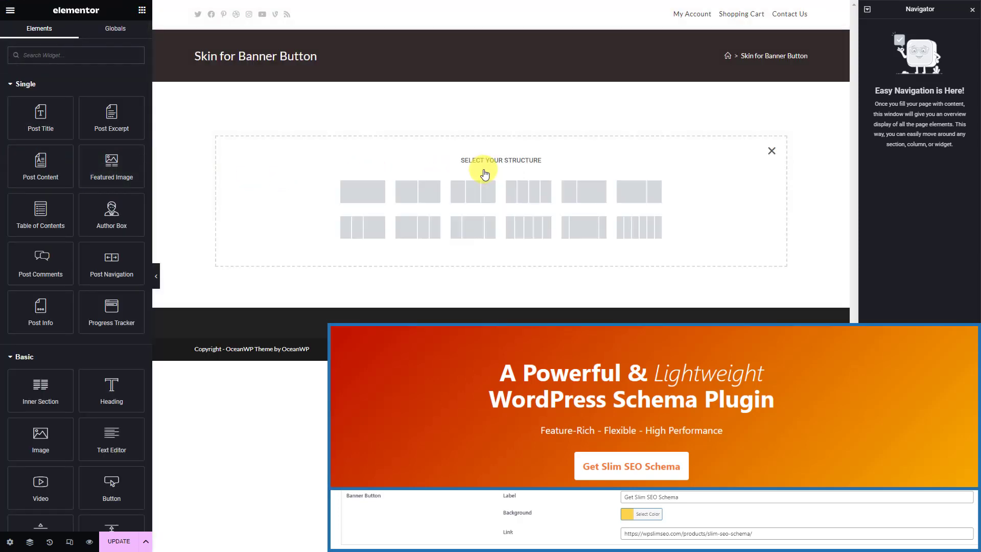
click(371, 194)
click(363, 99)
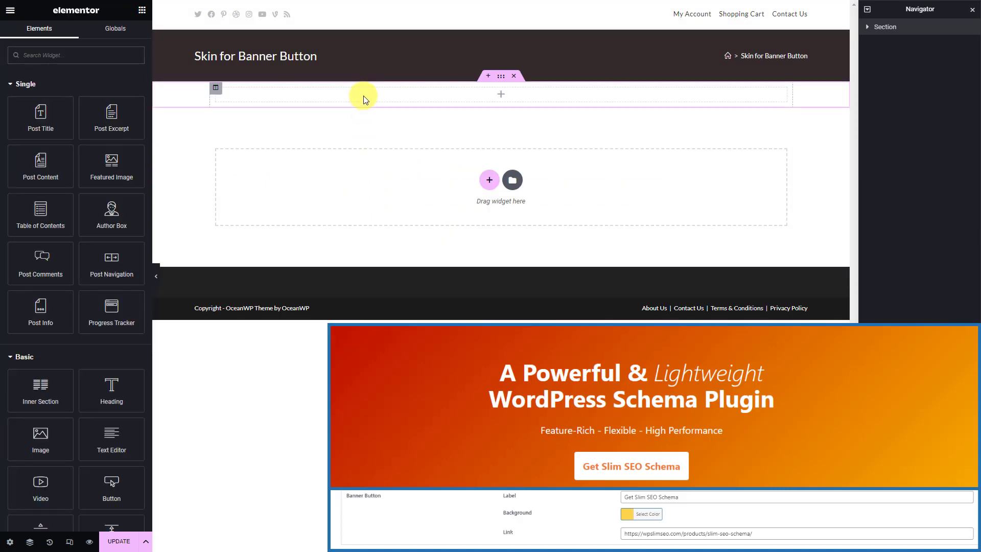
click(106, 54)
text(head)
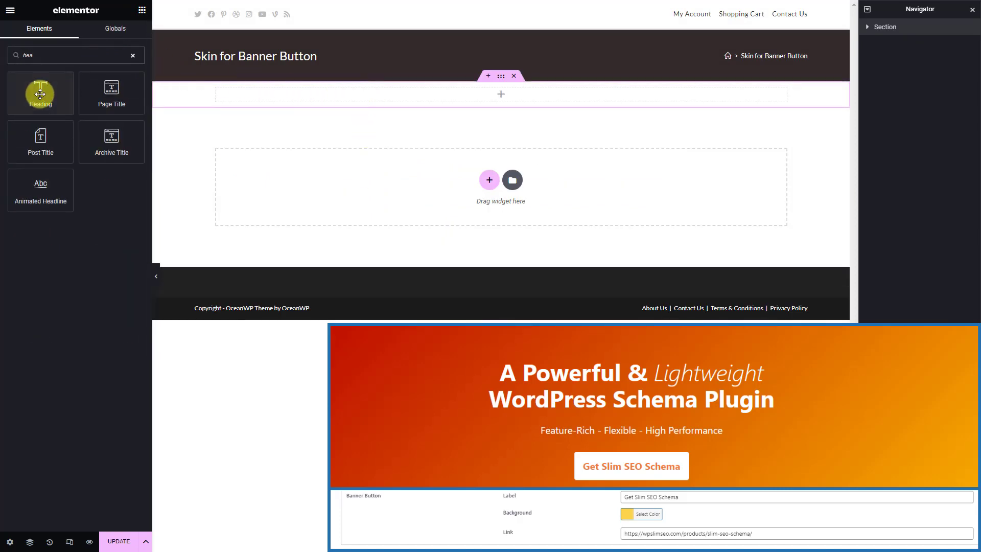
drag(35, 92, 289, 95)
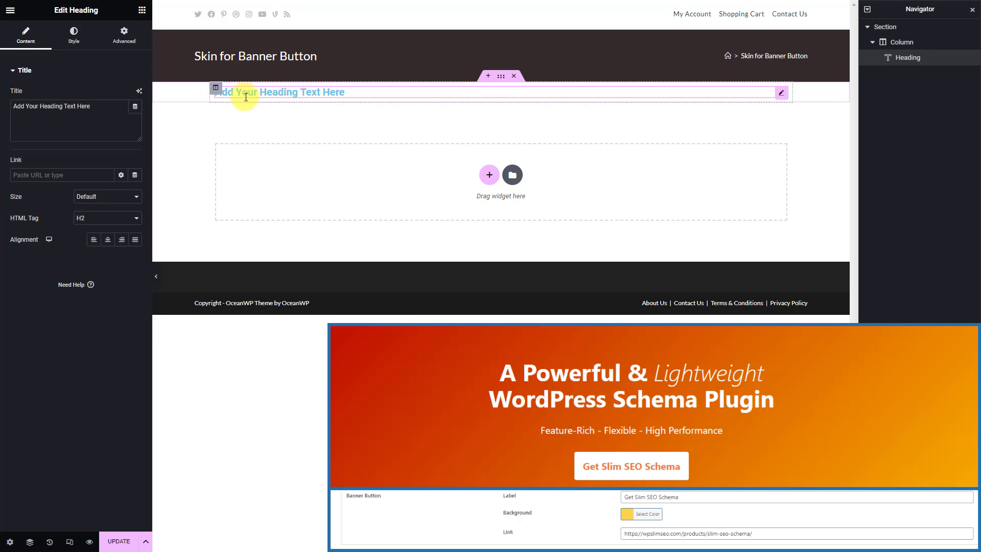
Bind the heading title to the Banner Button Label field, showing 'Get Slim SEO Schema'
click(135, 107)
click(81, 217)
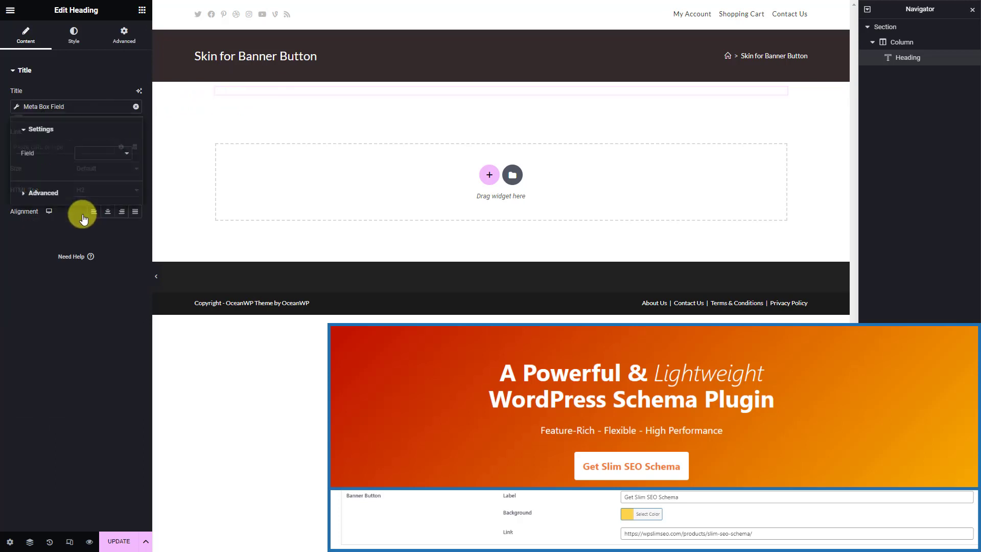
click(126, 153)
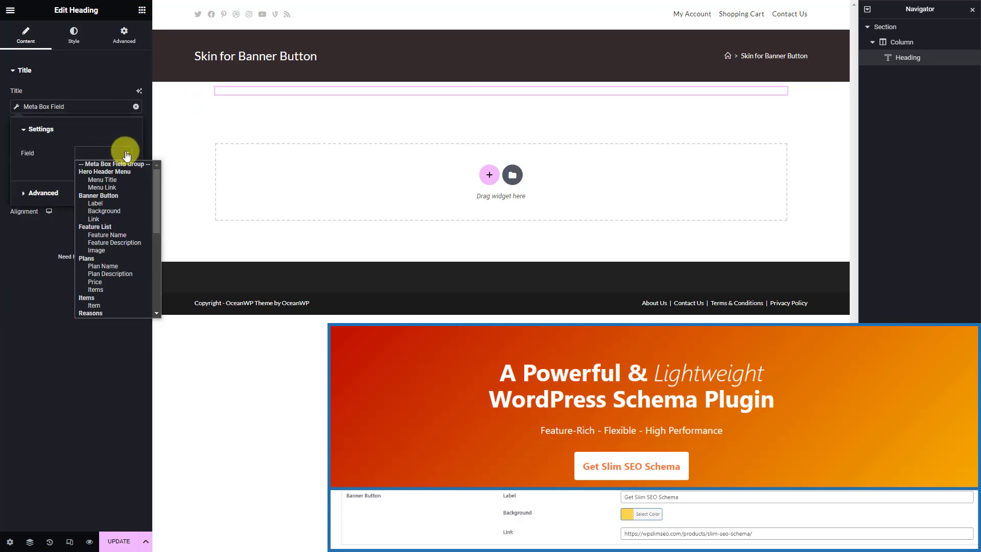
click(129, 202)
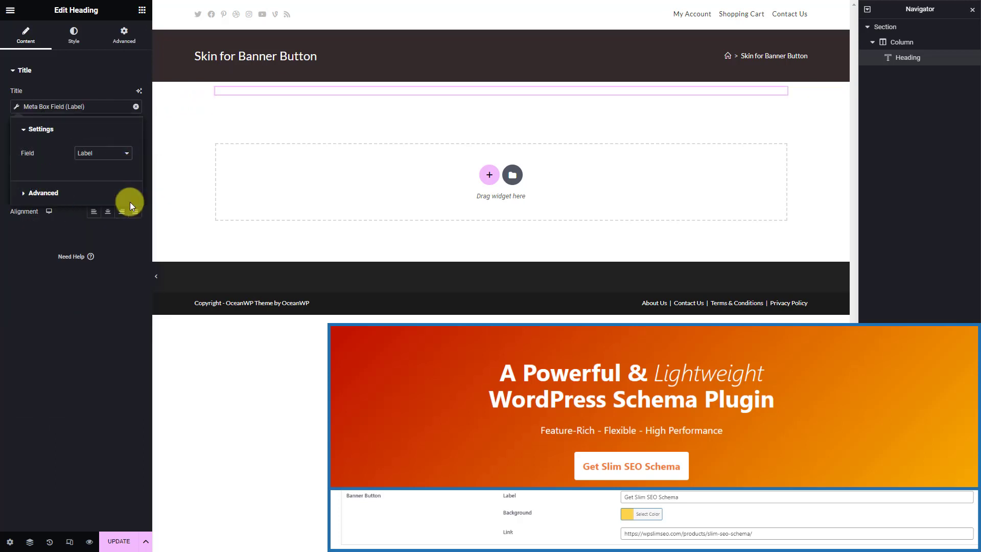
click(40, 235)
Set the heading's link to the Banner Button's Meta Box Link field
click(135, 148)
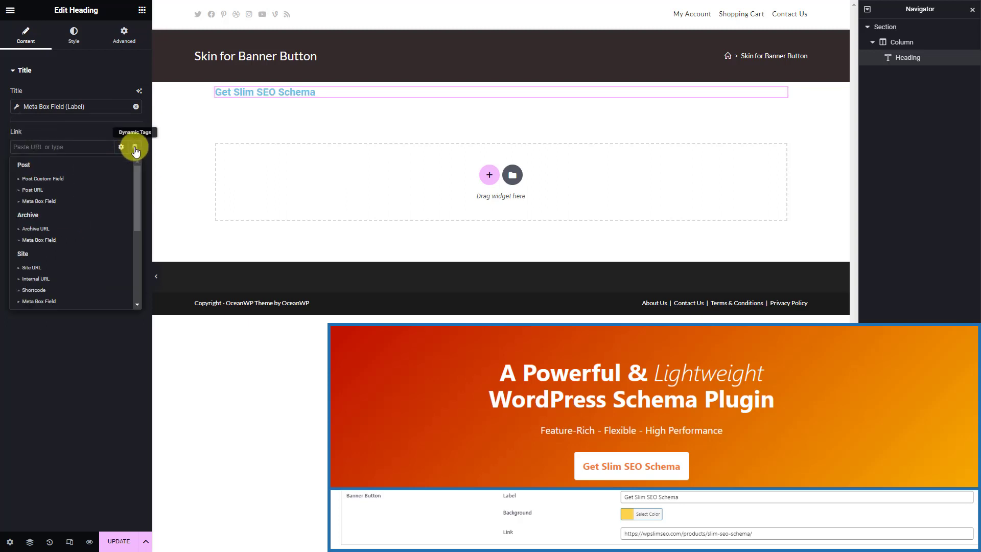
click(104, 202)
click(122, 193)
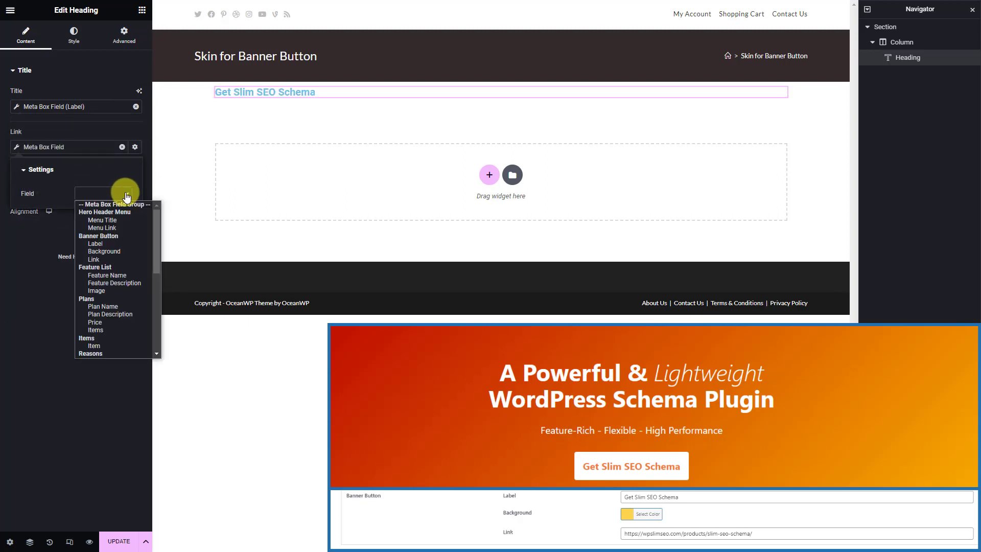
click(127, 258)
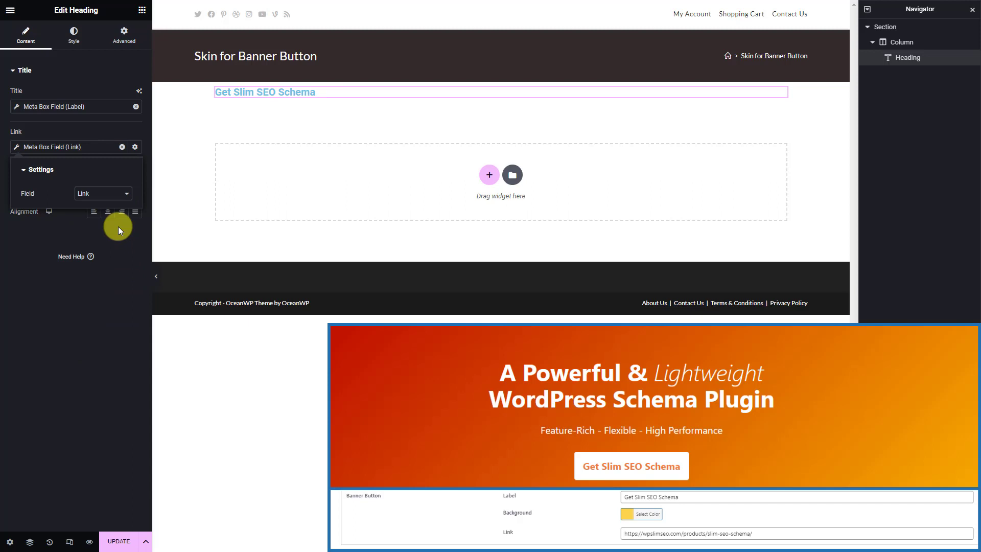
Give the heading a Classic background whose colour comes from the Meta Box Background field
click(73, 38)
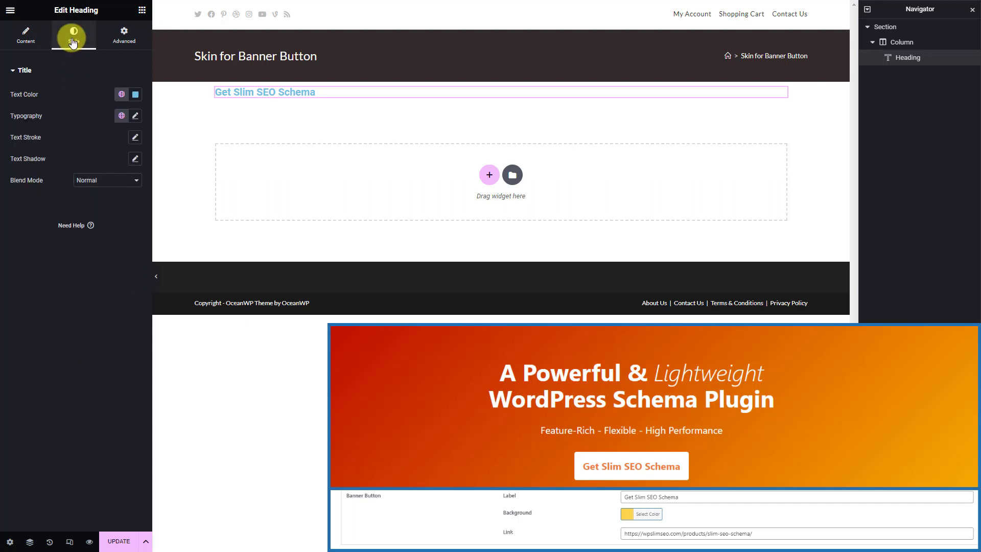
click(123, 34)
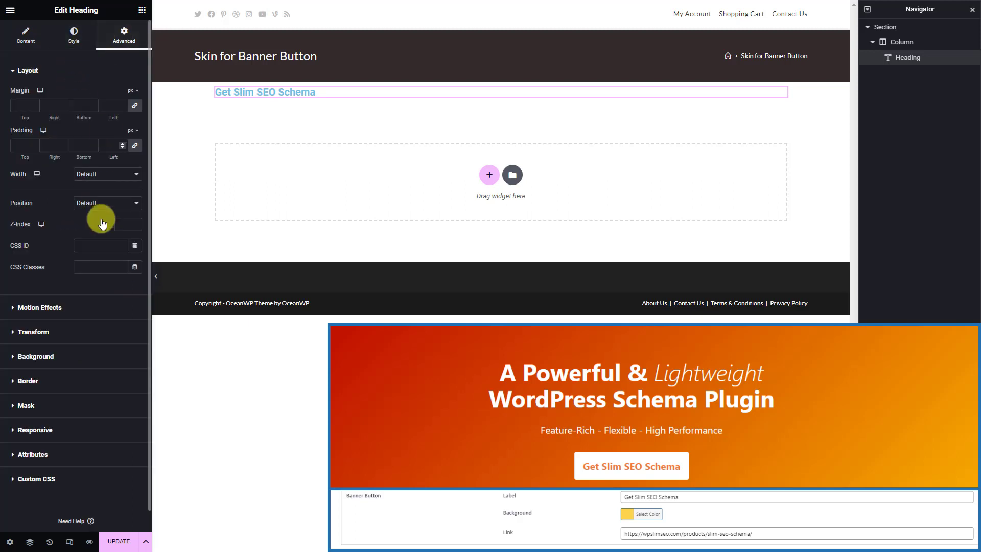
click(91, 354)
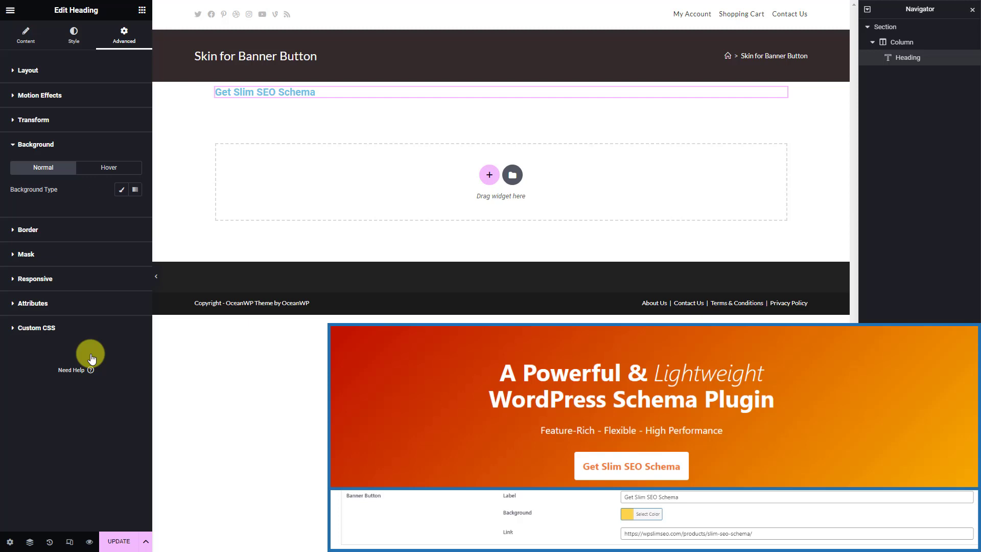
click(121, 191)
click(135, 211)
click(179, 231)
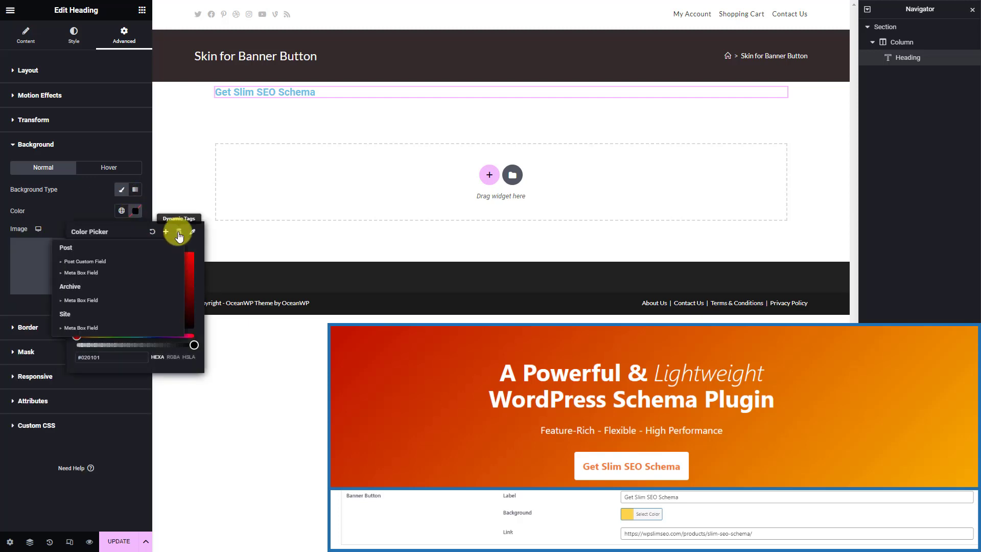
click(142, 274)
click(190, 257)
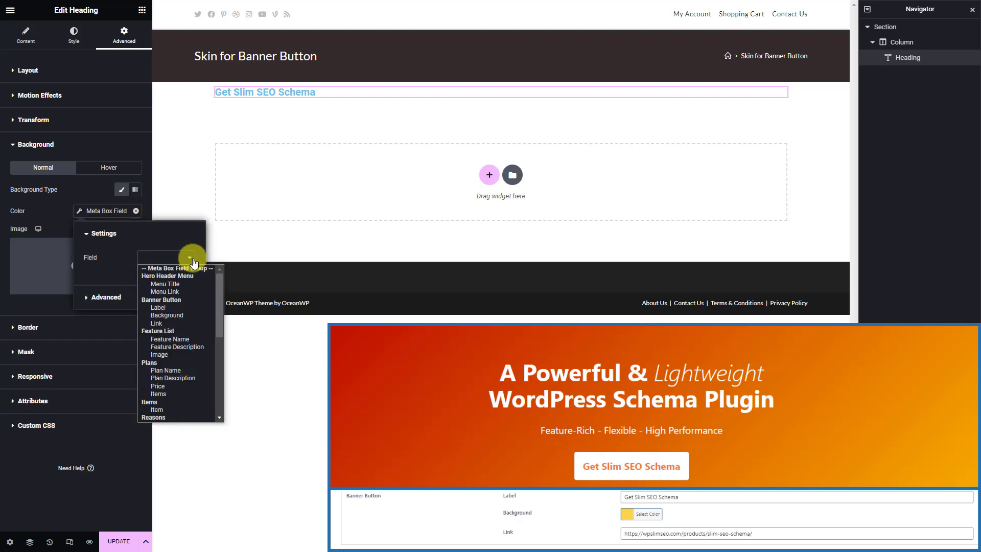
click(193, 316)
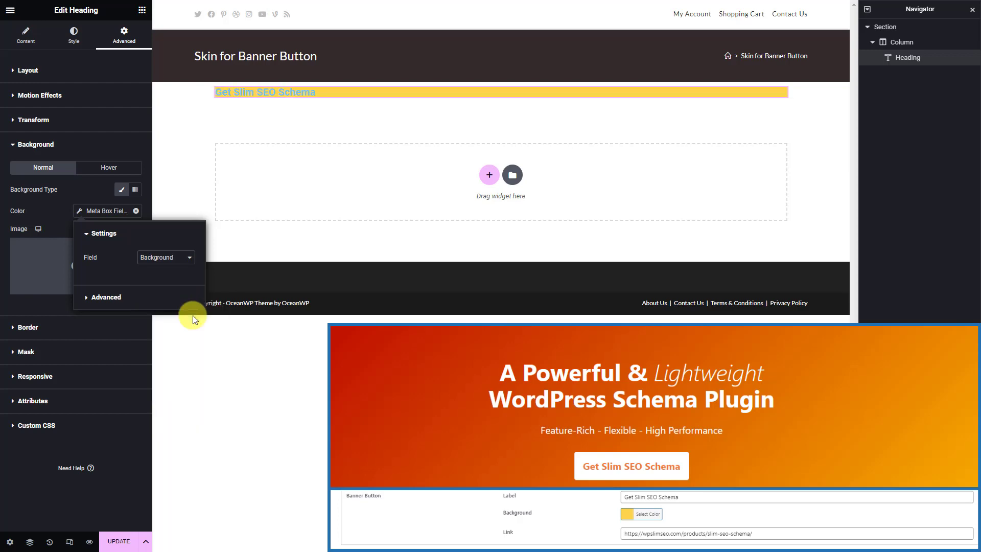
Save and close the template, then list the Meta Box Group Skin templates in Theme Builder
click(119, 541)
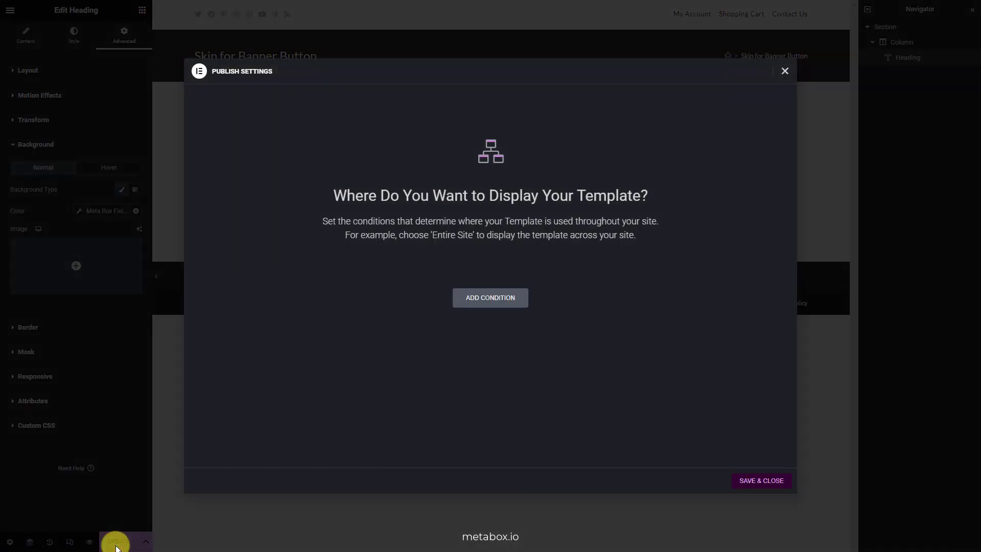
click(760, 481)
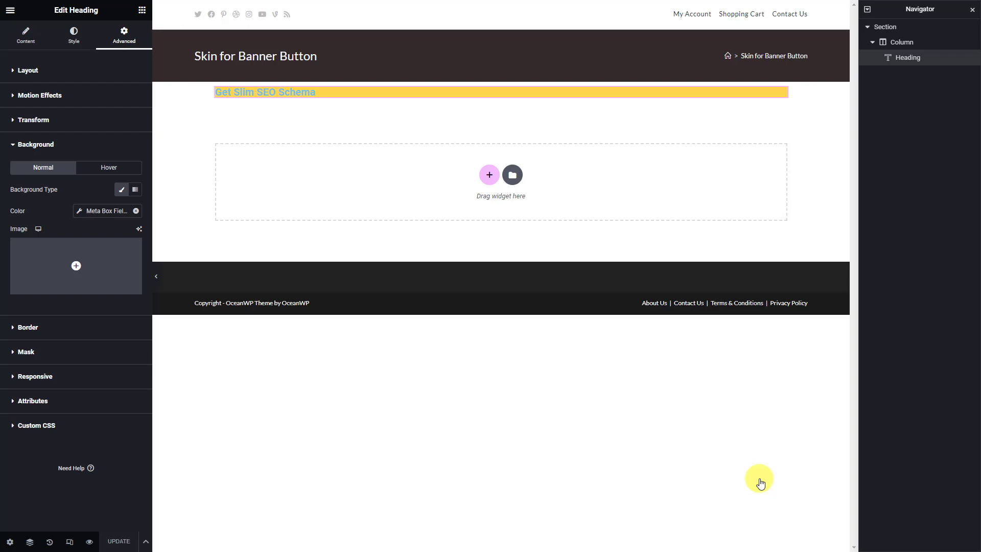
click(12, 10)
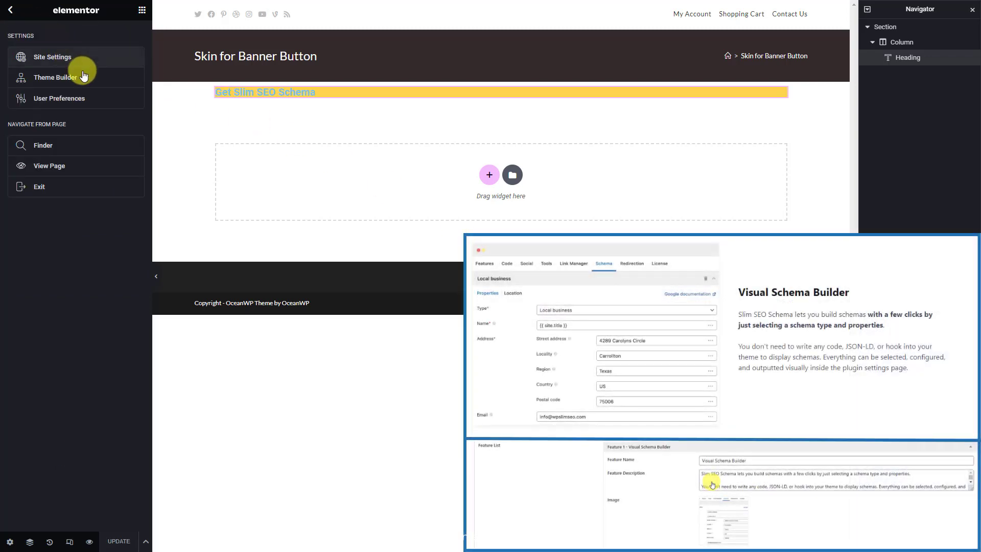
click(55, 77)
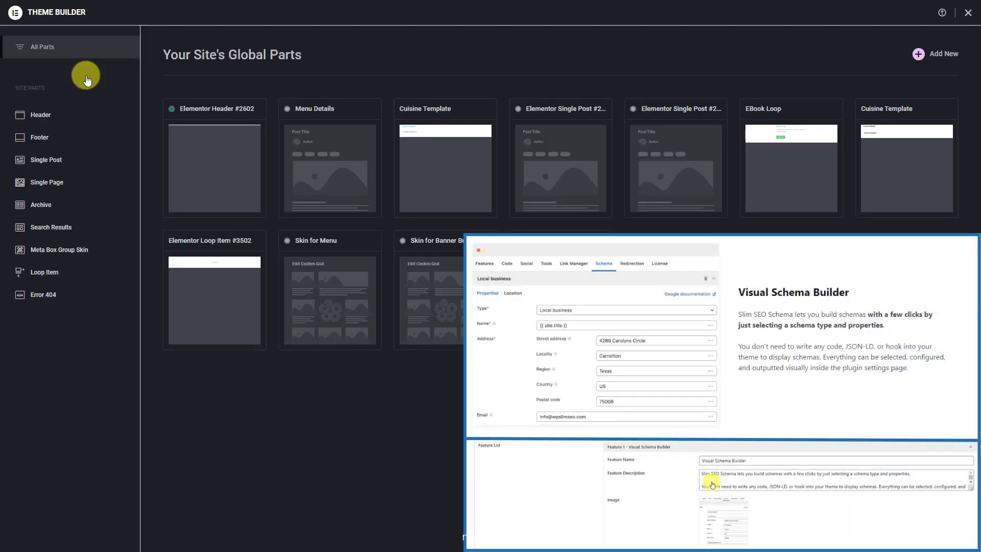
click(94, 250)
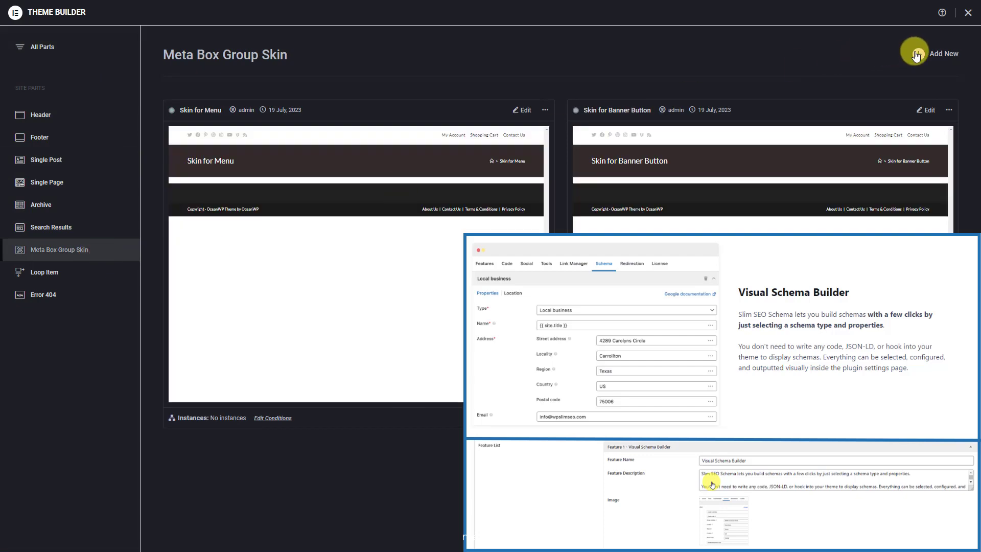
Create a blank Meta Box Group Skin titled 'Skin for Feature' with status Published
click(916, 55)
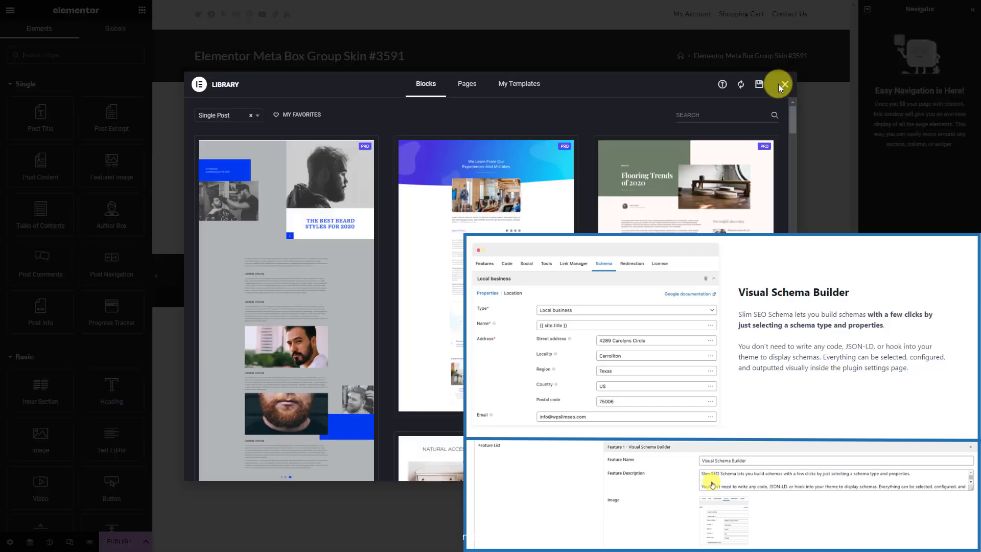
click(783, 85)
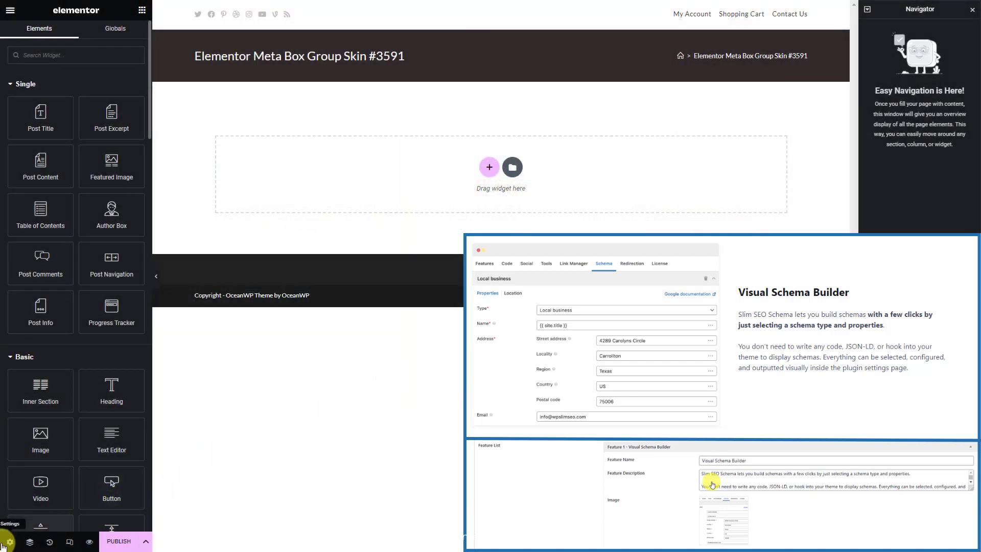
click(10, 542)
click(129, 97)
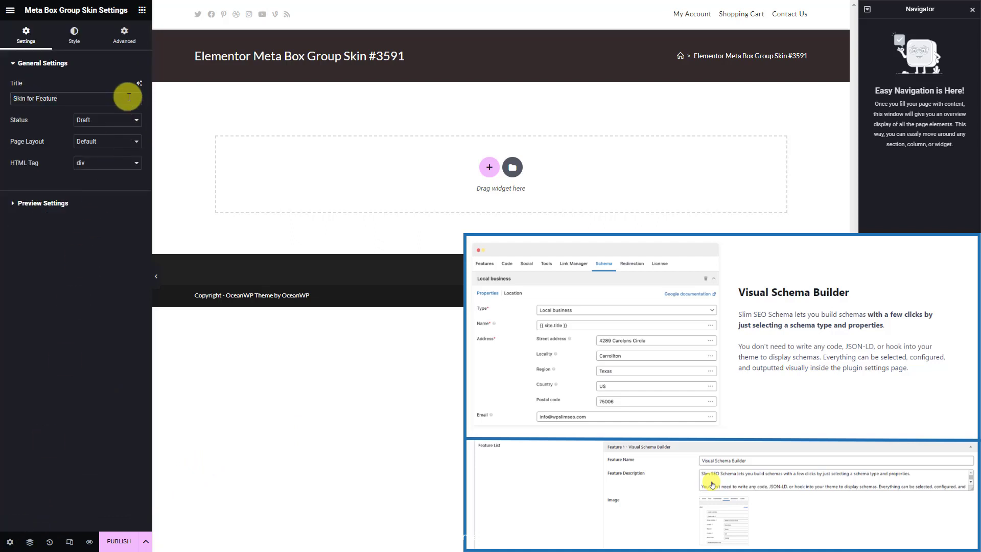
click(133, 120)
click(120, 155)
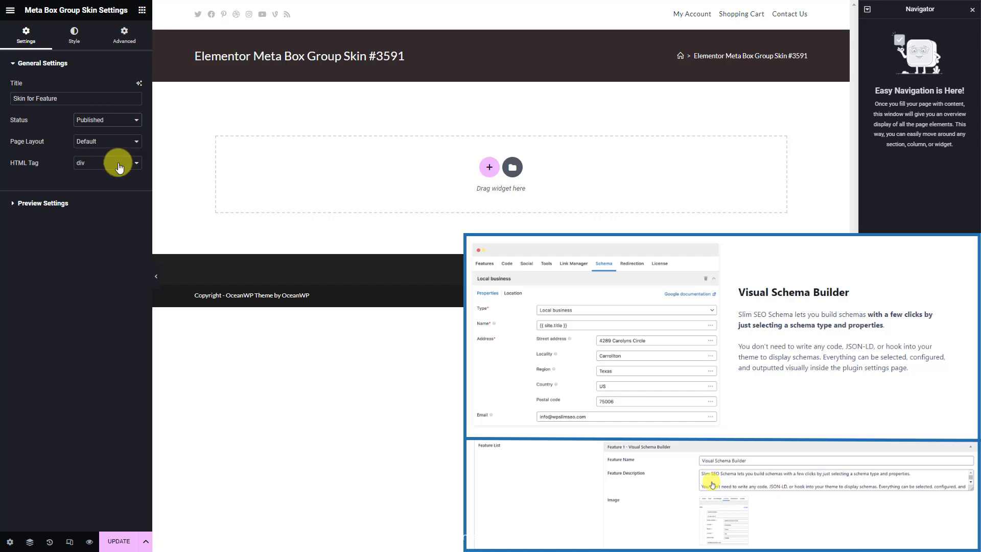
Set the preview source to Page, Dynamic Landing Page, and apply the preview
click(97, 203)
click(120, 122)
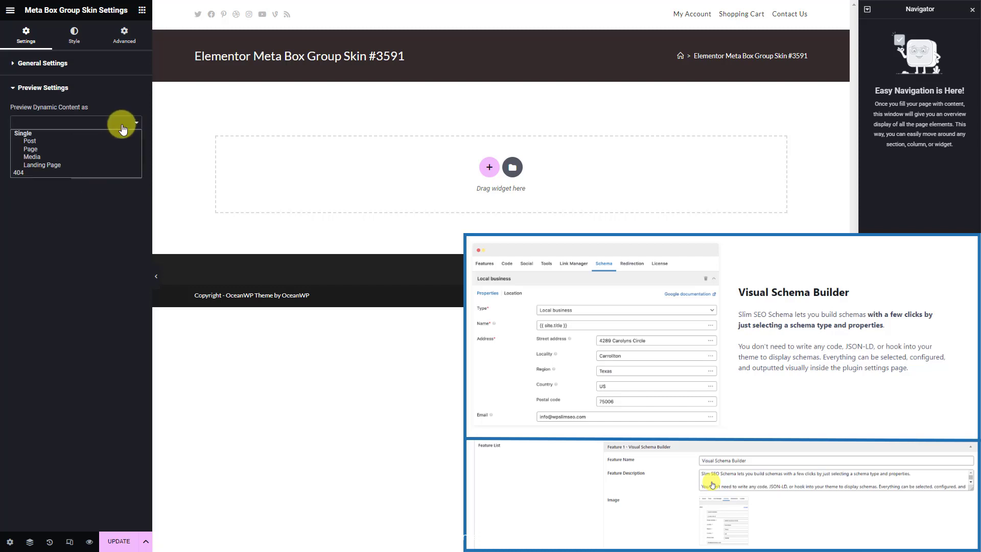
click(108, 149)
click(86, 148)
text(Dy)
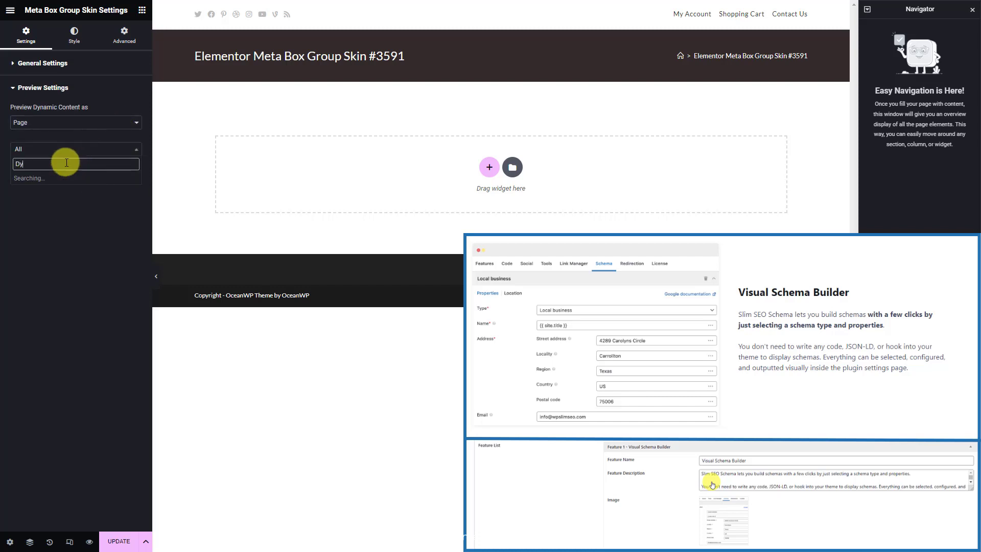
text(nam)
click(29, 178)
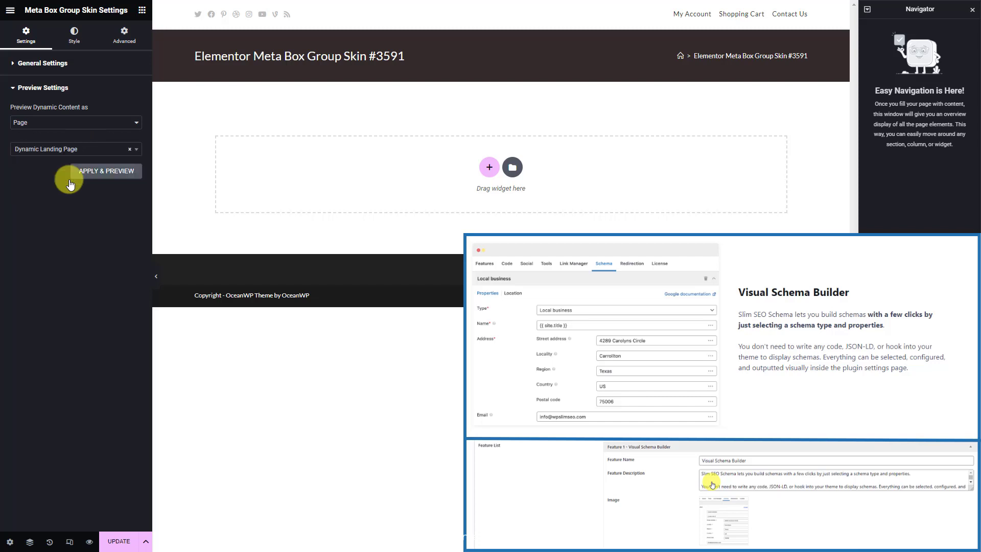
click(101, 172)
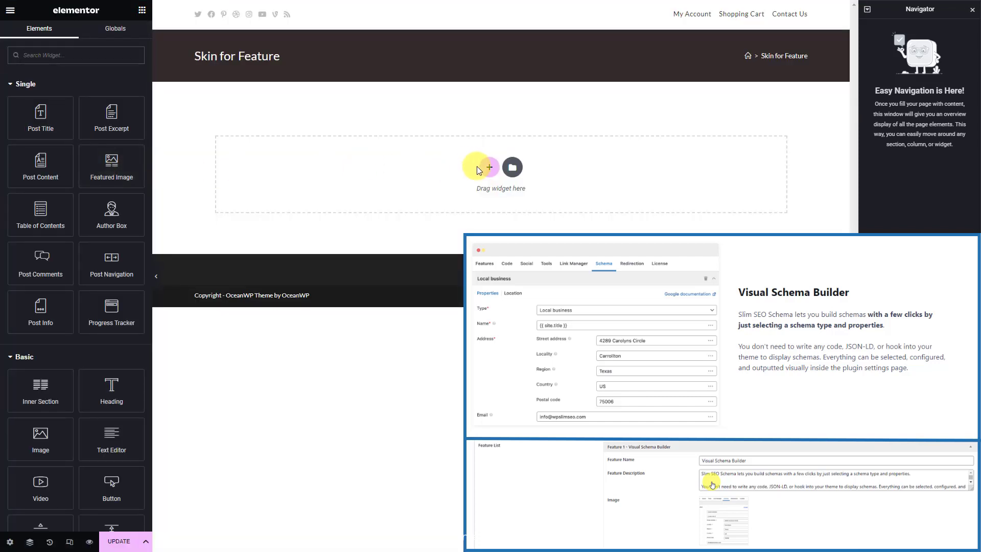
Add a two-column section and place a Heading widget in the left column
click(488, 167)
click(417, 193)
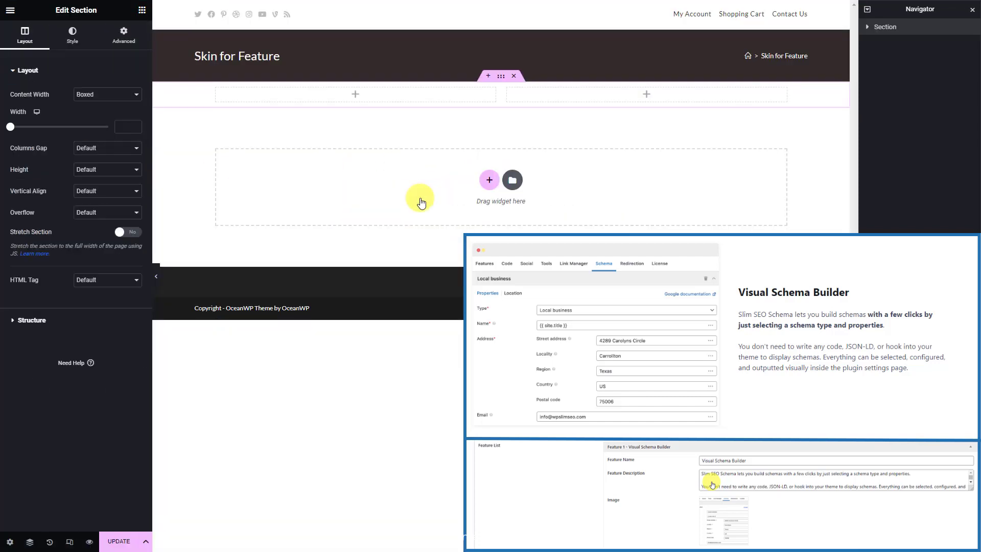
click(395, 96)
click(108, 54)
text(hea)
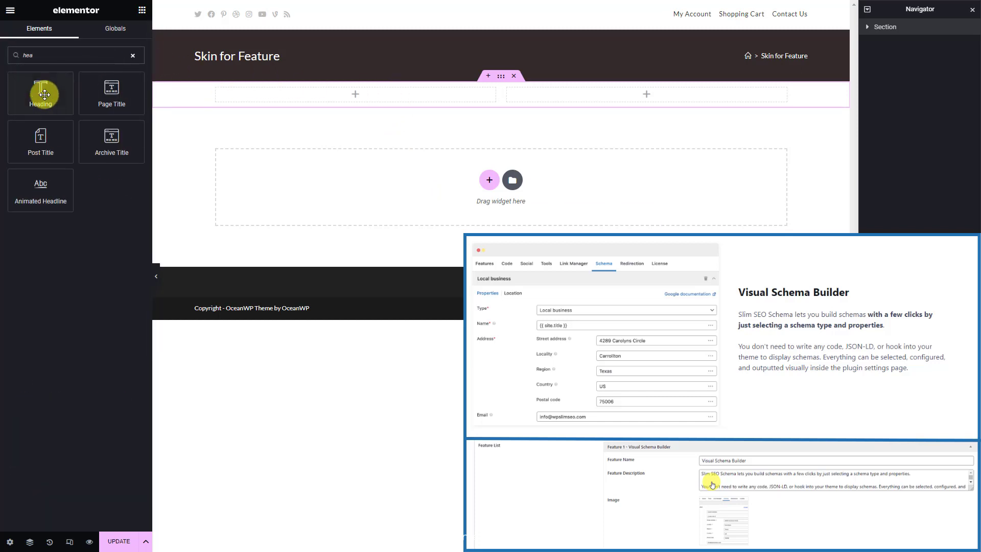
drag(42, 96, 317, 101)
Bind the heading title to the Meta Box Feature Name field
click(135, 106)
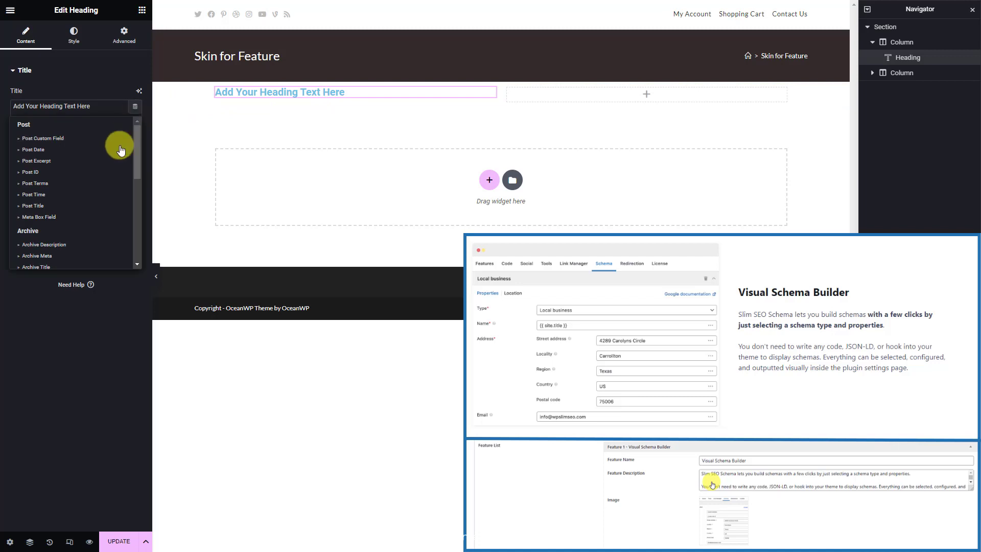
click(78, 218)
click(121, 153)
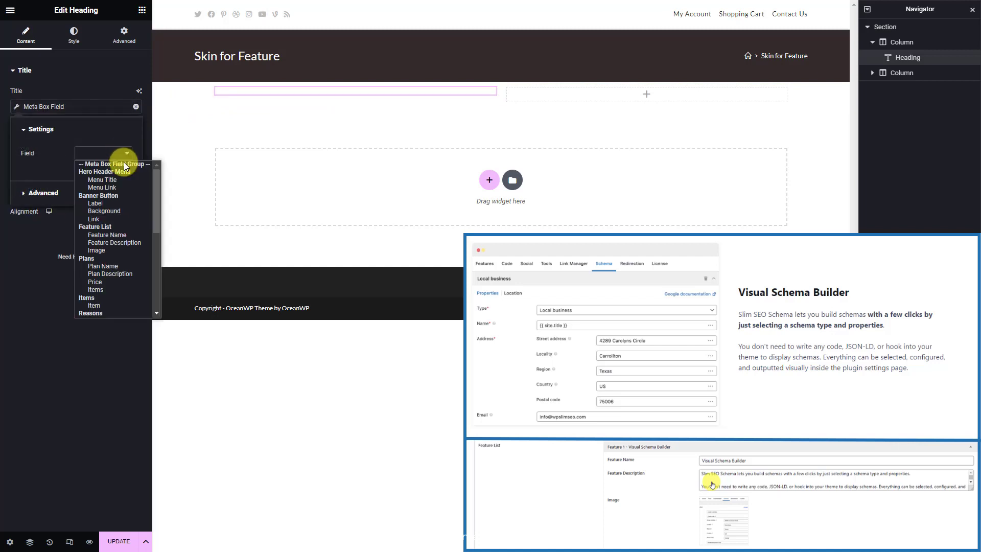
click(130, 234)
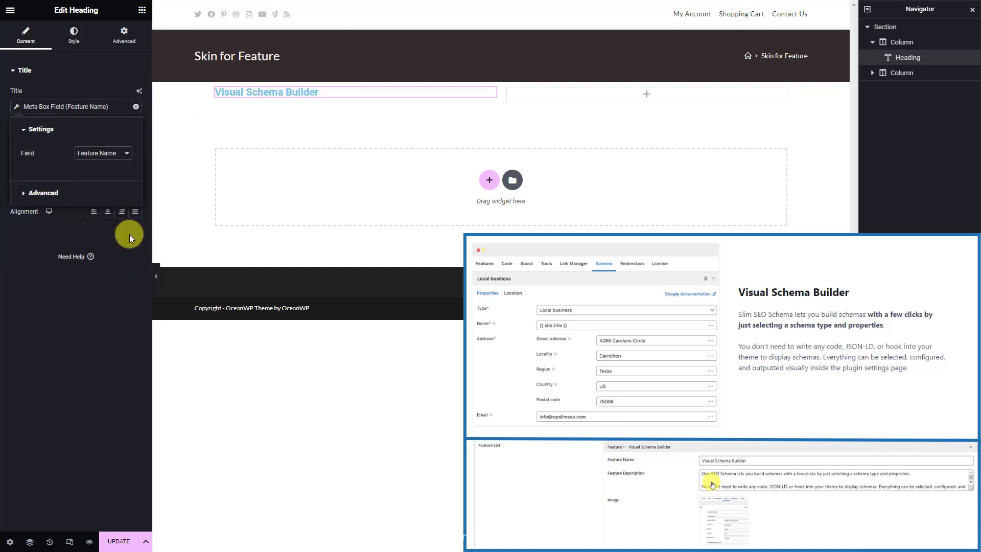
Add a Text Editor below the heading bound to the Feature Description field
click(141, 11)
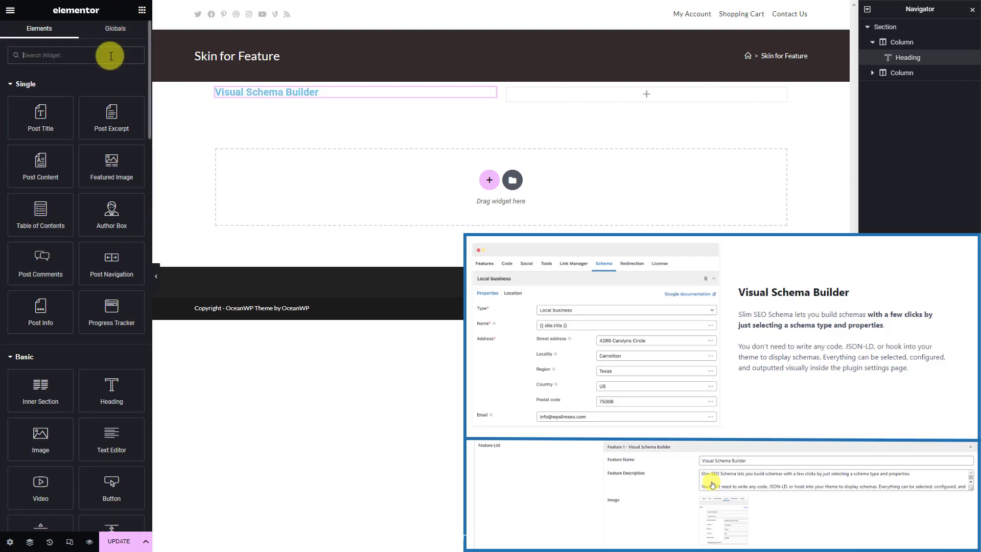
text(tex)
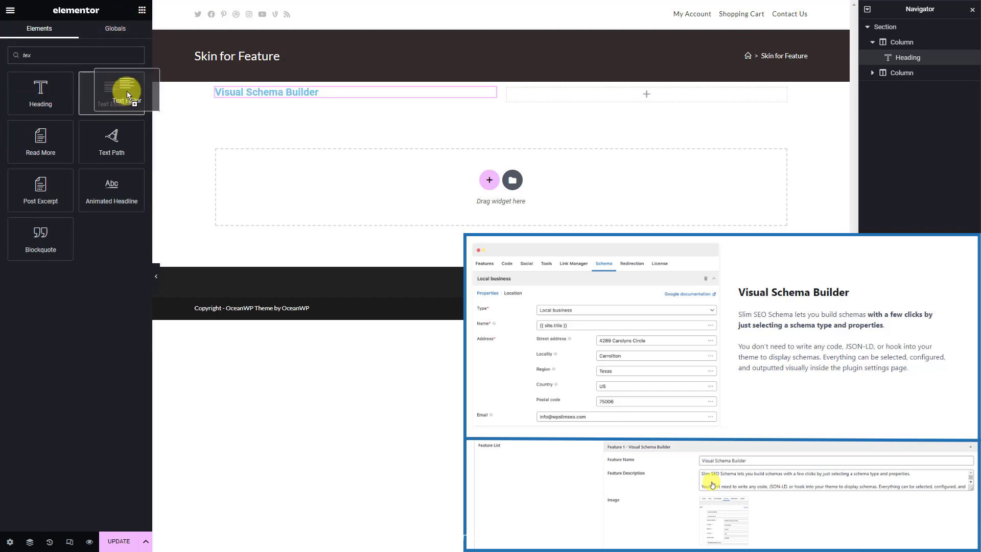
drag(125, 92, 268, 102)
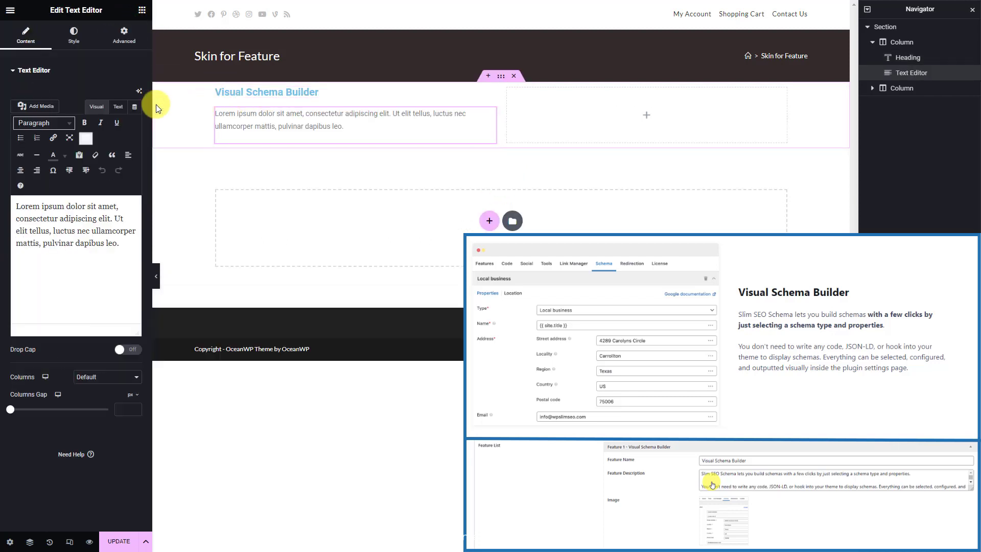
click(136, 108)
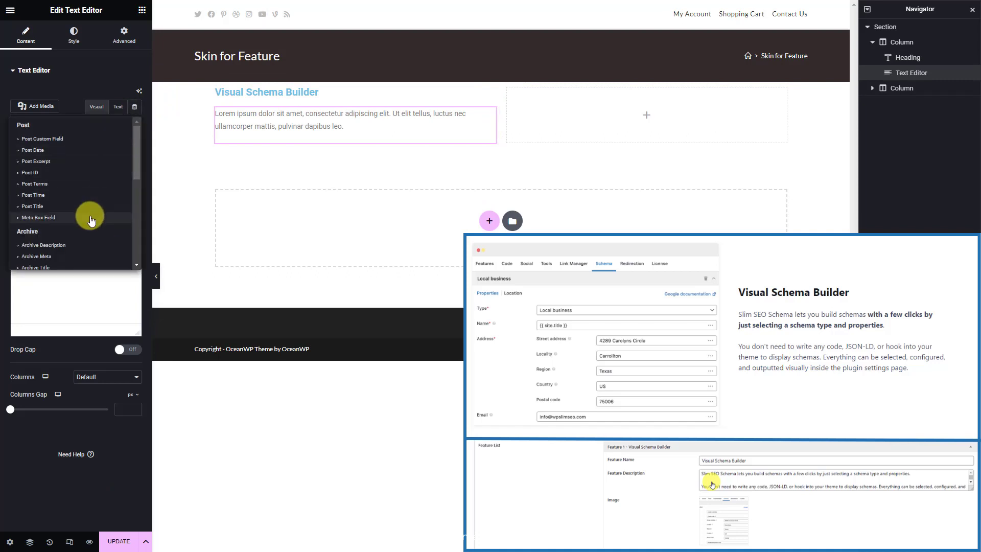
click(91, 219)
click(125, 153)
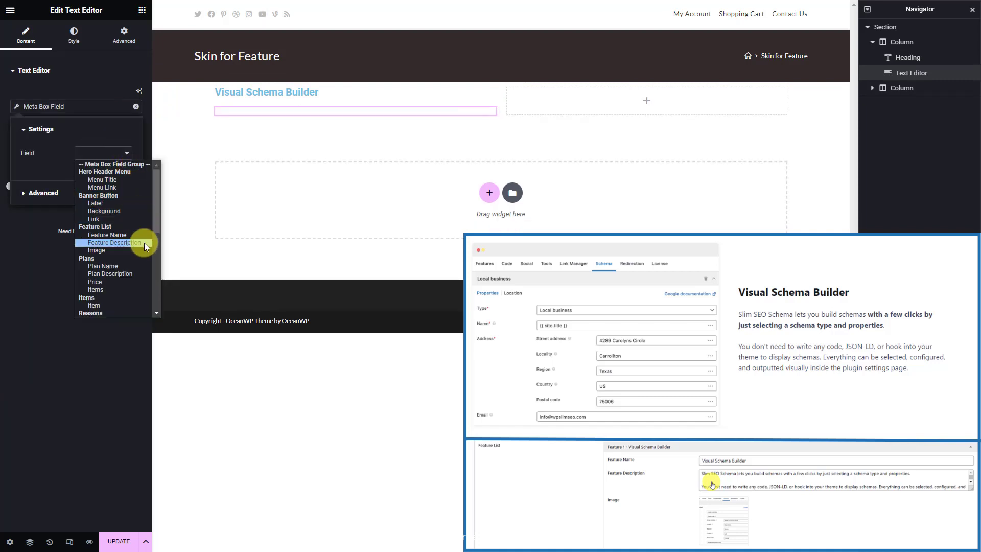
click(114, 243)
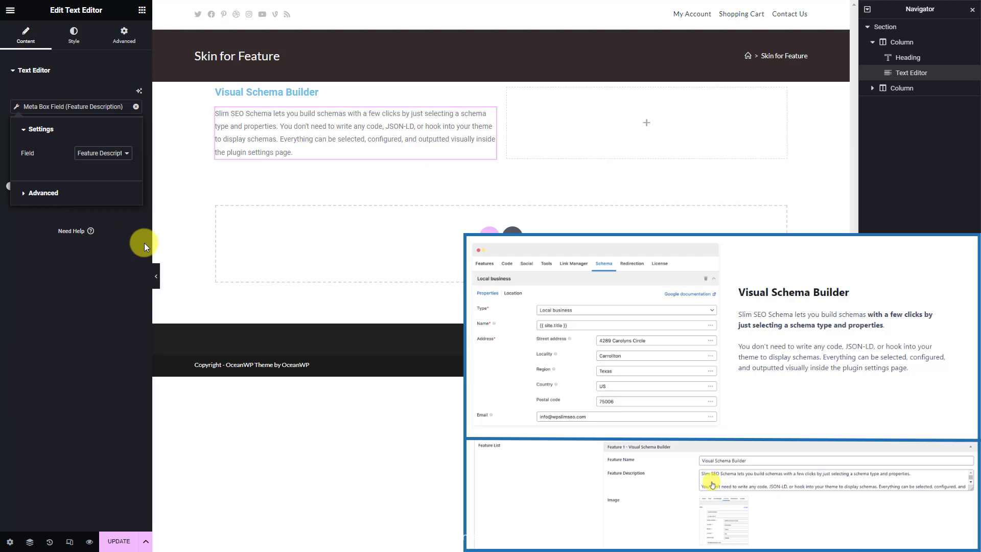
Put an Image widget in the right column bound to the Meta Box Image field, and save
click(560, 136)
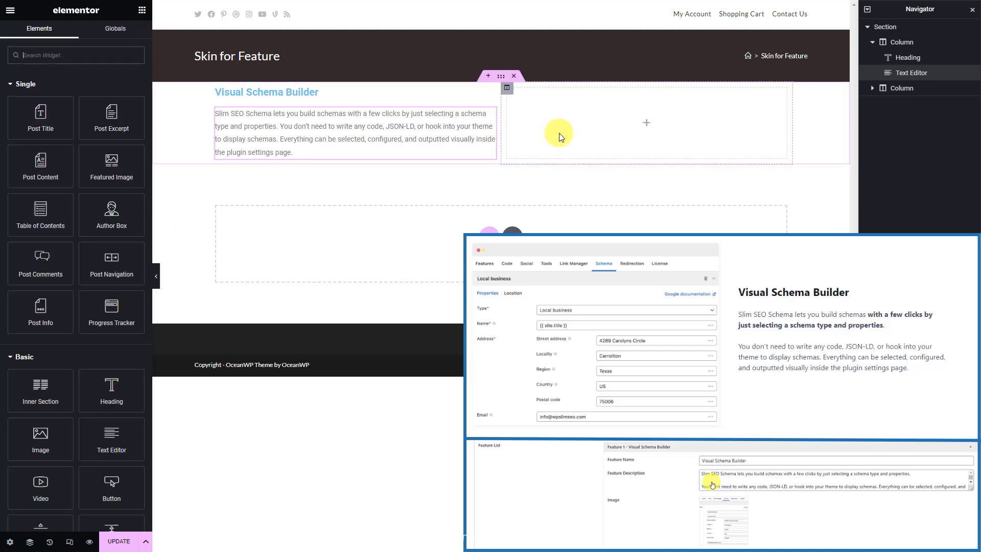
text(image)
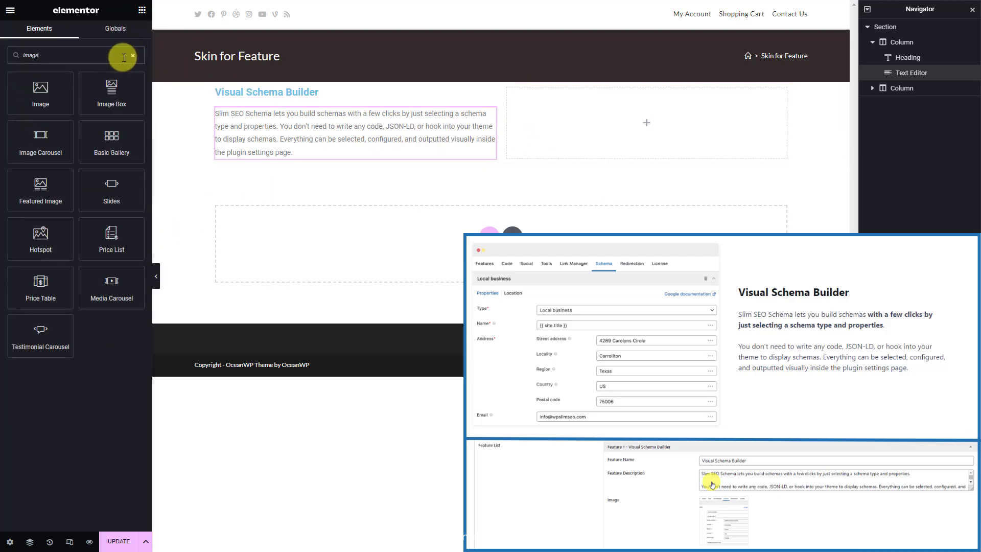
drag(44, 97, 608, 146)
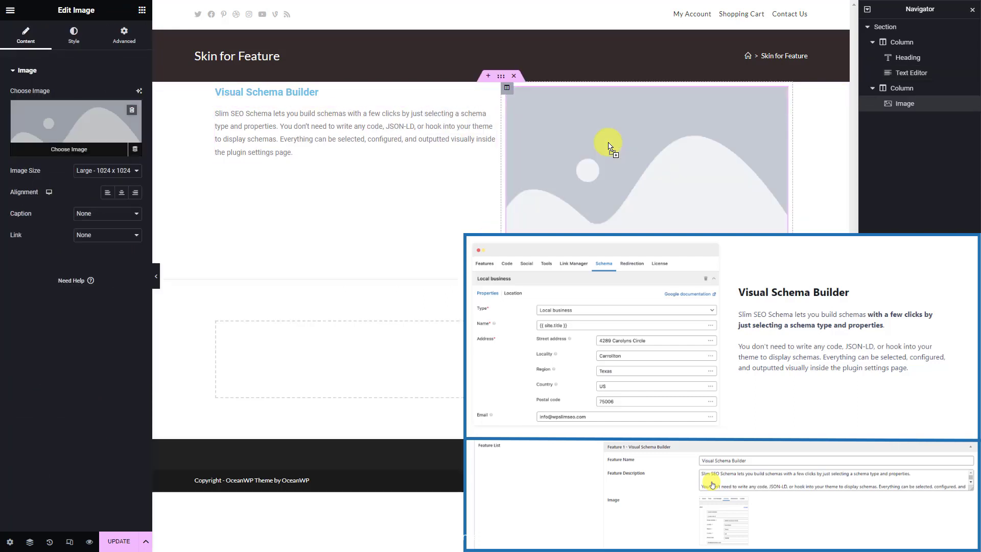
click(135, 152)
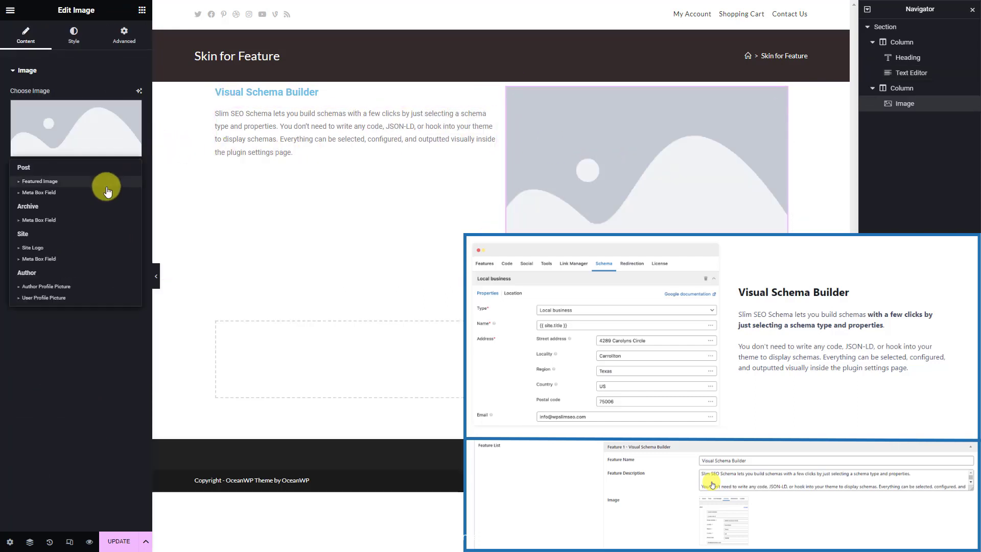
click(104, 193)
click(126, 154)
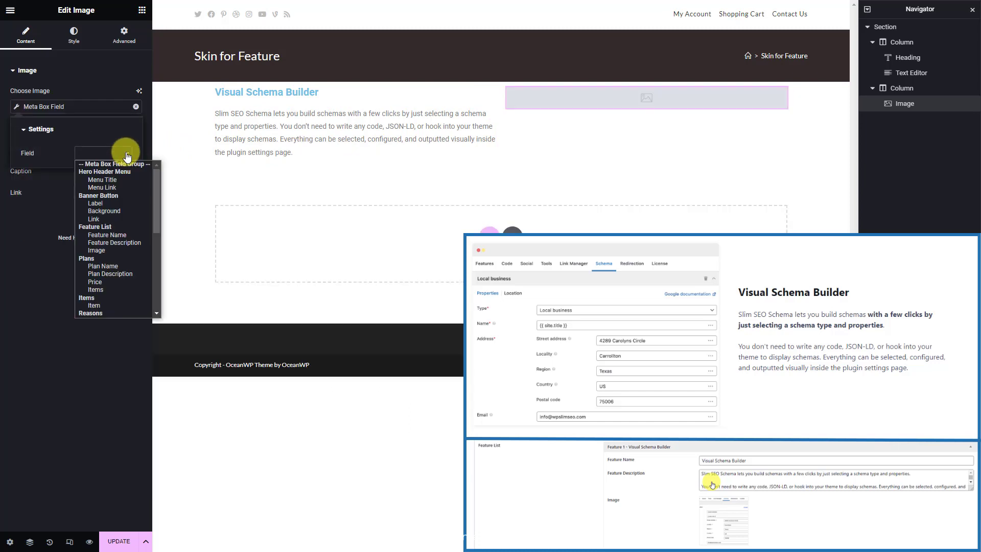
click(116, 249)
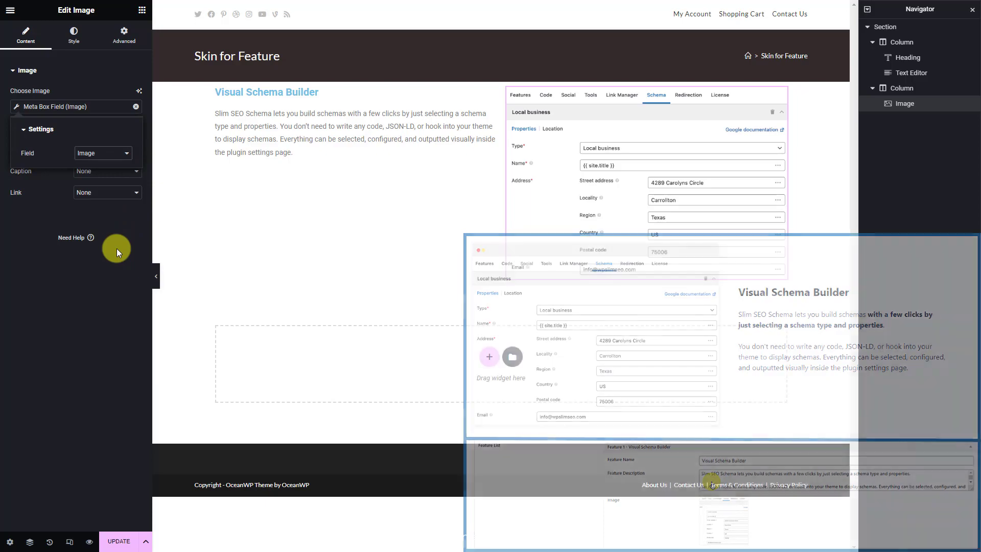
click(116, 543)
click(769, 480)
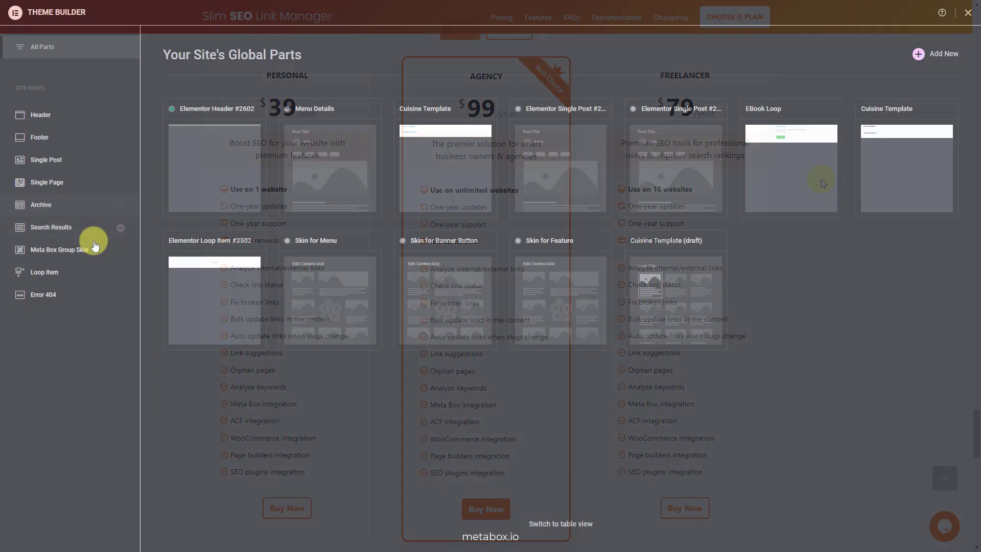
Create a blank Meta Box Group Skin titled 'Skin for Plan Item' with status Published
click(95, 250)
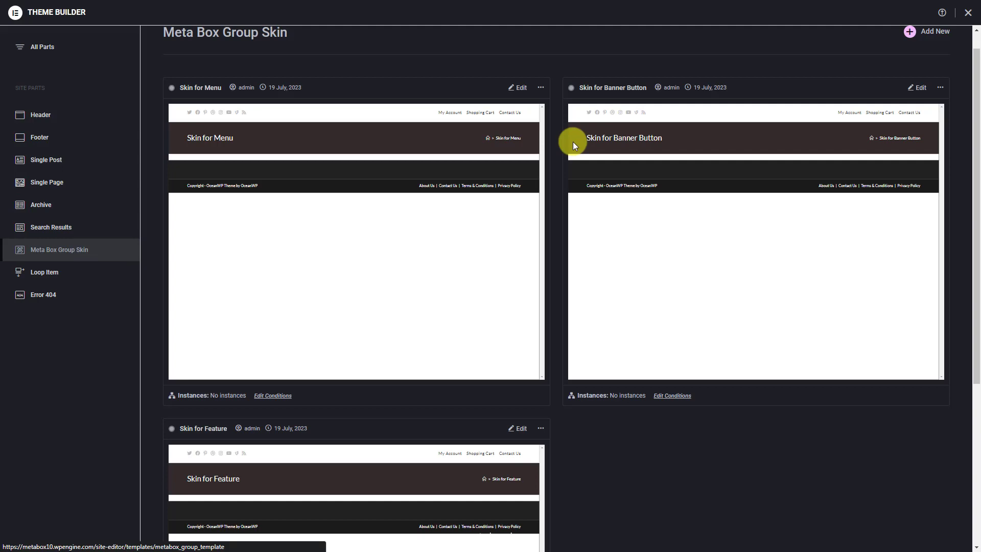
click(908, 33)
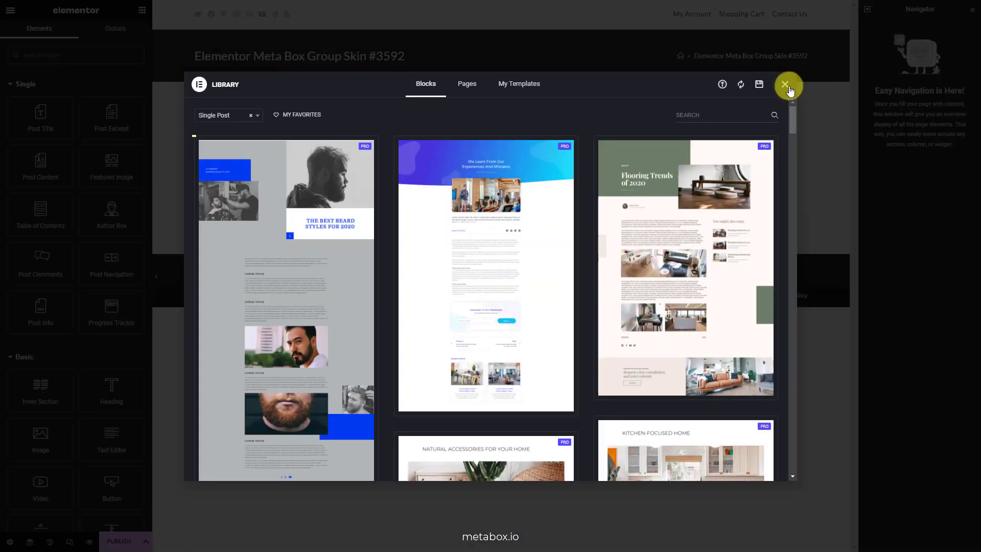
click(786, 85)
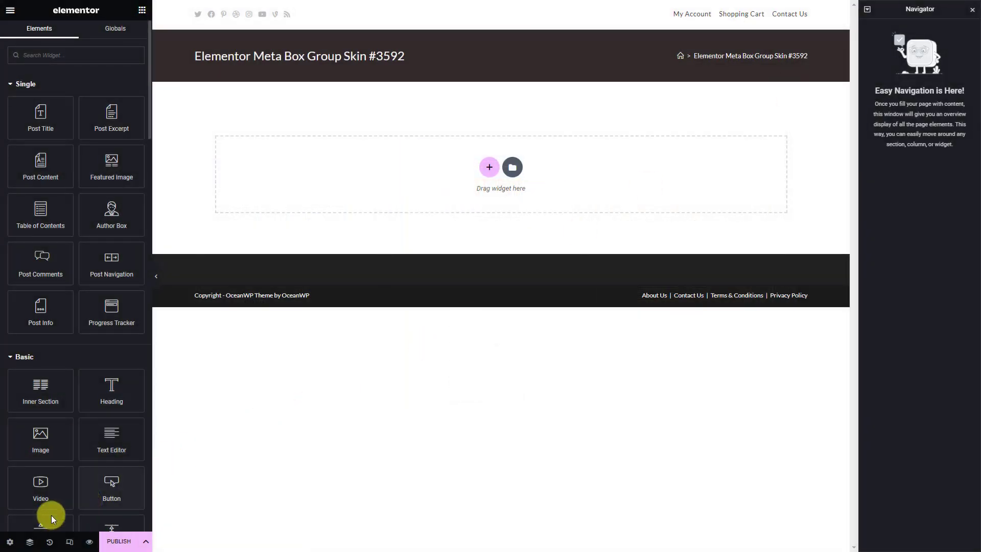
click(9, 541)
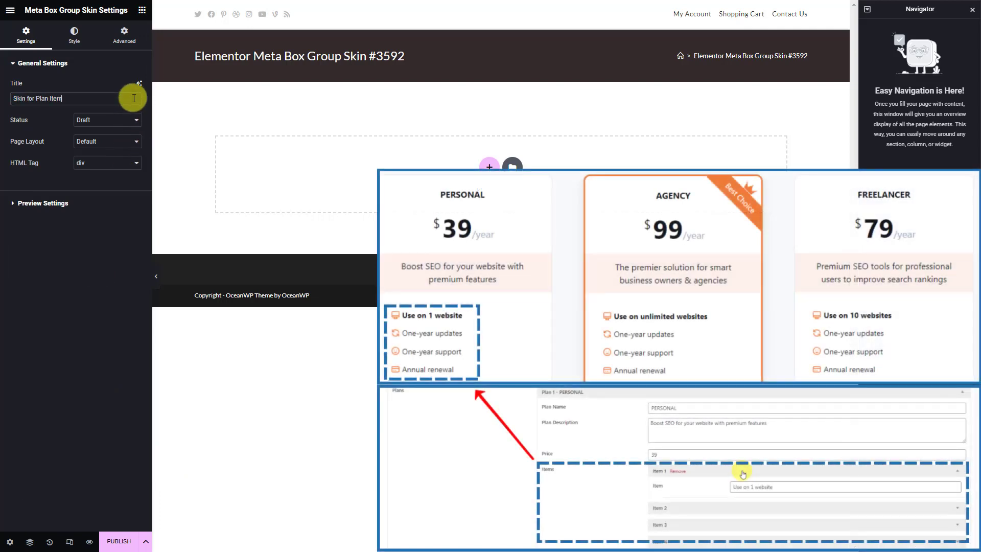
click(123, 119)
click(120, 148)
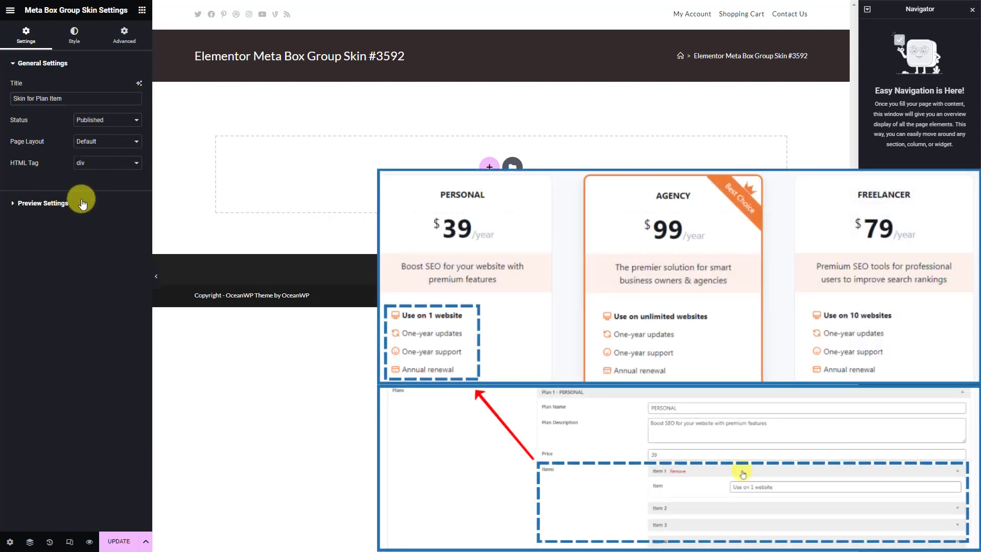
Set the preview source to Page, Dynamic Landing Page, and apply the preview
click(82, 204)
click(110, 123)
click(98, 147)
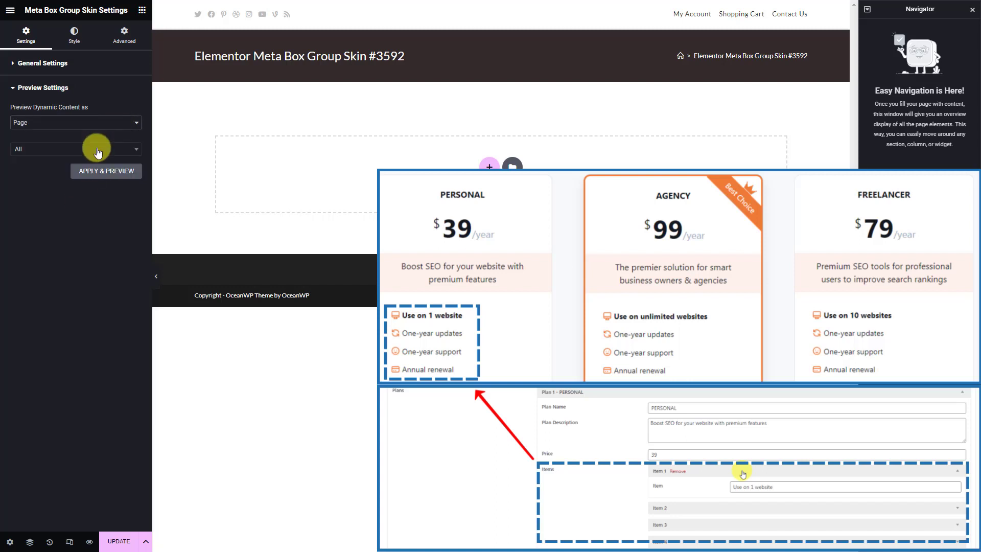
click(98, 149)
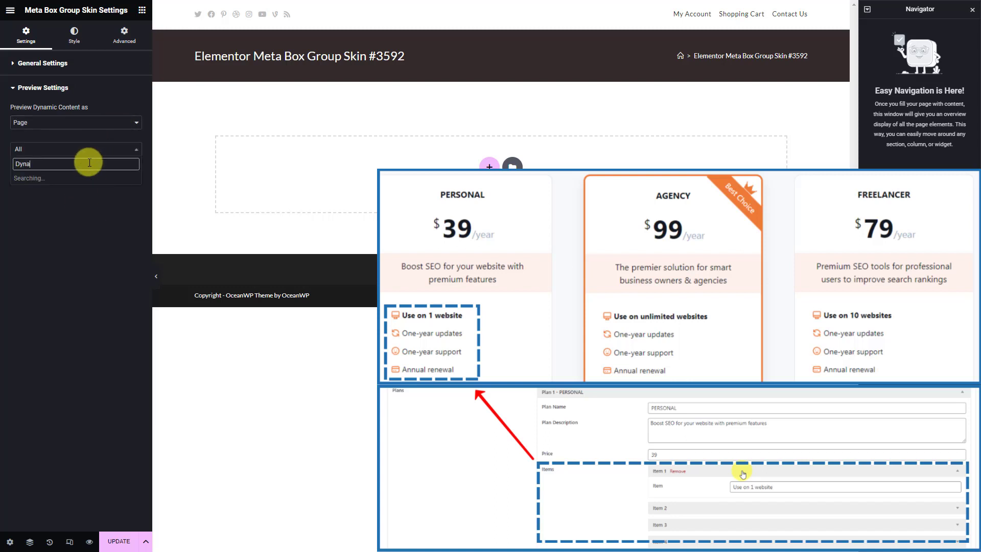
click(88, 179)
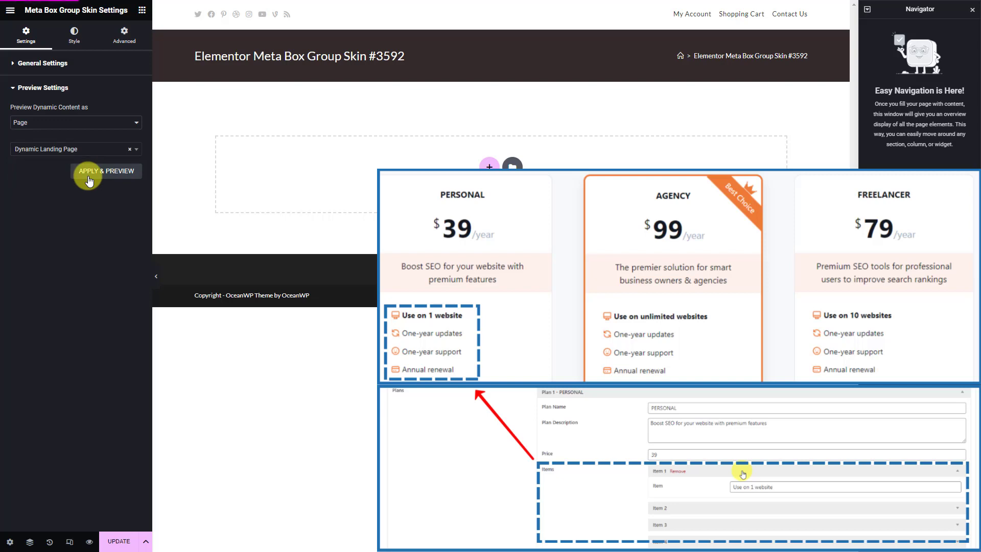
click(88, 179)
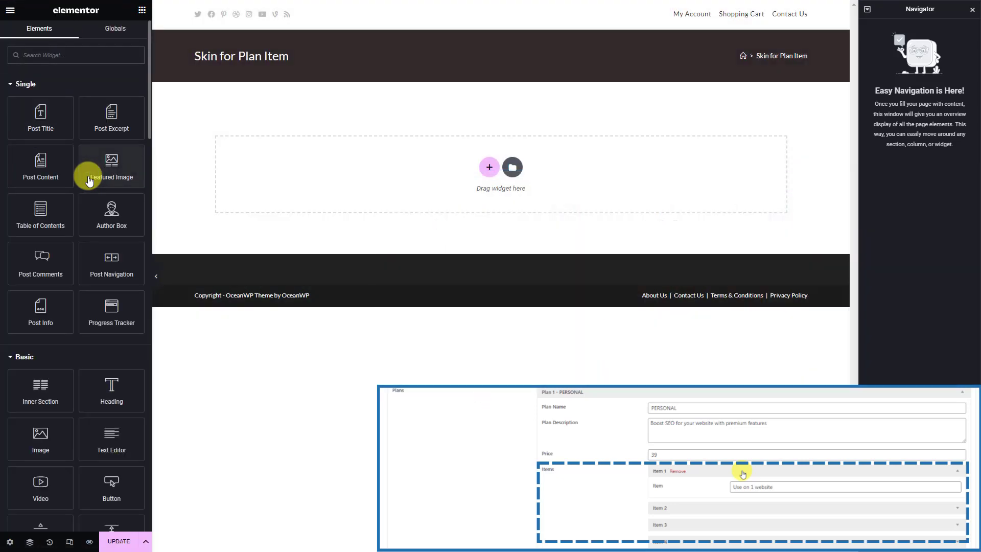
Add a two-column section with an Icon widget in the left column
click(490, 169)
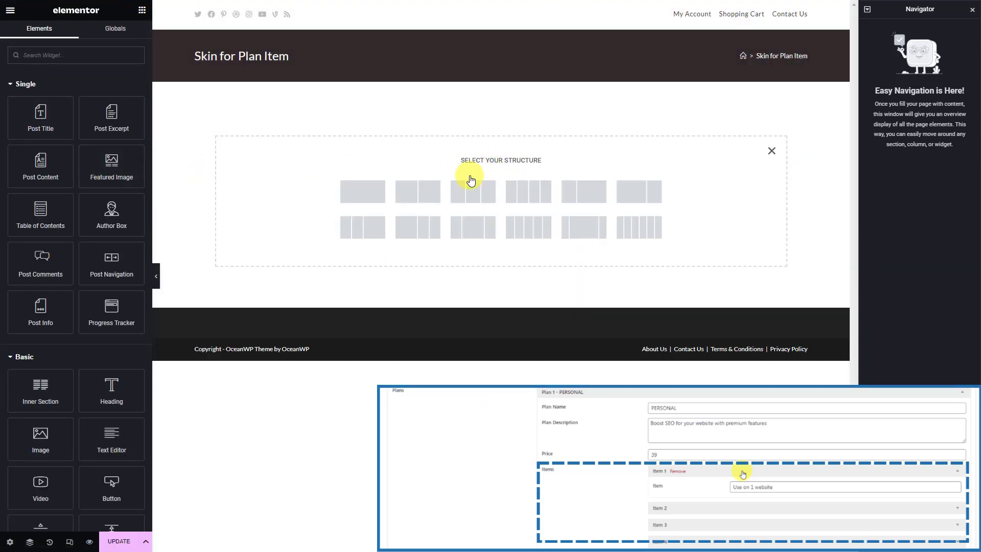
click(427, 194)
click(317, 95)
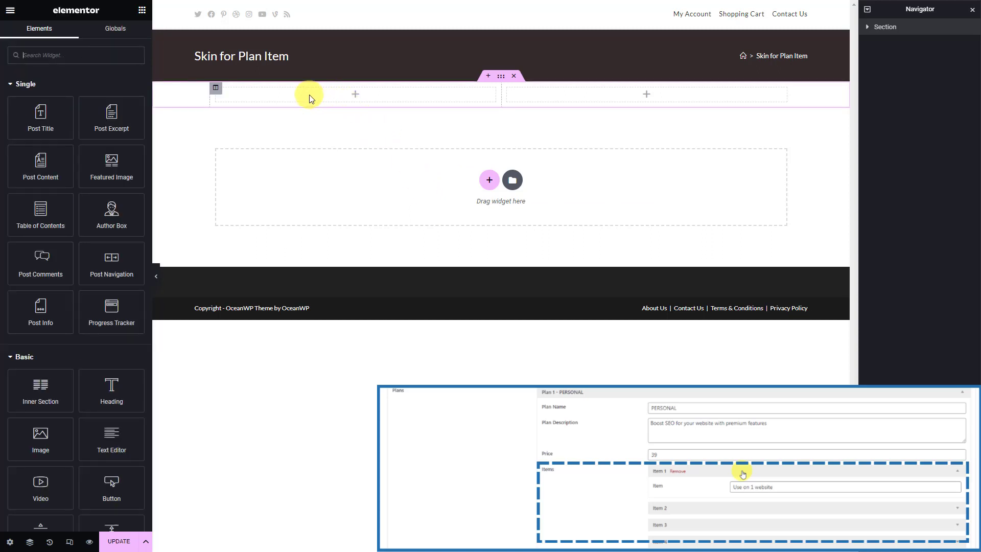
click(115, 57)
text(icon)
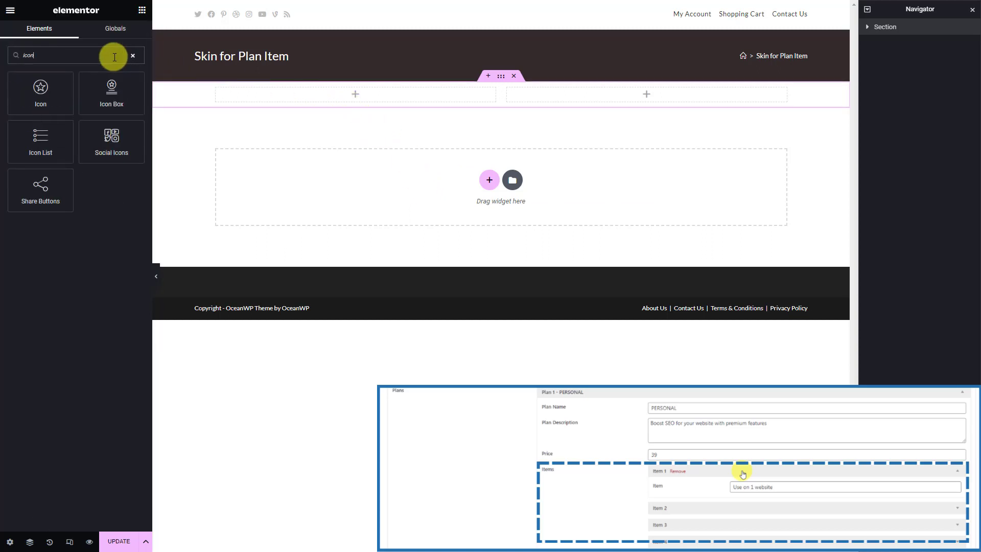
drag(48, 97, 309, 101)
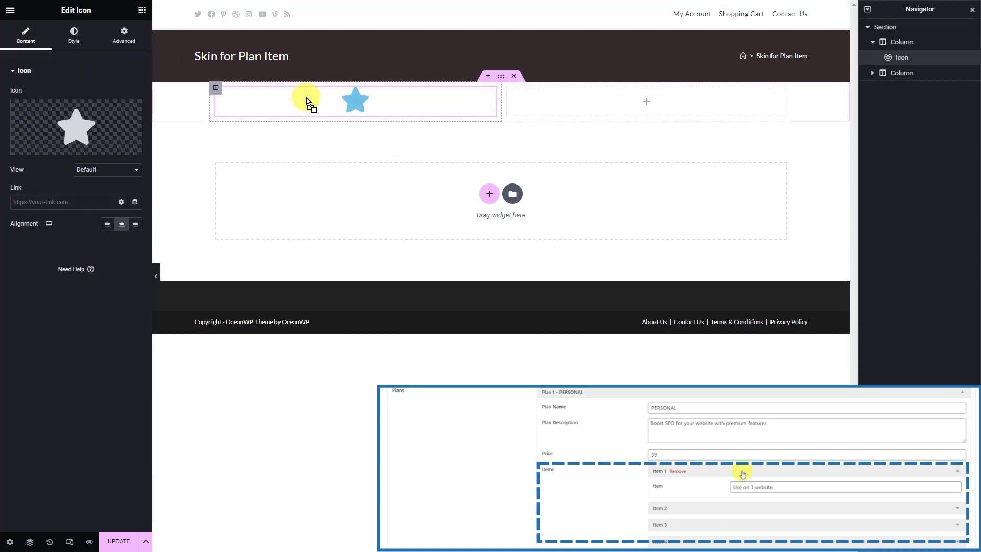
Replace the default star with the circled check icon from the Icon Library
click(45, 154)
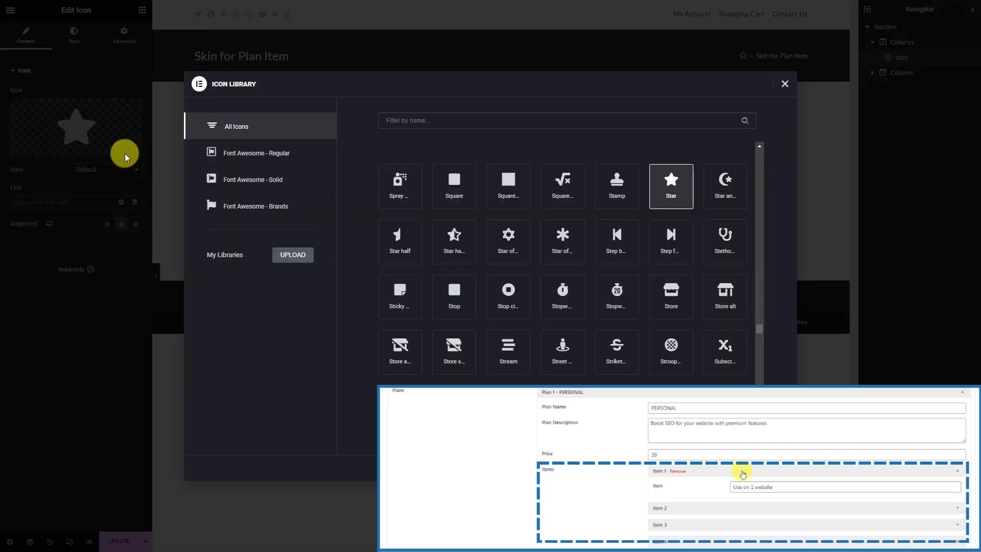
click(518, 121)
text(check)
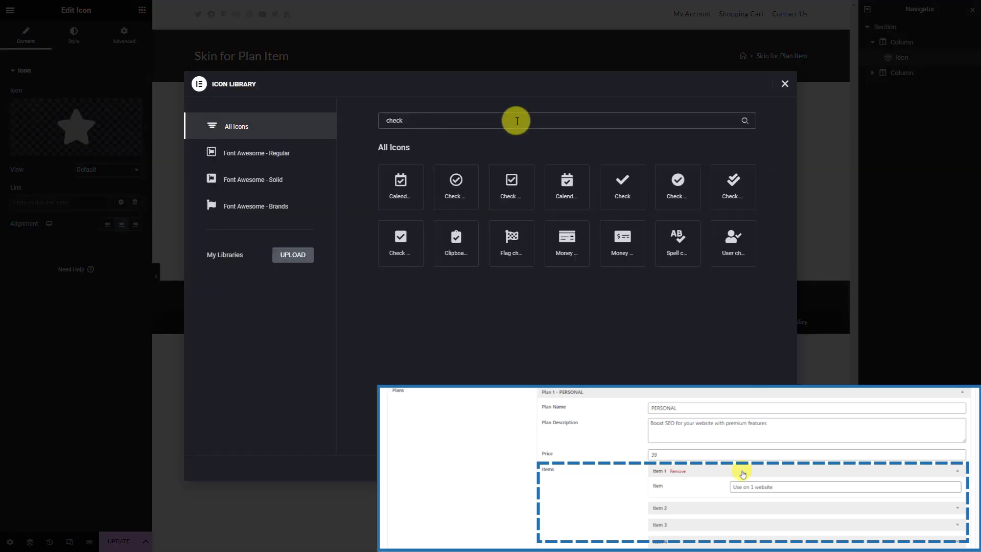
click(676, 183)
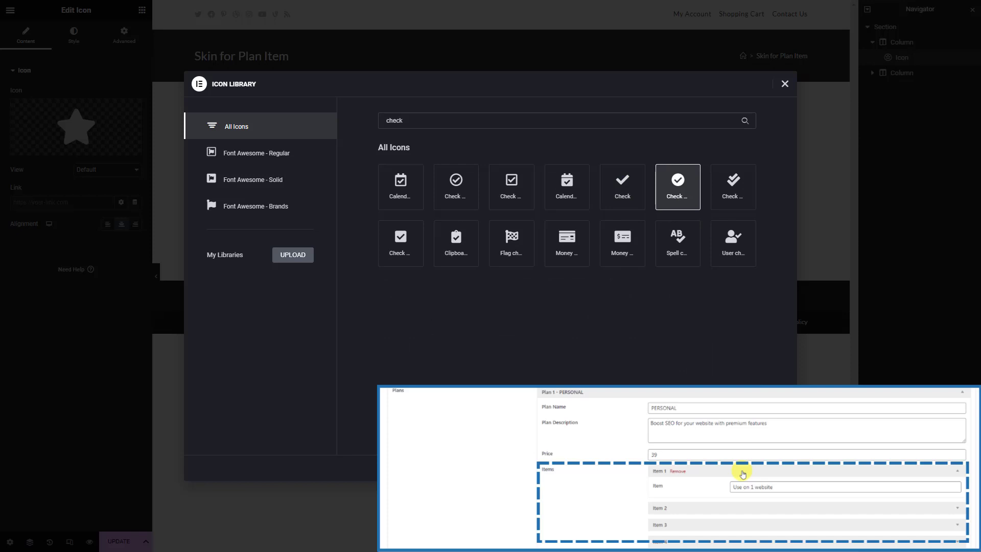
click(768, 468)
click(618, 103)
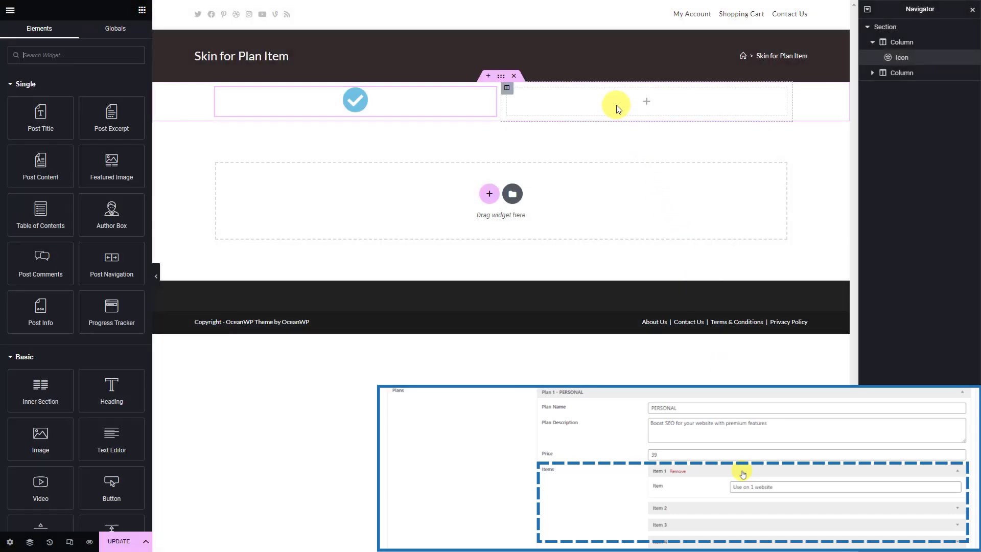
Place a Text Editor in the right column bound to the Meta Box Item field, reading 'Use on 1 website'
text(text)
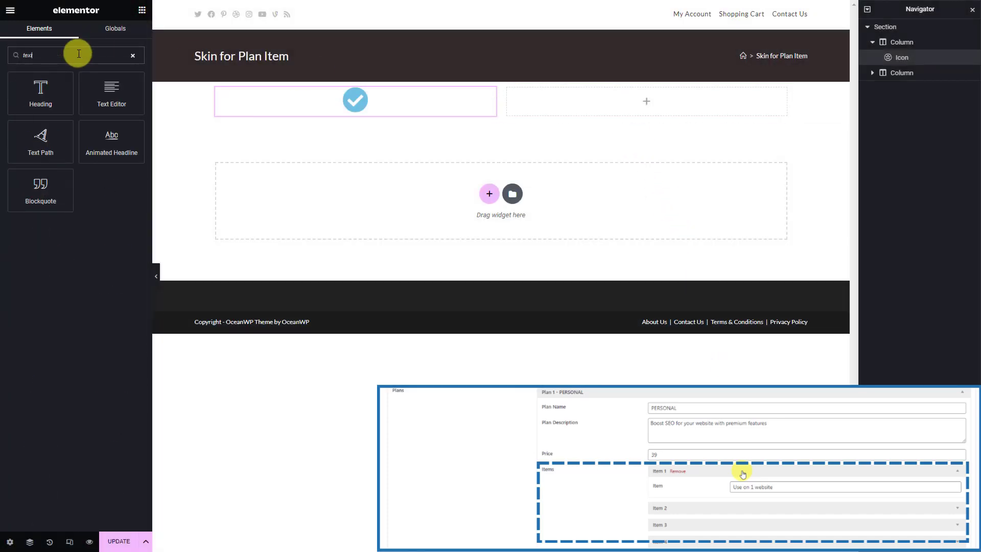
drag(111, 92, 583, 97)
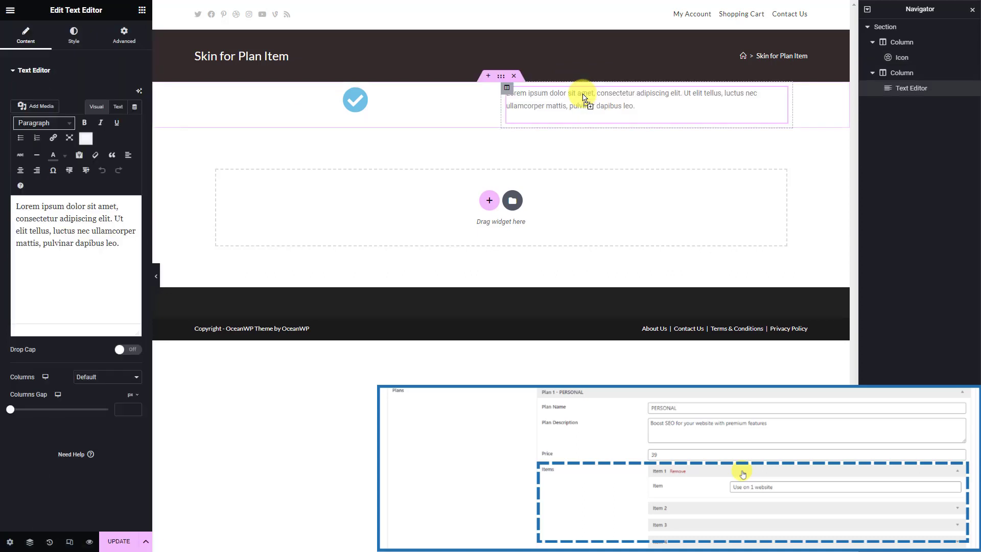
click(139, 91)
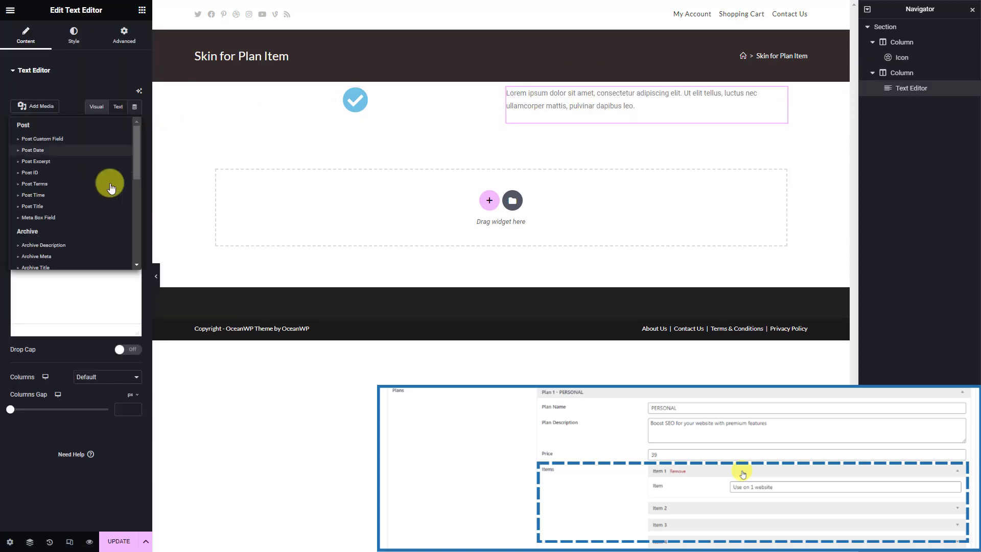
click(87, 219)
click(125, 154)
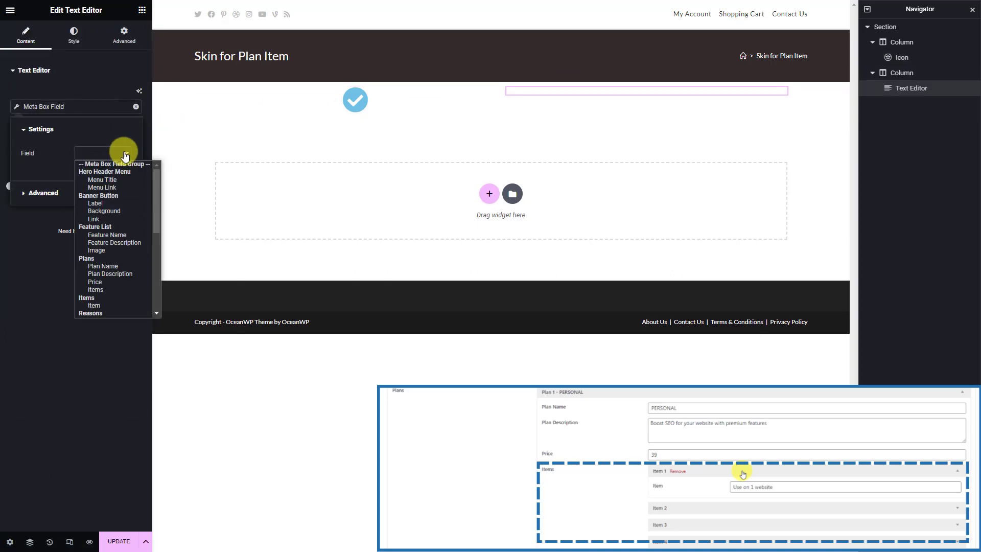
click(115, 305)
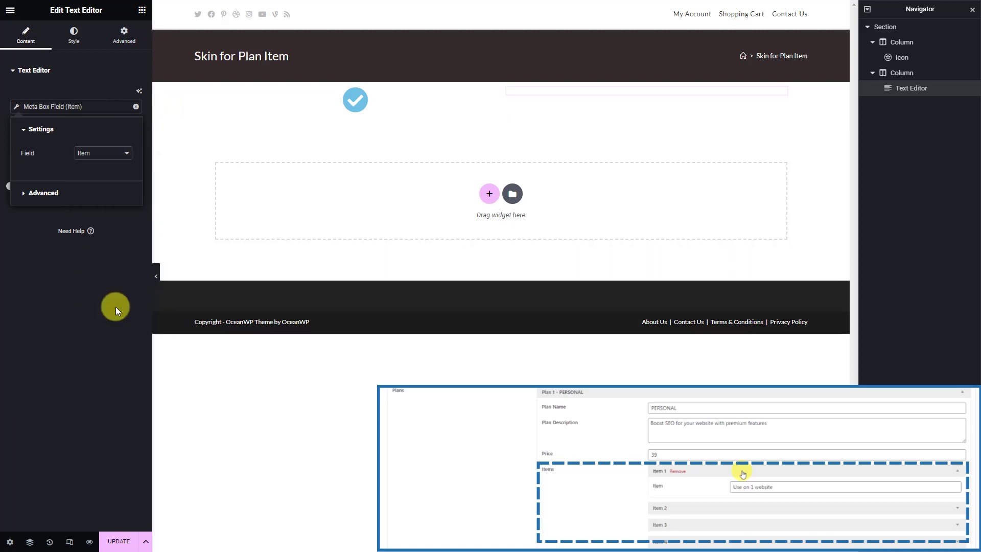
click(321, 108)
Resize the check icon to 24 px and narrow its column so the item text sits beside it
click(77, 37)
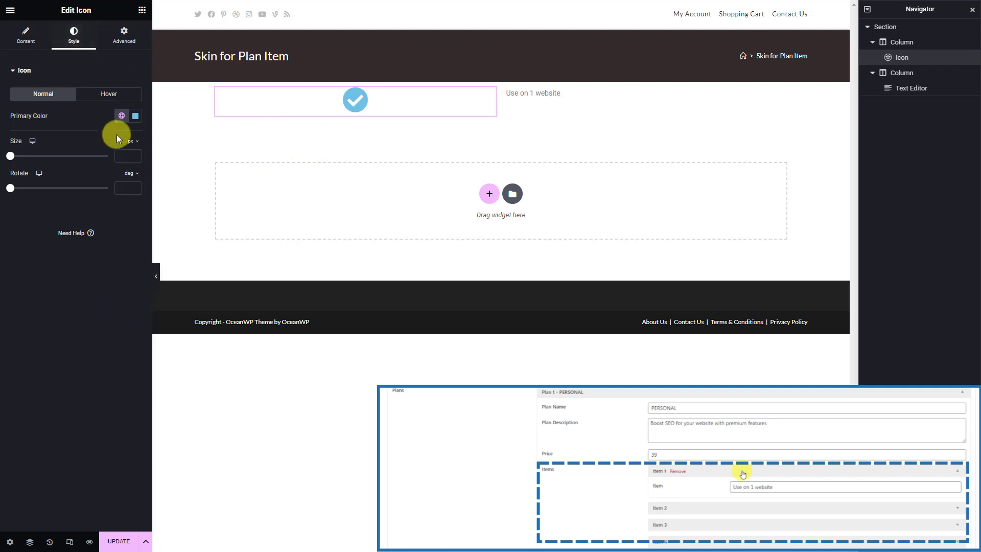
click(129, 156)
text(24)
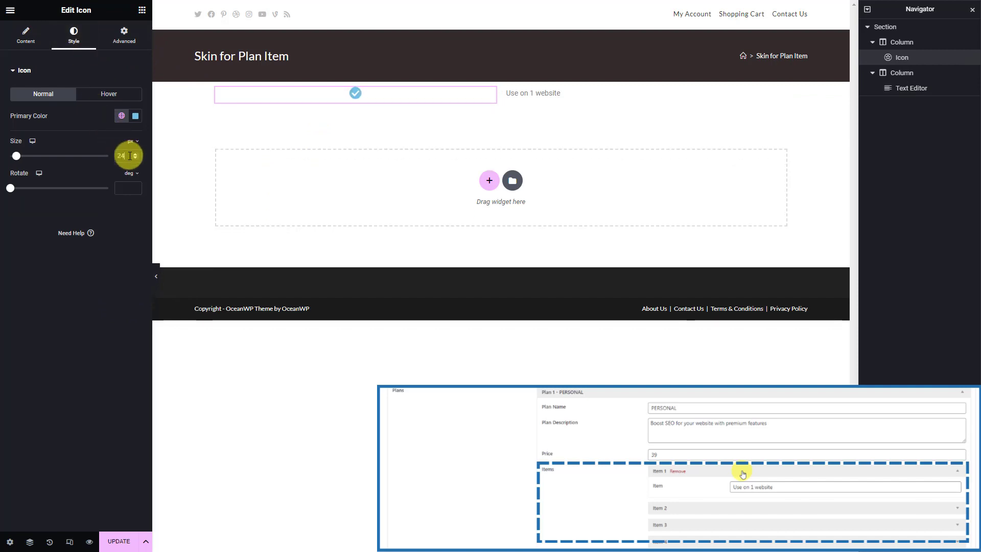
click(557, 99)
click(483, 98)
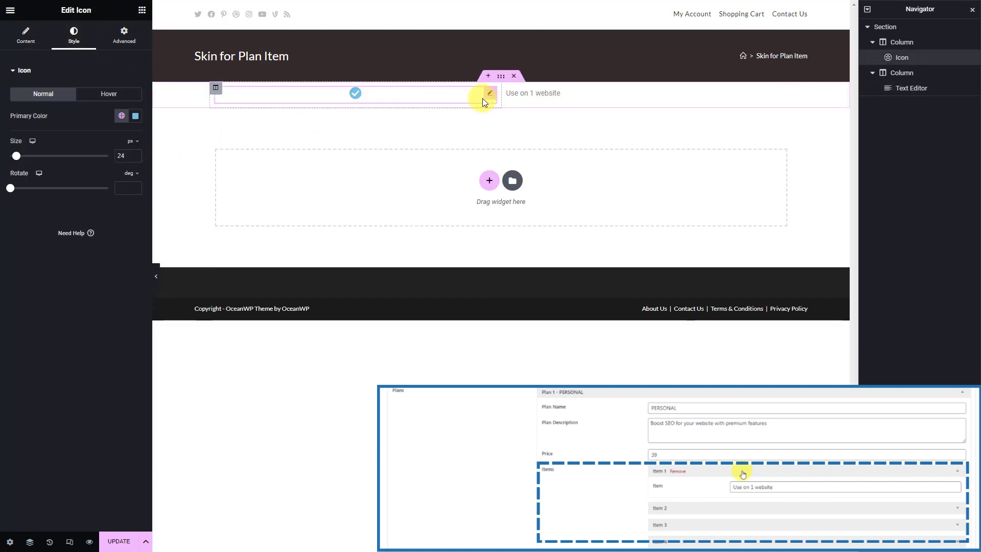
drag(501, 95, 427, 98)
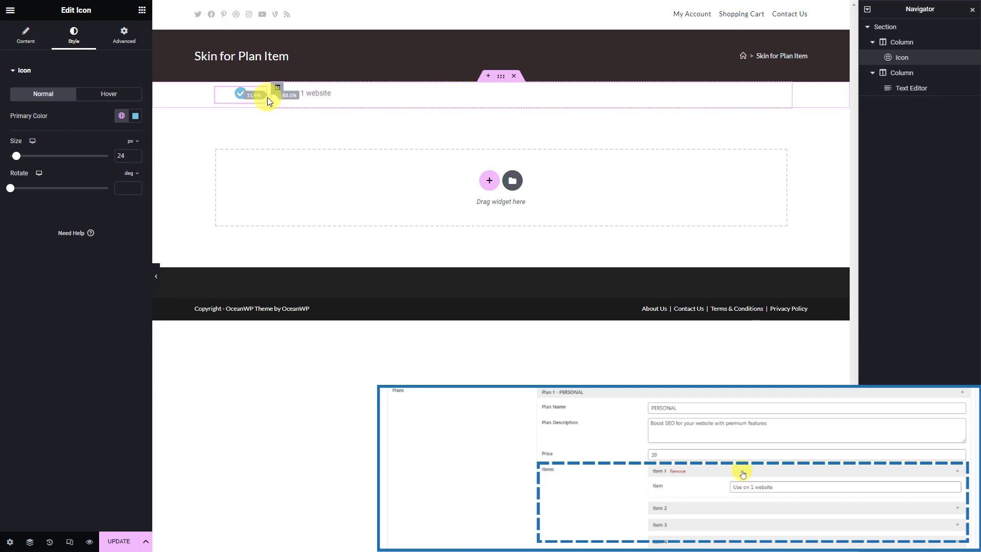
drag(268, 97, 261, 98)
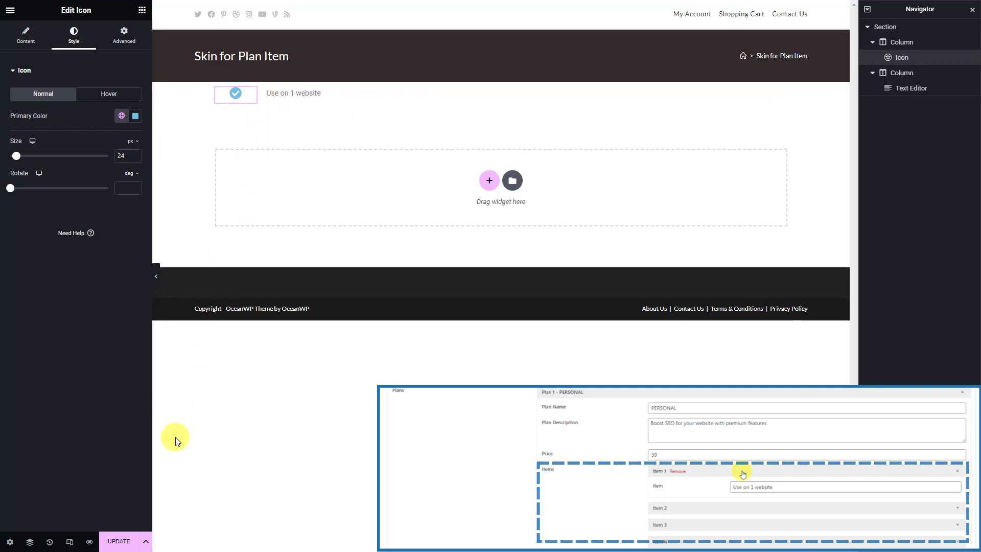
Save the updated item skin template
click(123, 542)
click(763, 481)
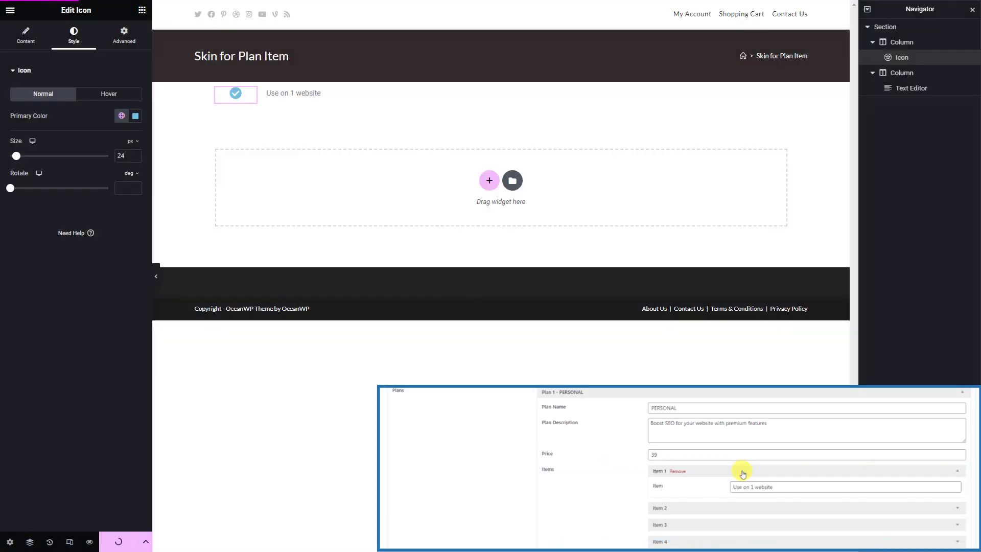
click(10, 13)
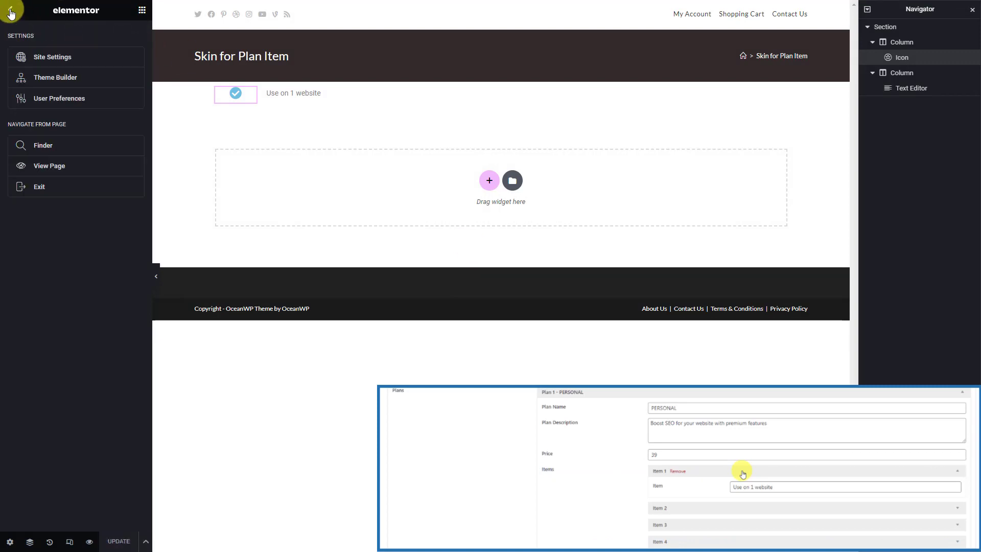
From the Theme Builder, add a new blank Meta Box Group Skin template (#3594)
click(80, 79)
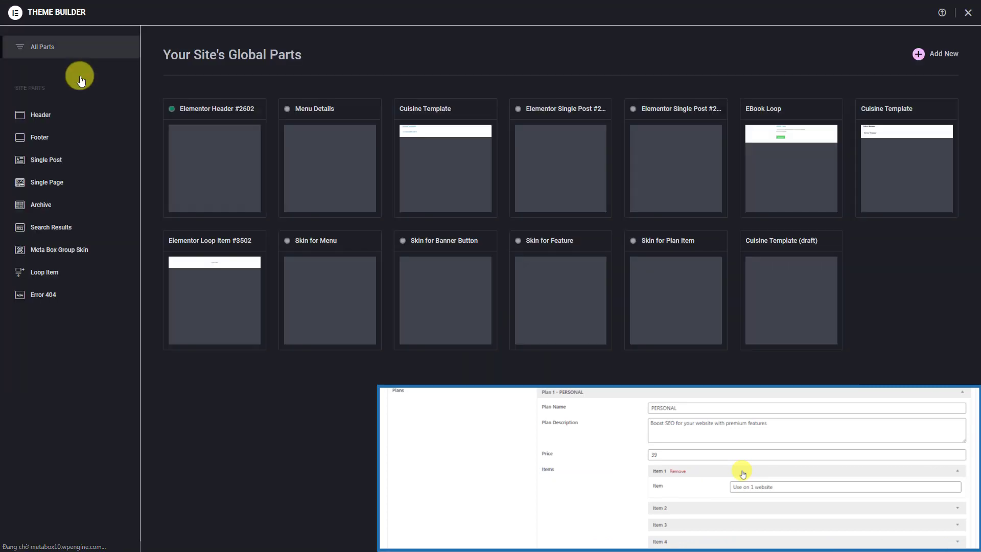
click(101, 250)
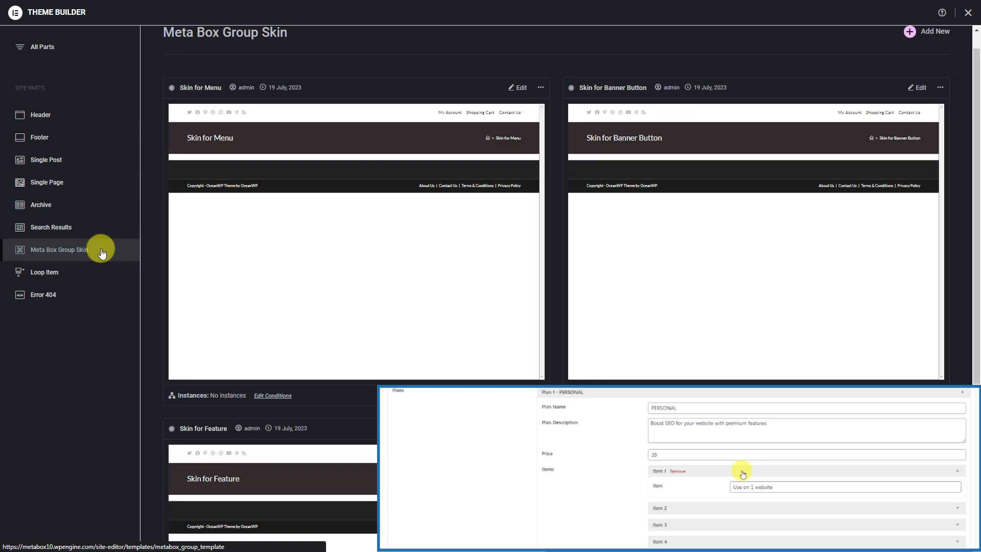
click(910, 32)
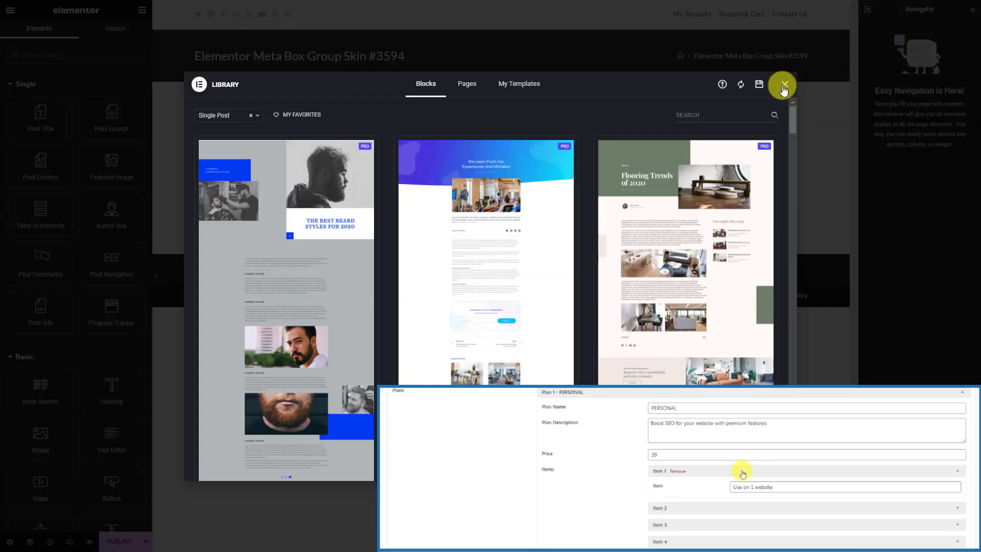
click(785, 85)
Title the new template 'Skin for Plans' and set its status to Published
click(10, 541)
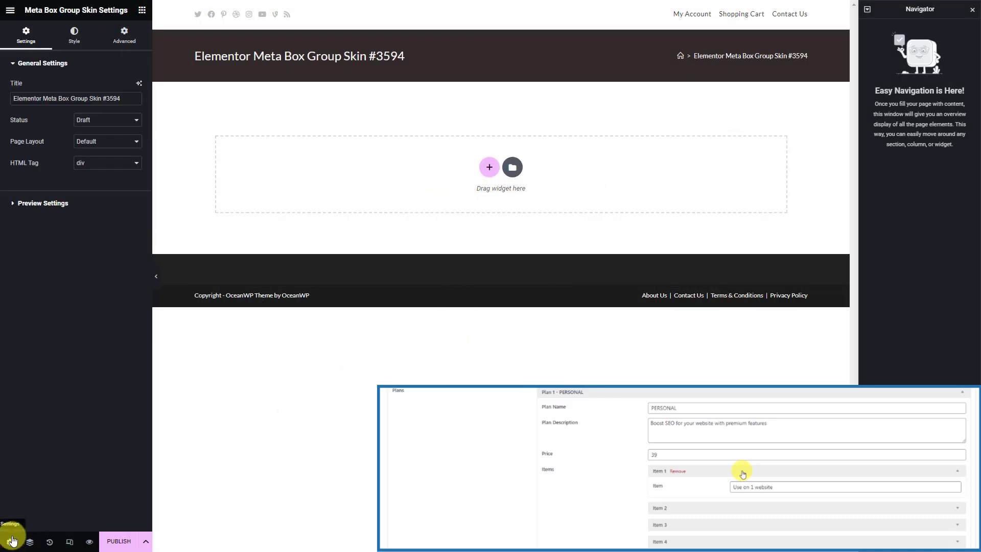
click(131, 101)
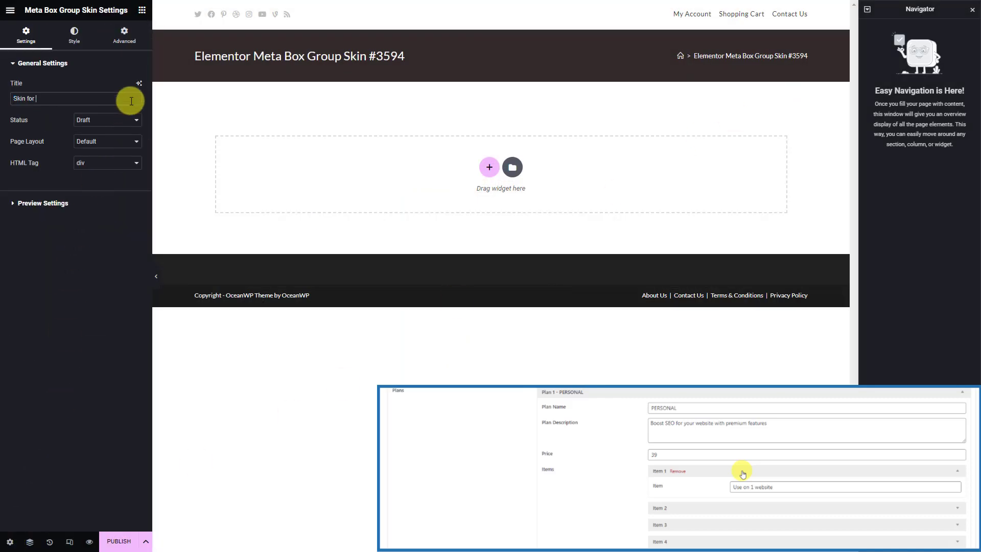
click(130, 121)
click(124, 150)
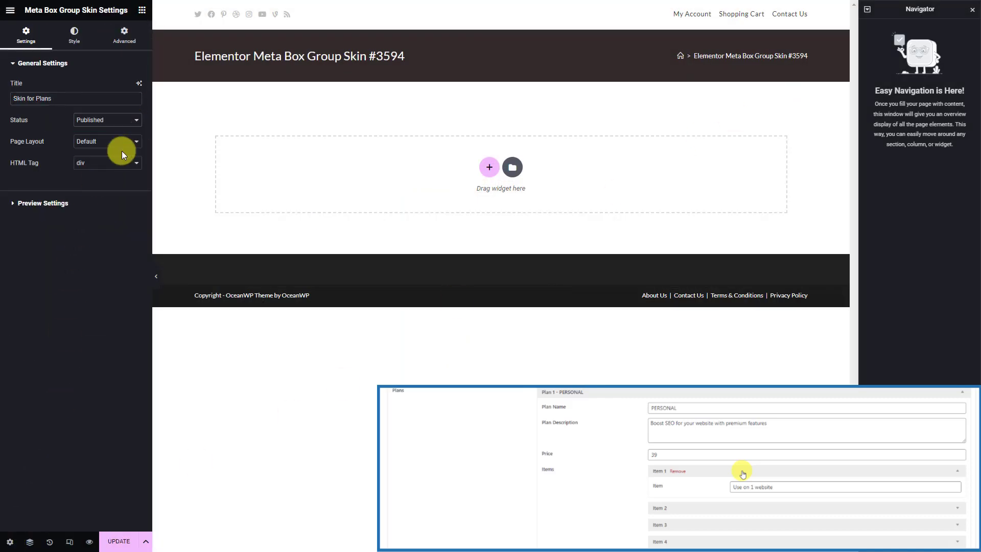
Set the preview to Page > Dynamic Landing Page and apply it
click(95, 203)
click(124, 123)
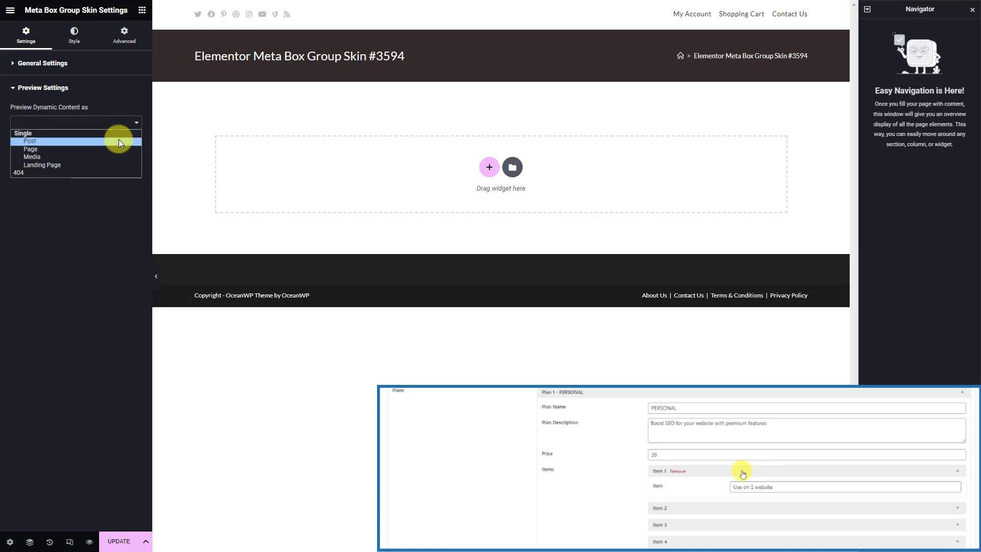
click(115, 150)
click(81, 148)
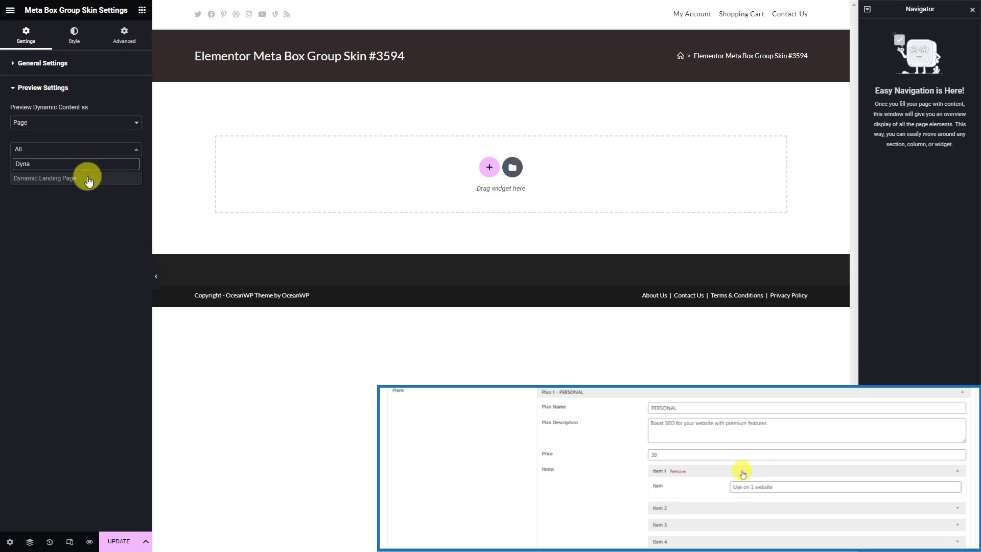
click(87, 177)
click(94, 177)
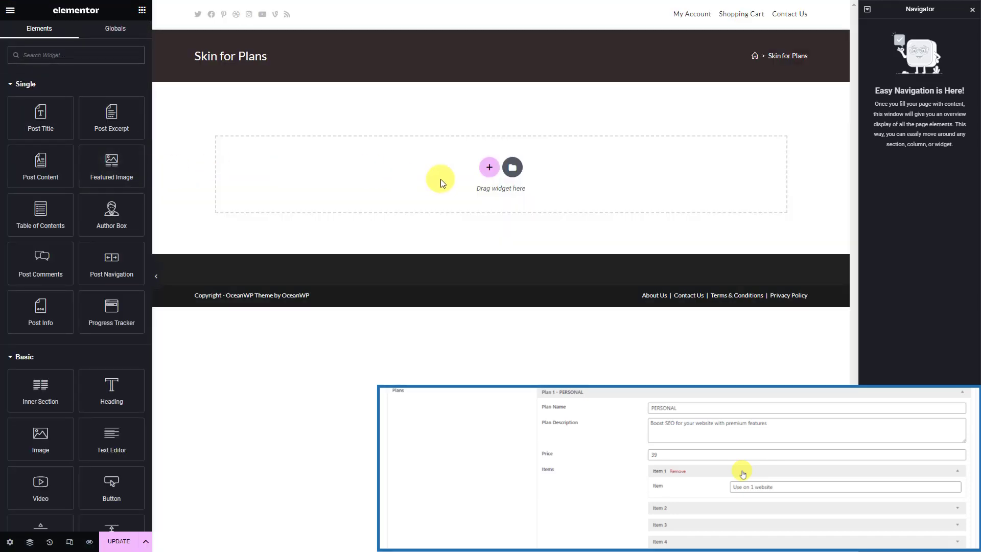
click(489, 167)
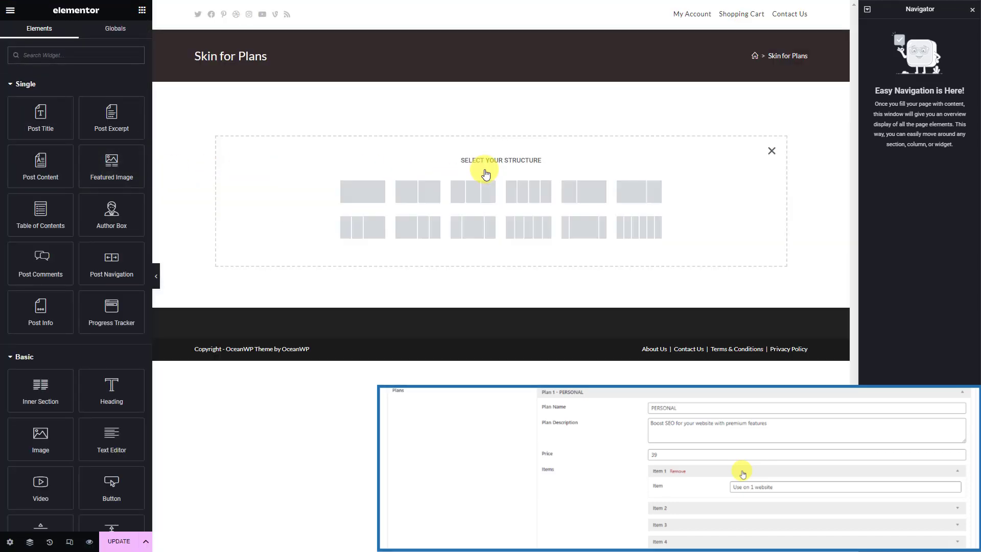
Add a one-column section with a heading bound to the Meta Box Plan Name field
click(368, 193)
click(351, 96)
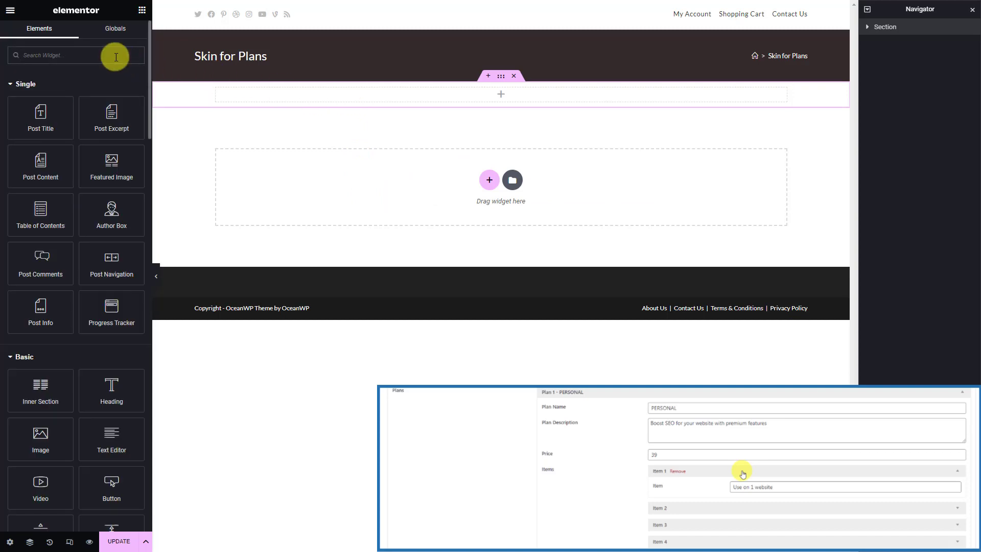
text(hea)
drag(44, 95, 317, 100)
click(139, 91)
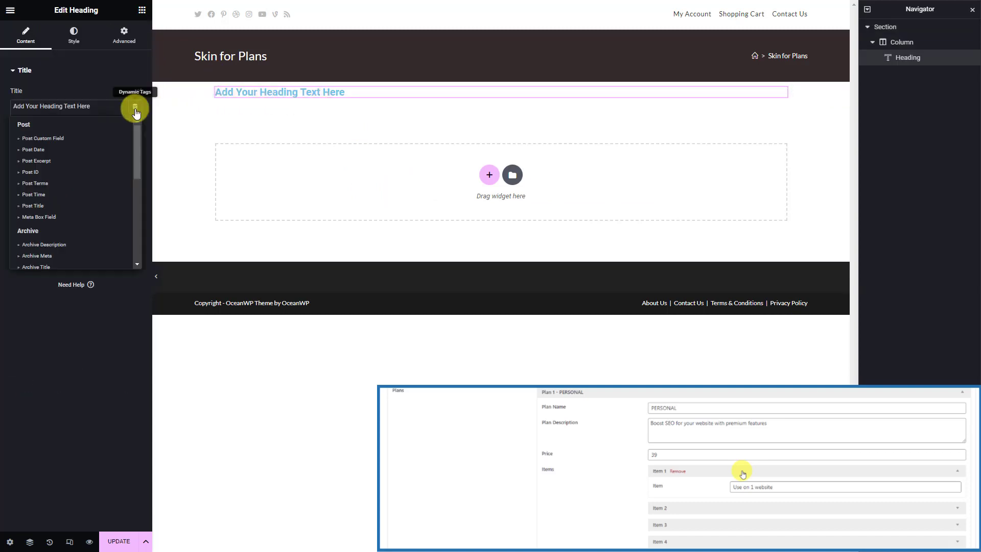
click(74, 219)
click(126, 155)
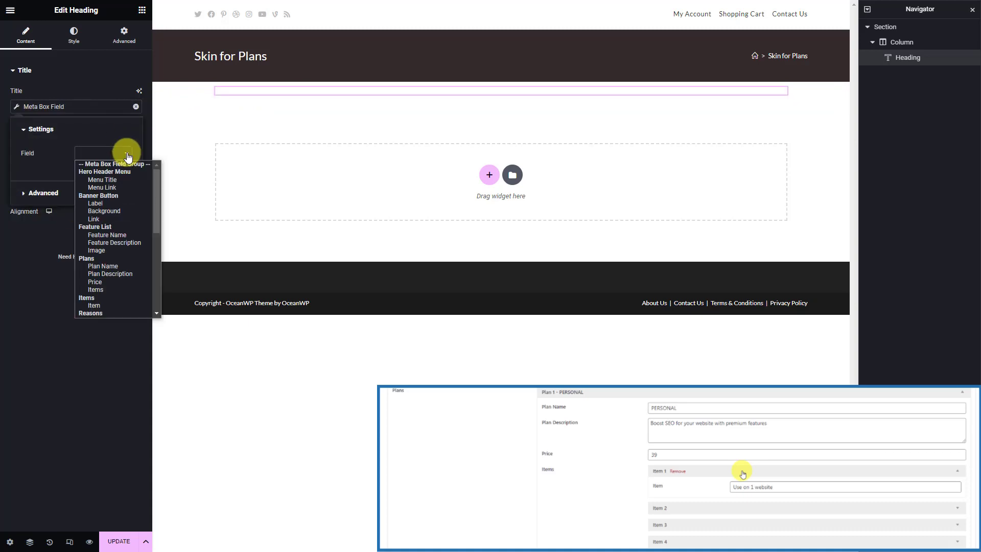
click(126, 265)
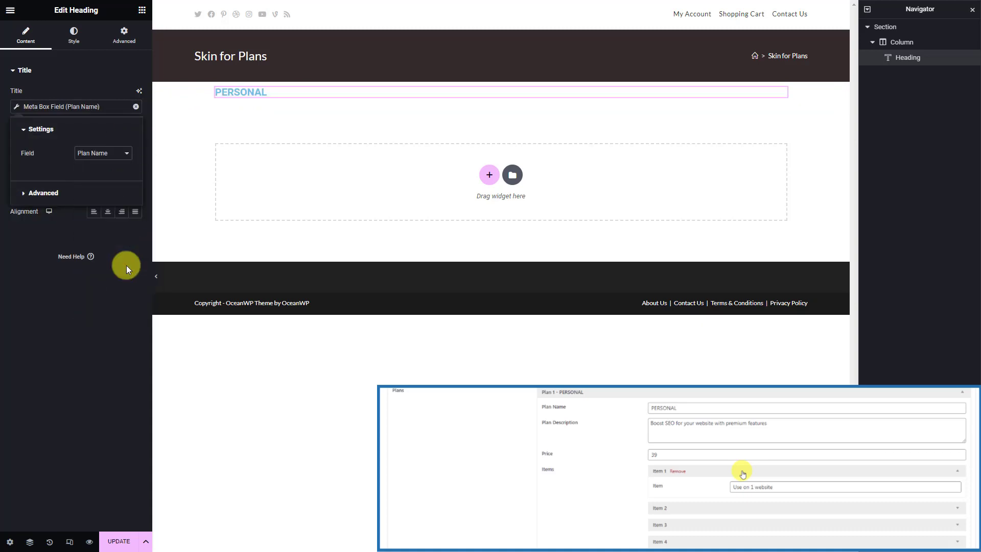
click(142, 10)
Add a text block below it bound to the Plan Description field
click(97, 57)
text(te)
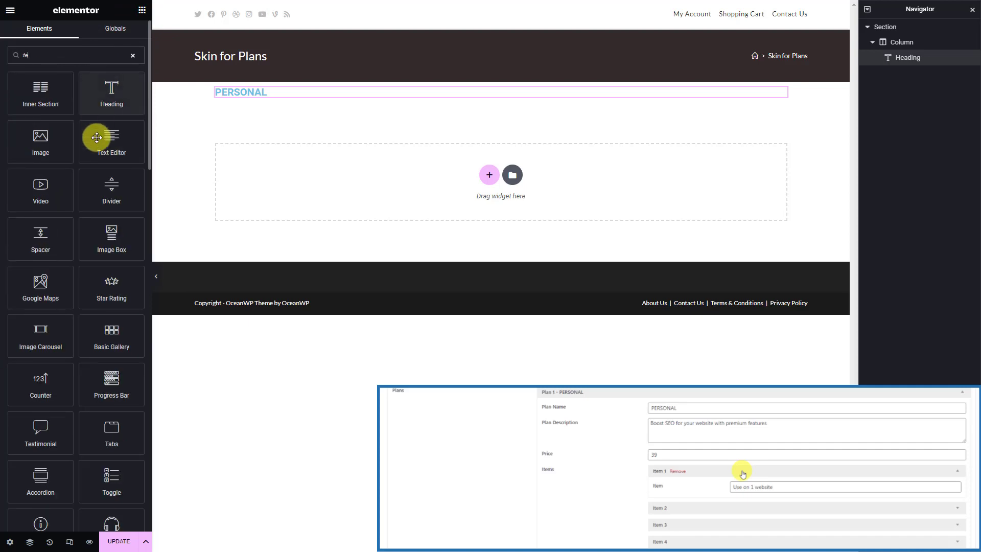
drag(97, 137, 220, 100)
click(133, 108)
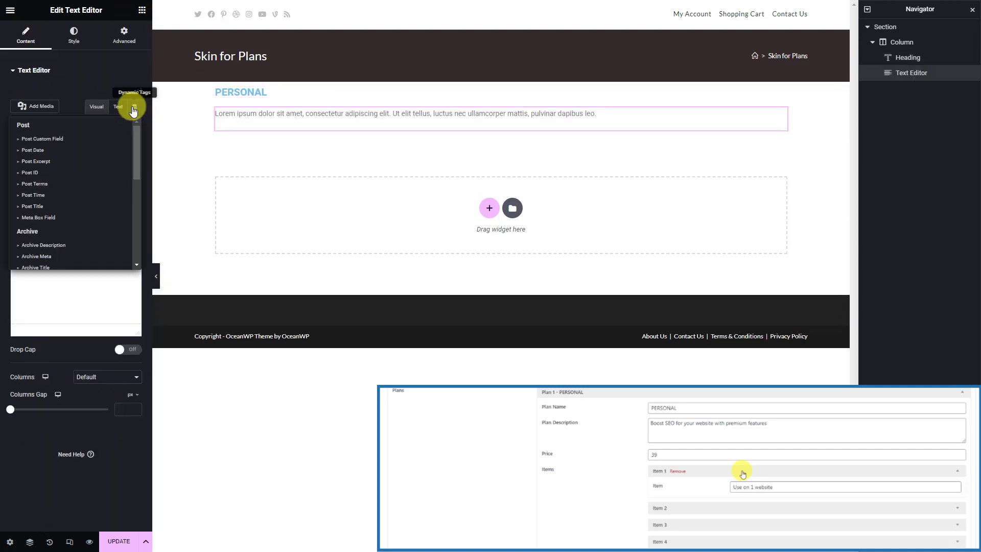
click(81, 217)
click(127, 155)
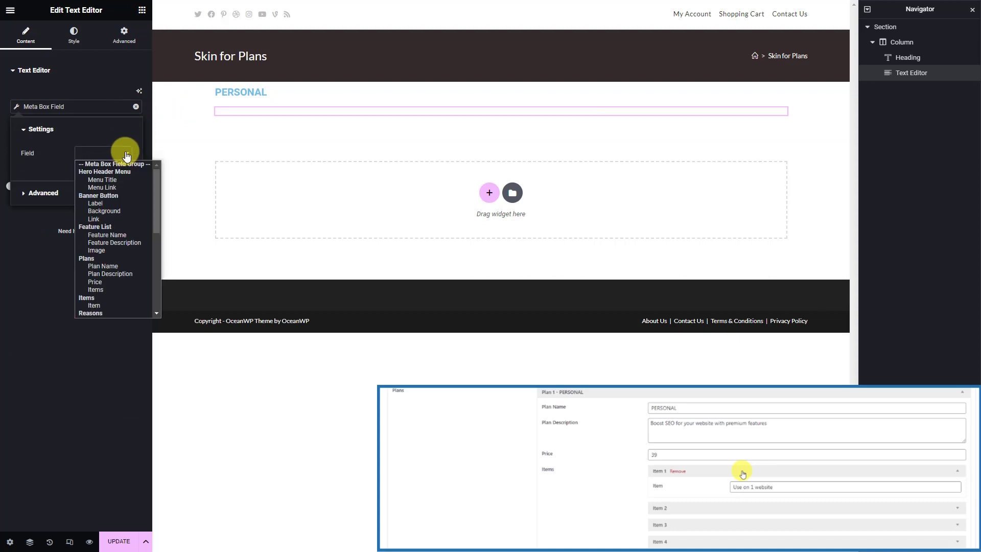
click(137, 275)
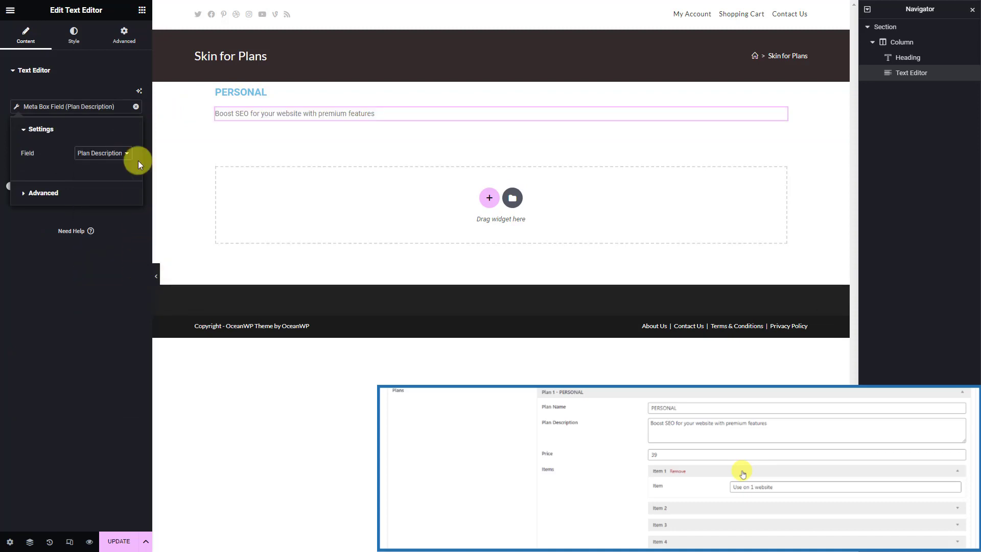
click(142, 11)
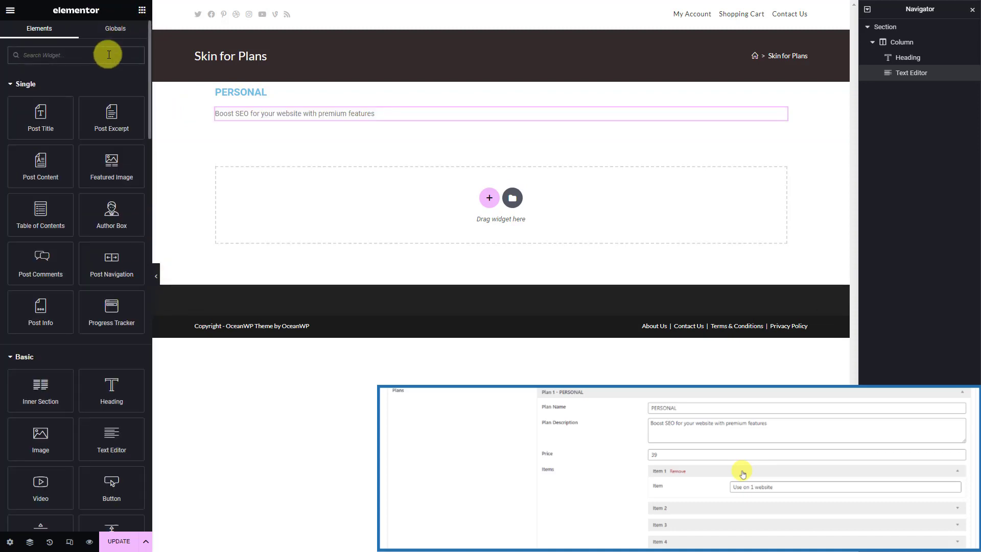
Add a second text block bound to the Meta Box Price field, showing $39/year
text(te)
drag(104, 146, 250, 122)
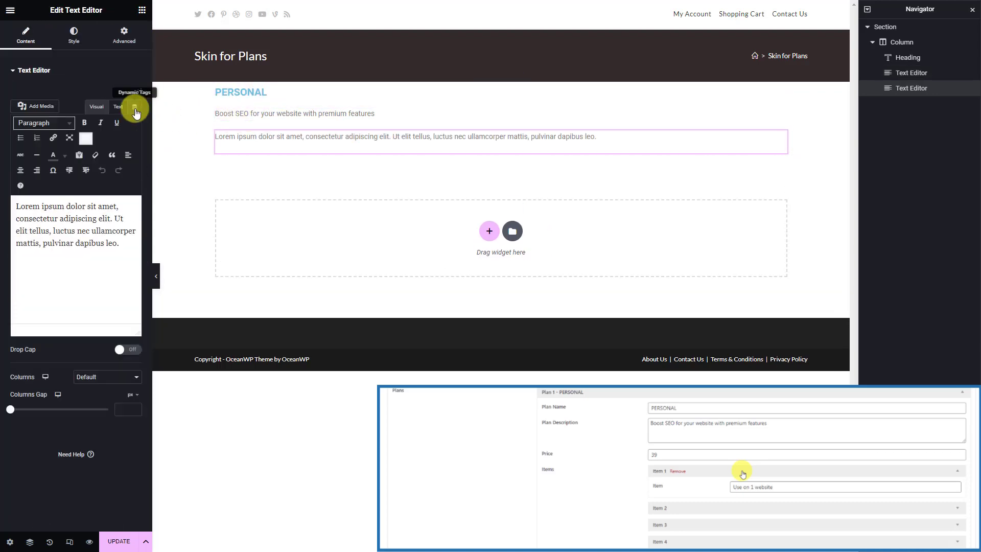
click(135, 107)
click(38, 217)
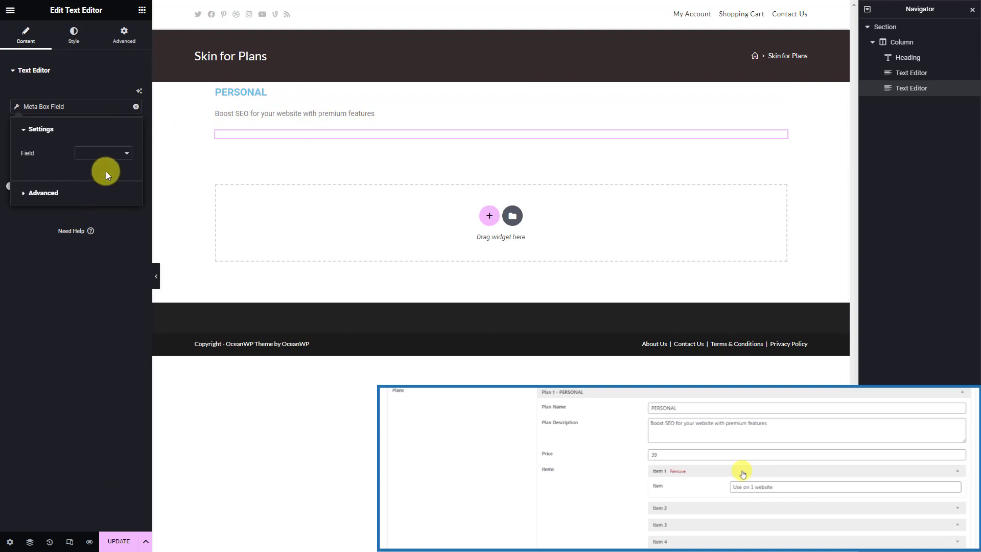
click(126, 154)
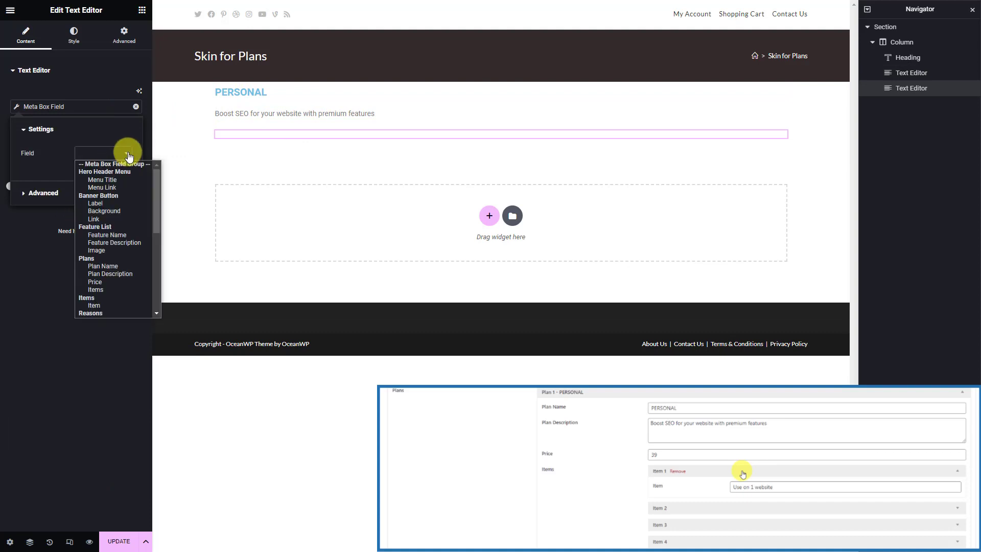
click(115, 281)
click(142, 9)
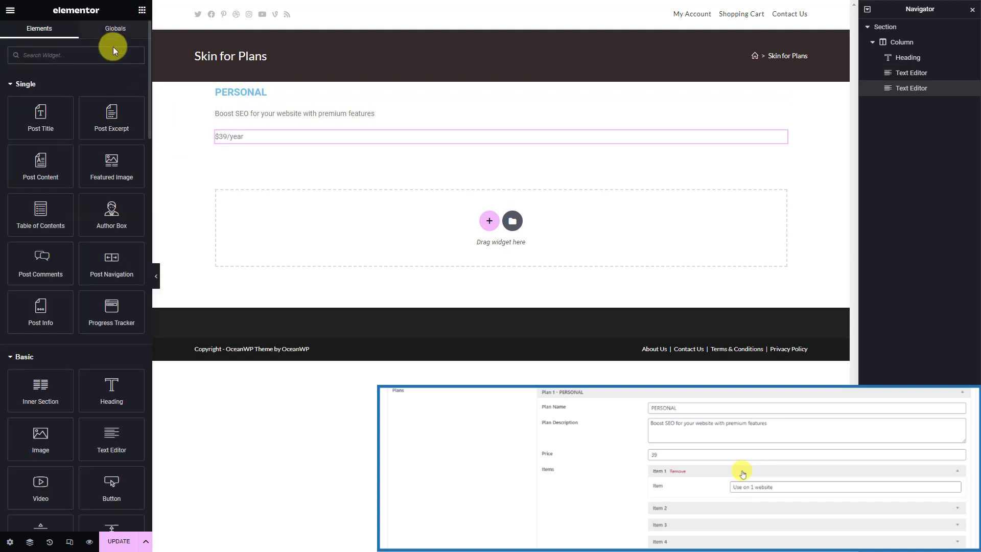
Place a Meta Box Group widget below the price using the Items (Plans) group and Skin for Plan Item
text(meta)
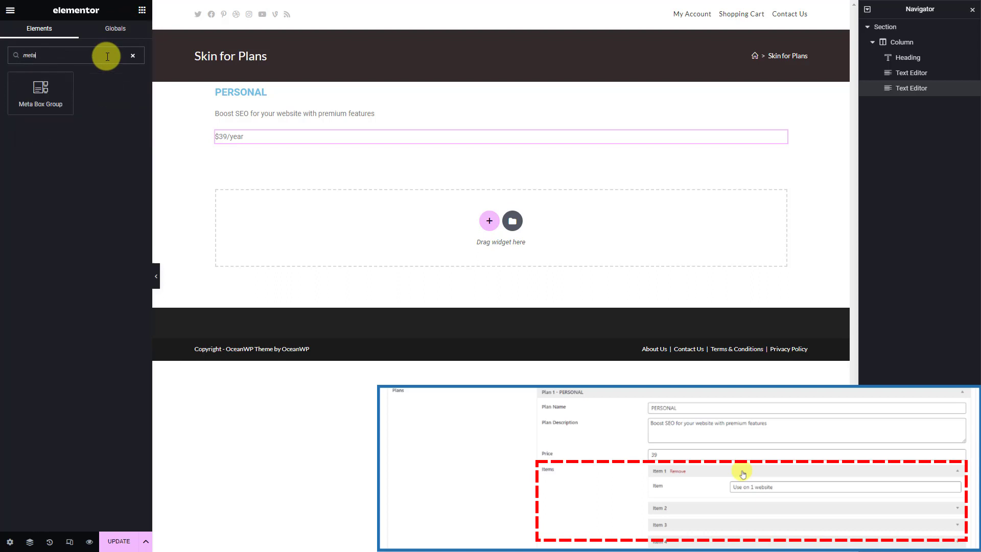
drag(41, 93, 251, 145)
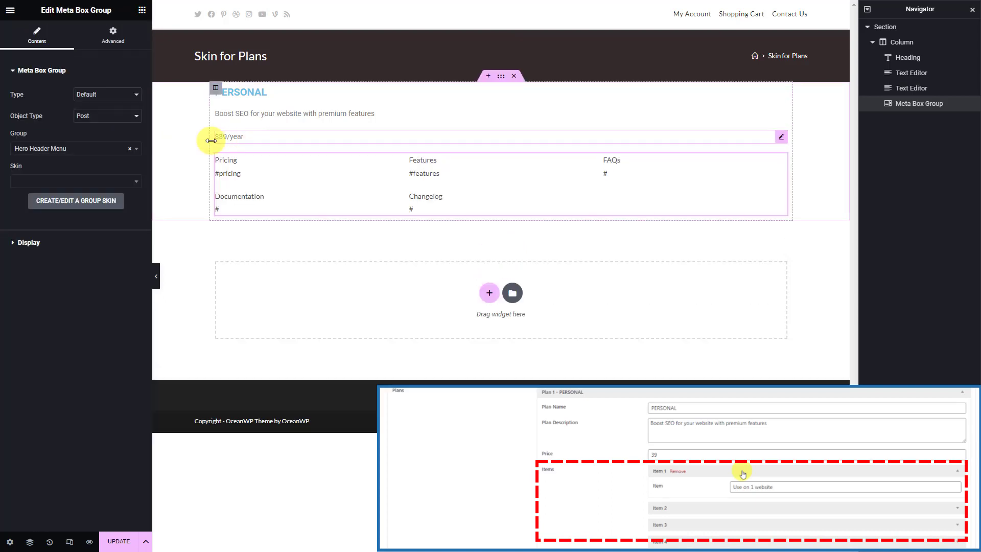
click(101, 153)
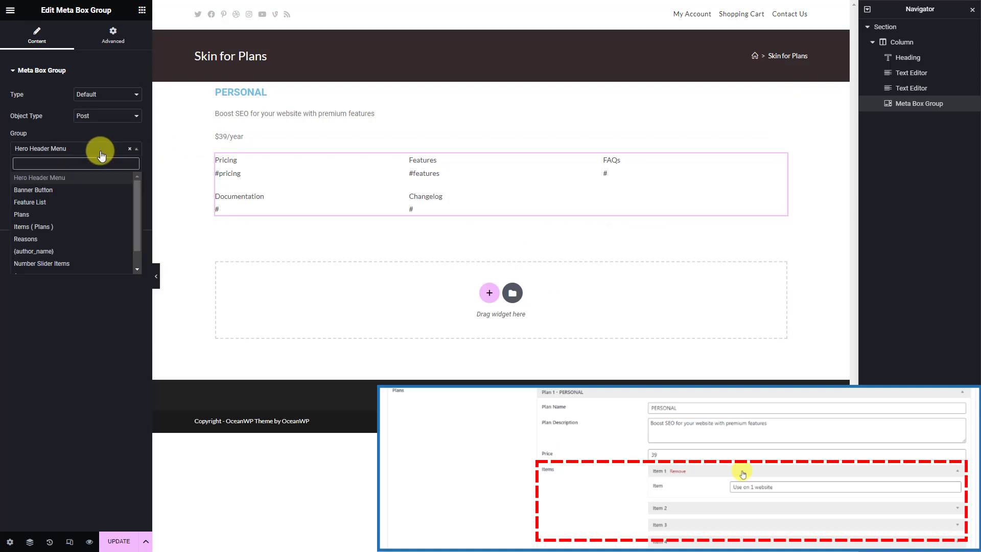
click(78, 228)
click(125, 183)
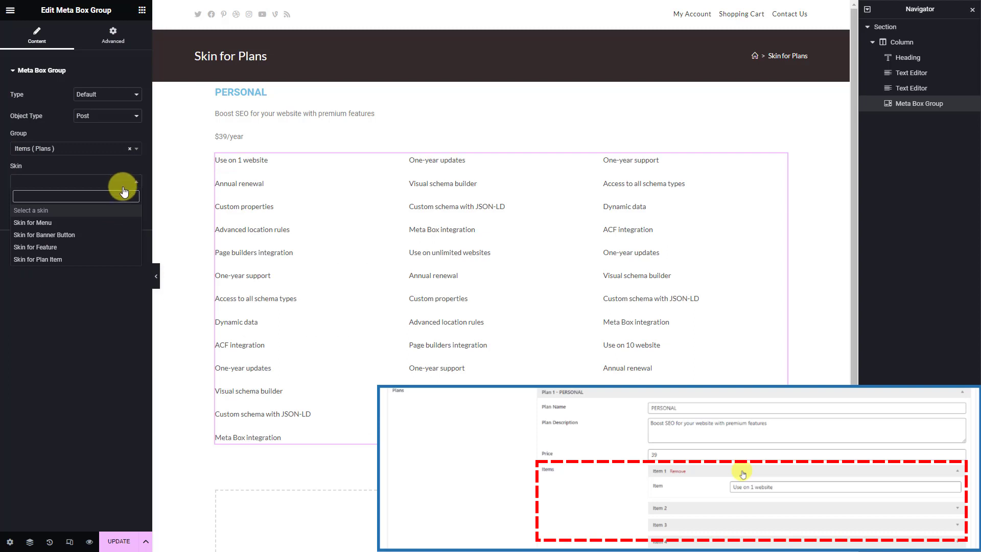
click(90, 260)
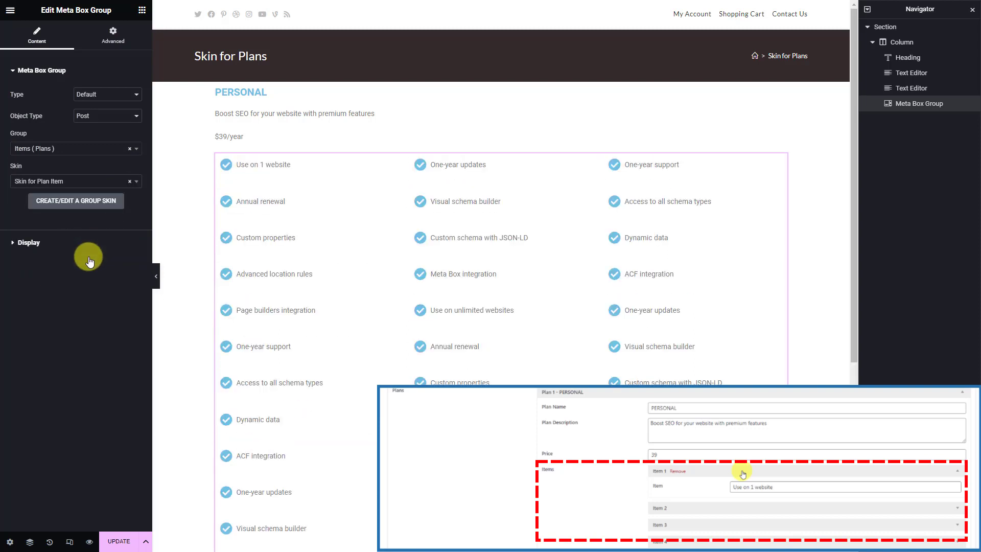
Set the group widget to 1 column and Sub-group type, then save Skin for Plans
click(88, 246)
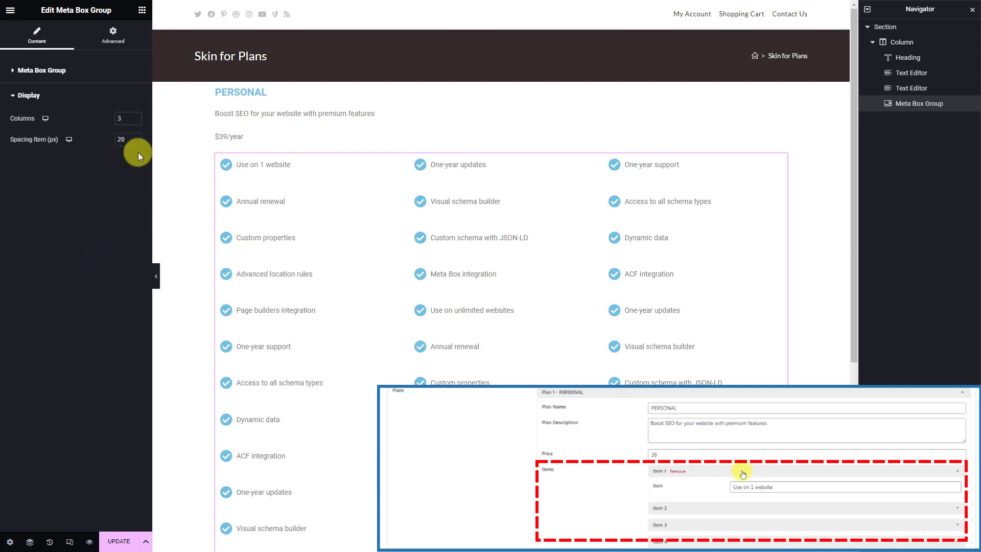
click(135, 121)
click(135, 121)
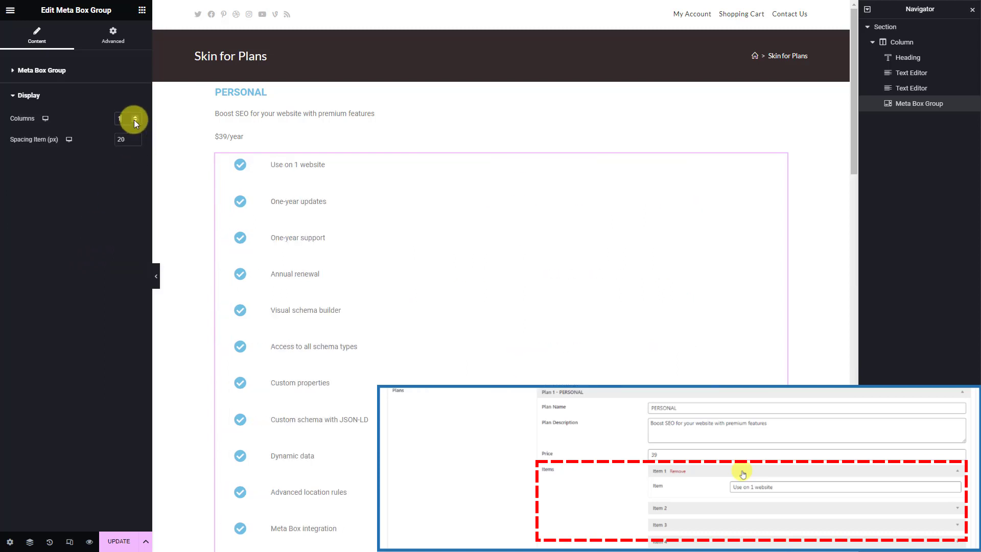
click(83, 74)
click(120, 94)
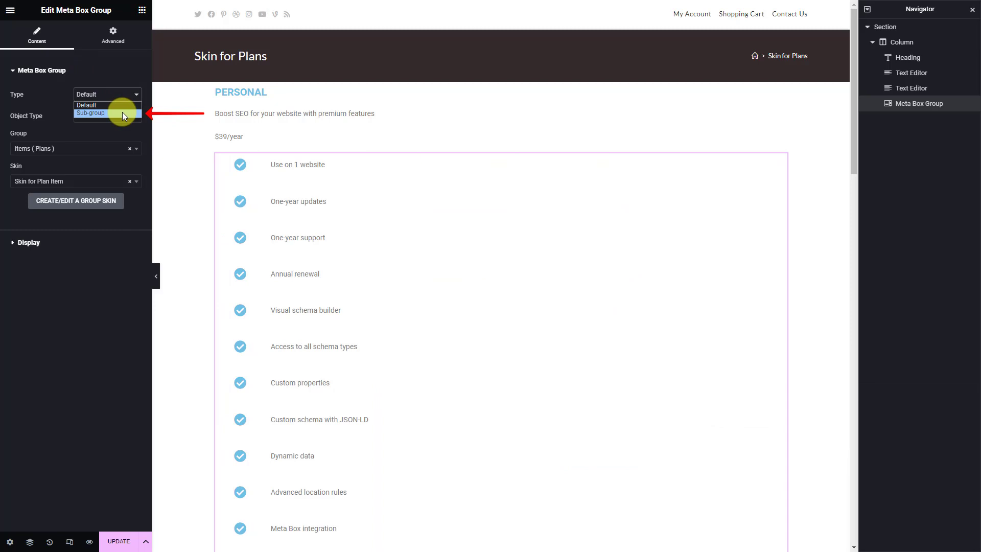
click(122, 113)
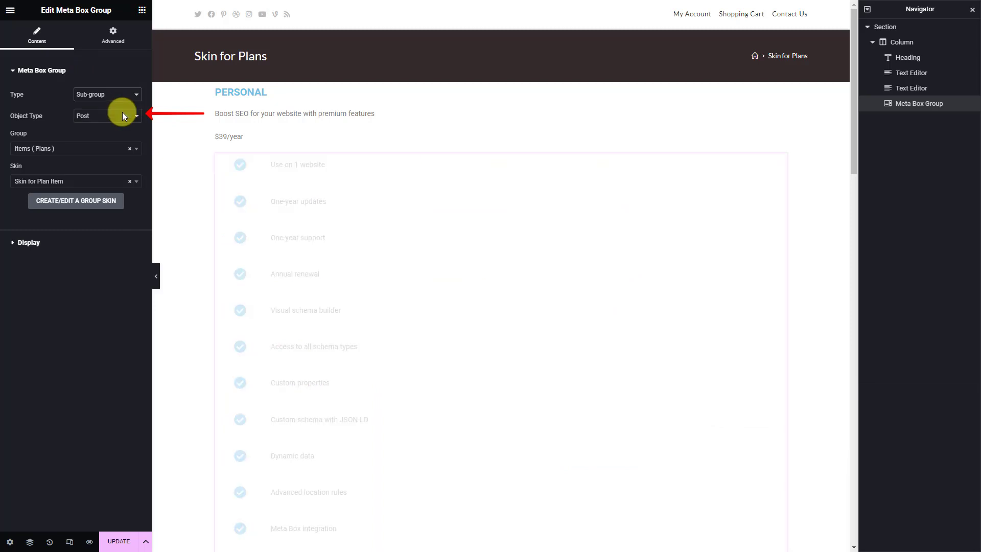
click(119, 540)
click(760, 481)
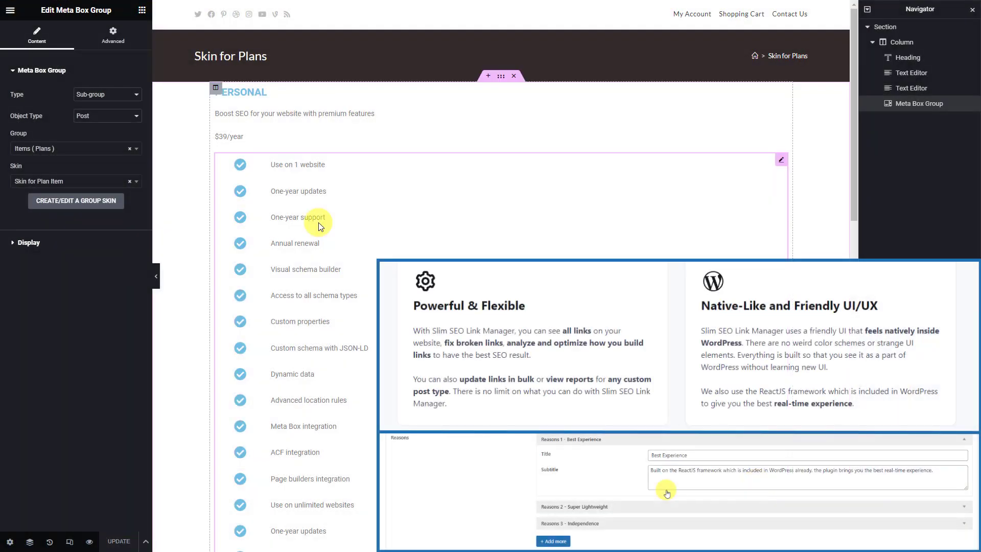
Add another new Meta Box Group Skin template from the Theme Builder
click(10, 10)
click(81, 78)
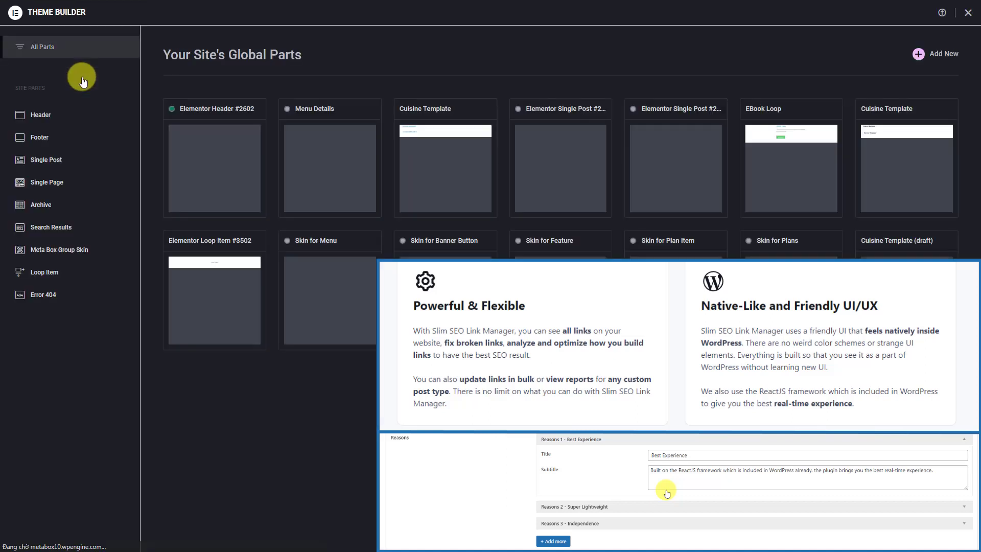
click(99, 250)
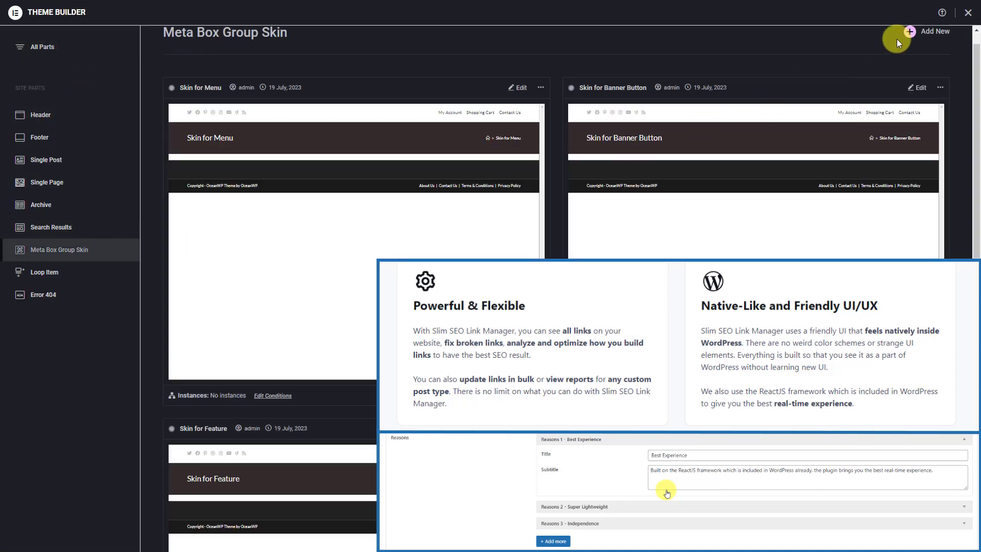
click(909, 32)
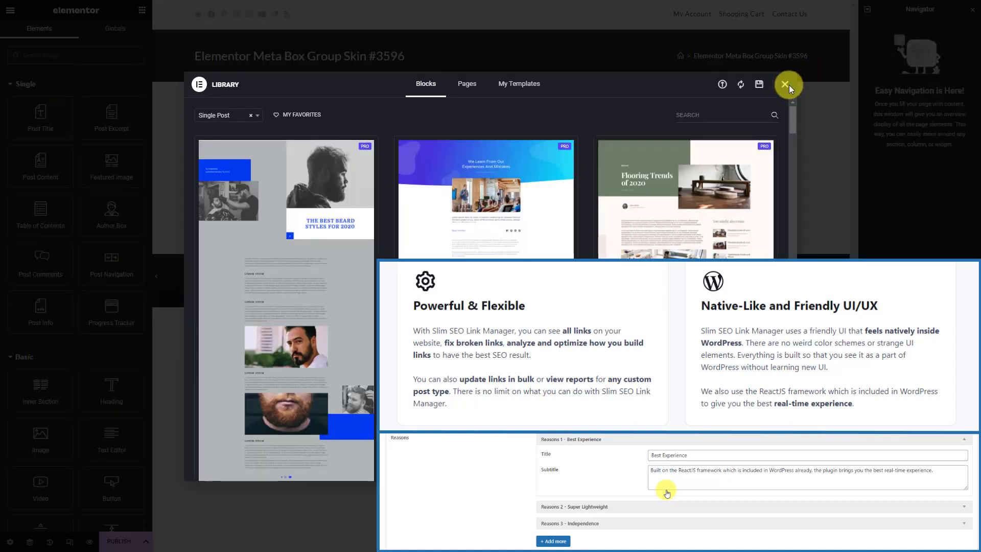
click(786, 85)
Rename the template to 'Skin for Reasons' and set its status to Published
click(10, 541)
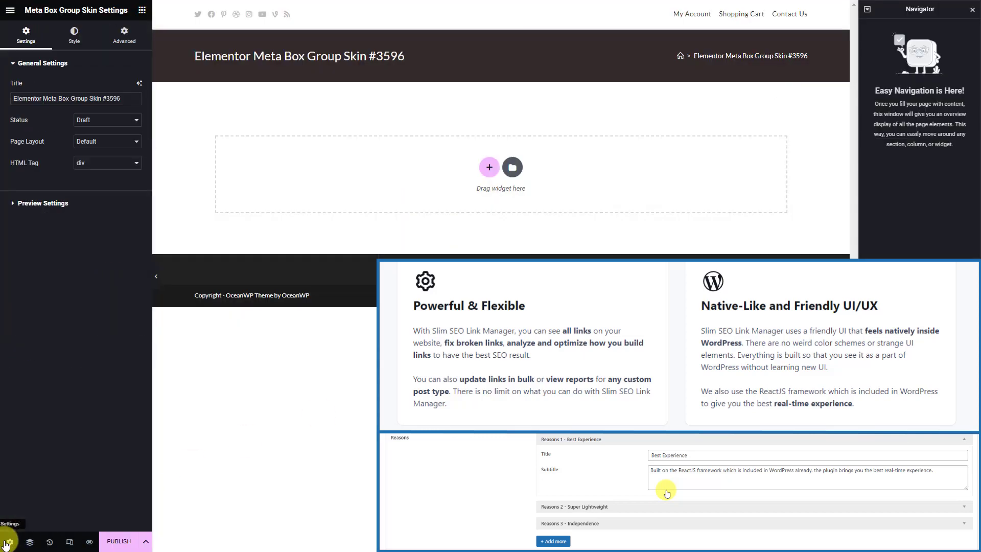
triple_click(127, 99)
text(Skin for Reasons)
click(122, 120)
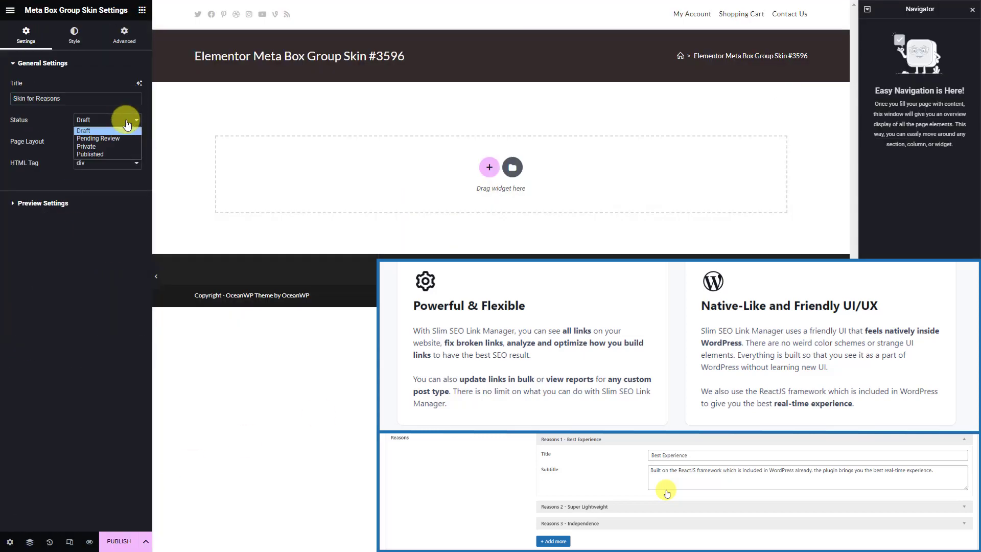
click(120, 154)
Set the preview to Page > Dynamic Landing Page and apply it
click(94, 204)
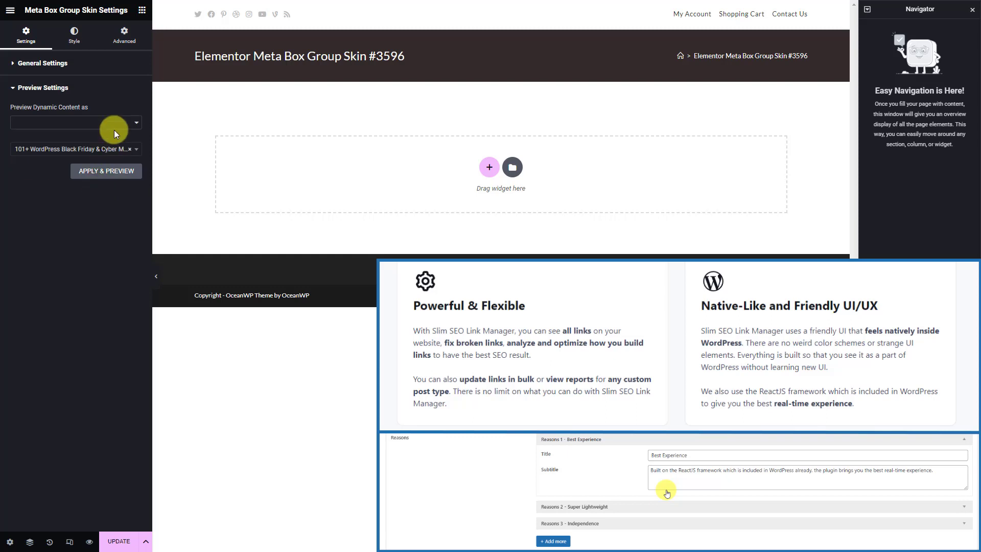
click(116, 123)
click(102, 149)
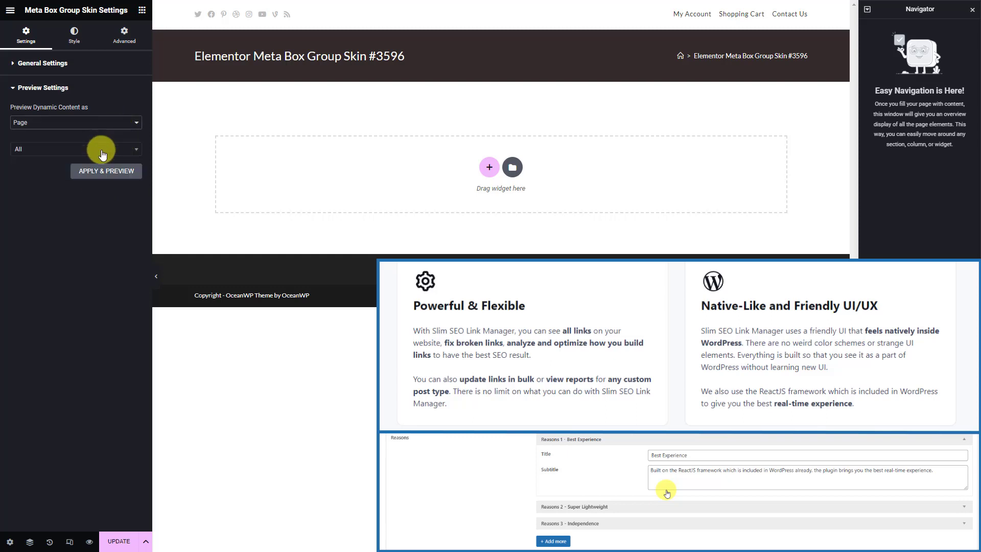
click(102, 151)
text(Dynamic)
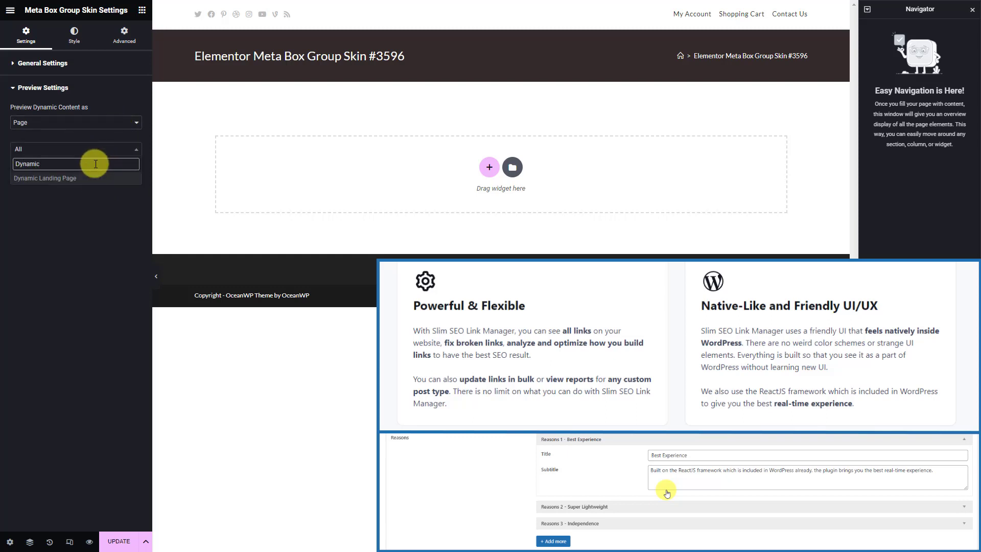
click(93, 179)
click(102, 173)
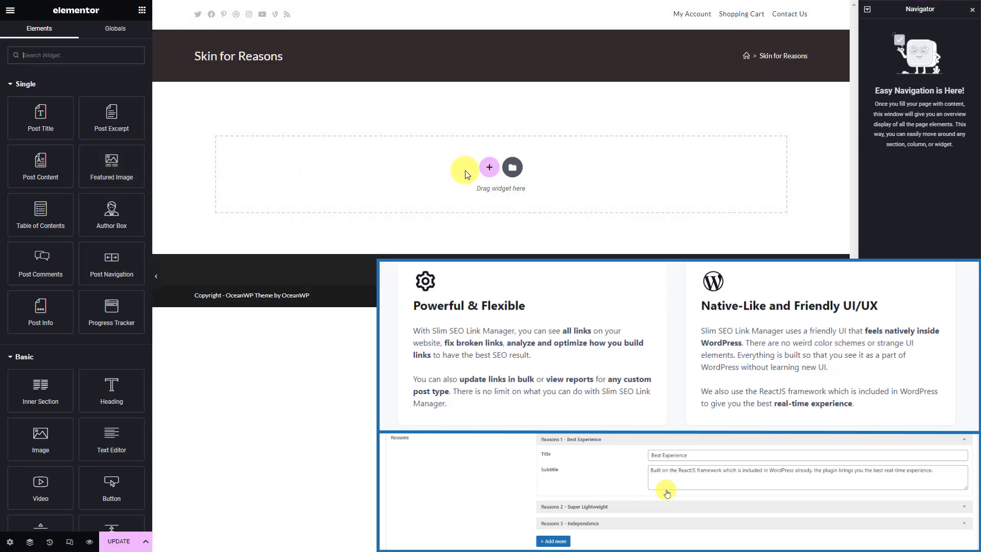
click(488, 166)
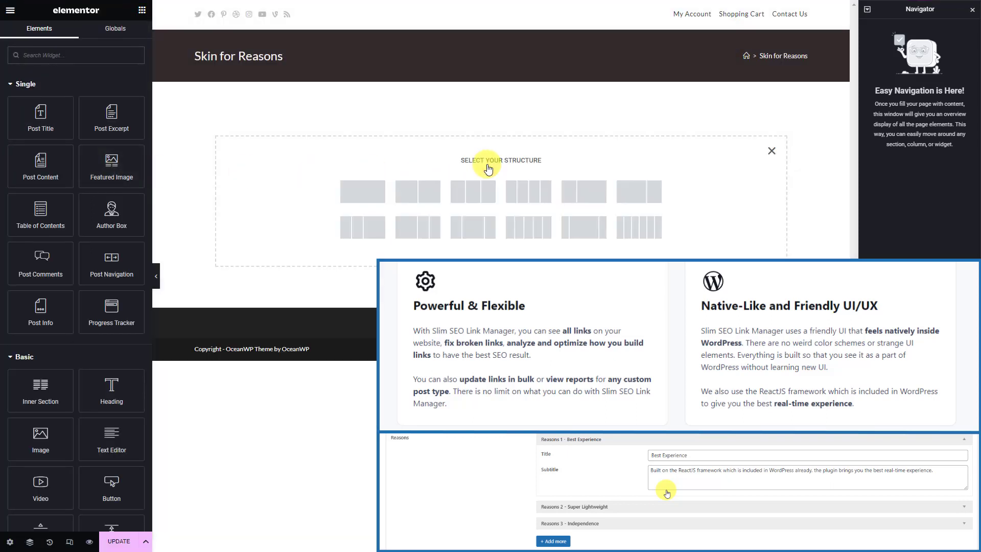
Add a one-column section with a heading bound to the Reasons Title Meta Box field
click(367, 197)
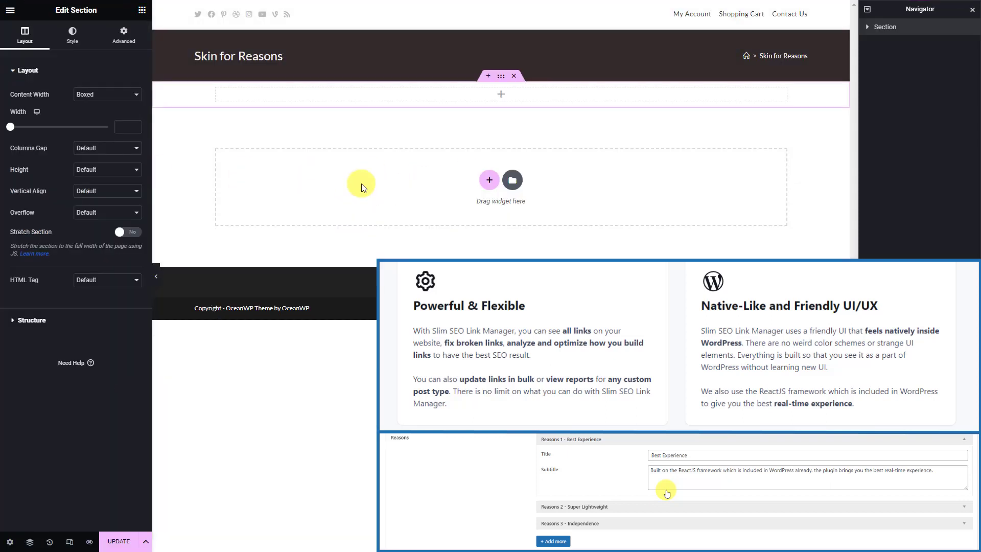
click(345, 96)
click(114, 54)
text(hea)
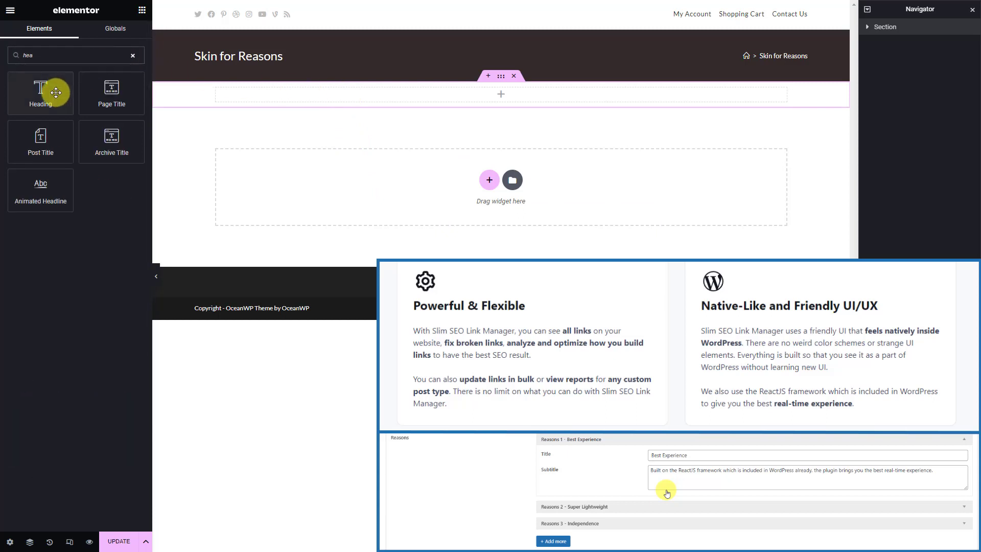
drag(56, 92, 269, 93)
click(135, 107)
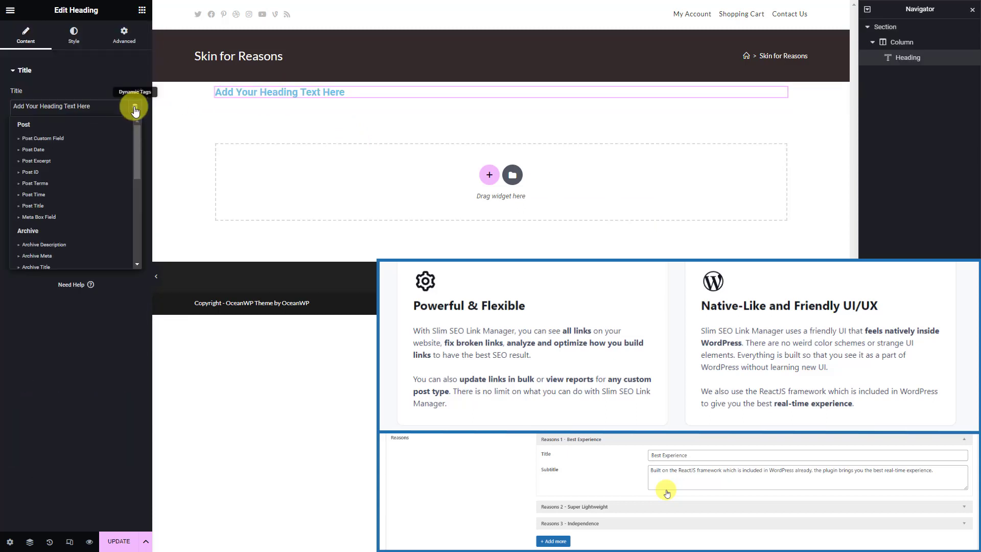
click(73, 216)
click(127, 155)
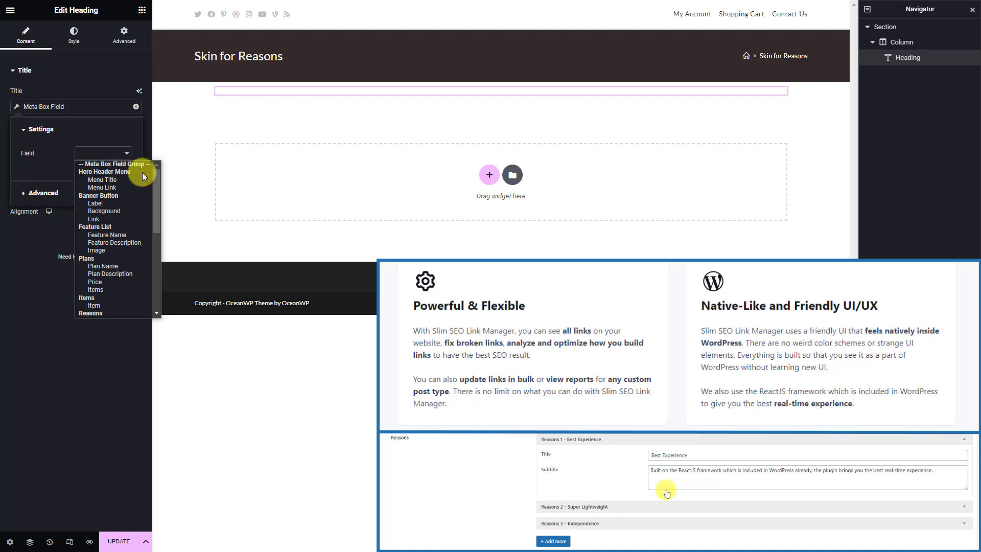
drag(156, 182, 155, 205)
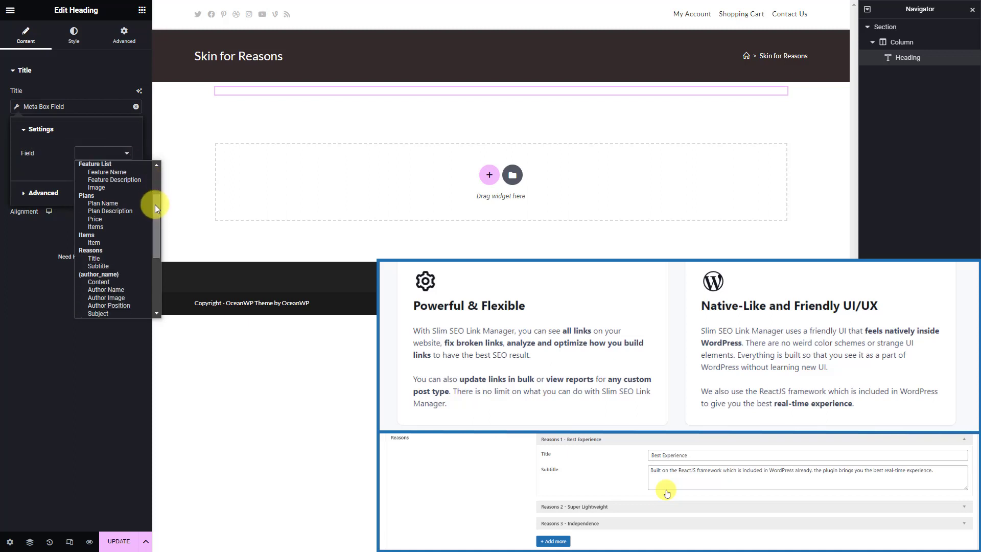
click(116, 258)
click(140, 10)
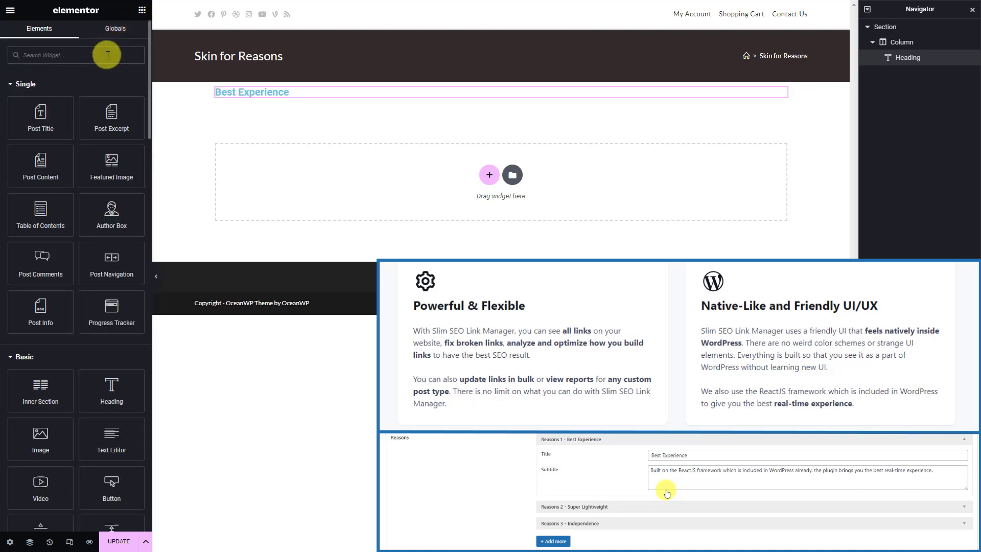
Add a text block bound to the Reasons Subtitle field and save the skin
click(106, 55)
text(text)
drag(116, 92, 252, 97)
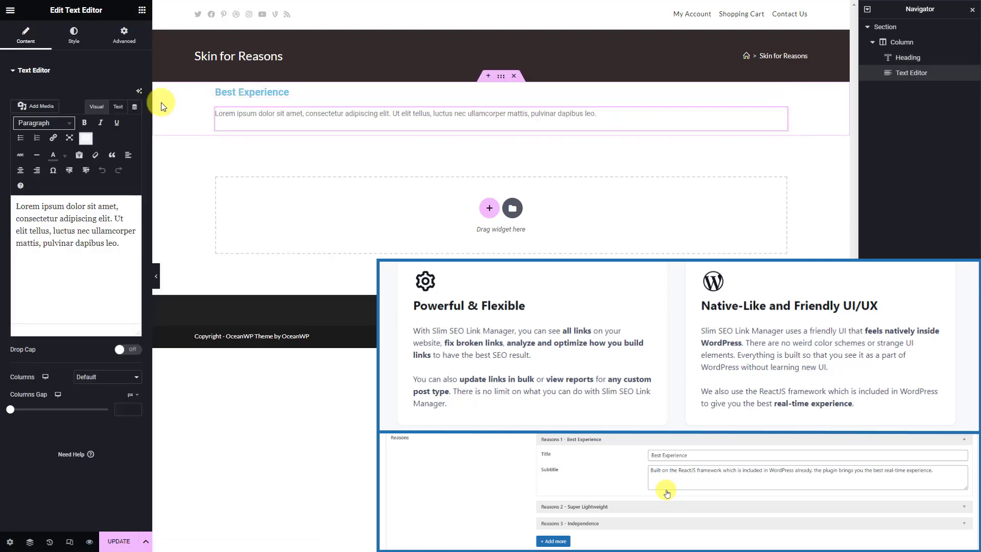
click(139, 90)
click(80, 213)
click(123, 155)
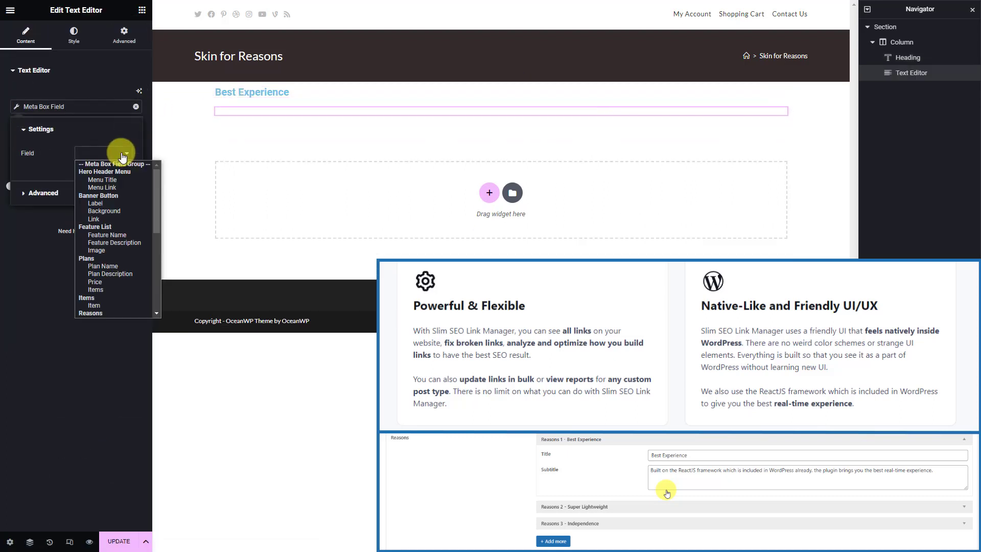
scroll(155, 204, down, 1)
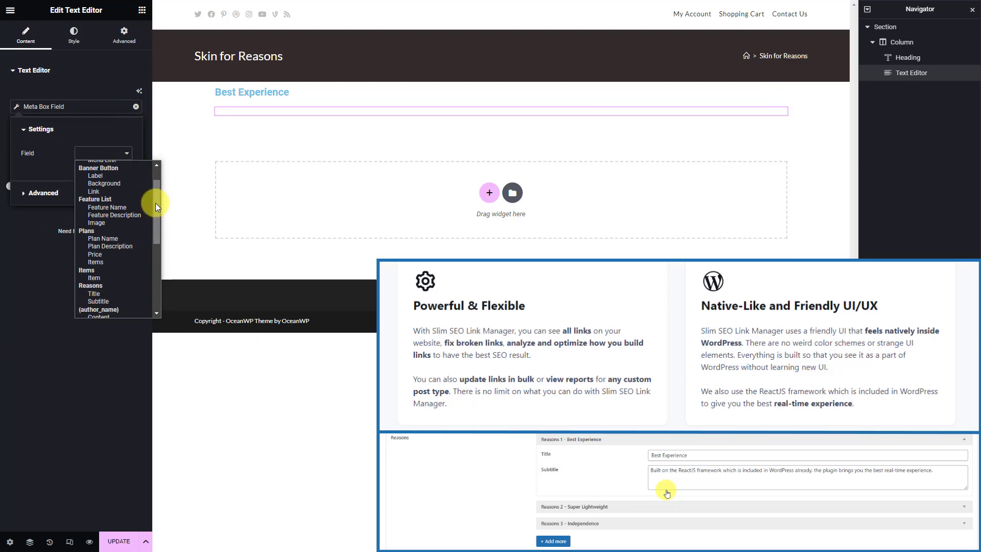
click(124, 302)
click(117, 541)
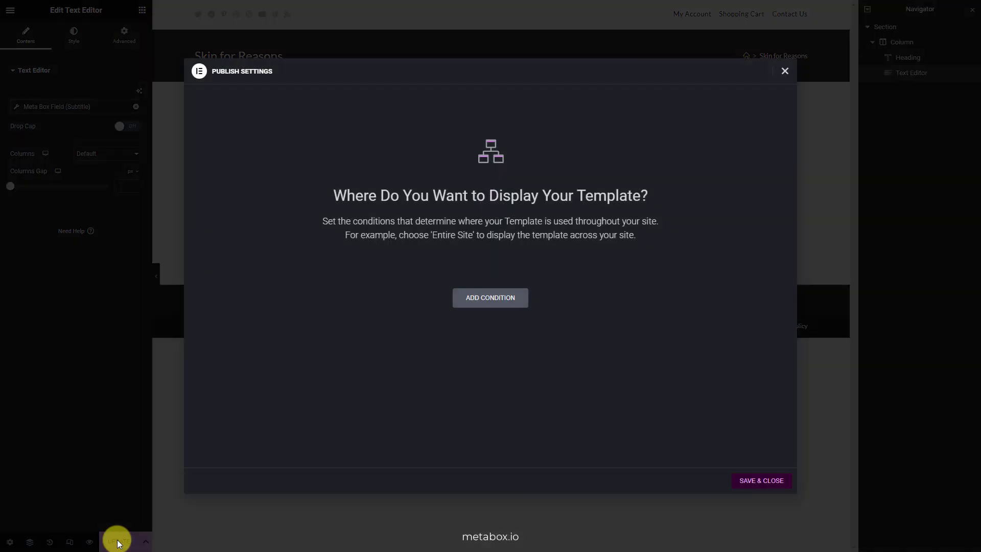
click(757, 482)
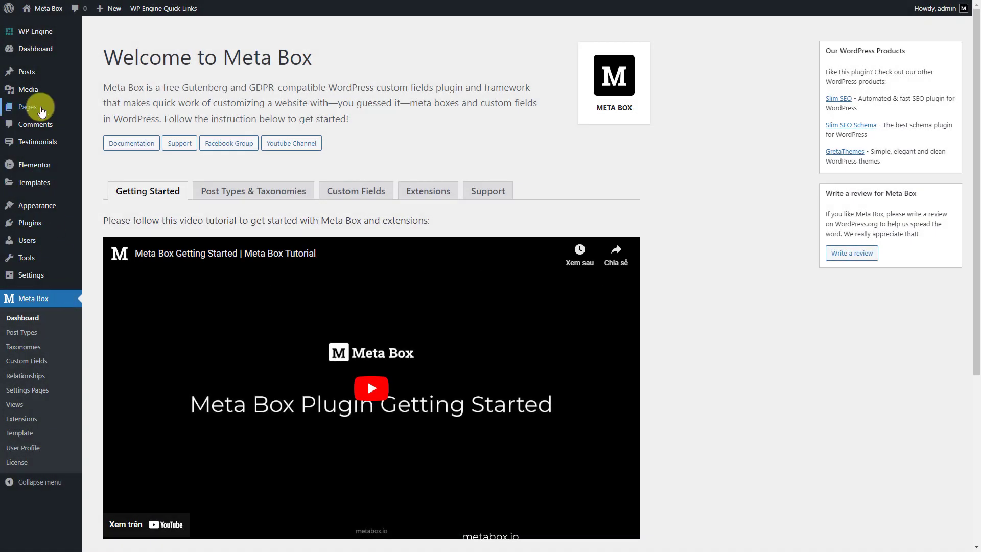
Open the Dynamic Landing Page from All Pages and launch Edit with Elementor
mouse_move(31, 107)
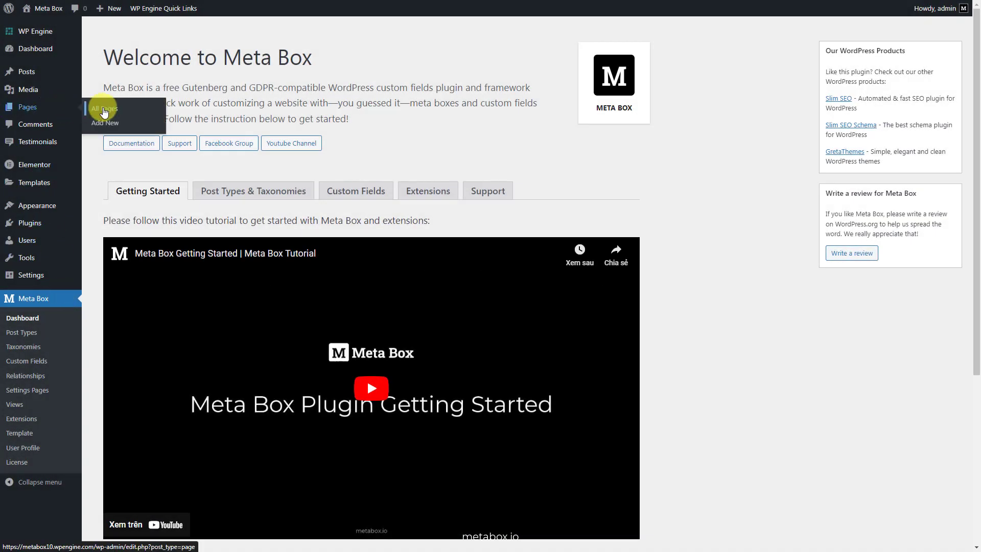
click(104, 111)
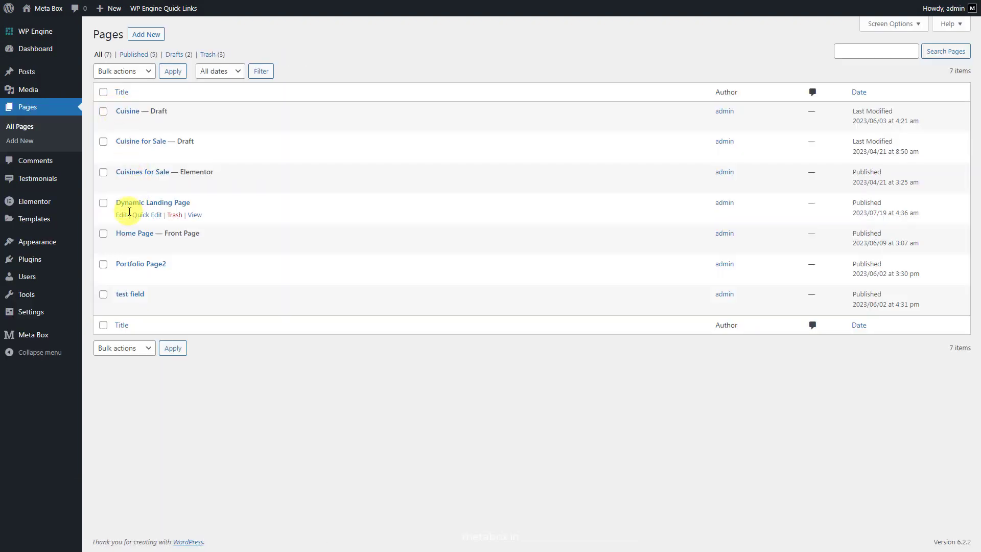
click(123, 215)
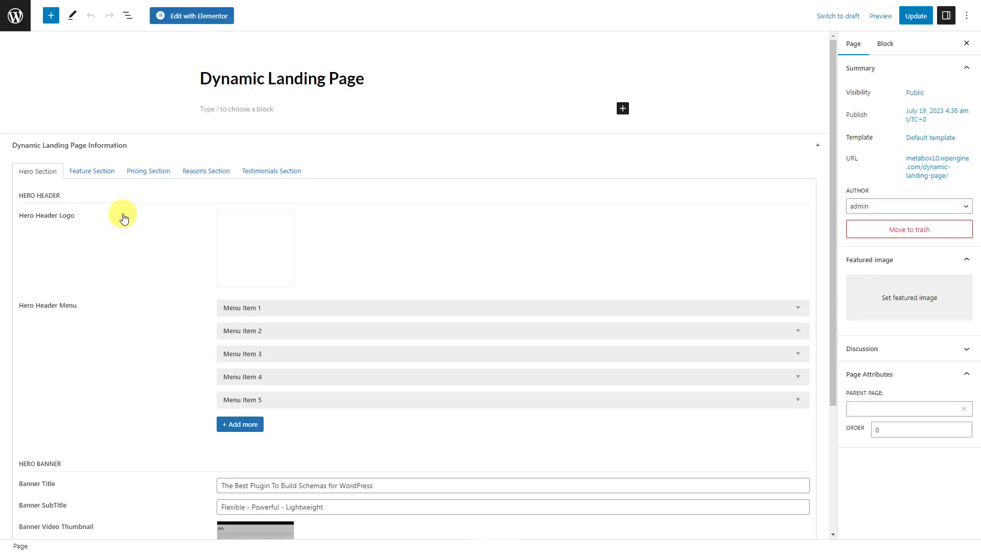
click(198, 15)
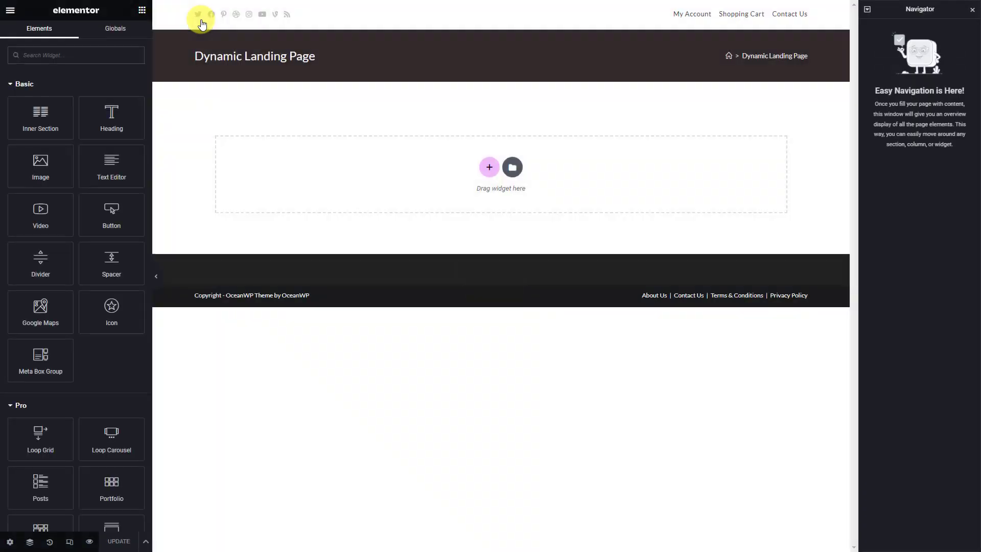
Set the Dynamic Landing Page's Page Layout to Elementor Canvas in Page Settings
click(9, 542)
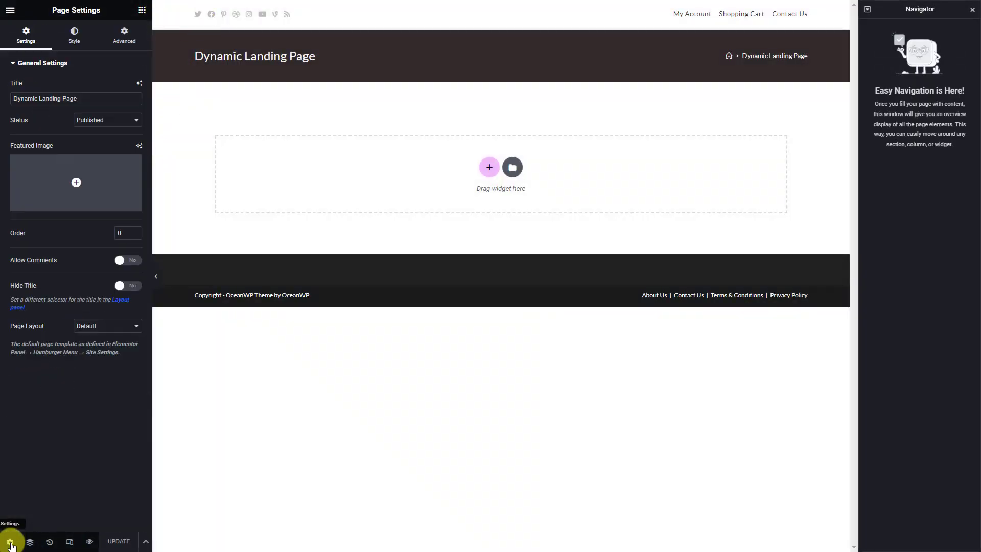
click(108, 328)
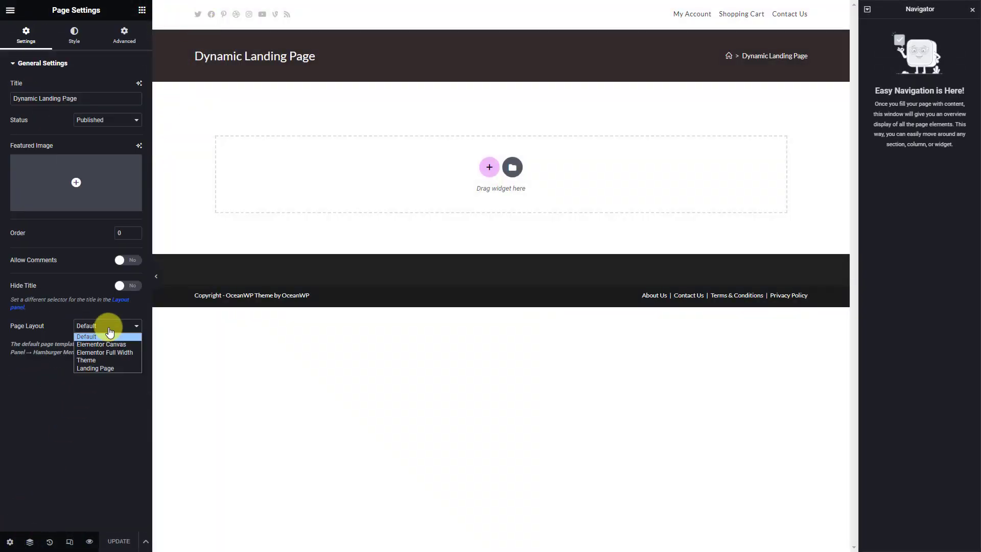
click(130, 346)
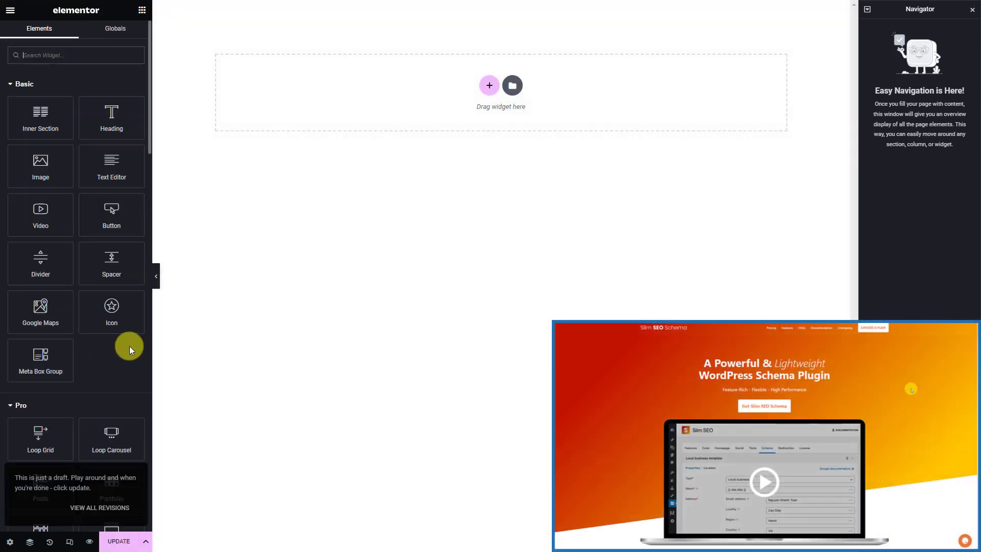
Add a two-column section with a left-column Image bound to the Meta Box Hero Header Logo field
click(490, 85)
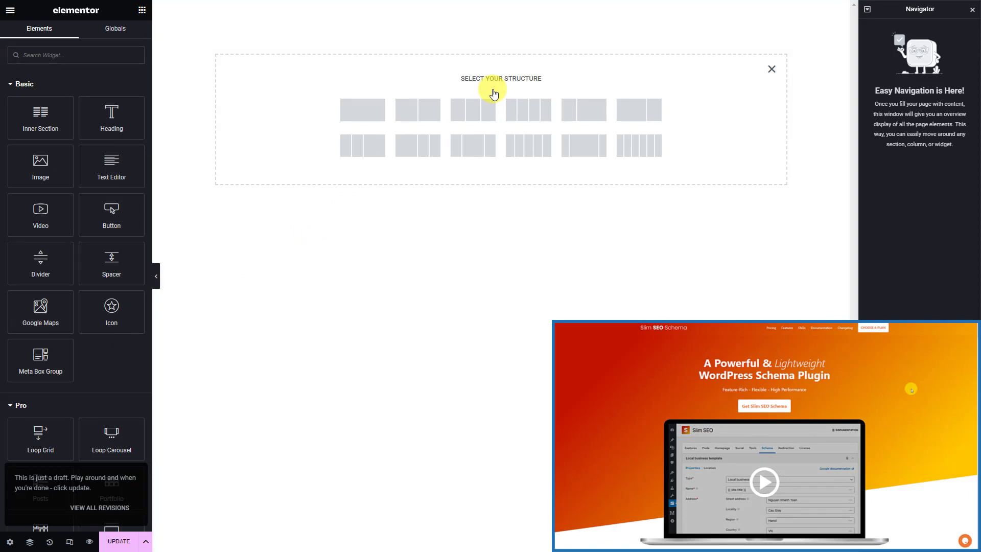
click(434, 119)
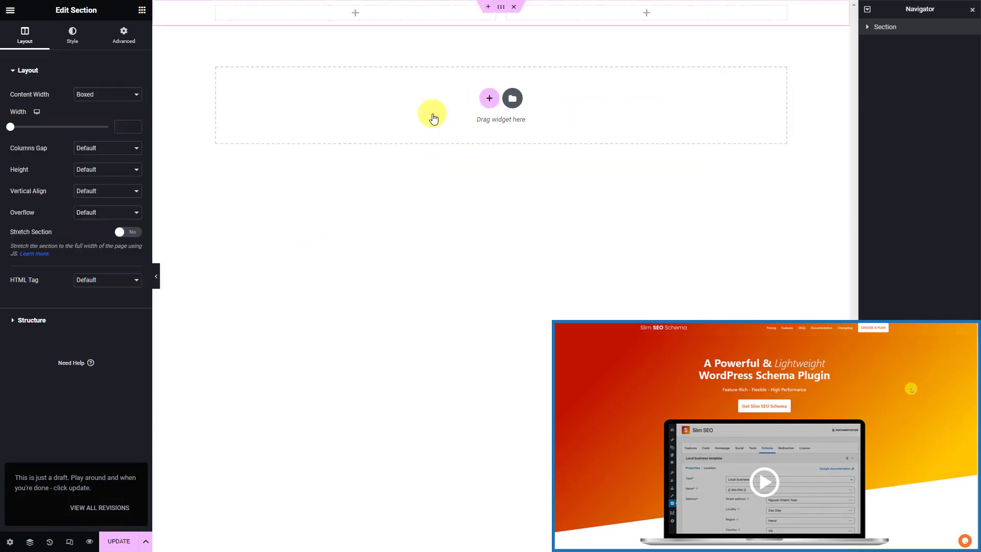
click(398, 17)
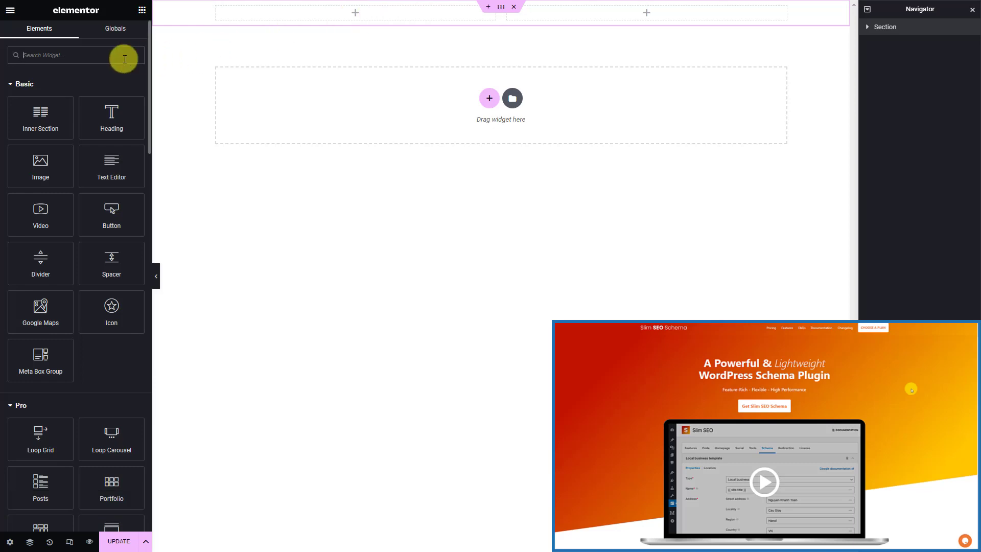
text(image)
drag(41, 91, 316, 19)
click(134, 150)
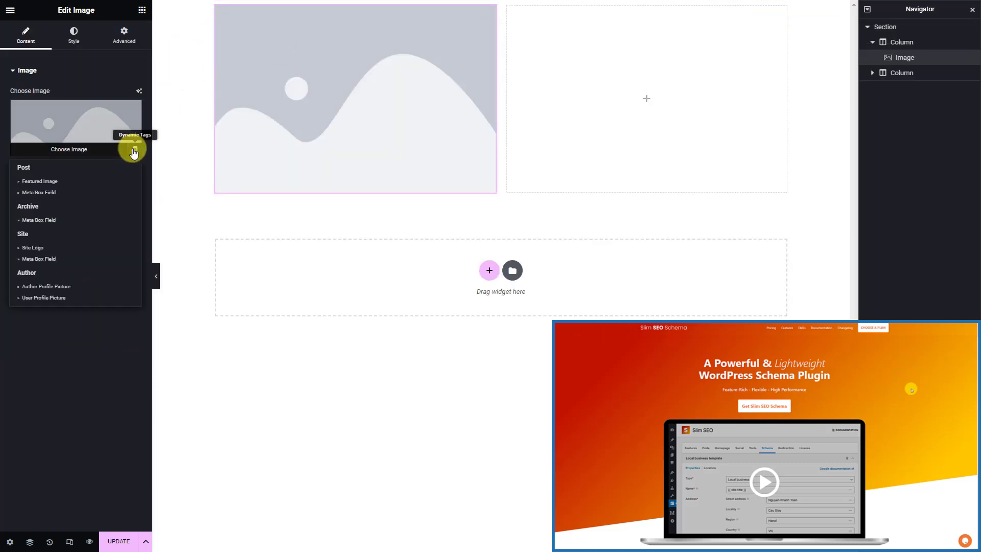
click(97, 192)
click(126, 153)
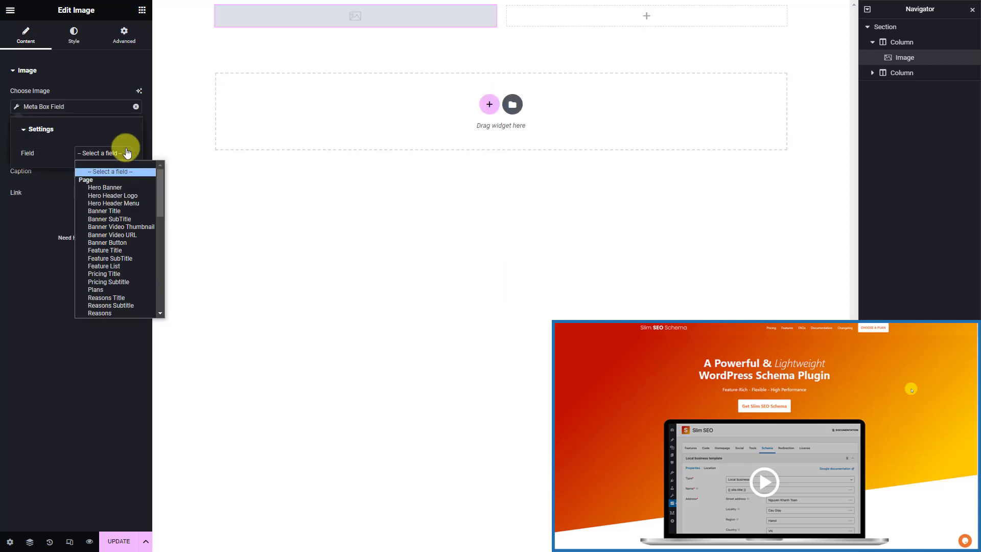
click(142, 196)
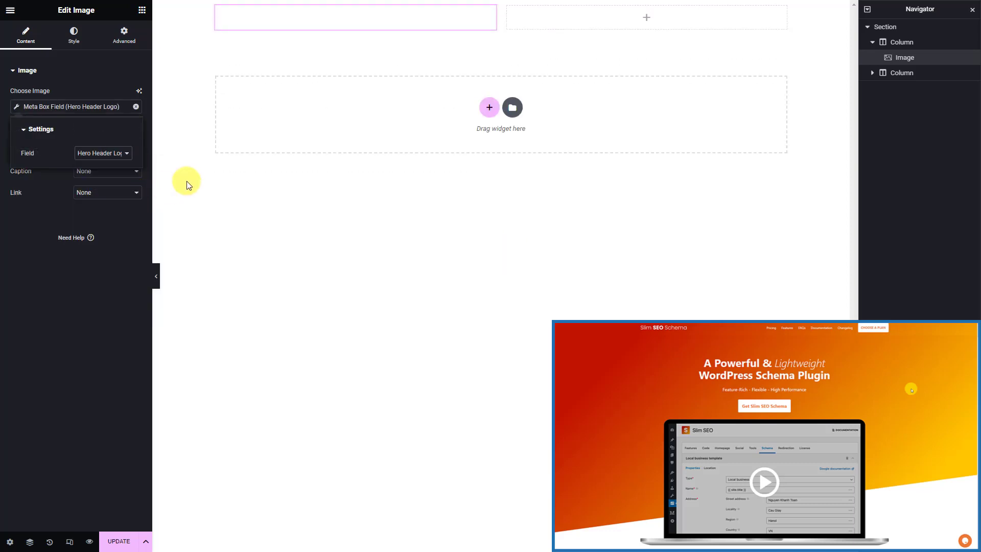
click(562, 25)
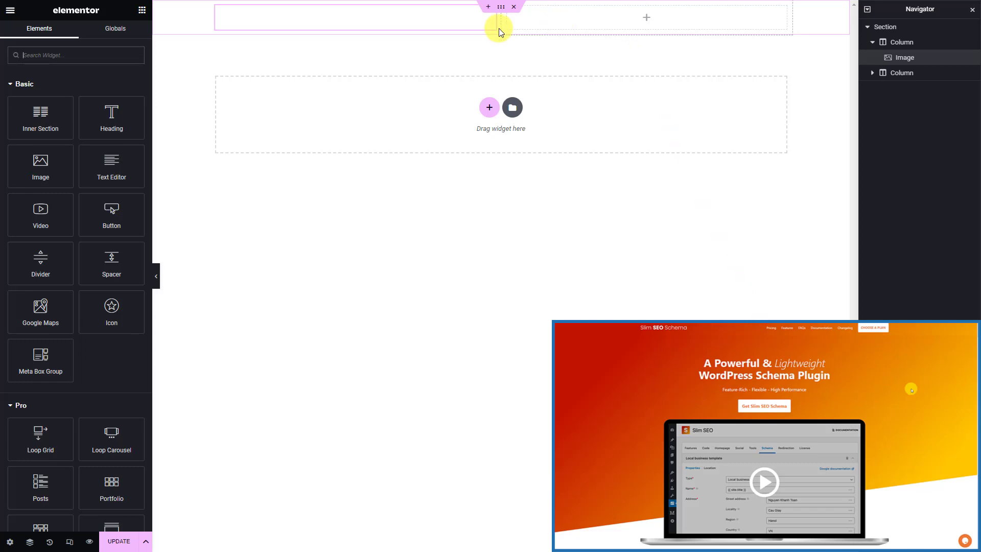
Place a Meta Box Group in the right column showing Hero Header Menu with Skin for Menu
click(123, 59)
text(meta)
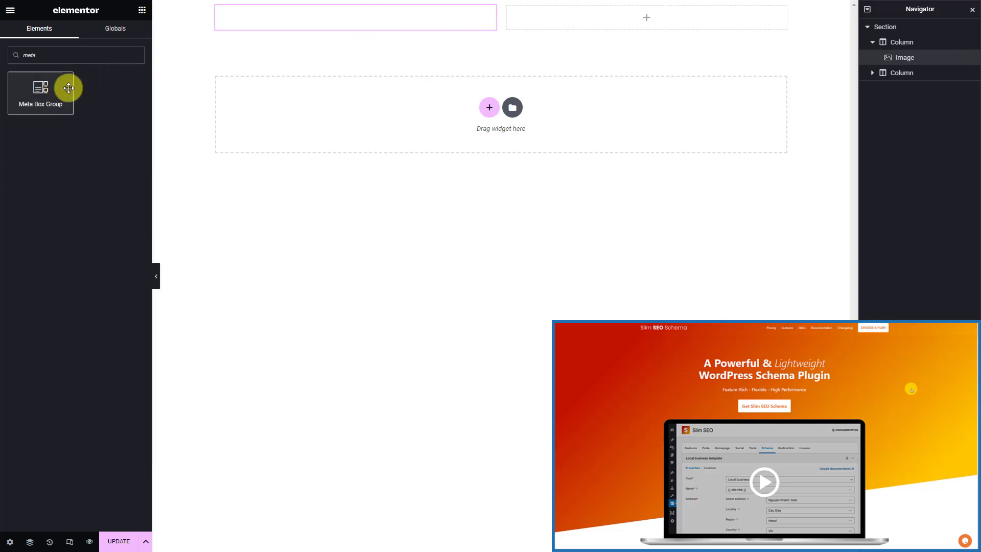
drag(68, 87, 602, 15)
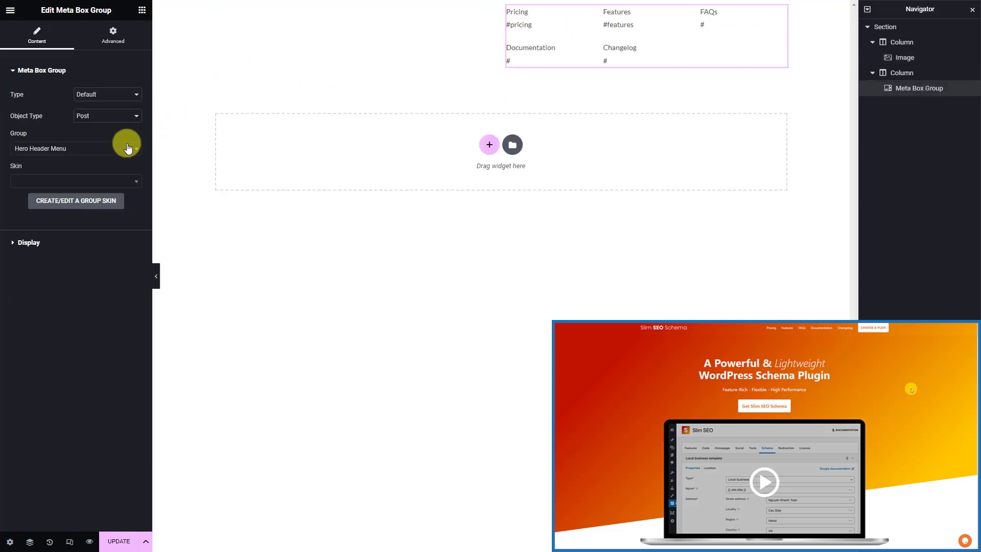
click(101, 153)
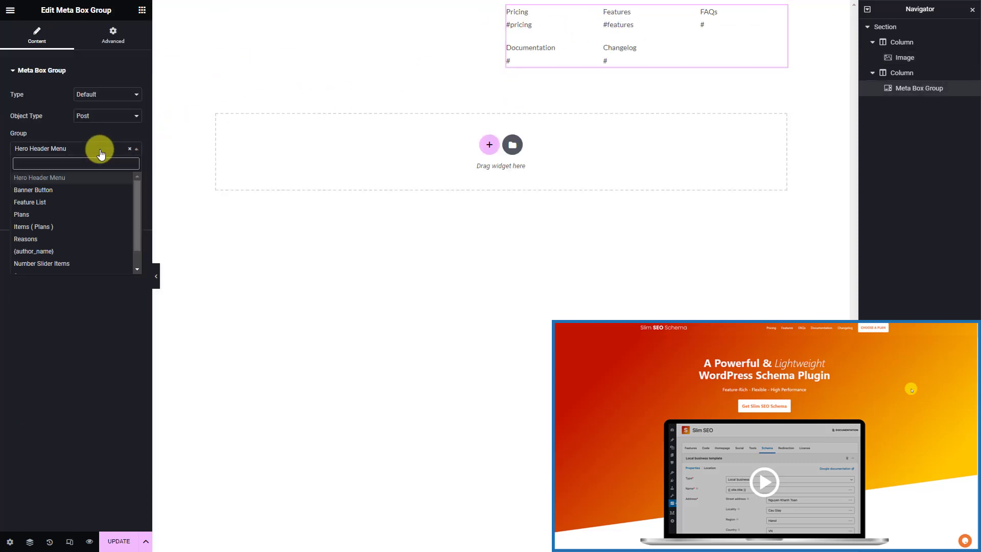
click(90, 179)
click(84, 180)
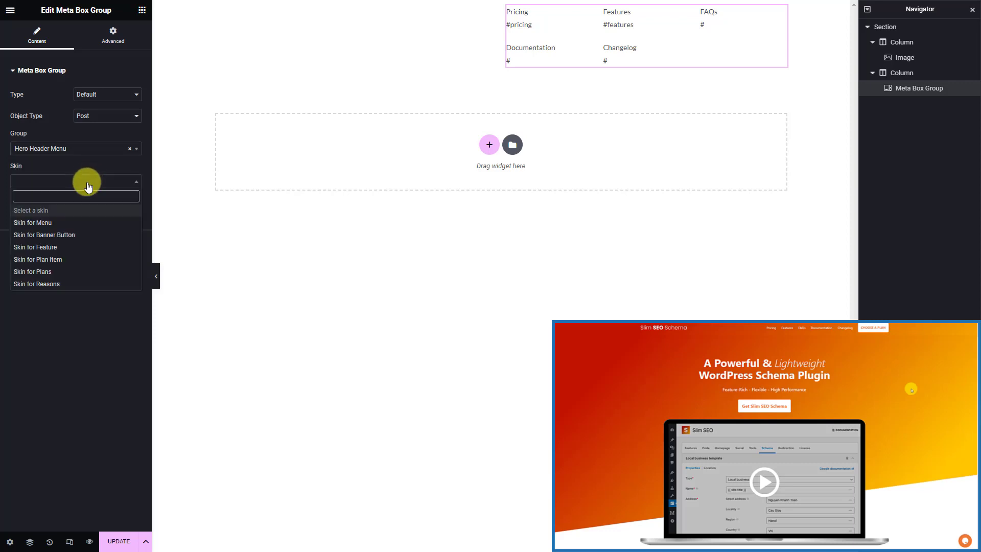
click(77, 224)
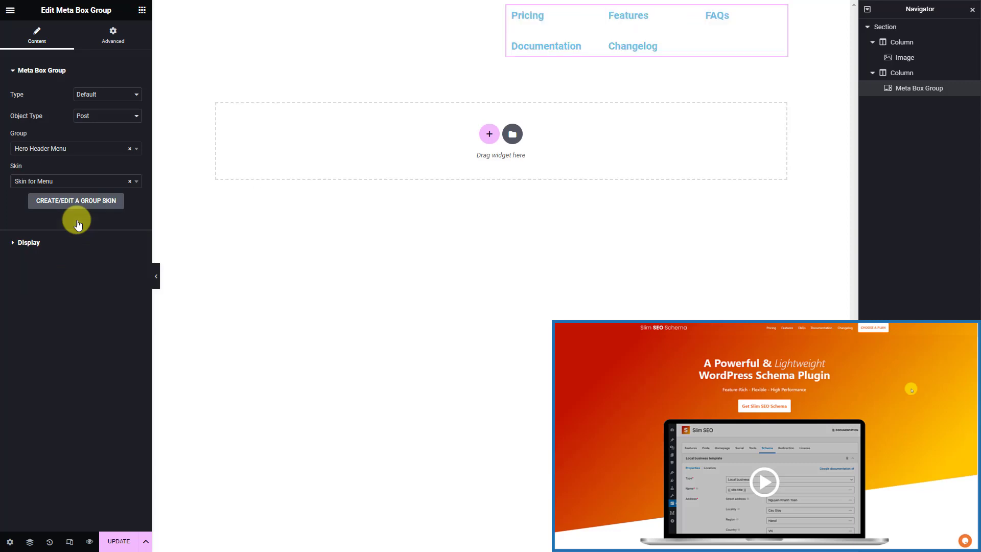
Set the menu group to 6 columns and select the section to rename it Header Section
click(71, 243)
click(135, 117)
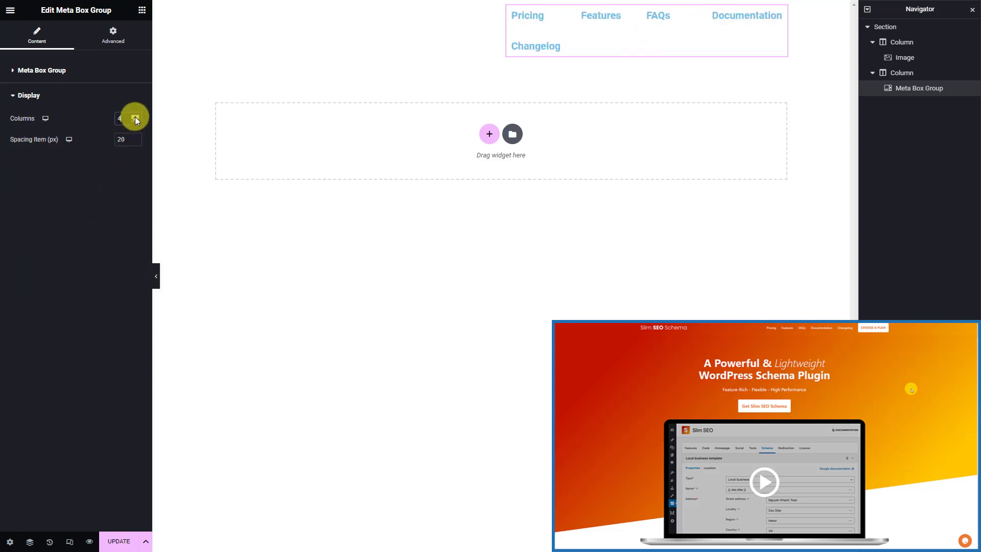
click(136, 116)
click(135, 117)
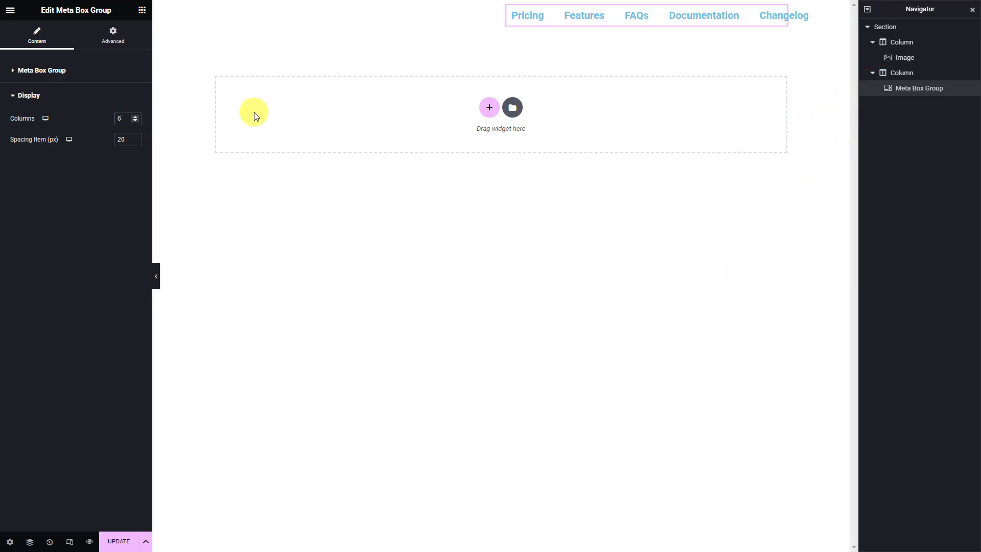
click(902, 29)
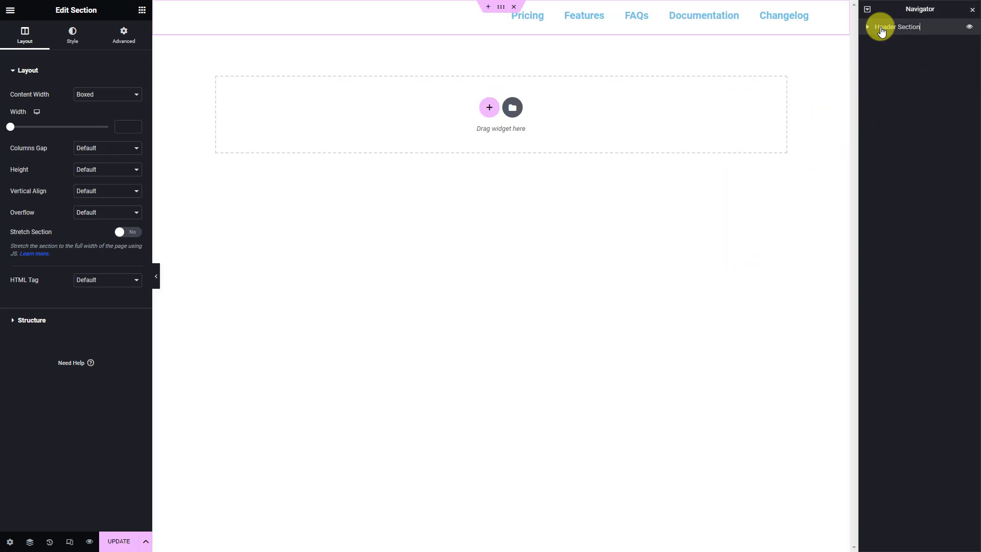
Add a single-column section with a Heading bound to the Meta Box Banner Title field
click(493, 109)
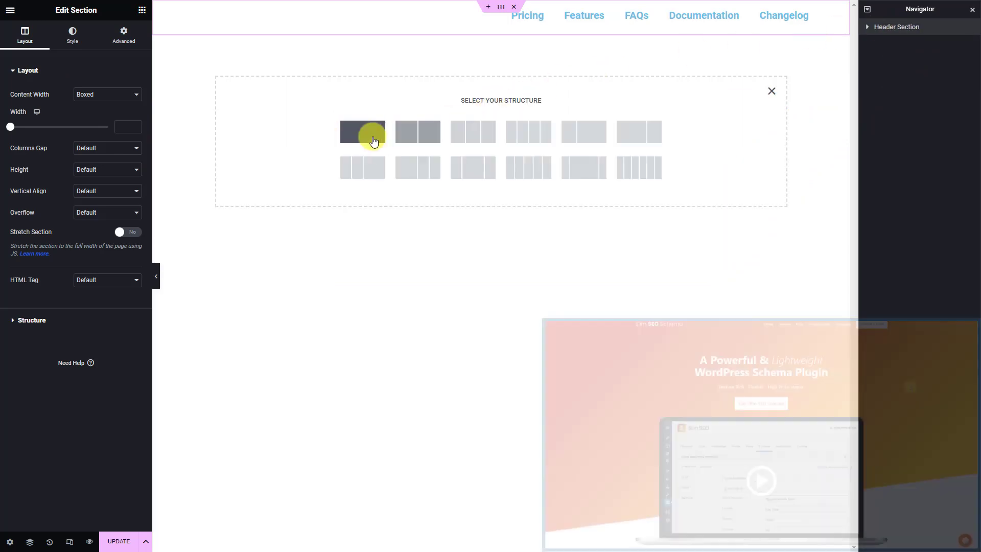
click(372, 136)
click(351, 51)
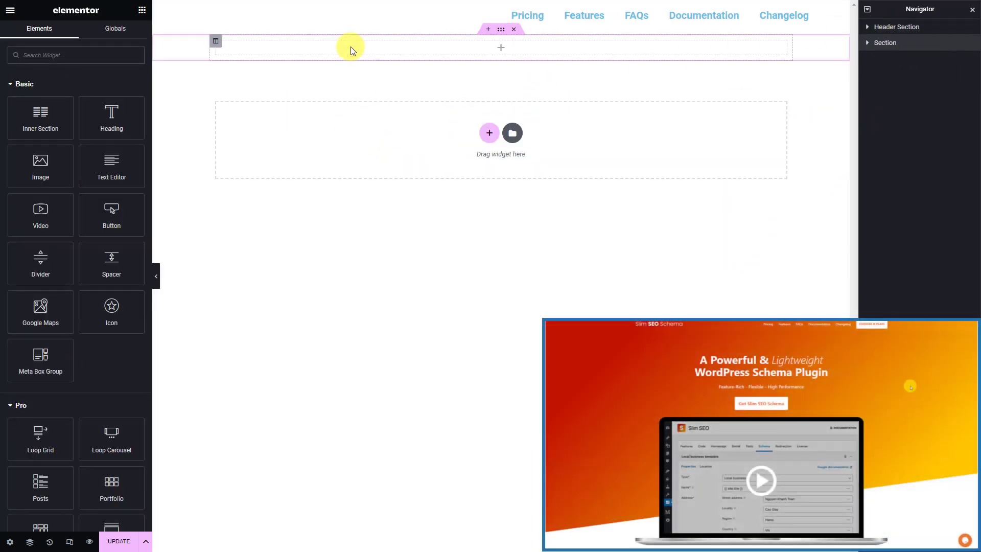
click(113, 62)
text(head)
drag(72, 84, 371, 54)
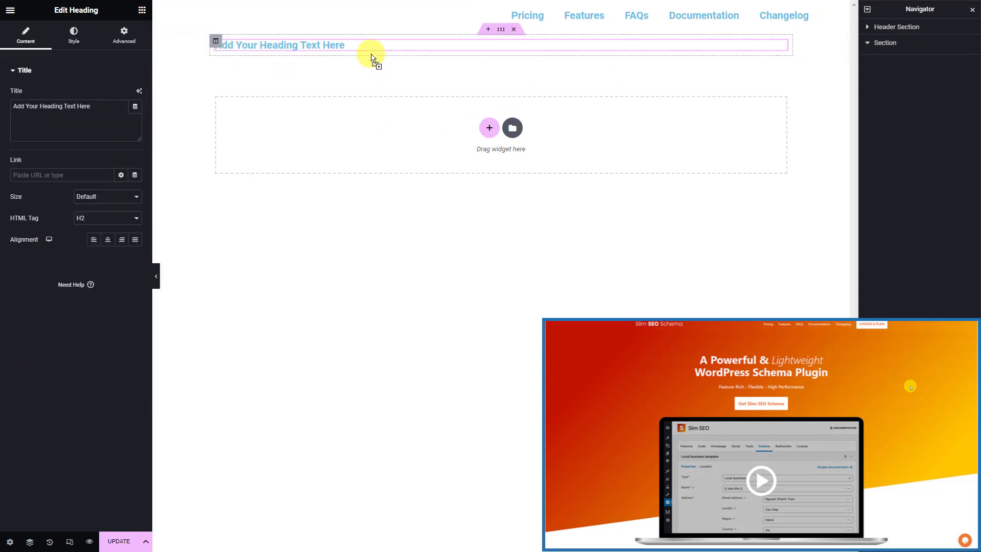
click(135, 106)
click(61, 219)
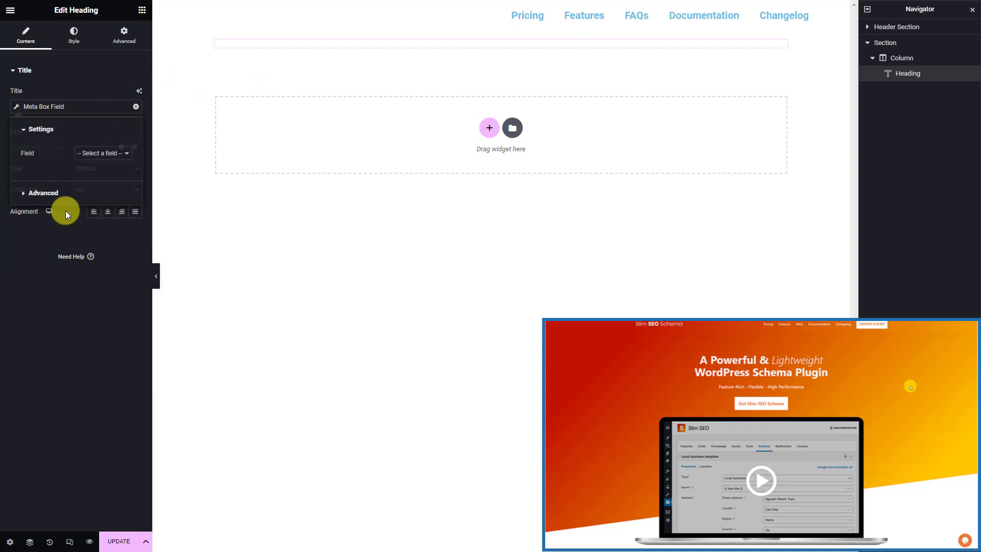
click(126, 156)
click(130, 210)
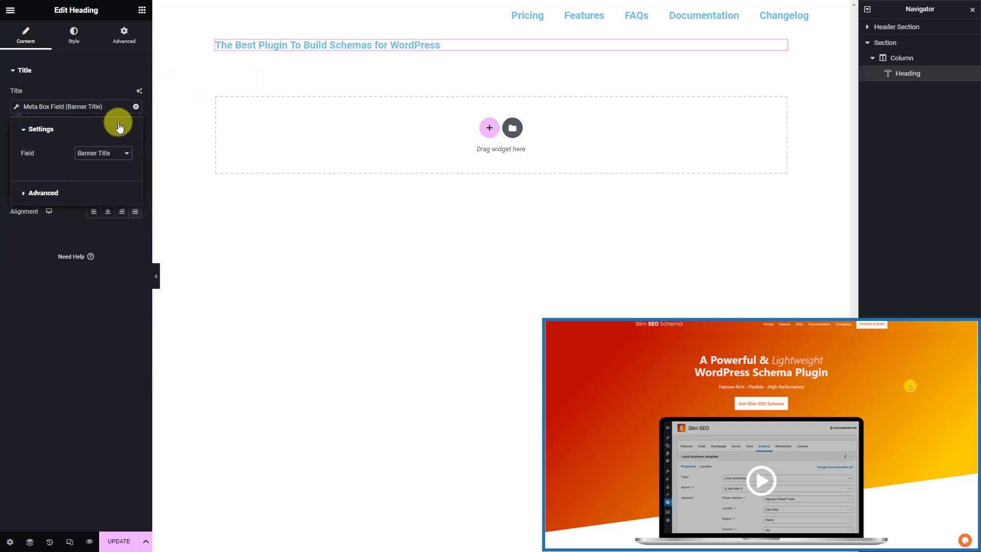
Add a Text Editor below the heading showing the Banner SubTitle field
click(141, 10)
text(text)
drag(105, 84, 252, 52)
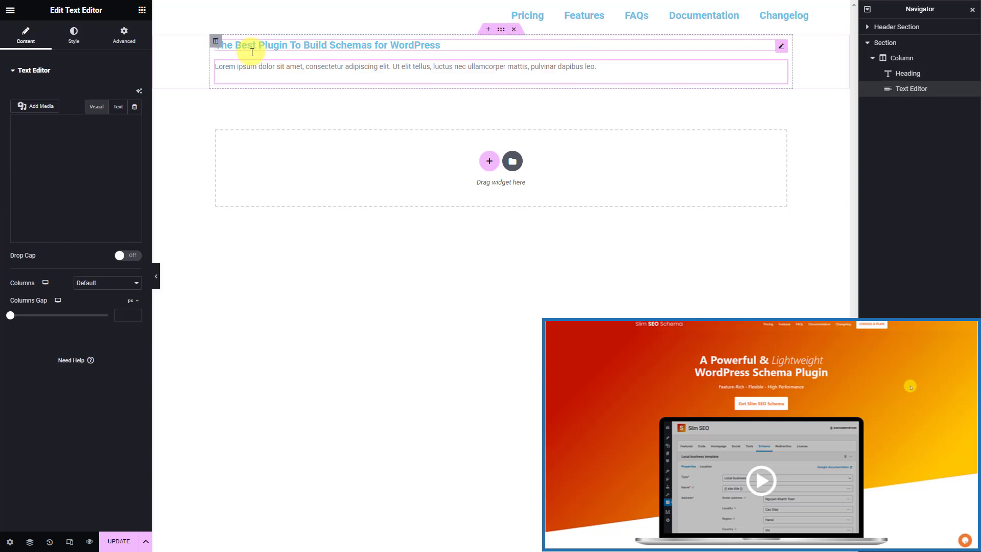
click(135, 108)
click(84, 201)
click(126, 153)
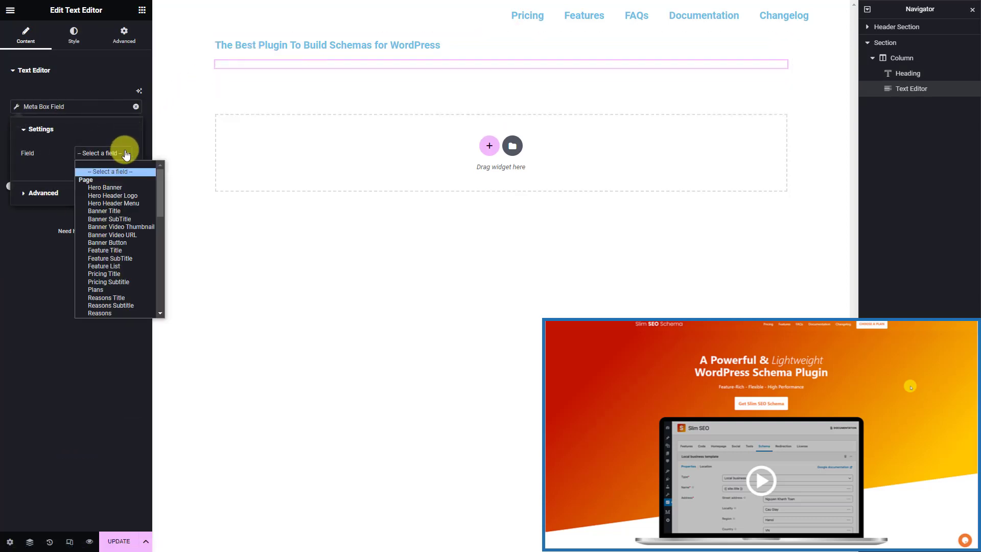
click(135, 218)
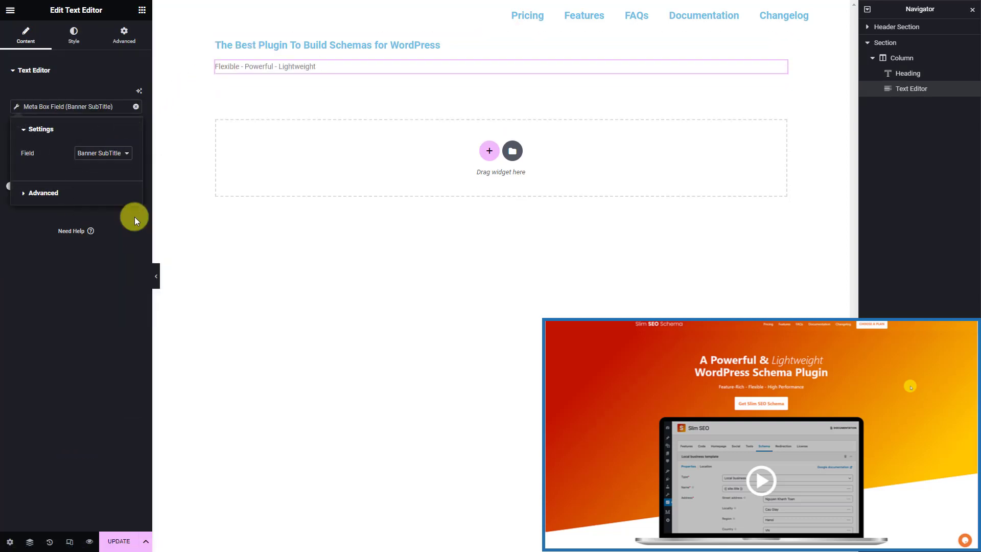
Add a Meta Box Group showing the Banner Button group with its banner button skin
click(142, 10)
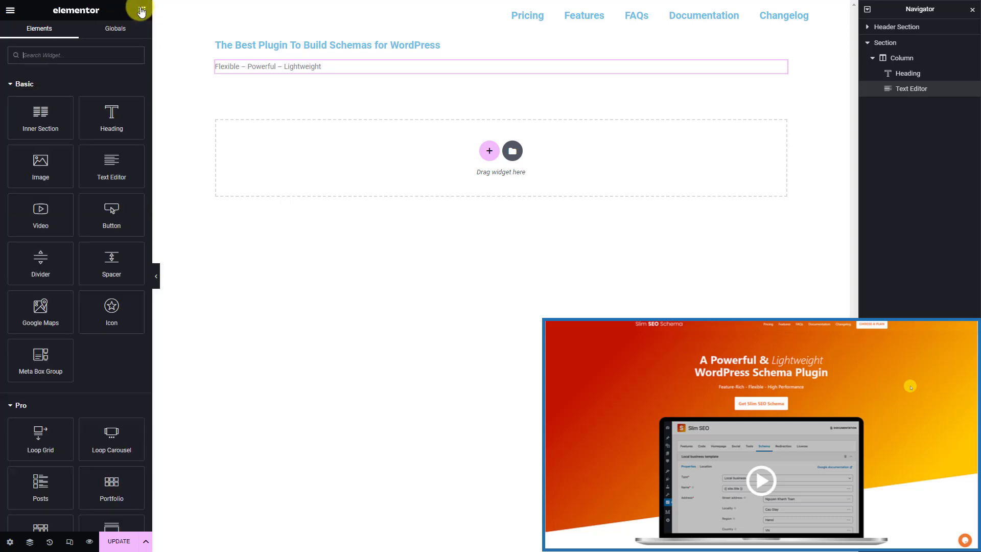
click(119, 54)
text(meta)
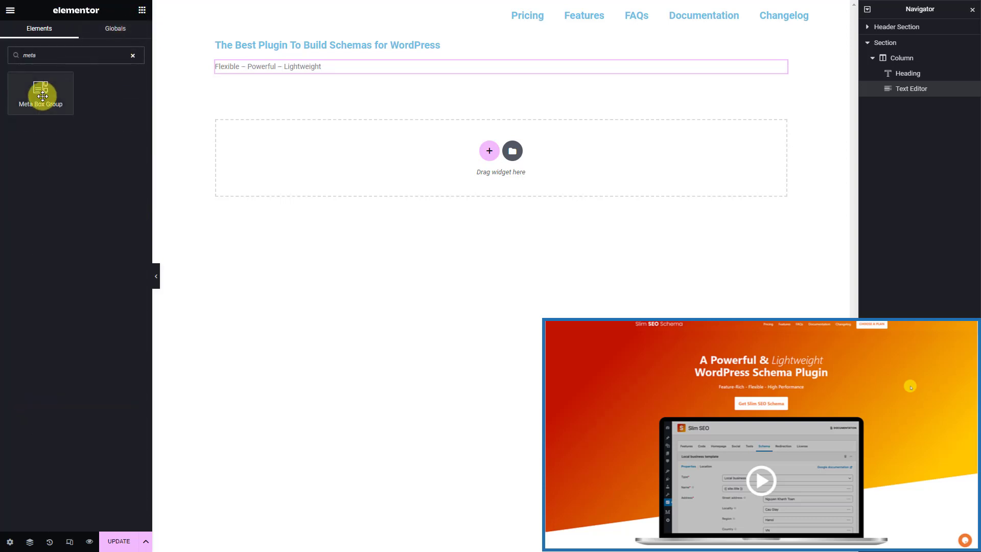
drag(41, 93, 259, 75)
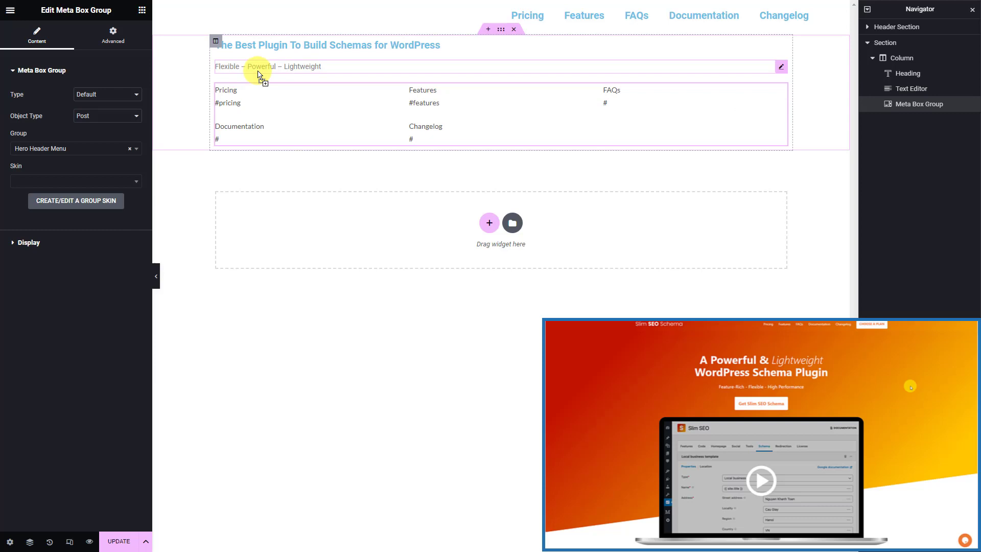
click(99, 148)
click(76, 191)
click(93, 182)
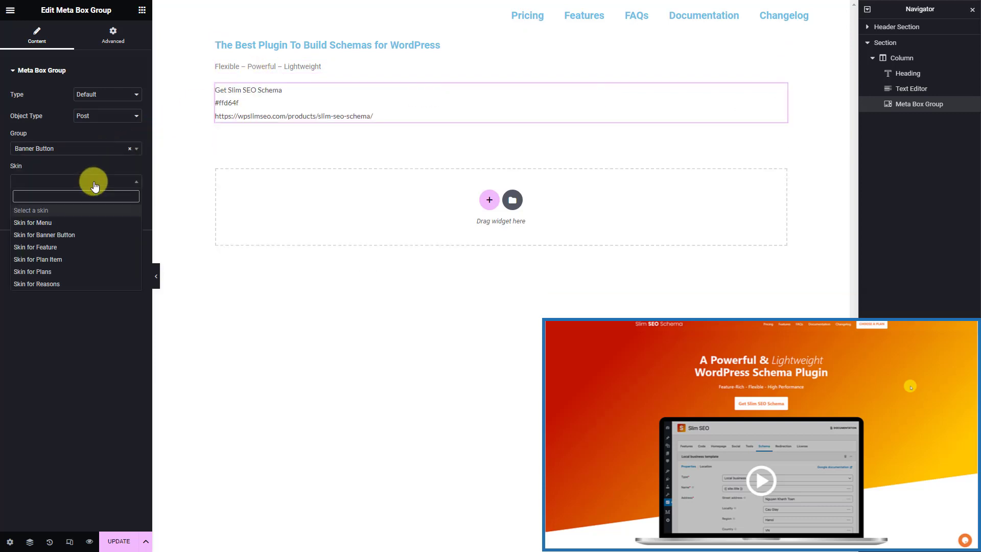
click(84, 235)
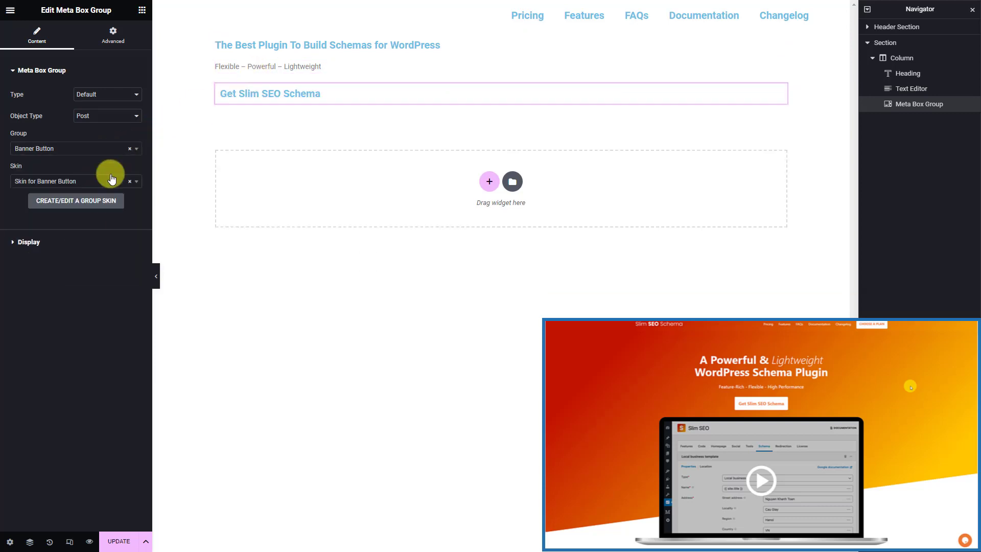
Add an Image bound to Banner Video Thumbnail and rename the section Banner Section
click(143, 11)
click(99, 56)
text(image)
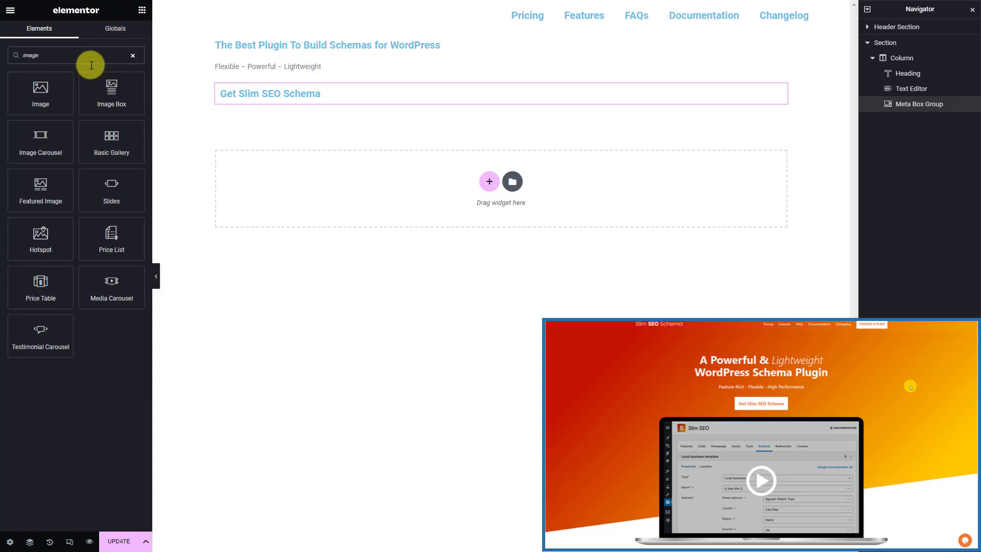
drag(40, 92, 264, 104)
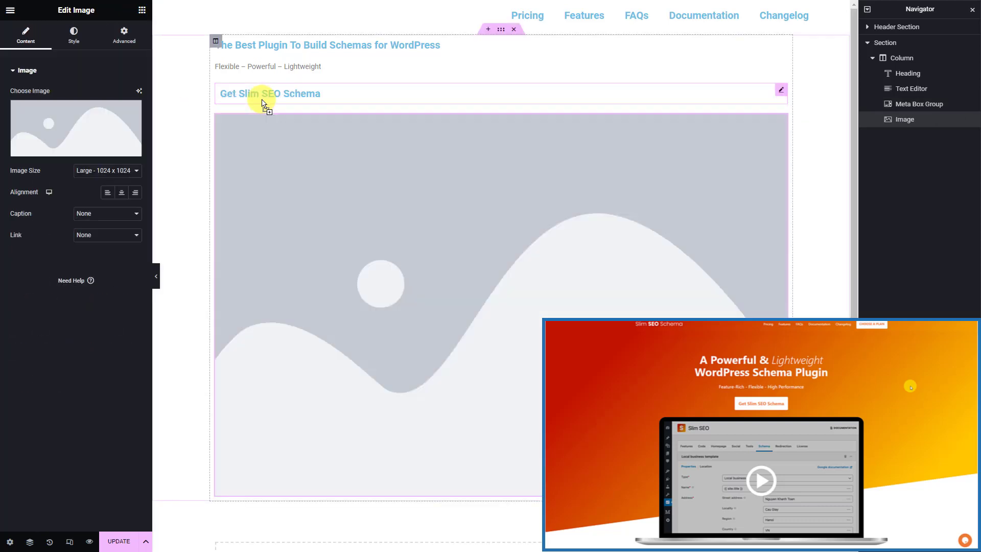
click(134, 148)
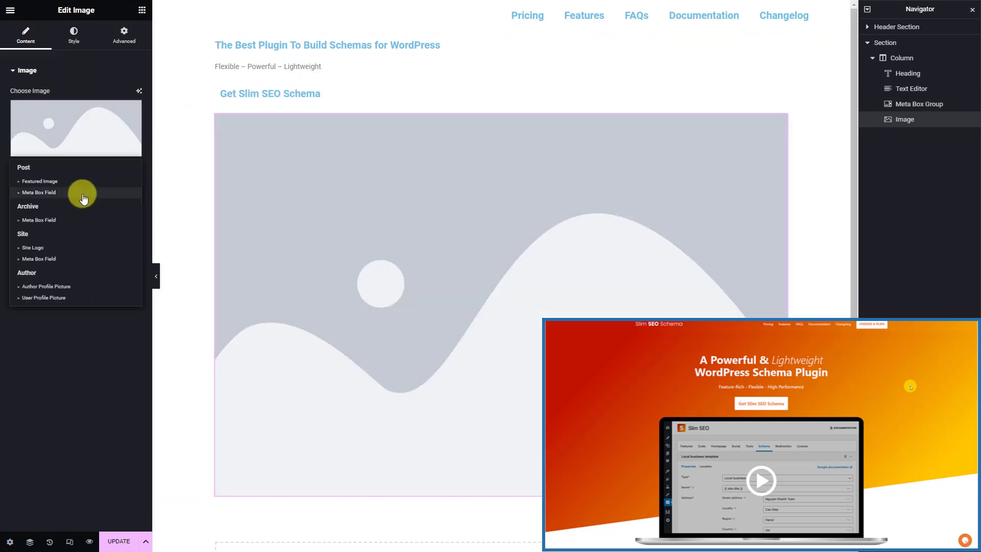
click(83, 193)
click(122, 154)
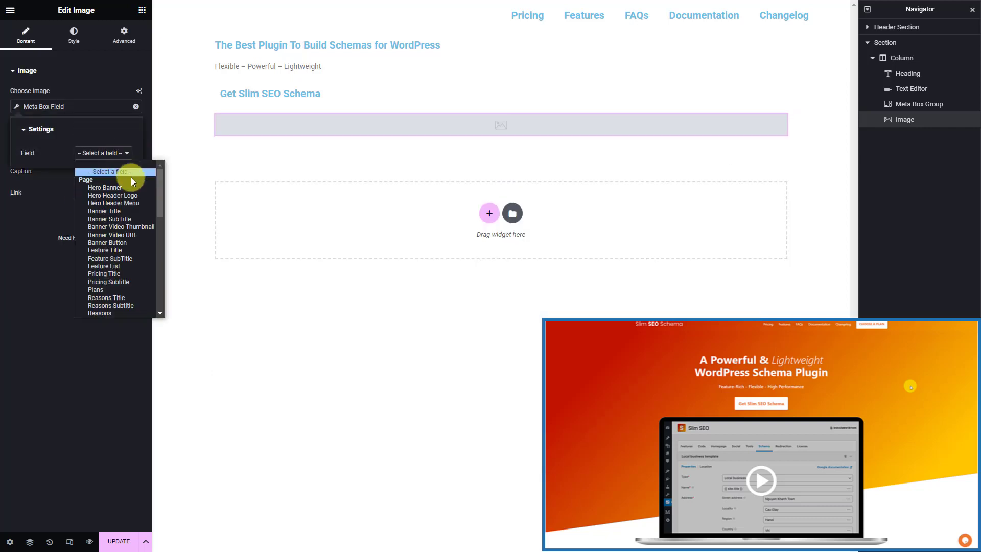
click(141, 228)
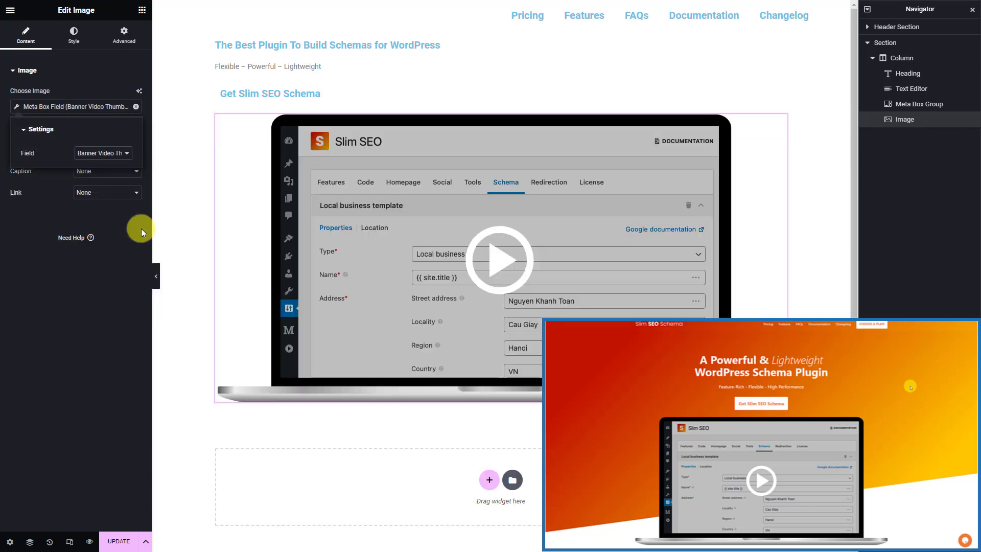
double_click(889, 44)
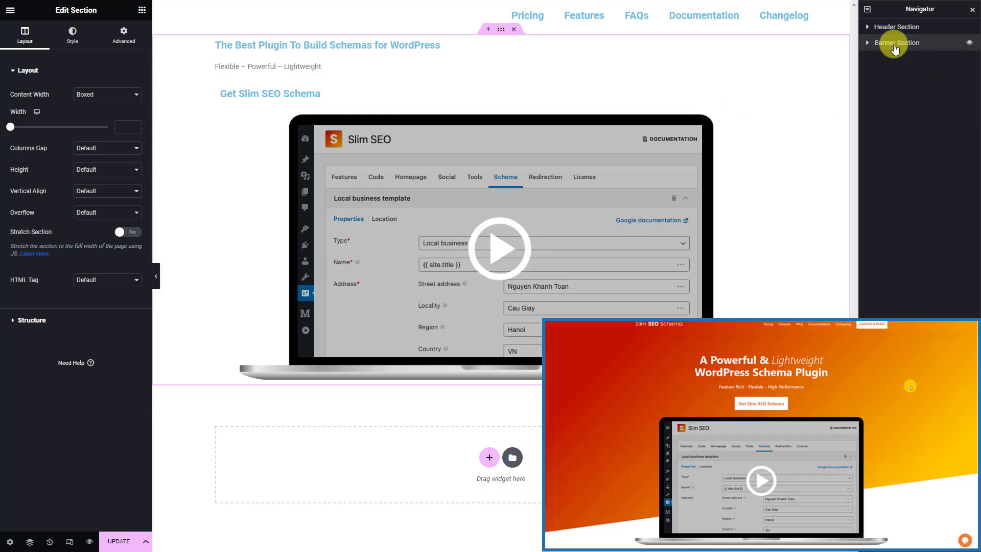
Add a single-column section below the banner with a Heading bound to Feature Title
click(489, 457)
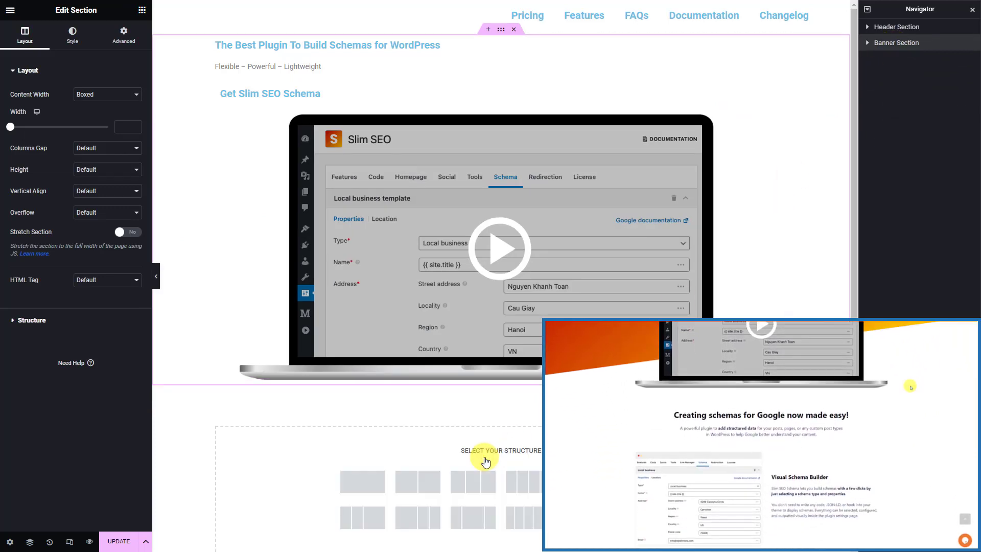
click(364, 482)
click(392, 385)
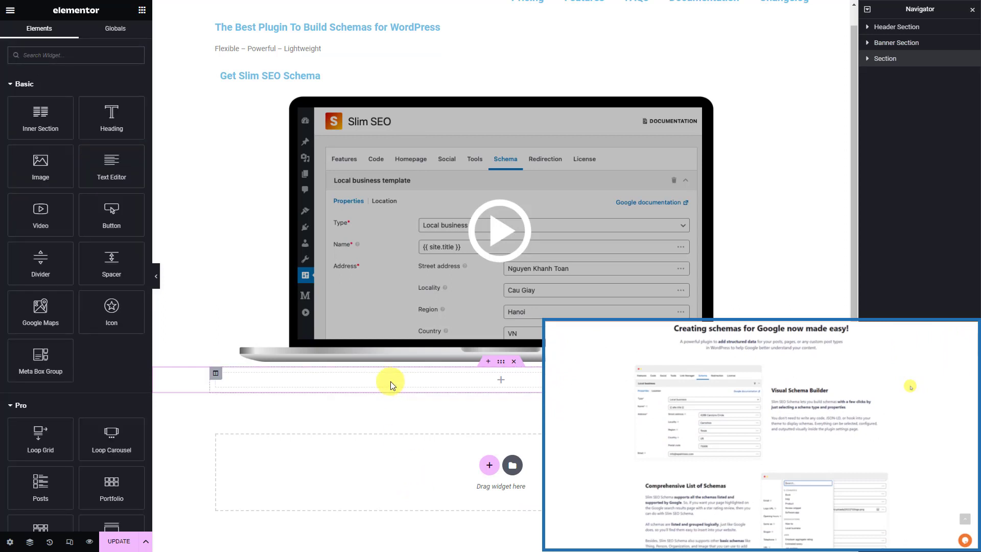
click(108, 51)
text(hea)
drag(38, 98, 408, 383)
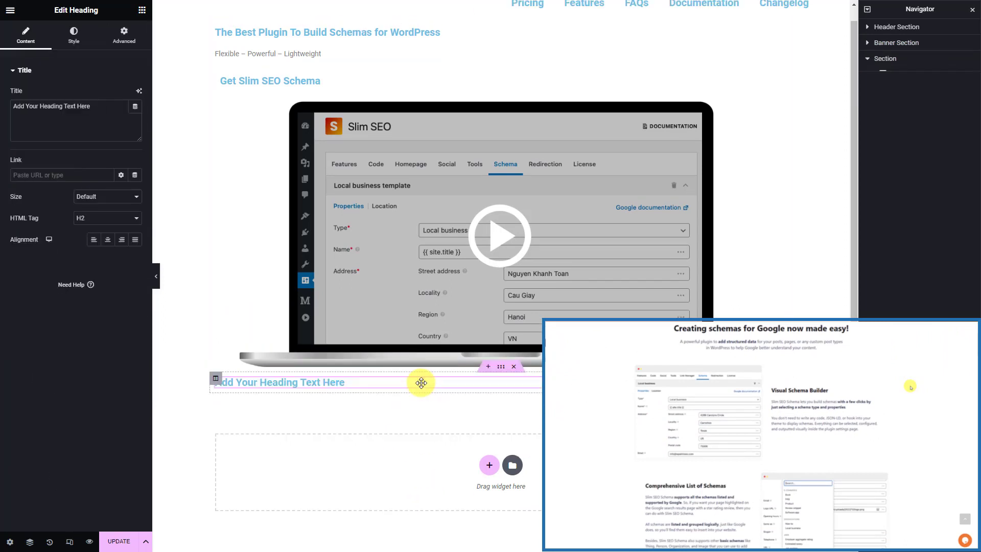
click(135, 106)
click(72, 215)
click(118, 154)
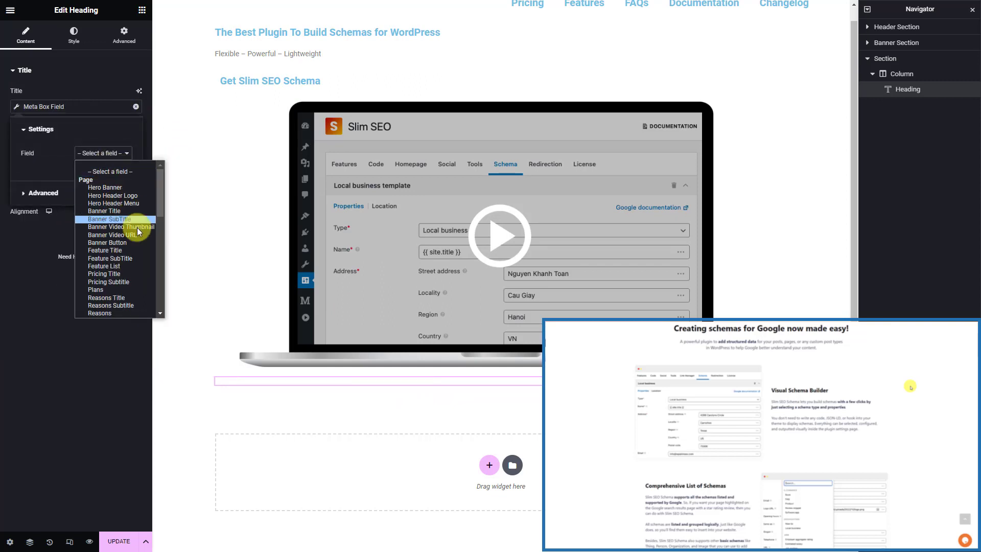
click(136, 250)
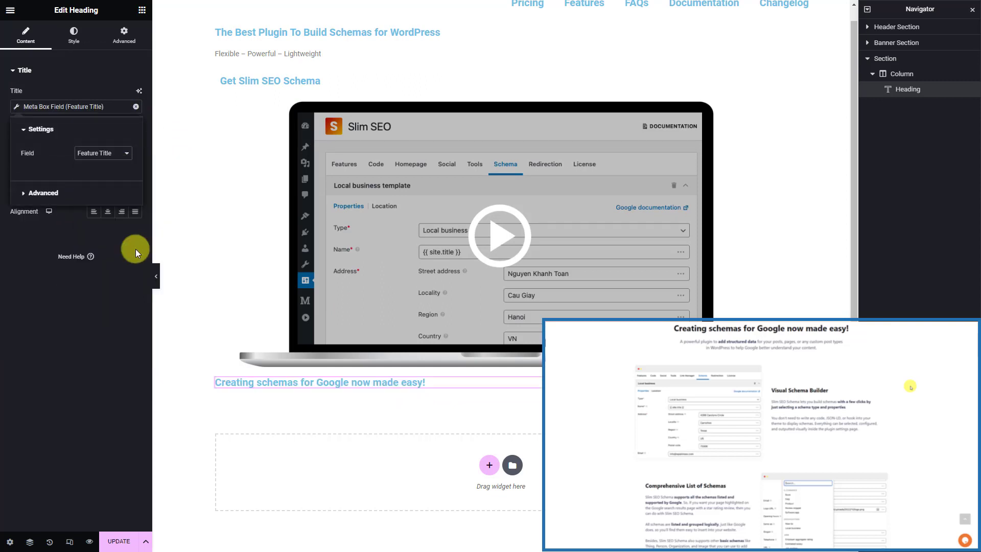
Add a Text Editor below the heading showing the Feature SubTitle field
click(142, 11)
text(te)
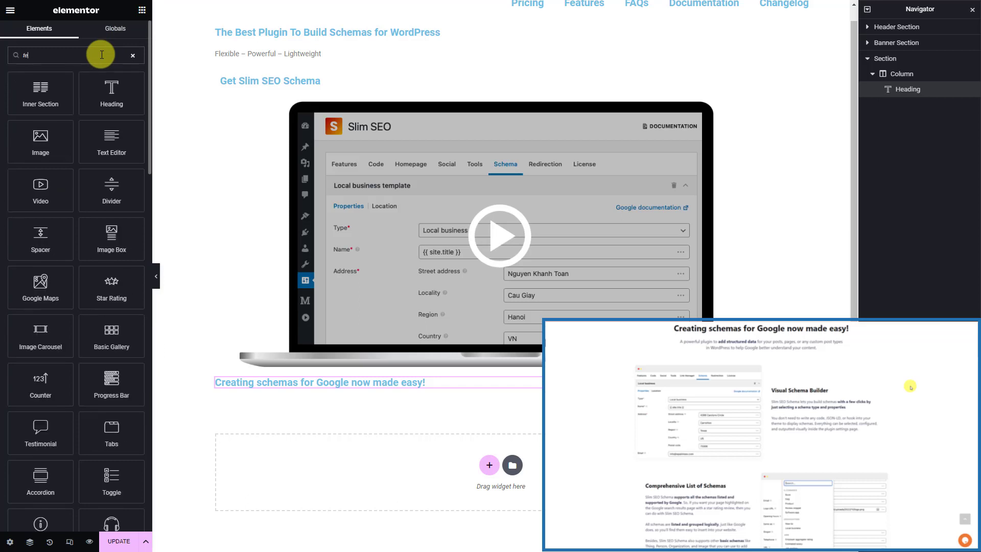
drag(111, 143, 238, 389)
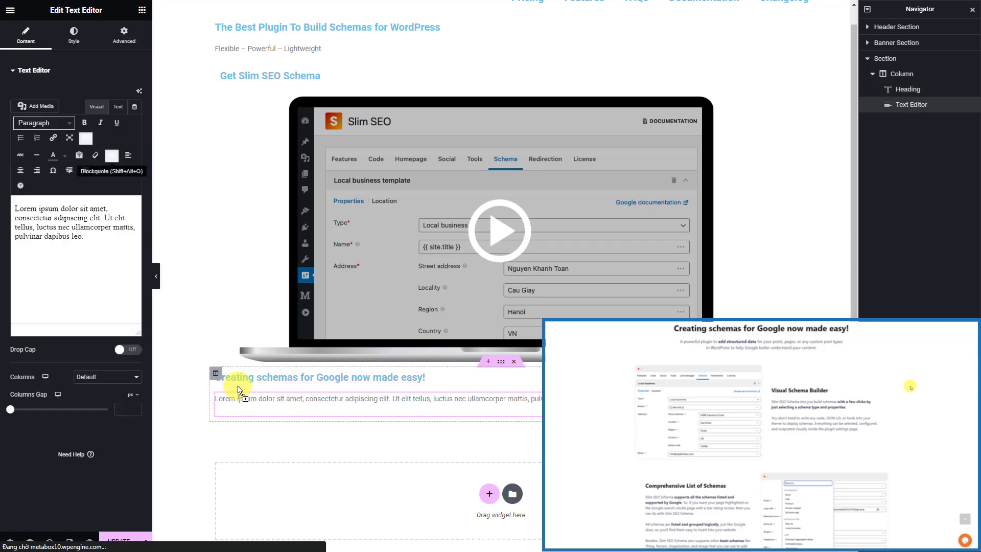
click(139, 91)
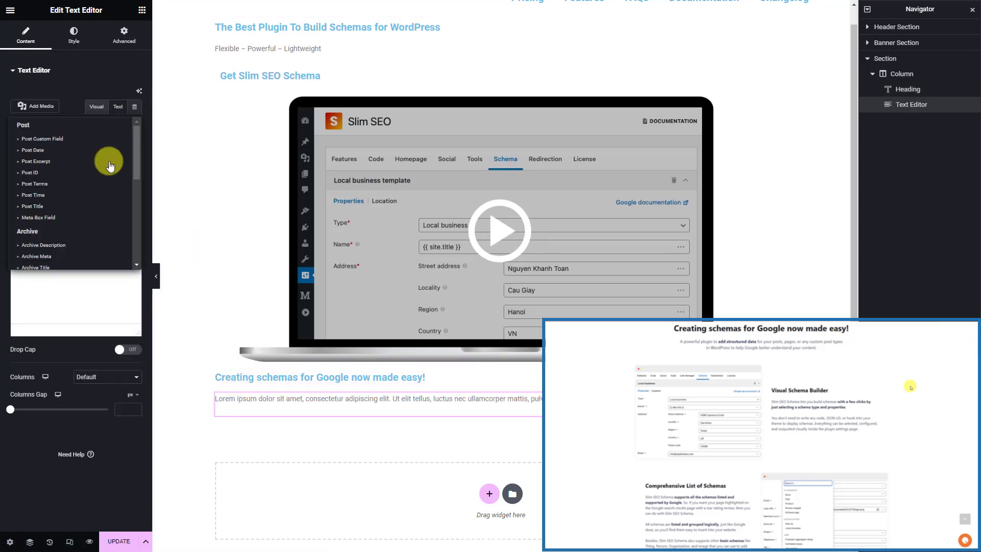
click(71, 215)
click(113, 153)
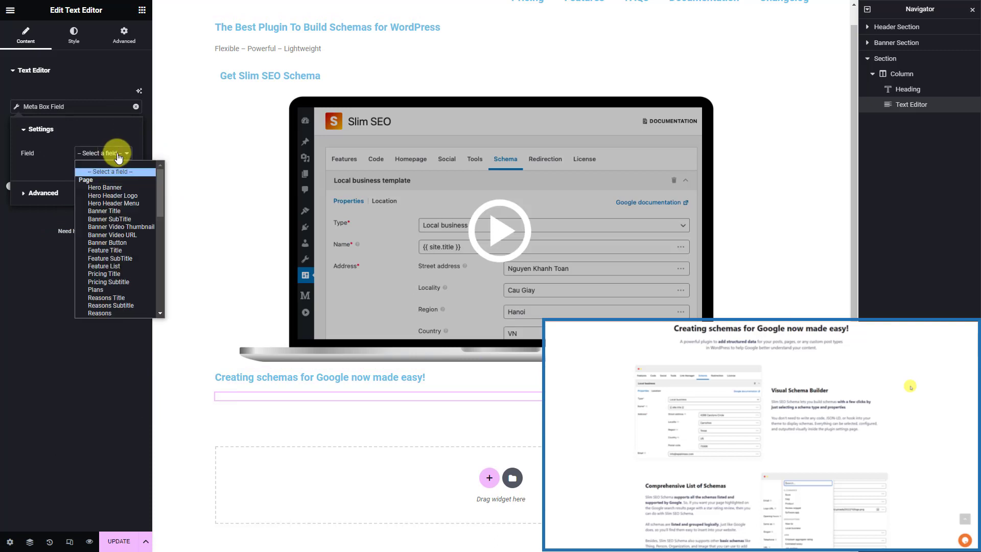
click(137, 256)
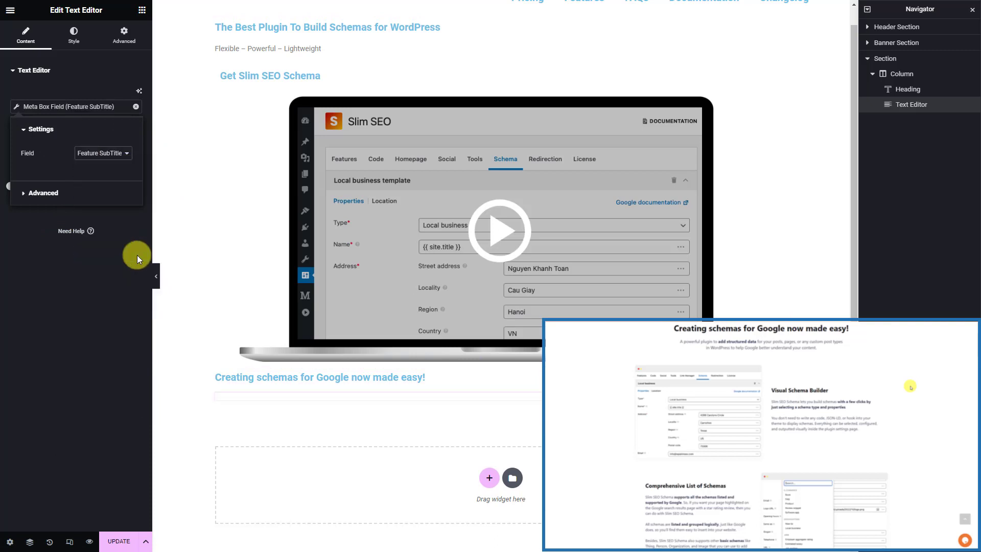
Add a Meta Box Group showing the Feature List group styled with the feature skin
click(141, 10)
text(meta)
drag(40, 93, 247, 401)
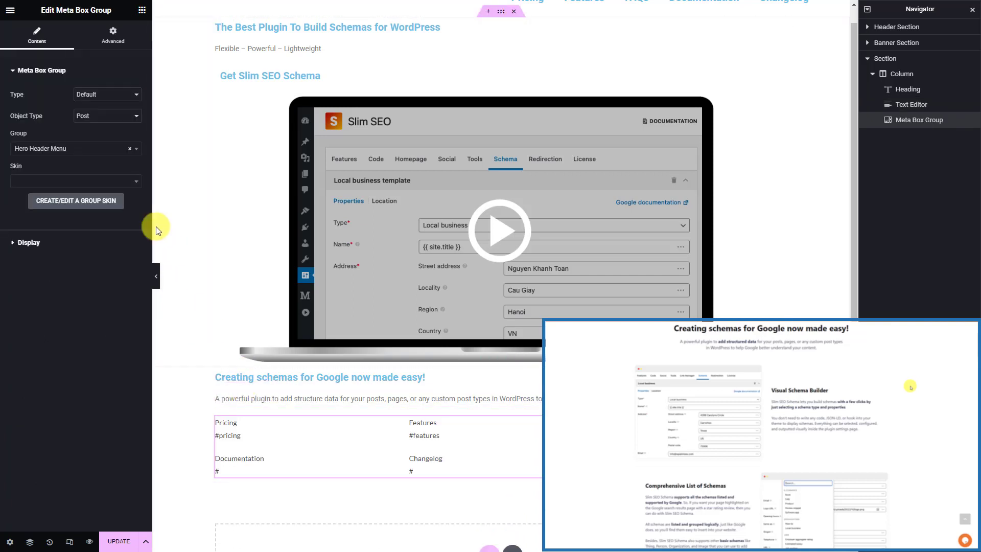
click(99, 149)
click(72, 202)
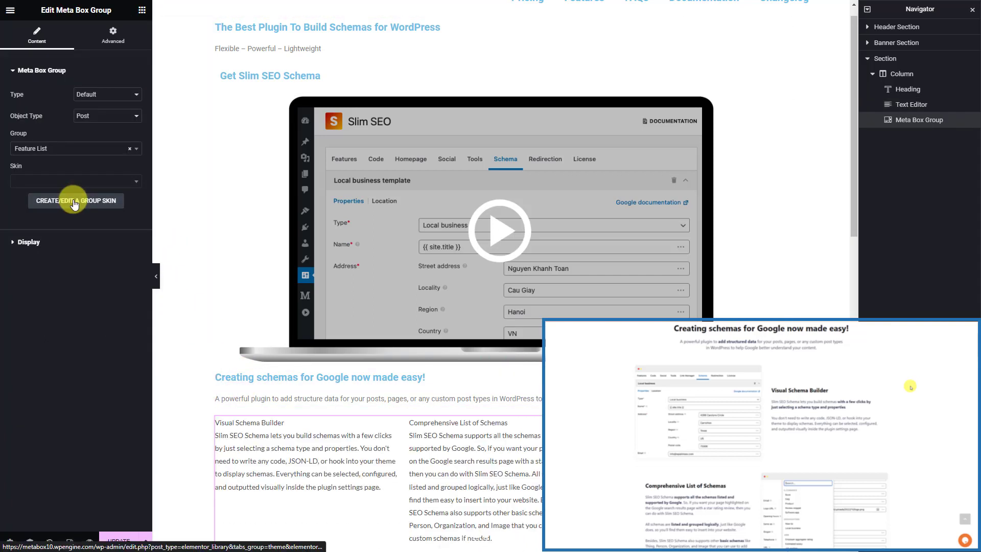
click(86, 182)
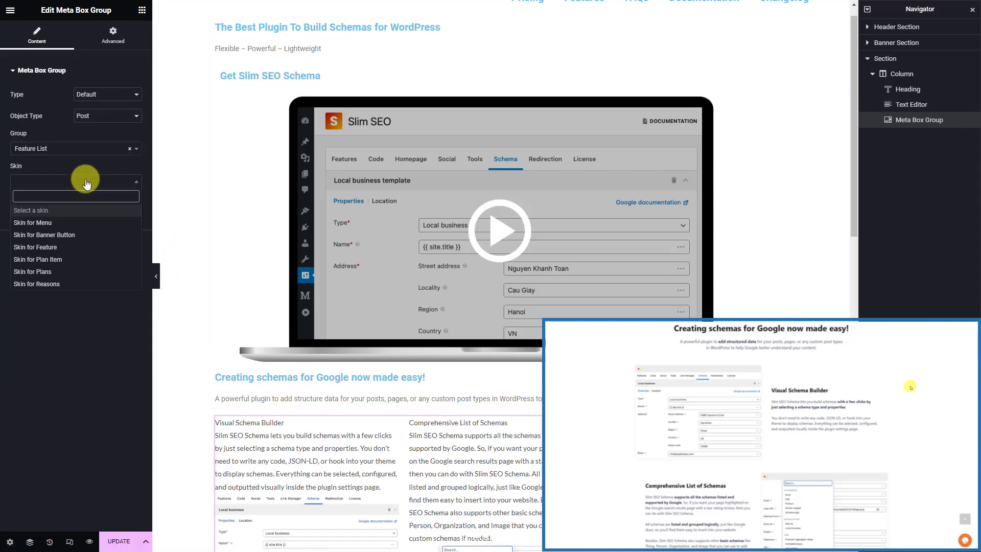
click(68, 247)
Lay the features out in a single column and start renaming the section
click(29, 243)
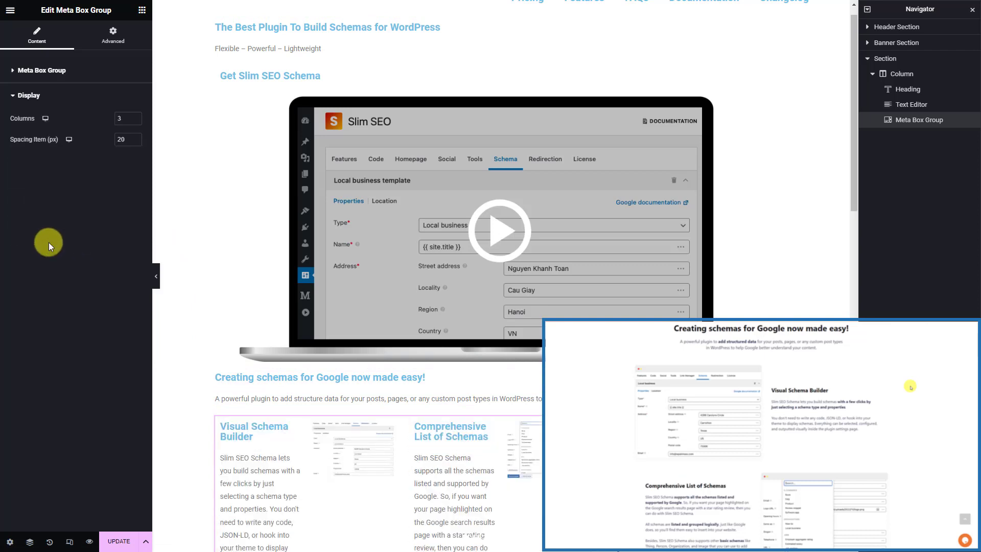
click(134, 121)
click(134, 122)
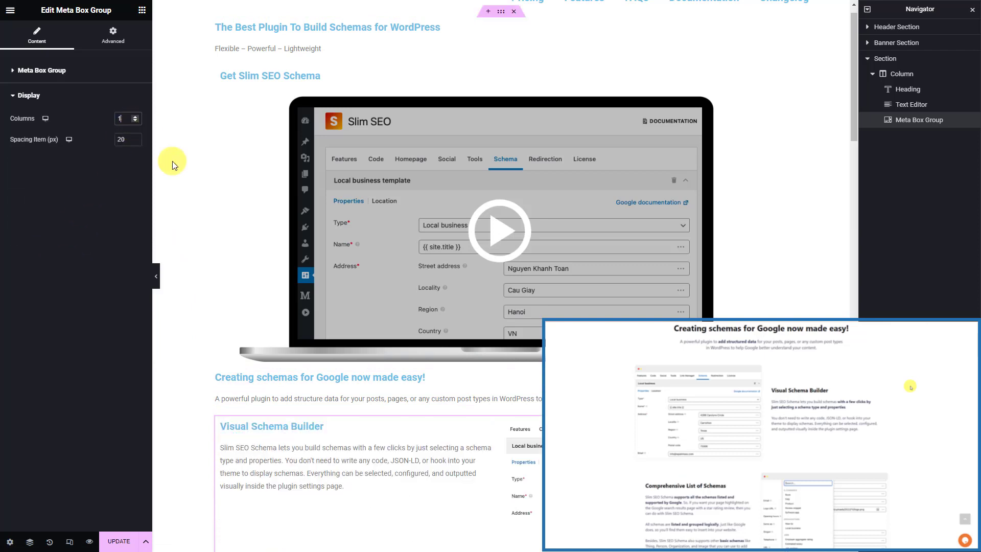
double_click(898, 59)
Add a single-column section at the bottom with a Heading bound to Pricing Title
text(Feature)
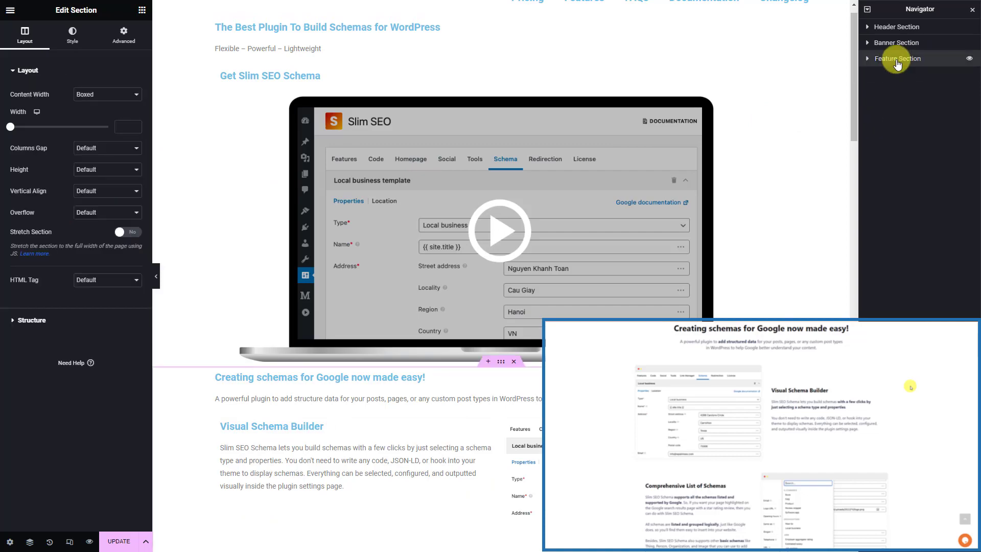
scroll(705, 241, down, 20)
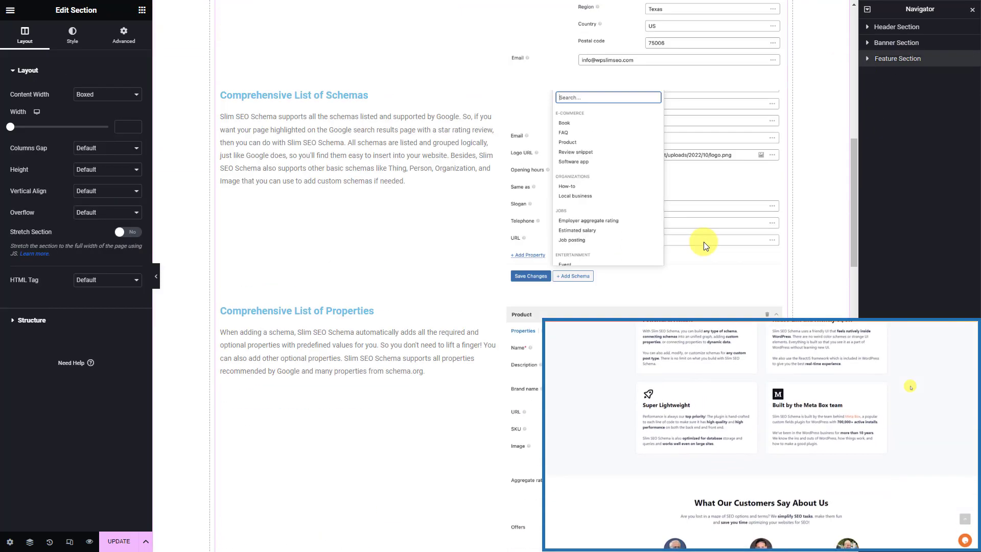
scroll(703, 241, down, 5)
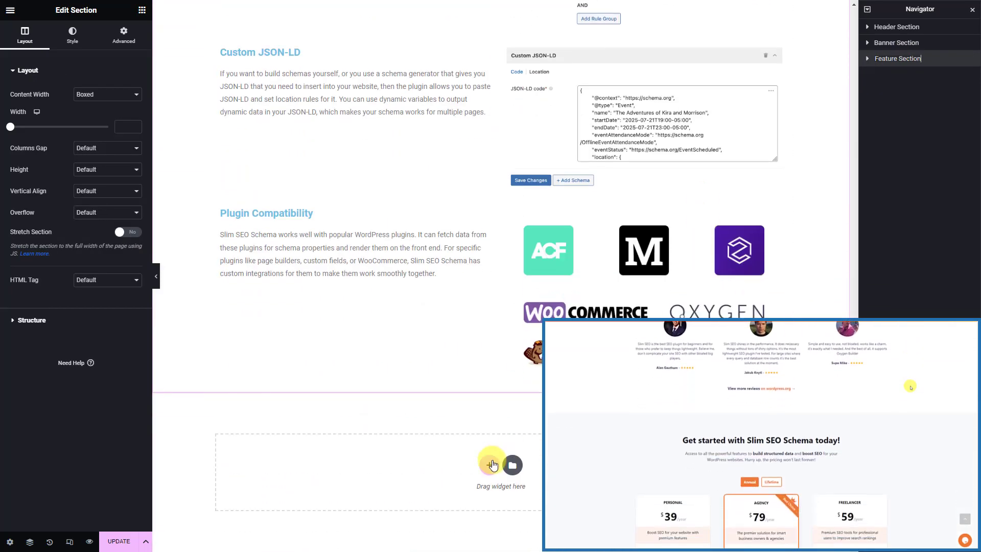
click(492, 466)
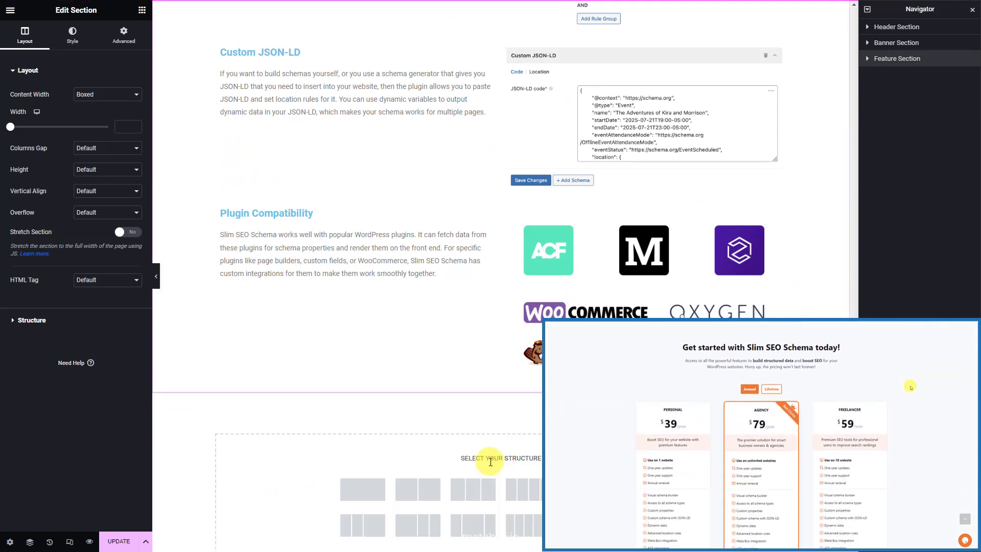
click(363, 488)
click(375, 410)
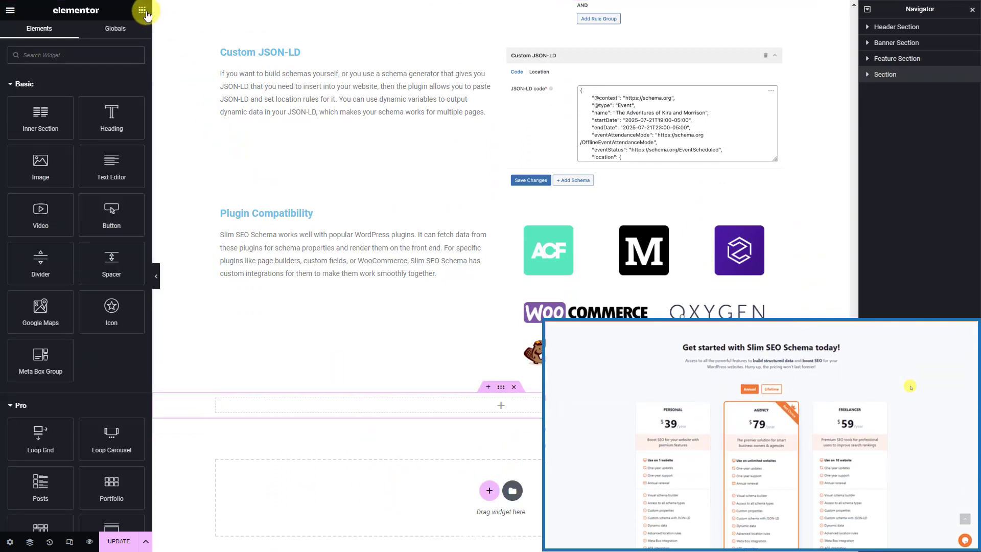
click(103, 53)
text(hea)
drag(41, 92, 329, 408)
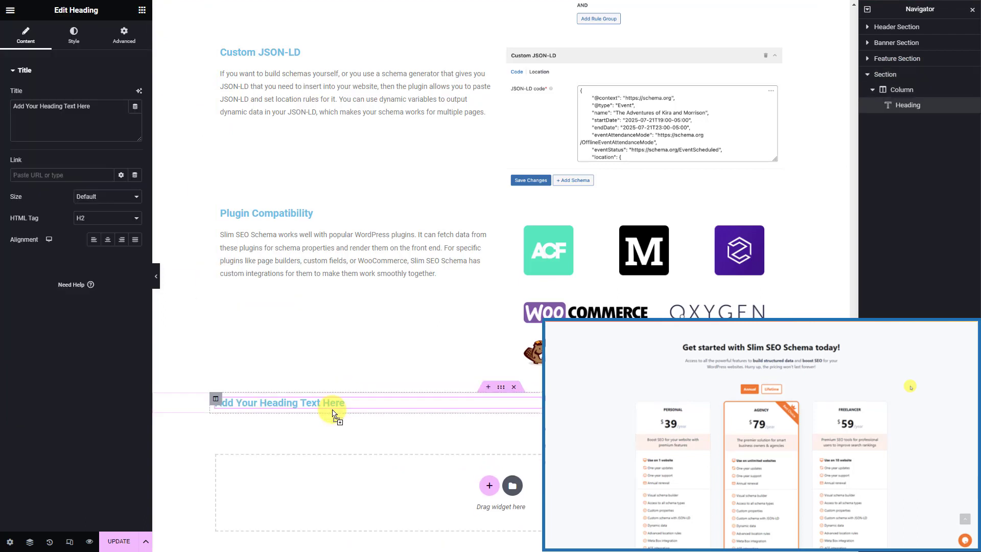
click(135, 106)
click(66, 219)
click(122, 152)
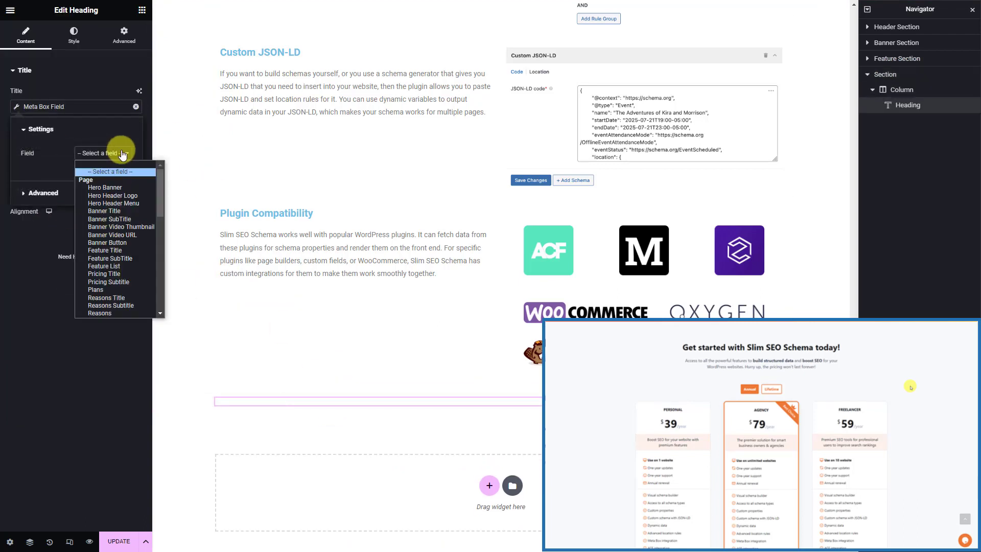
click(132, 272)
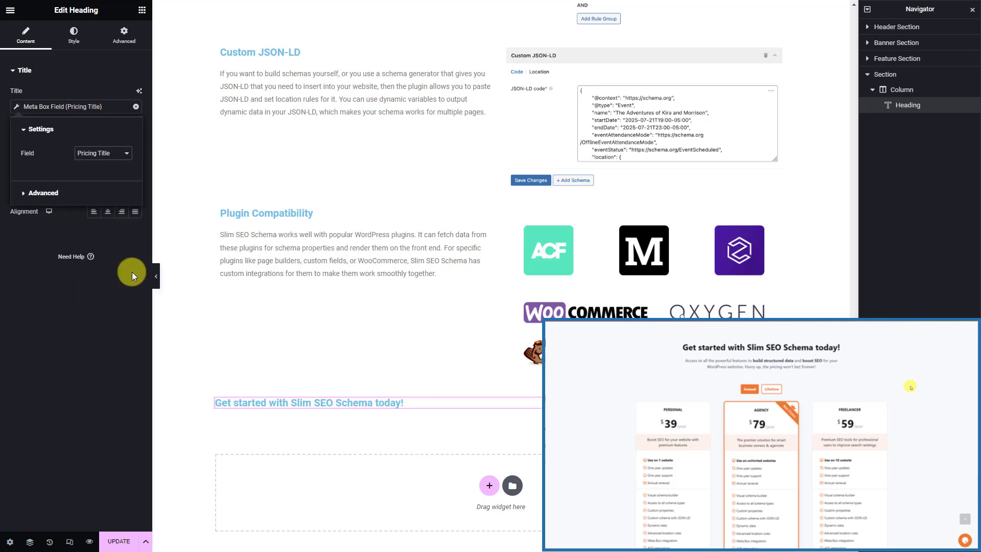
Add a Text Editor below the pricing heading showing the Pricing Subtitle field
click(142, 10)
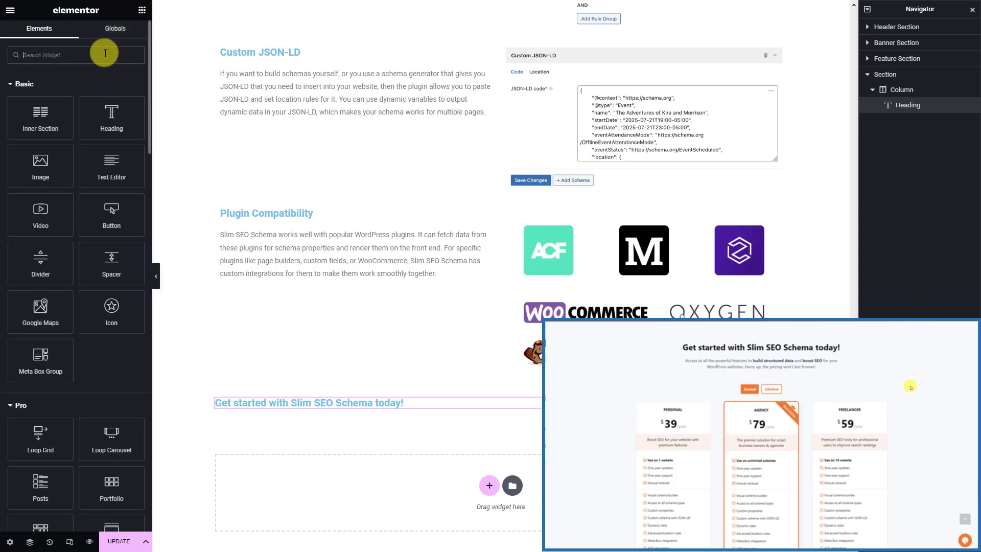
text(tex)
drag(106, 82, 244, 405)
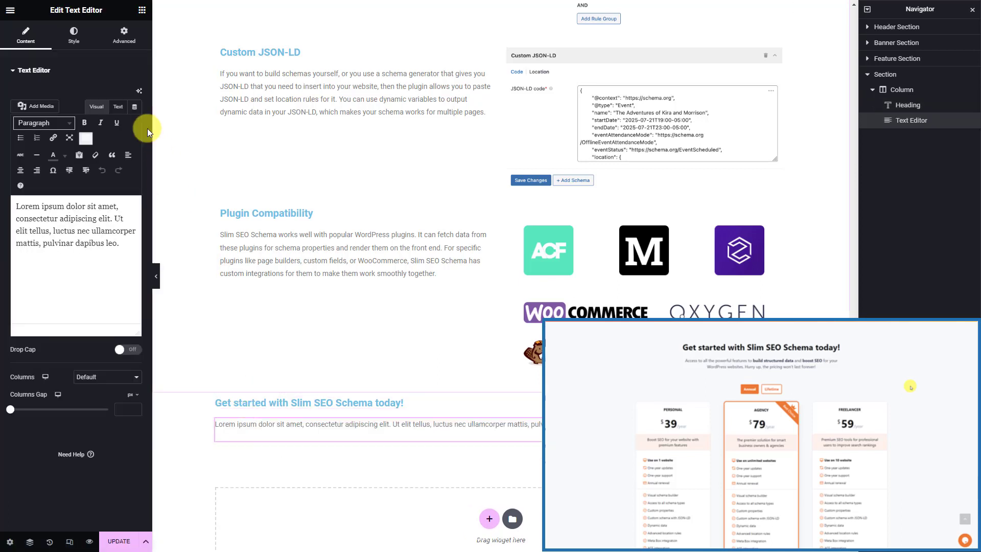
click(139, 90)
click(78, 217)
click(123, 153)
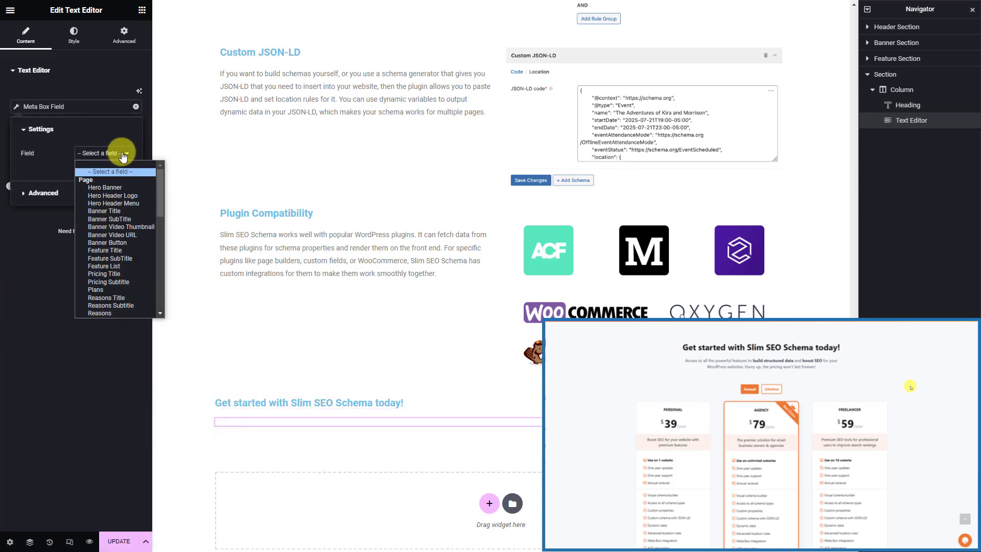
click(136, 280)
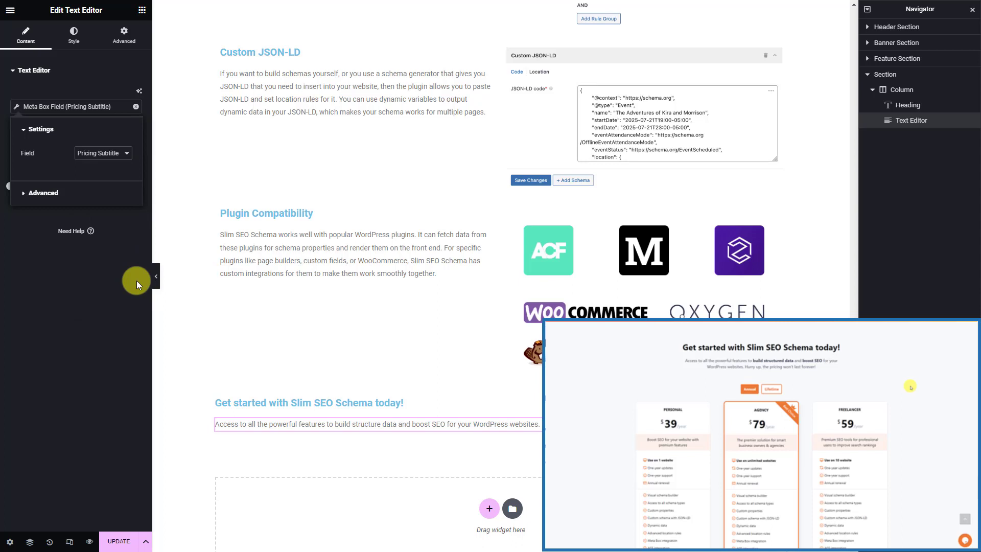
Add a Meta Box Group showing Plans with Skin for Plans and rename the section Pricing Section
click(141, 10)
click(109, 54)
text(meta)
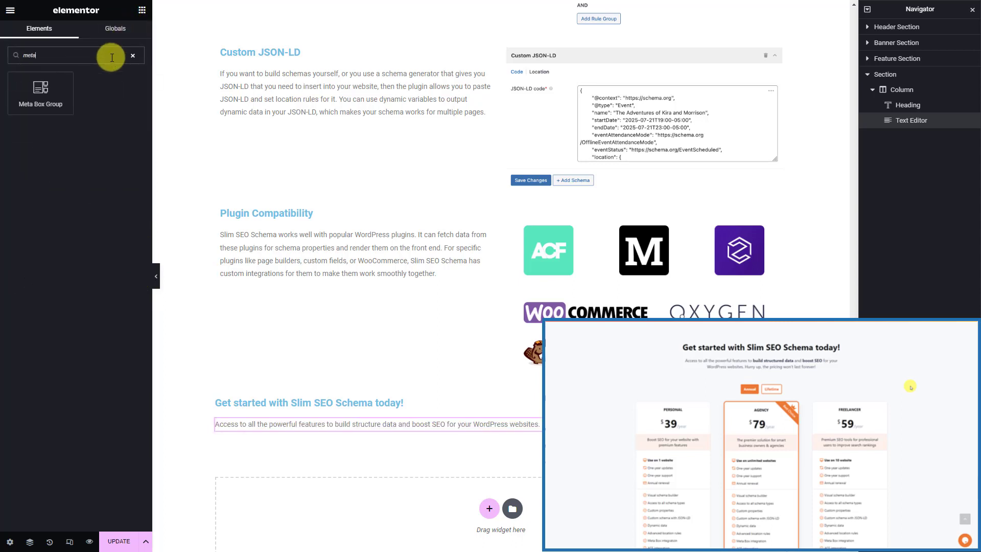
drag(64, 115, 247, 432)
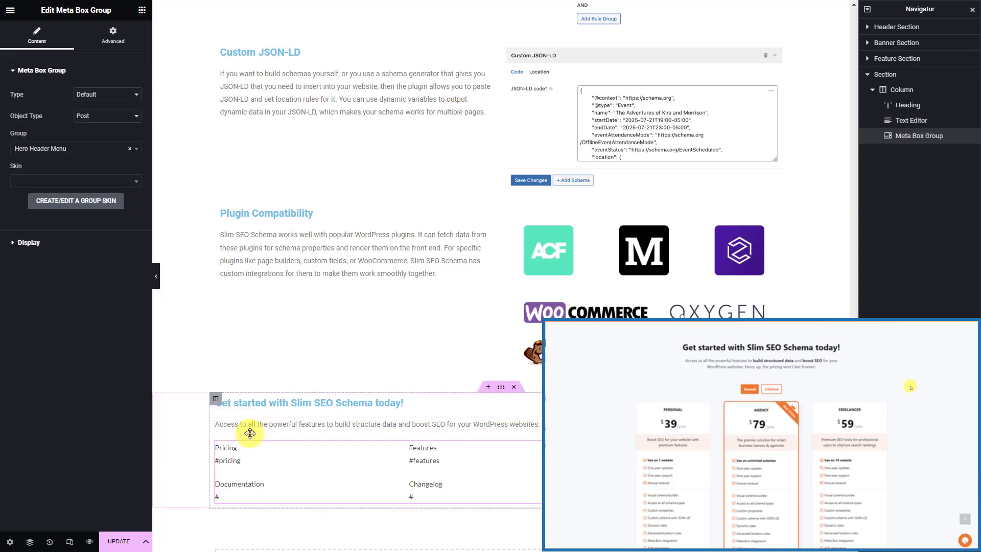
click(100, 148)
click(72, 213)
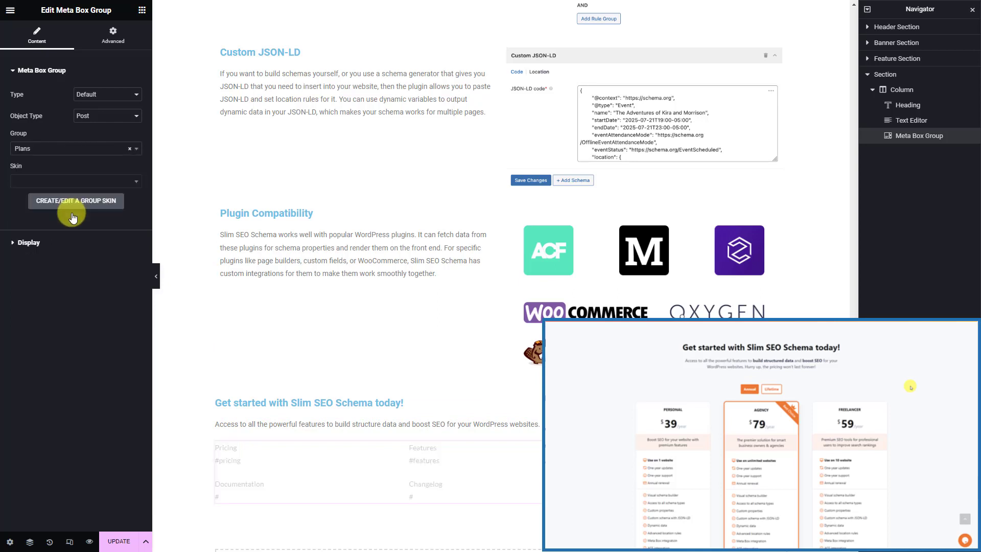
click(82, 183)
click(73, 271)
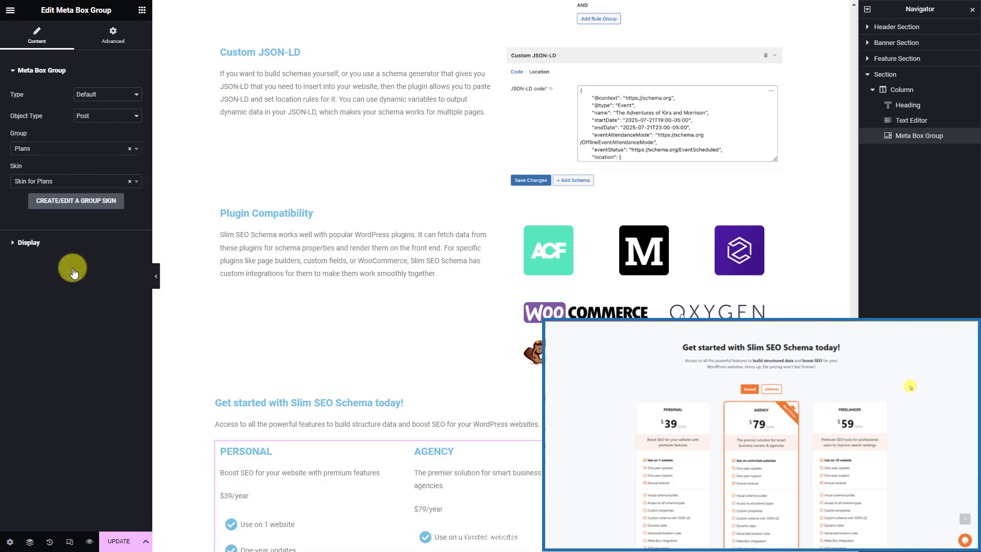
double_click(892, 78)
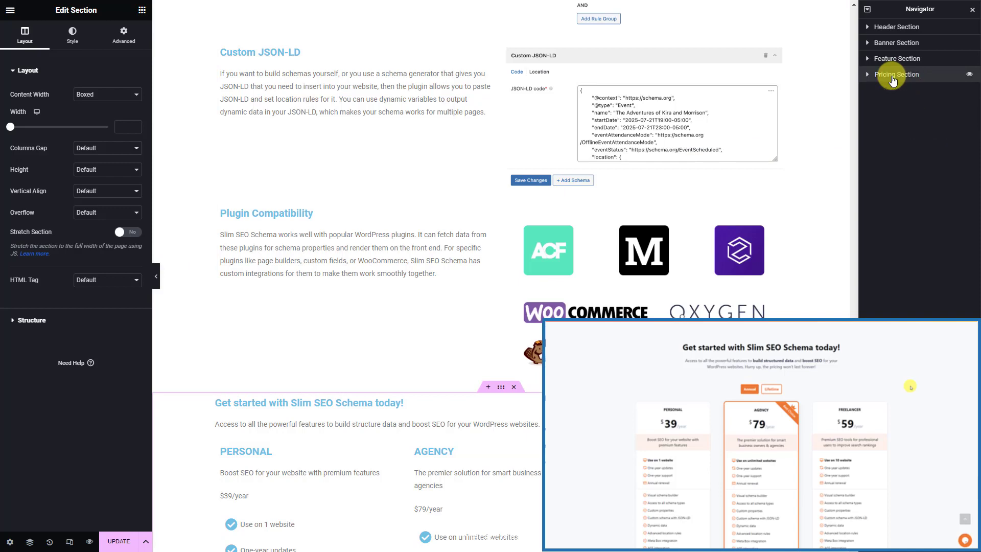
scroll(612, 265, down, 9)
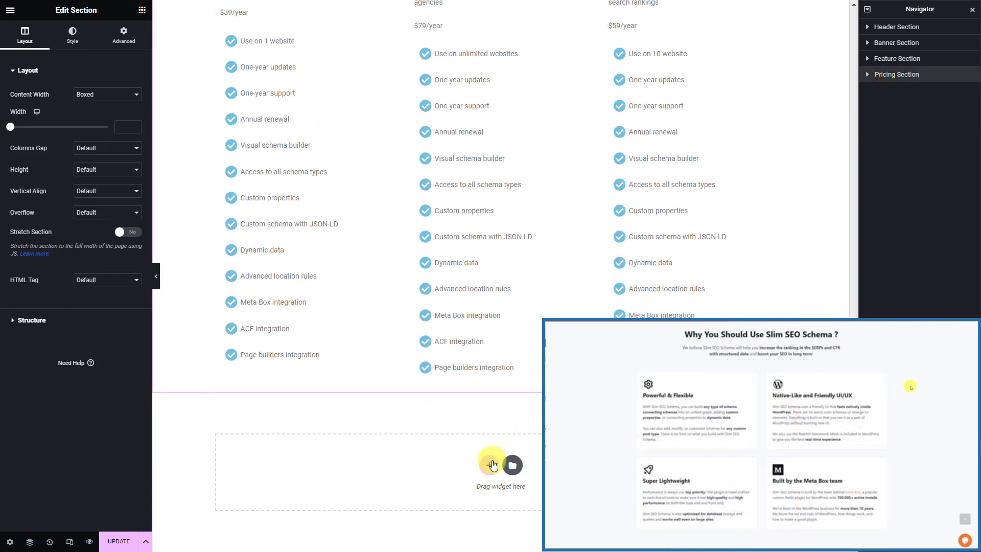
Add a one-column section below pricing with a Heading bound to the Meta Box Reasons Title field
click(492, 465)
click(364, 480)
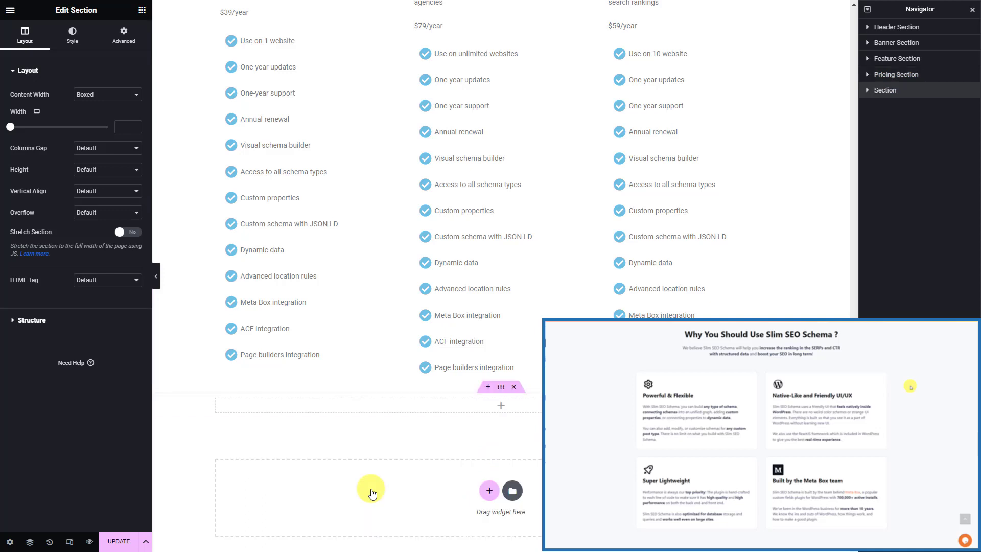
click(359, 409)
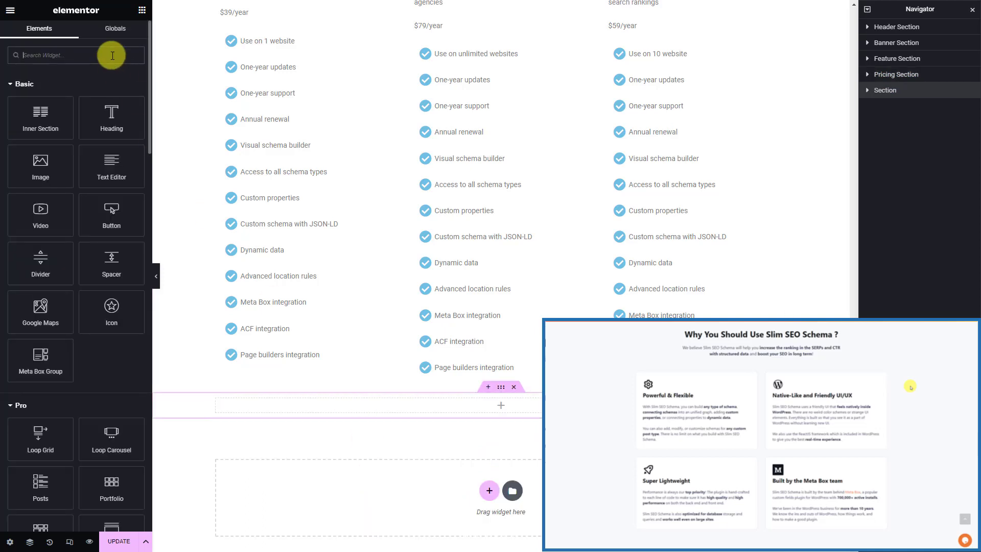
text(hea)
drag(59, 89, 322, 410)
click(135, 108)
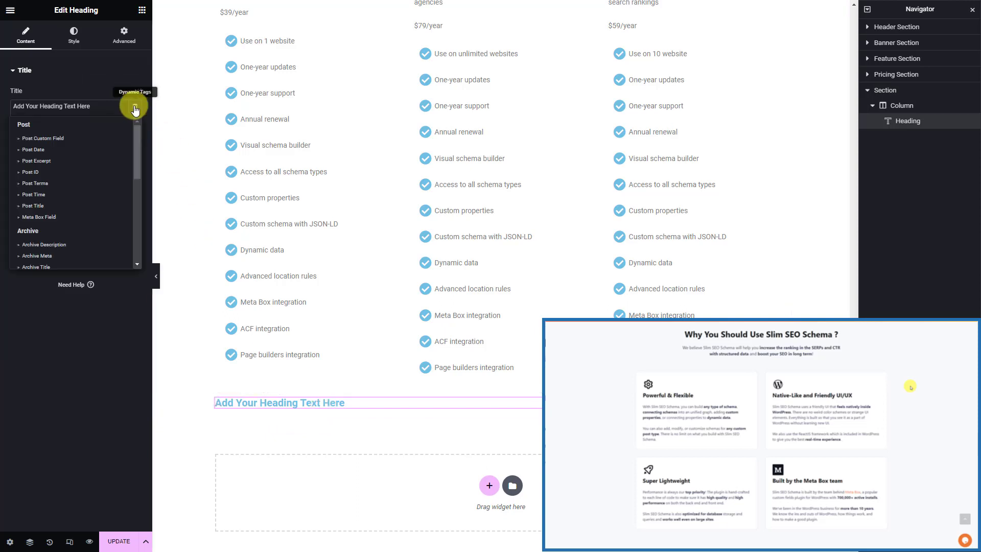
click(71, 216)
click(125, 152)
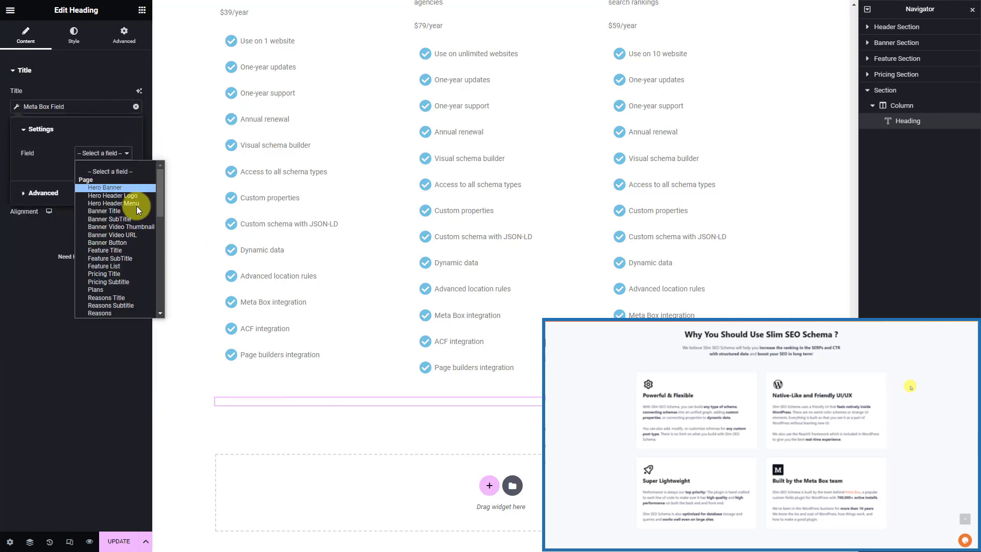
click(136, 298)
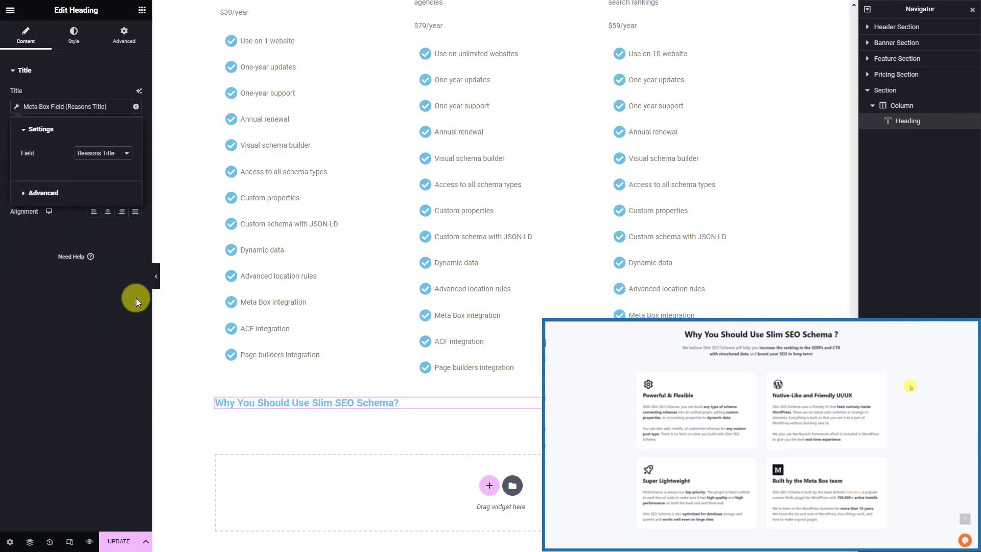
Add a Text Editor below the heading that pulls the Reasons Subtitle Meta Box field
click(141, 10)
click(96, 53)
text(text)
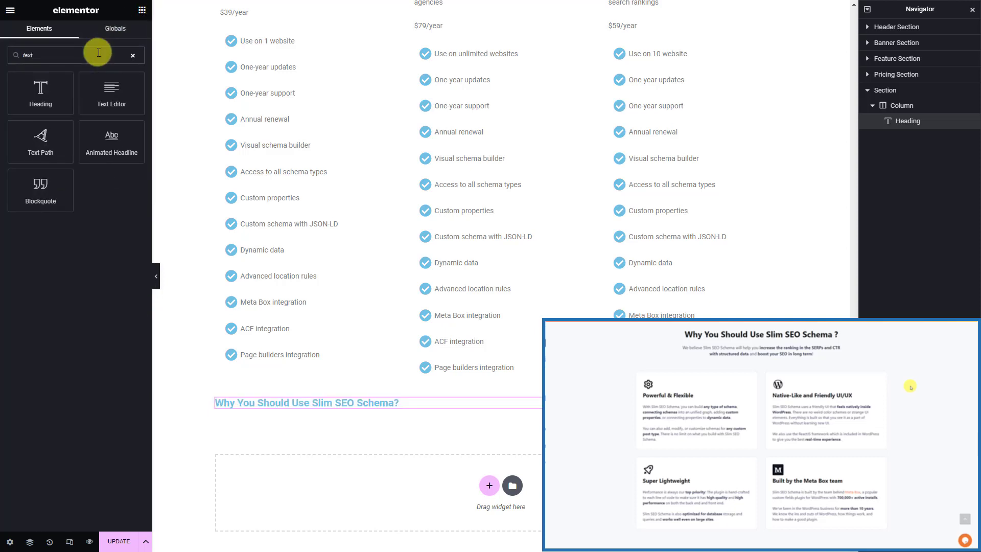
drag(91, 96, 230, 408)
click(134, 110)
click(95, 203)
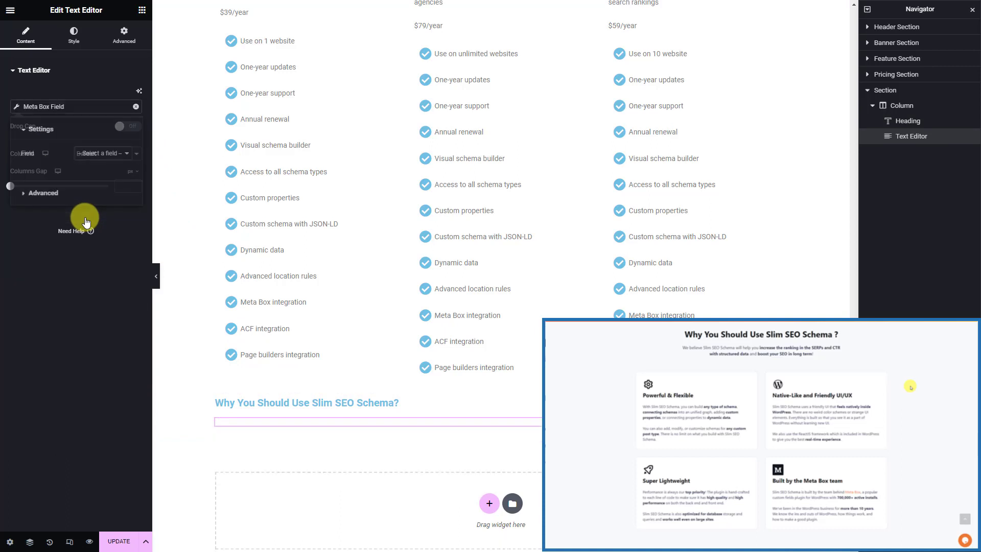
click(125, 153)
click(143, 305)
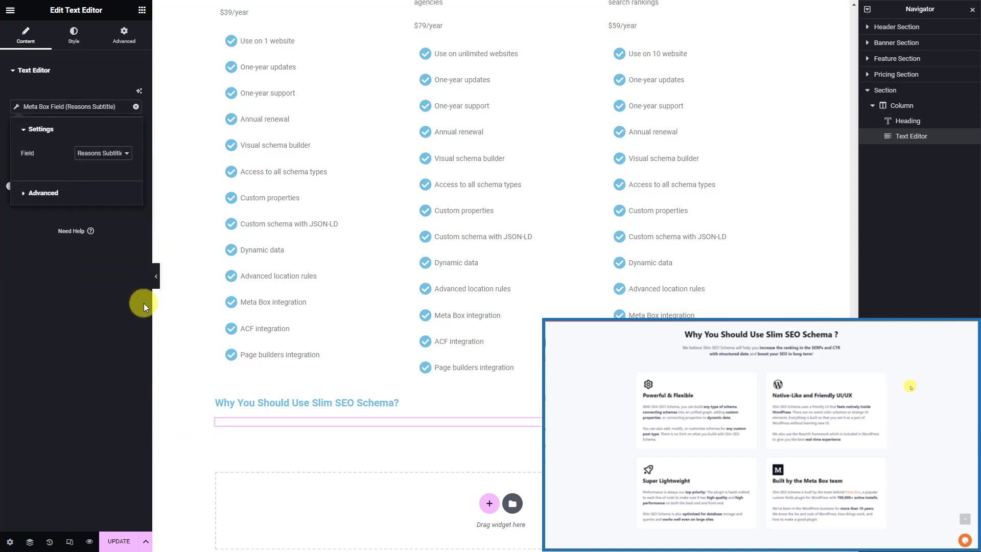
Add a Meta Box Group widget showing the Reasons group styled with Skin for Reasons
click(143, 16)
click(99, 51)
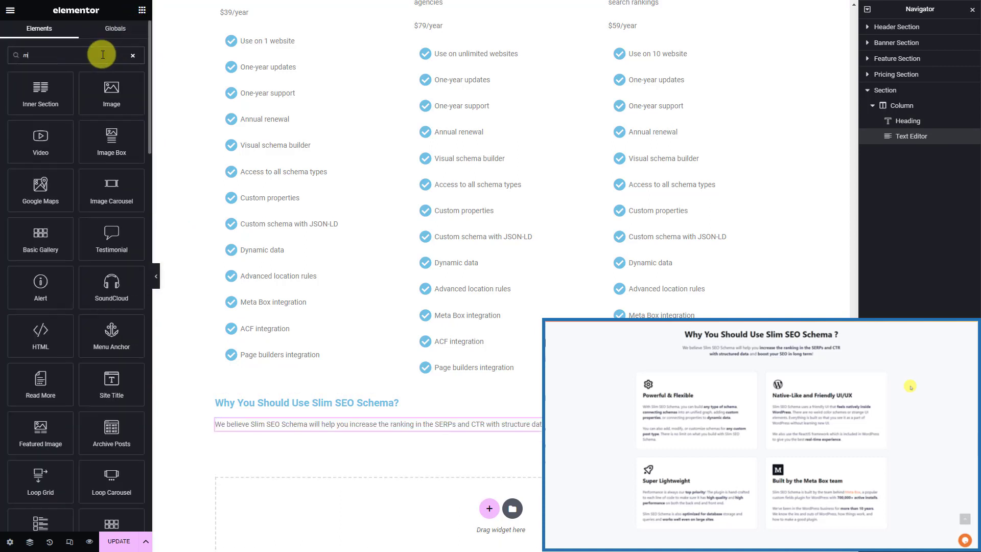
text(meta)
drag(48, 83, 260, 430)
click(105, 149)
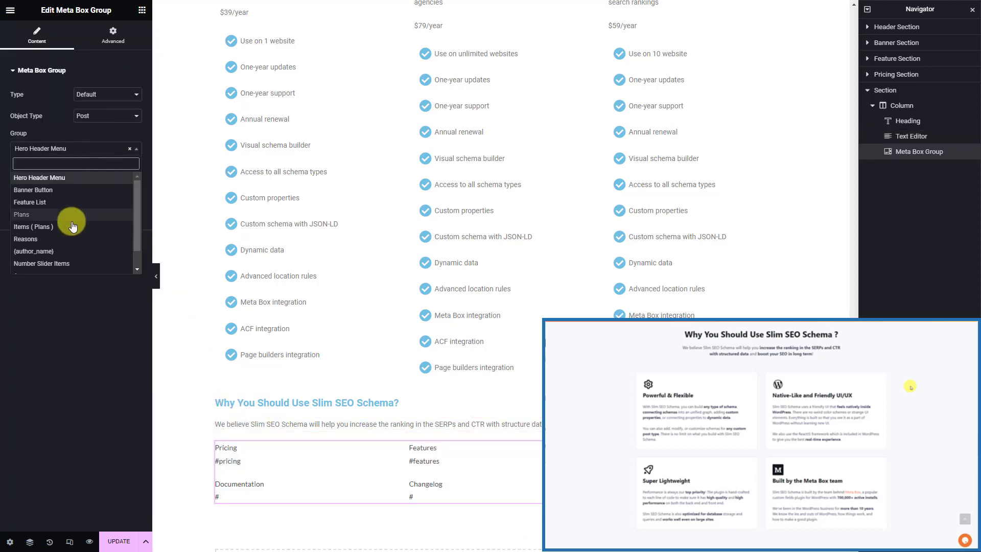
click(60, 238)
click(103, 182)
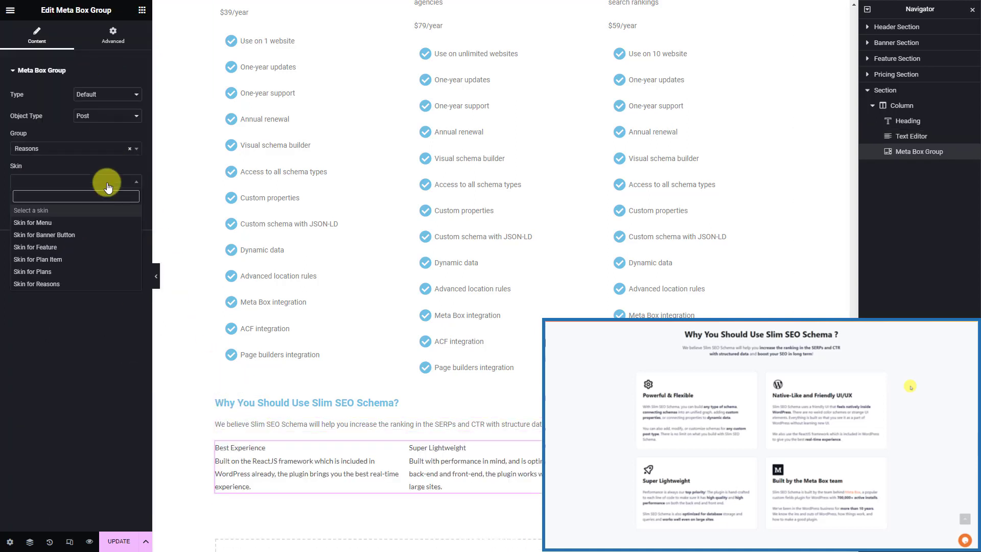
click(72, 281)
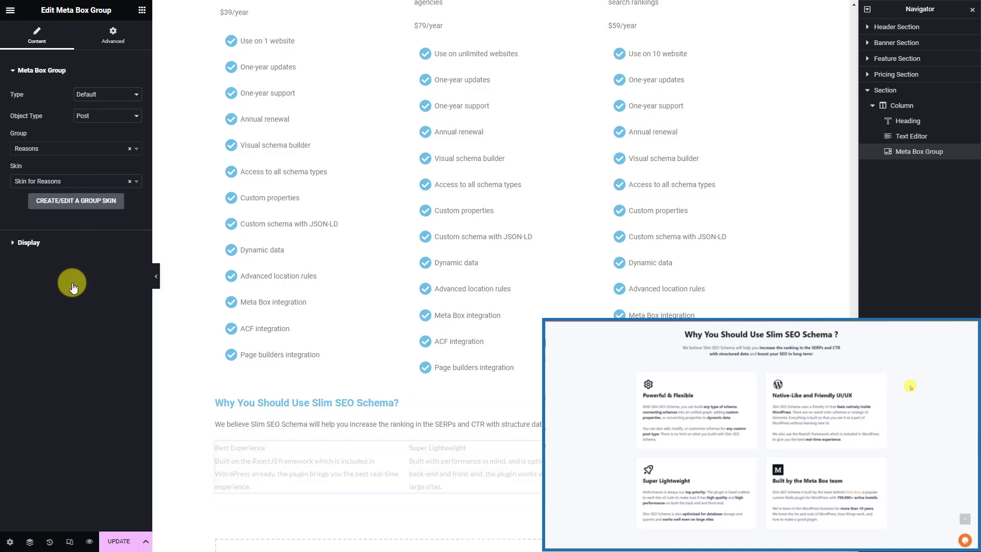
Rename the new section to 'Reasons Section' in the Navigator
double_click(892, 93)
text(Reasons)
key(Return)
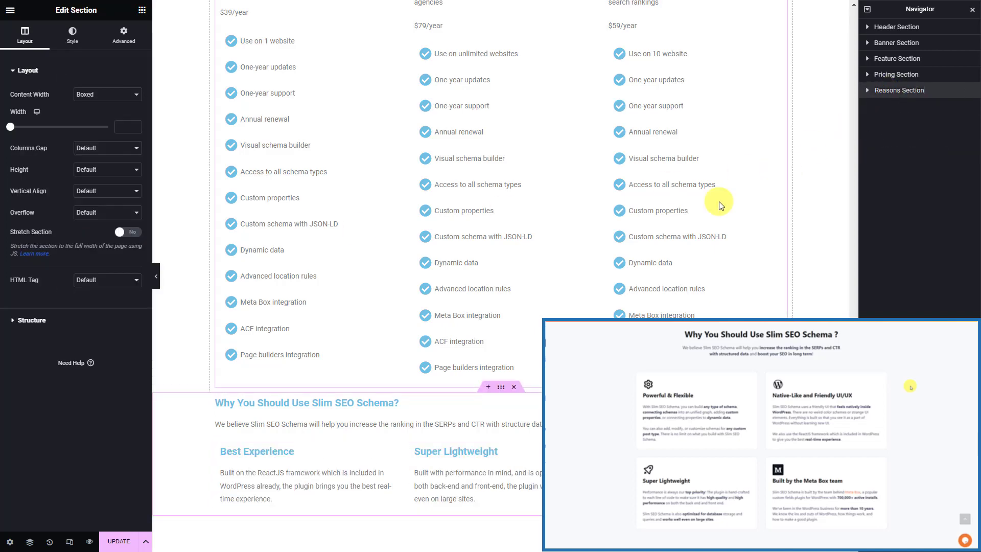
scroll(529, 301, down, 4)
Add a one-column section below the reasons with a Heading bound to the Testimonials Title field
click(485, 464)
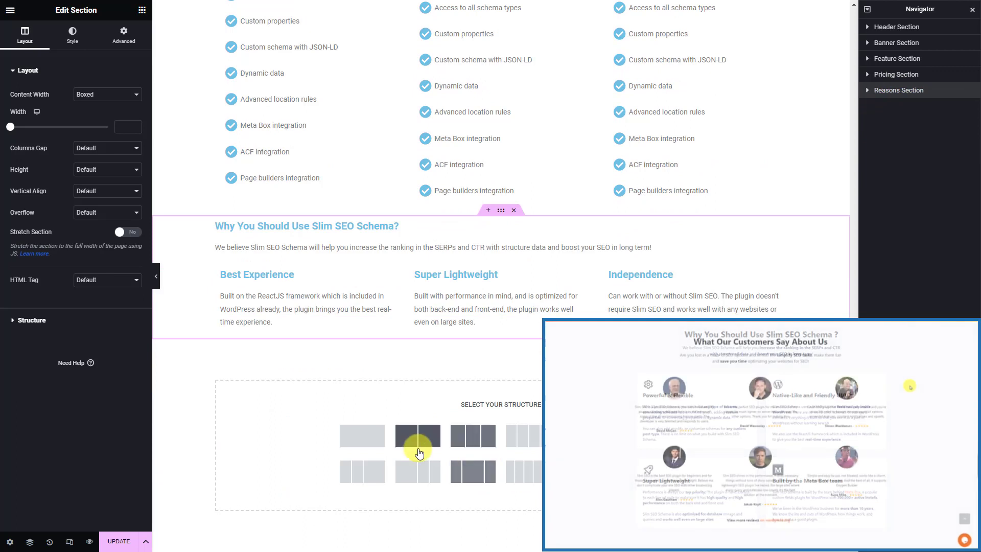
click(362, 436)
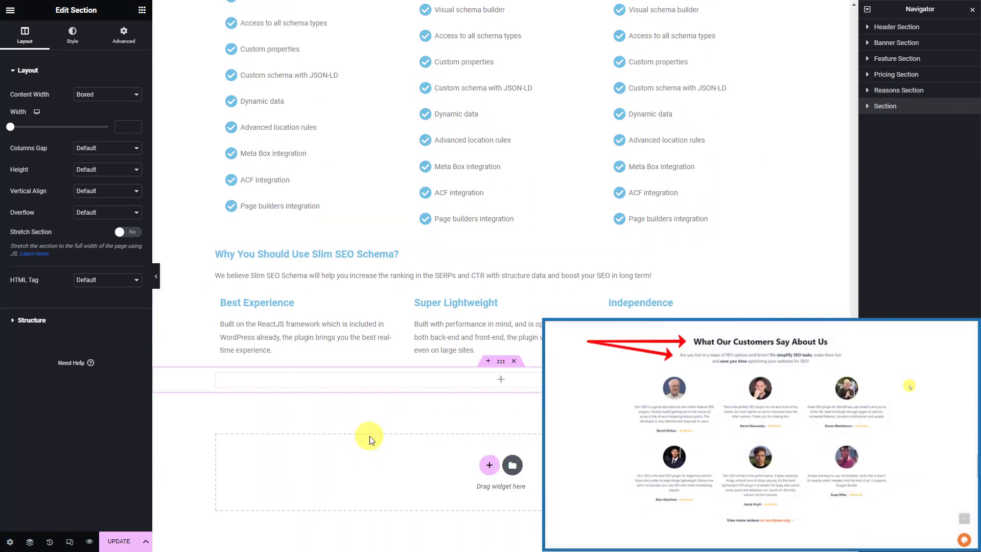
click(390, 381)
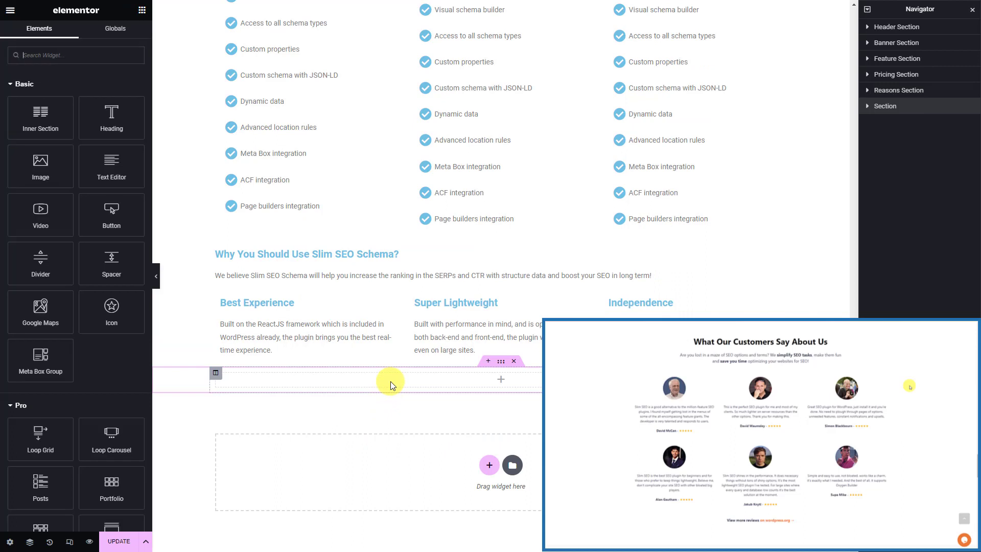
click(111, 60)
text(hea)
drag(40, 93, 343, 384)
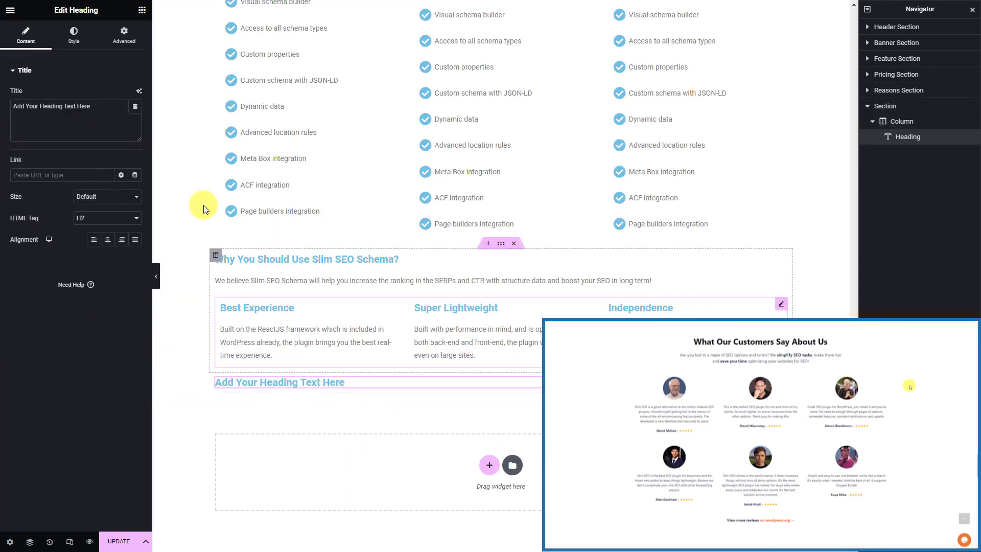
click(136, 108)
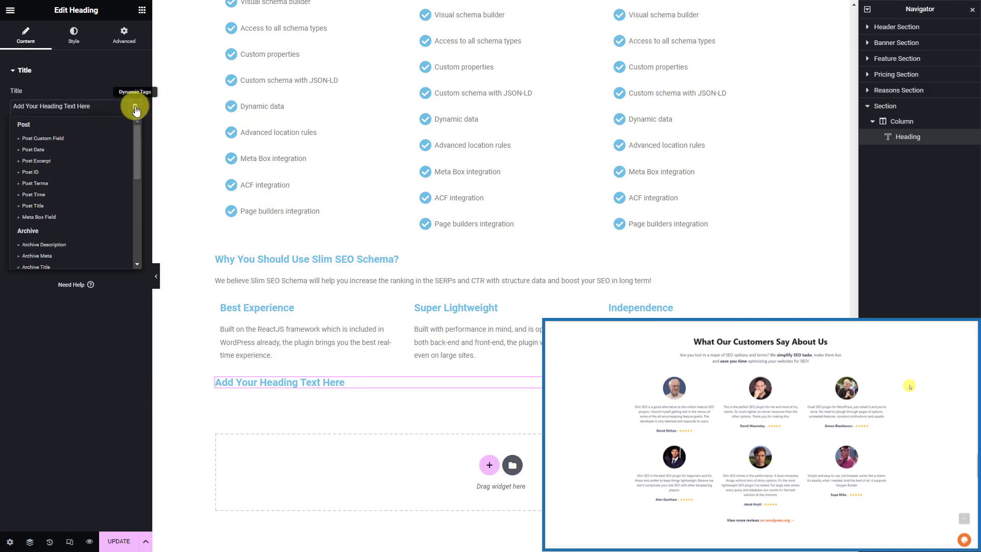
click(78, 213)
click(123, 153)
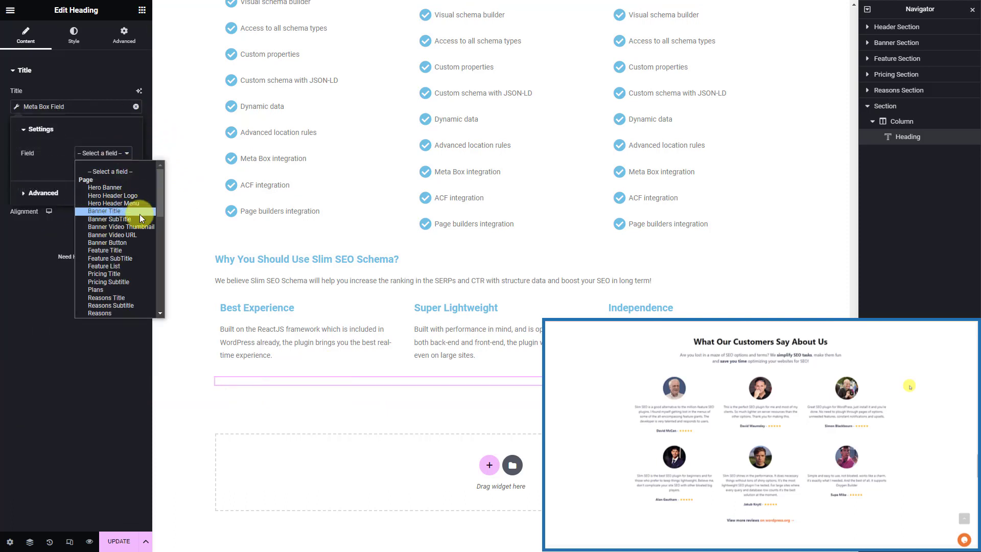
scroll(135, 244, down, 5)
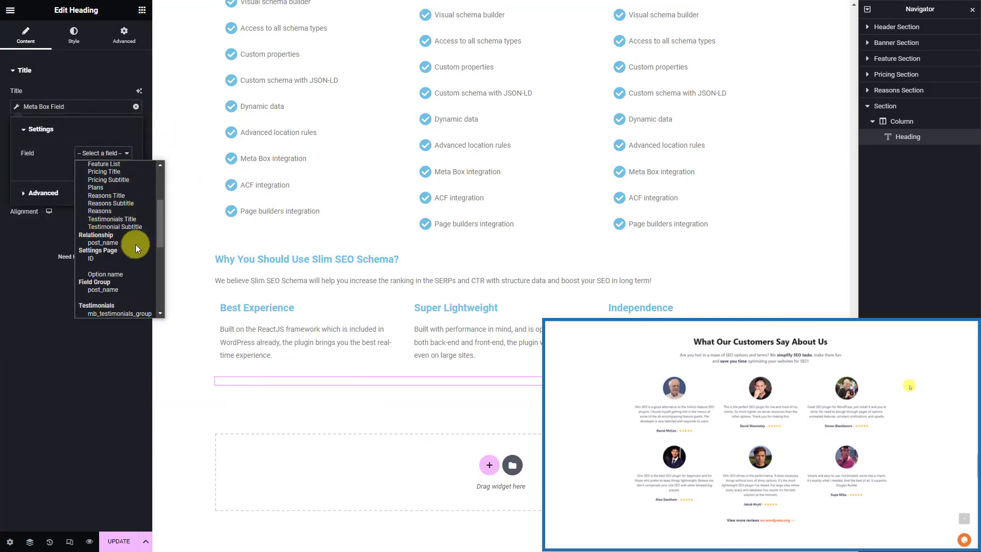
click(140, 216)
Add a Text Editor under the heading that pulls the Reasons Subtitle Meta Box field
click(142, 11)
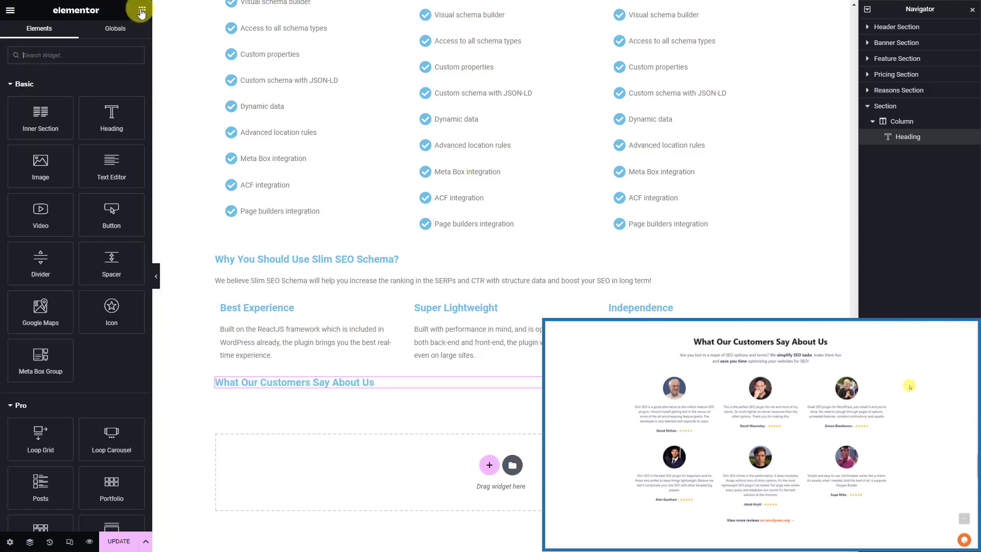
drag(105, 160, 243, 379)
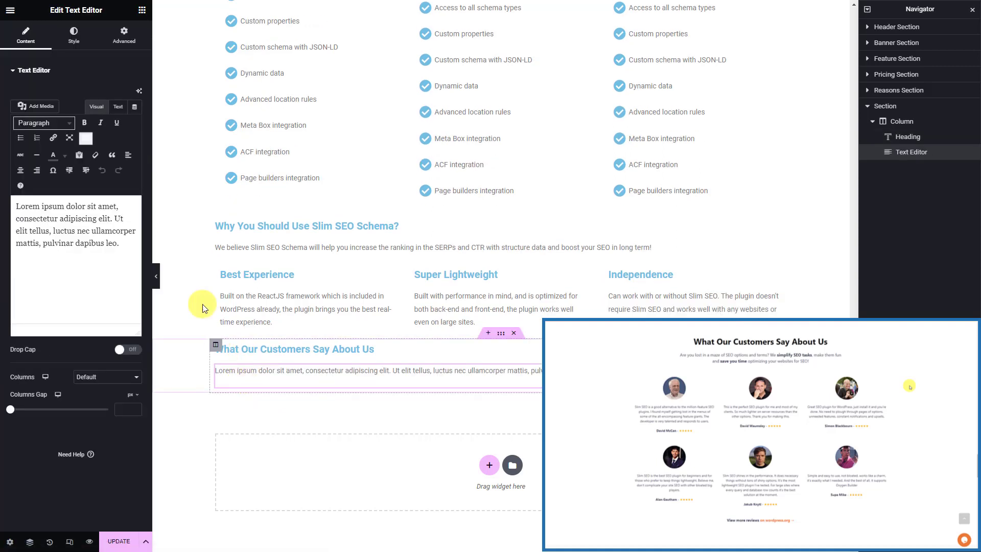
click(134, 108)
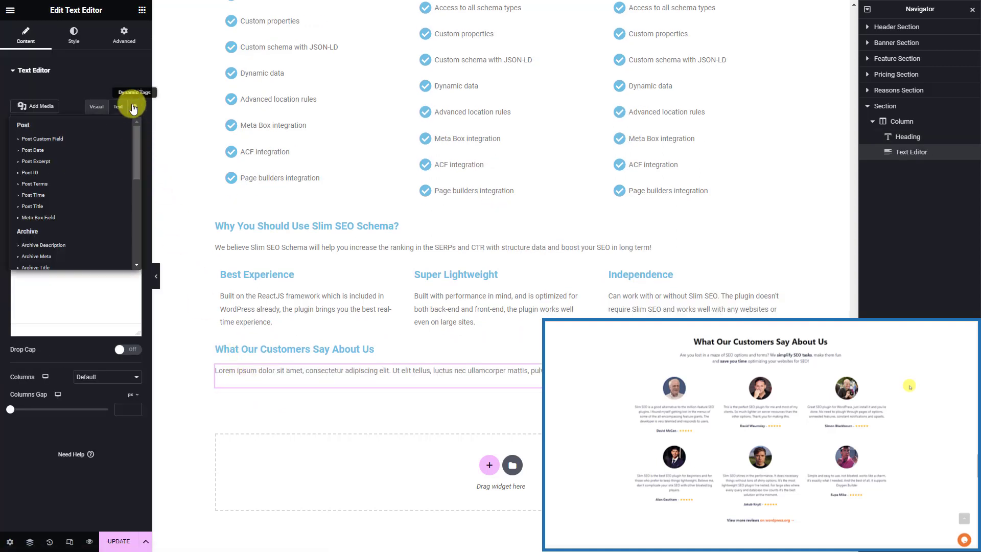
click(70, 218)
click(120, 153)
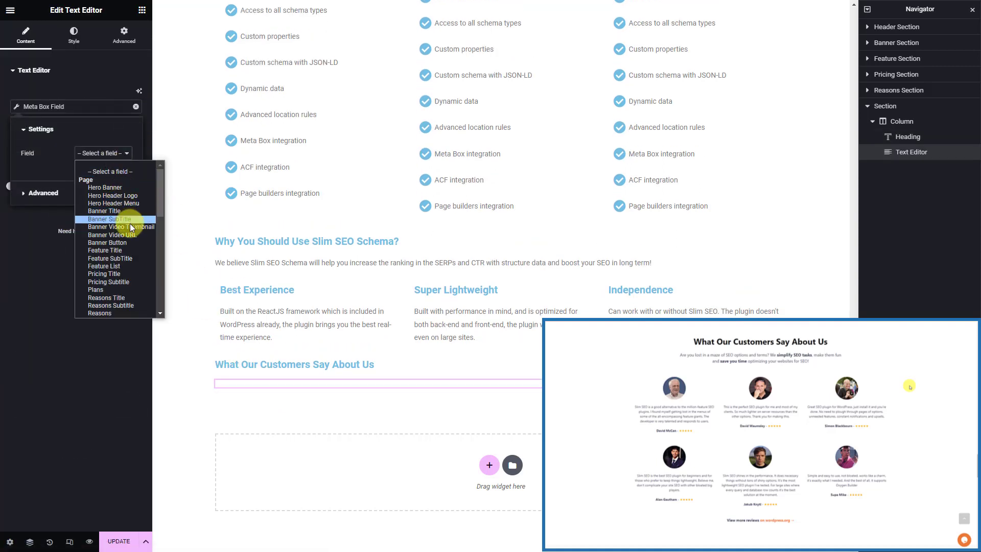
click(139, 305)
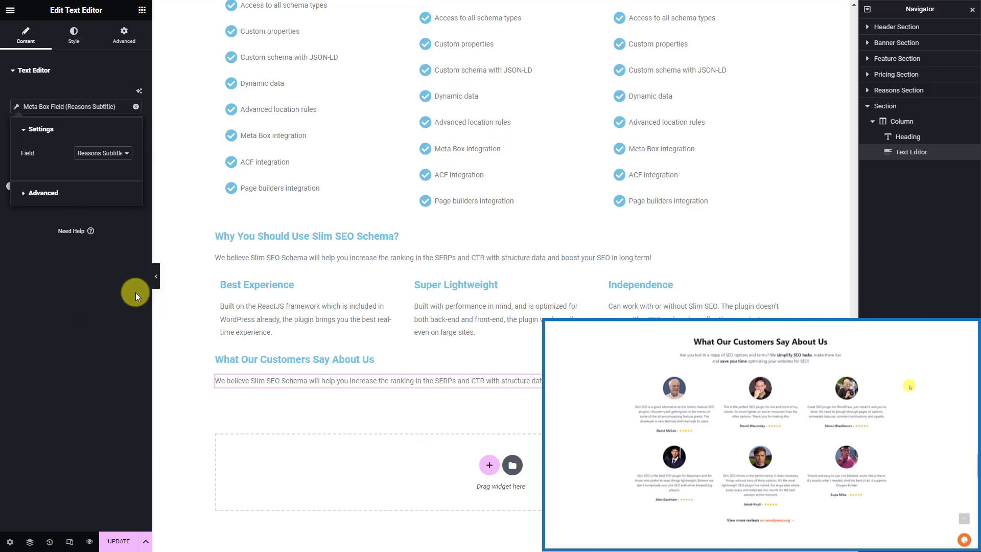
click(142, 11)
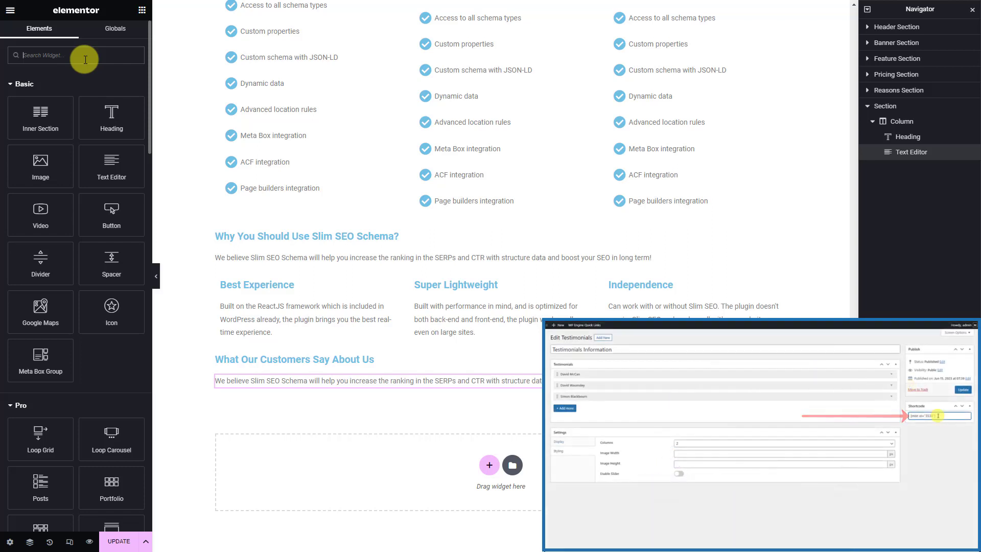
Add a Shortcode widget below the text containing [mbt id="3533"]
text(shor)
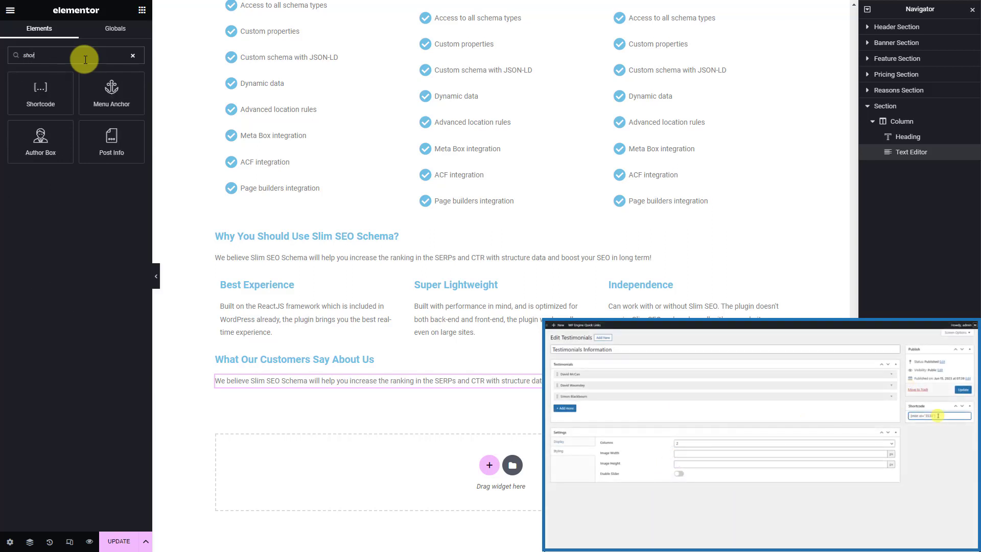
drag(44, 97, 283, 386)
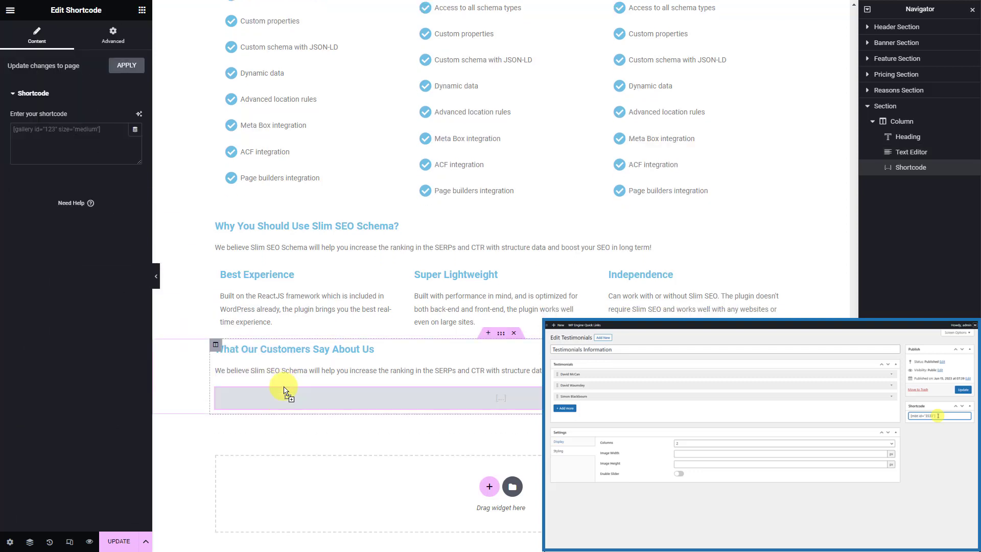
click(120, 130)
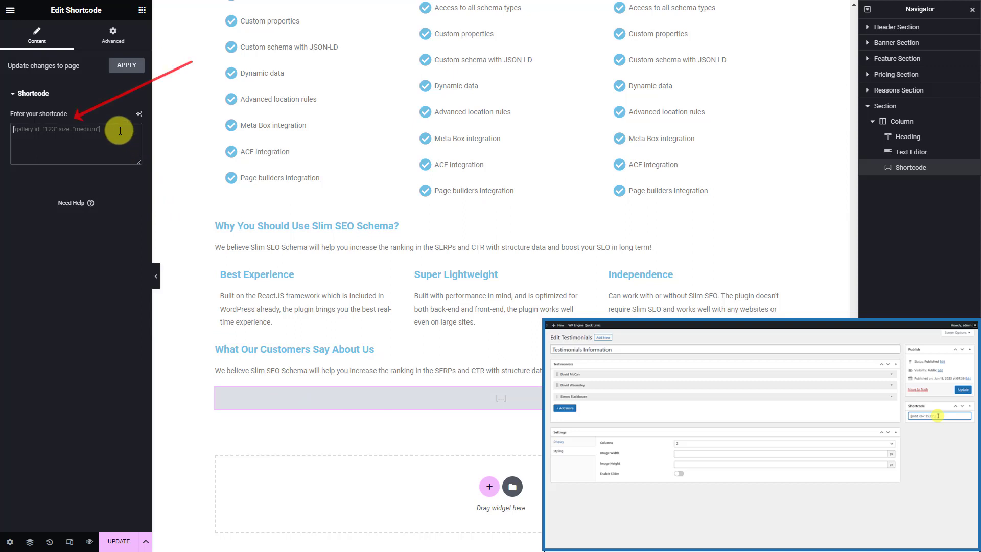
text([mbt id="3533"])
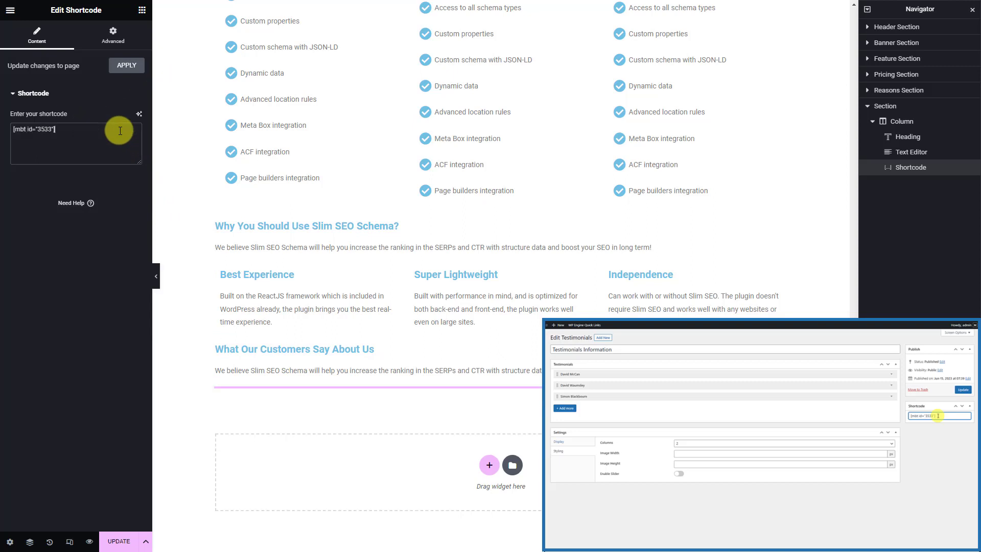
Rename the section to 'Testimonial Section' and save the page with Update
double_click(885, 106)
text(Testimonial Secti)
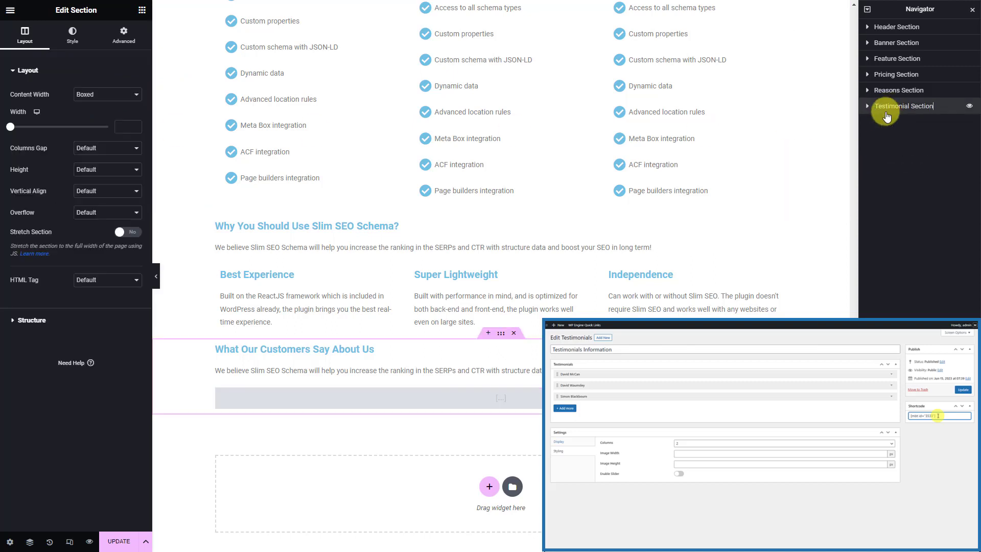
click(109, 543)
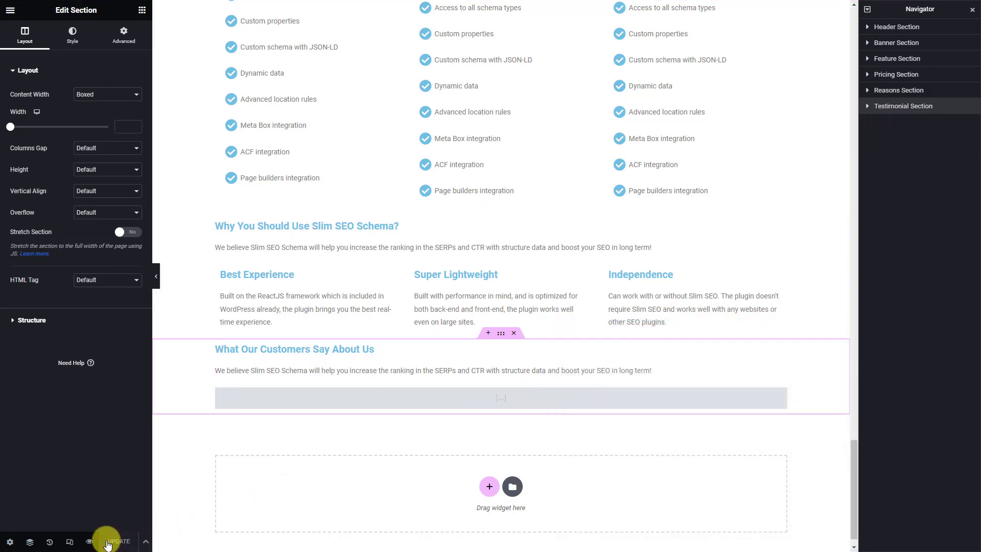
Preview the page live and scroll down to the testimonials with photos, star ratings and quotes
click(90, 543)
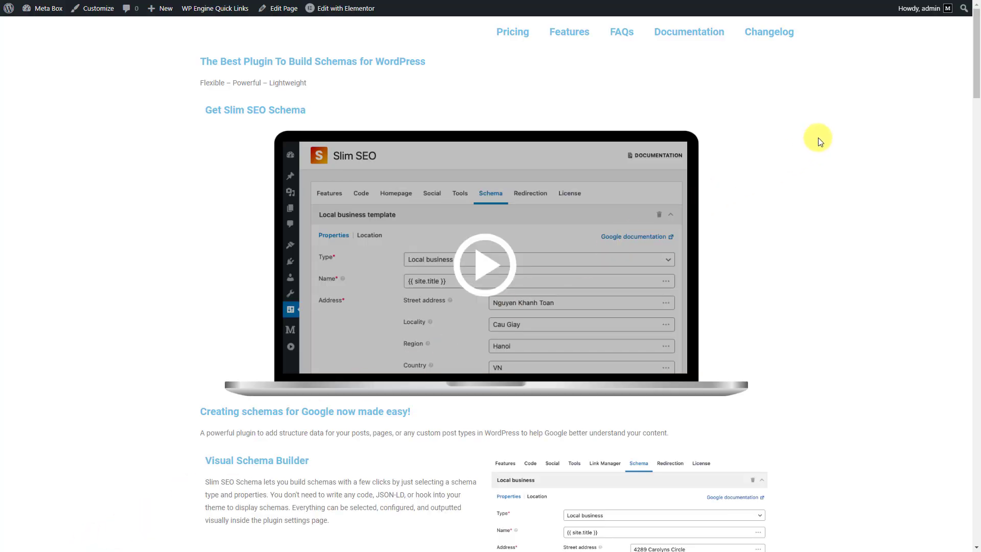
scroll(819, 141, down, 12)
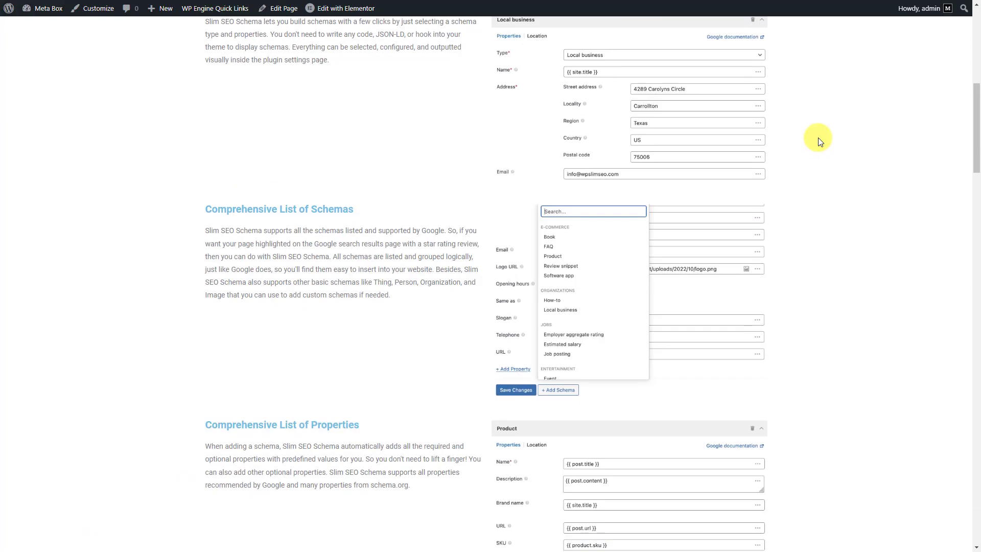
scroll(818, 137, down, 20)
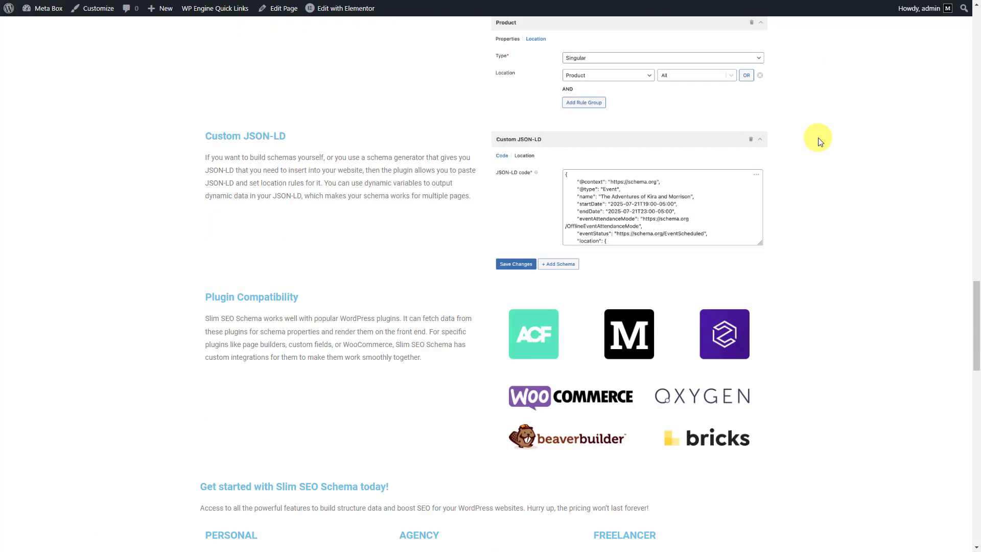
scroll(818, 137, down, 20)
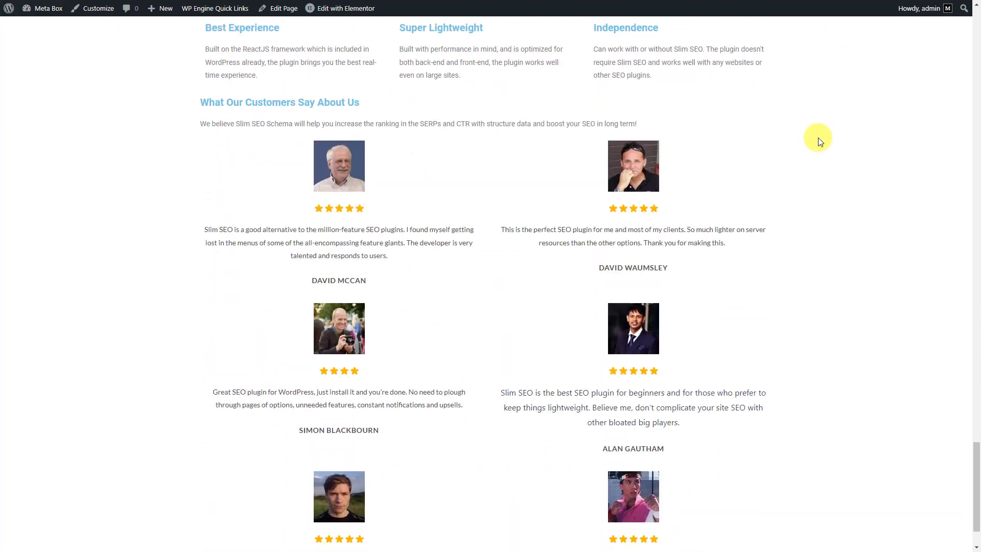
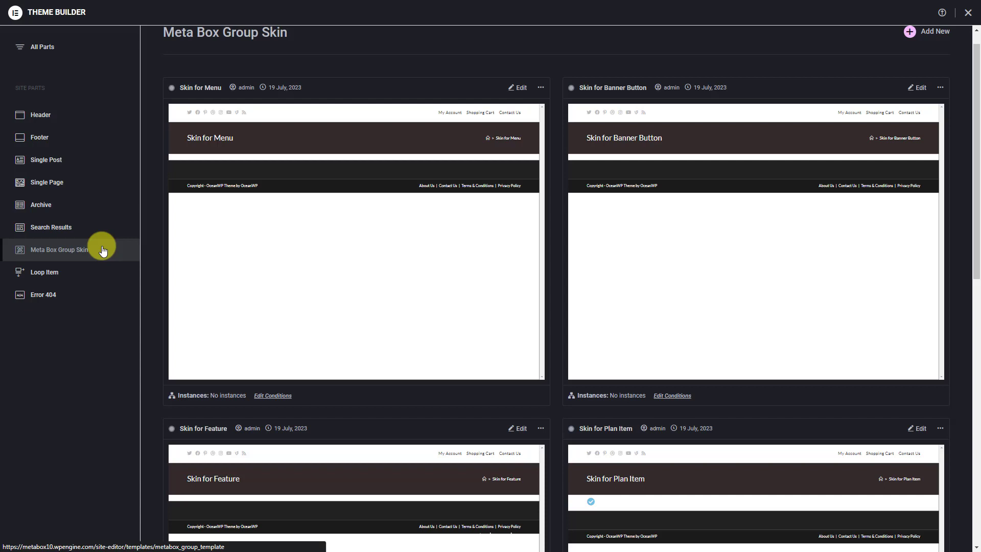
In Skin for Menu, give the Pricing heading 16 px size, light 300 weight and white #ffffff colour
click(519, 87)
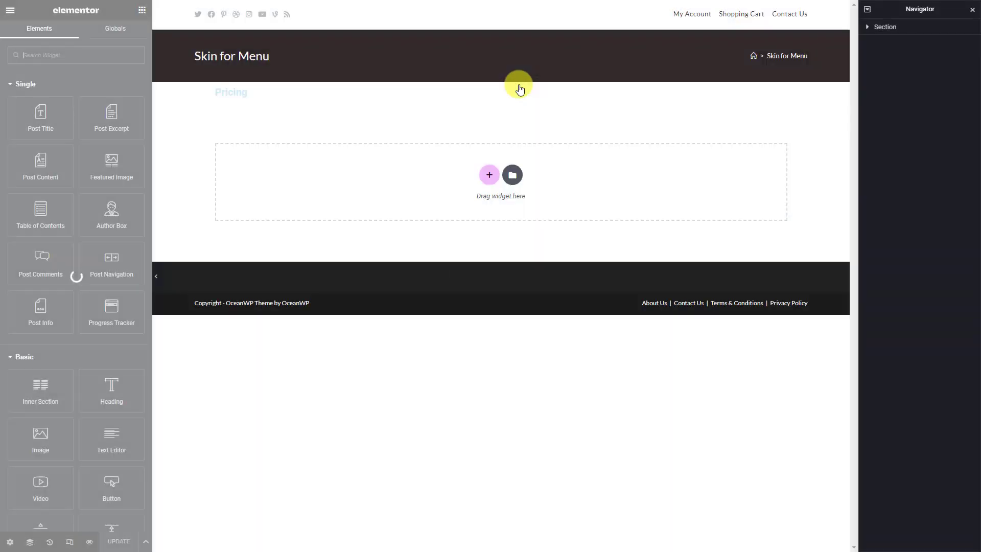
click(267, 94)
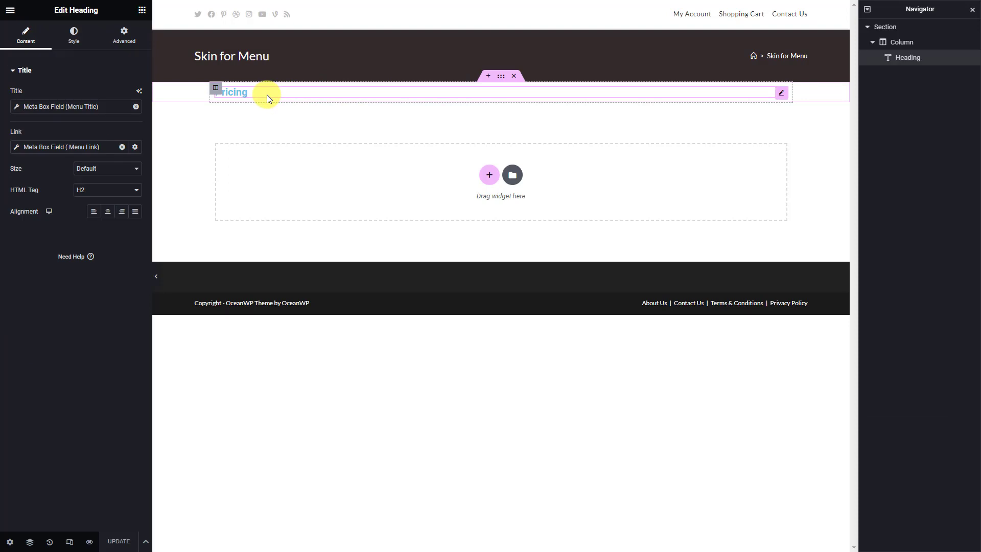
click(75, 40)
click(135, 116)
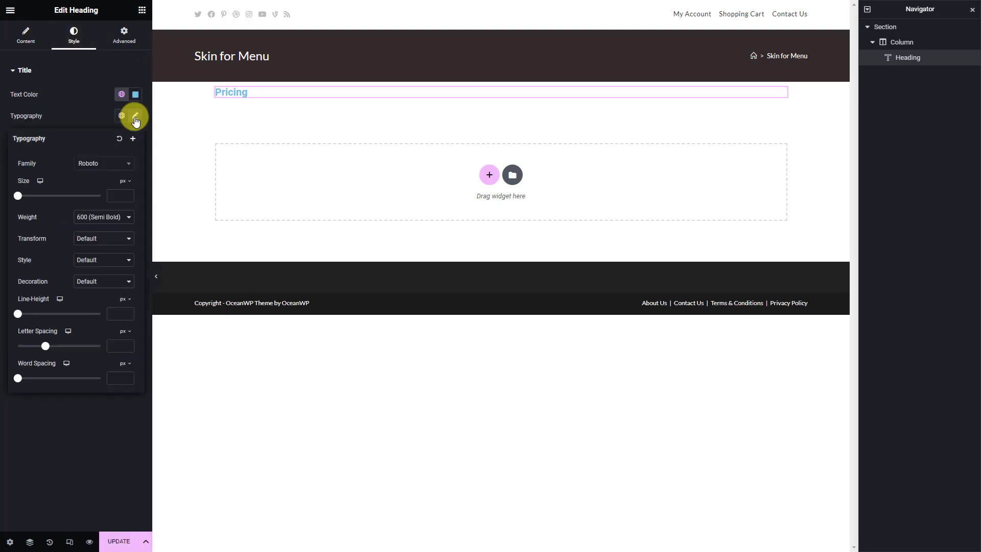
click(121, 192)
text(16)
click(117, 219)
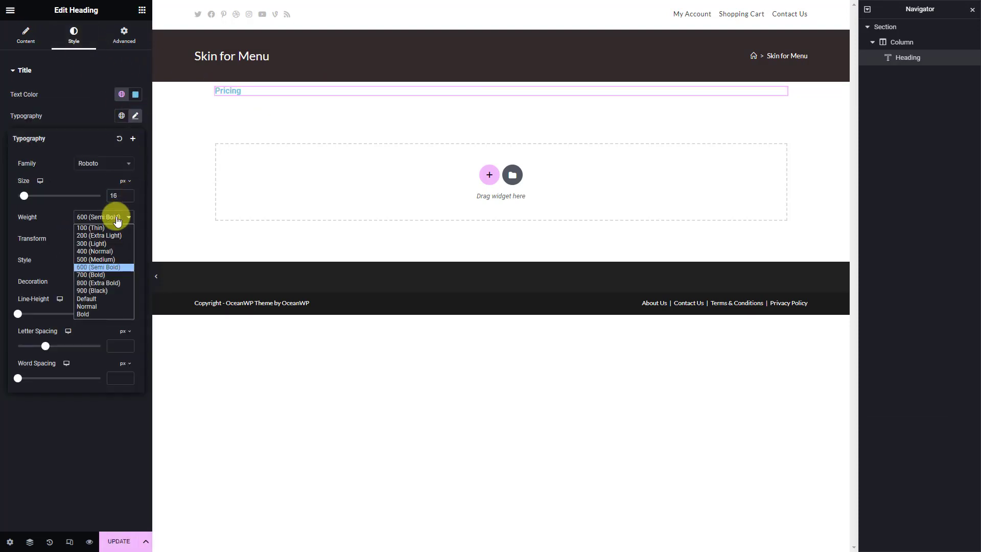
click(108, 244)
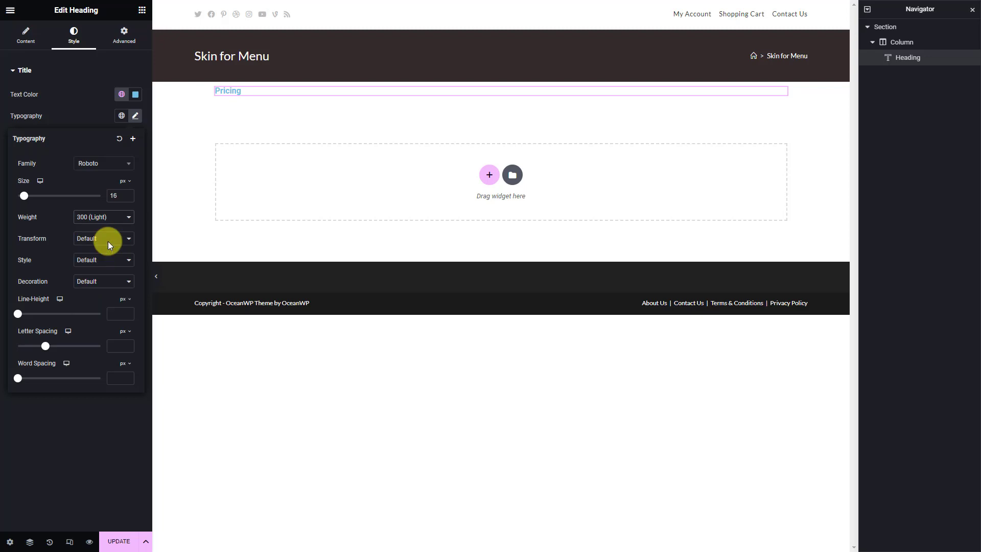
click(136, 95)
text(#ffffff)
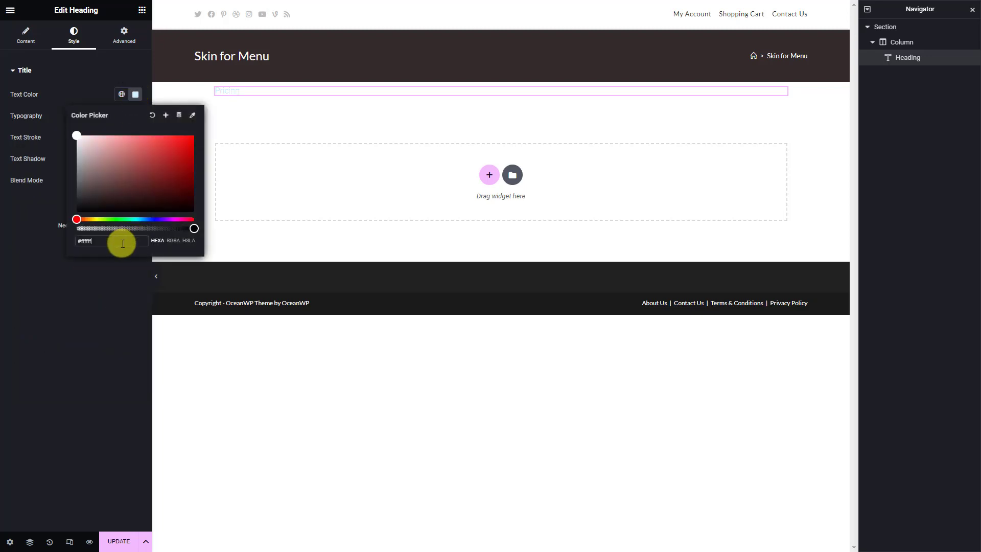
Save the template and return to the Theme Builder's Meta Box Group Skin list
click(118, 543)
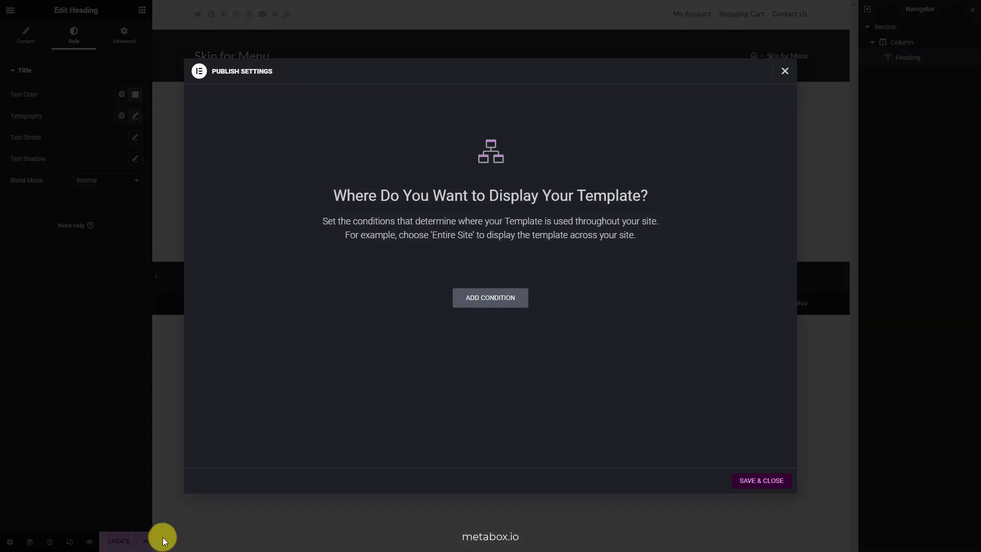
click(761, 480)
click(9, 12)
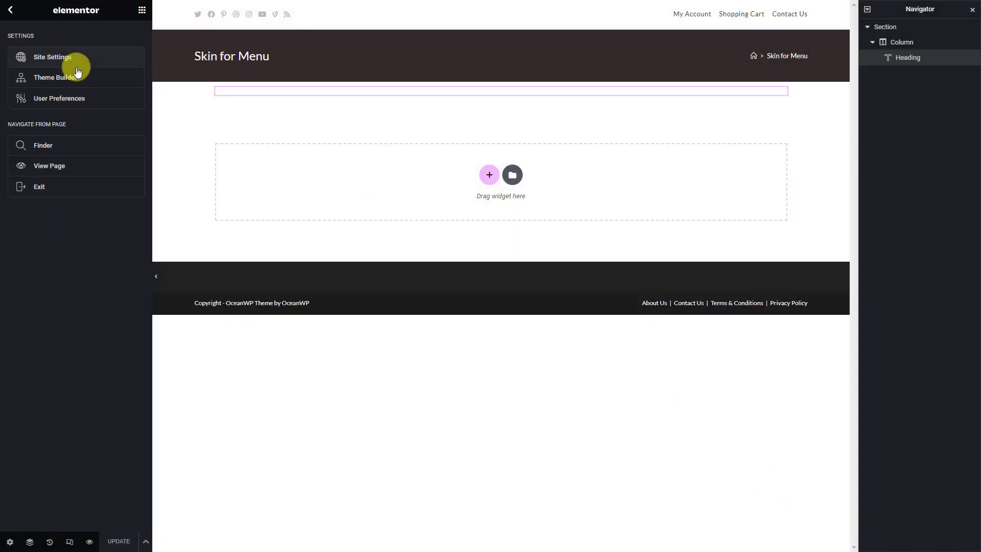
click(81, 76)
click(96, 250)
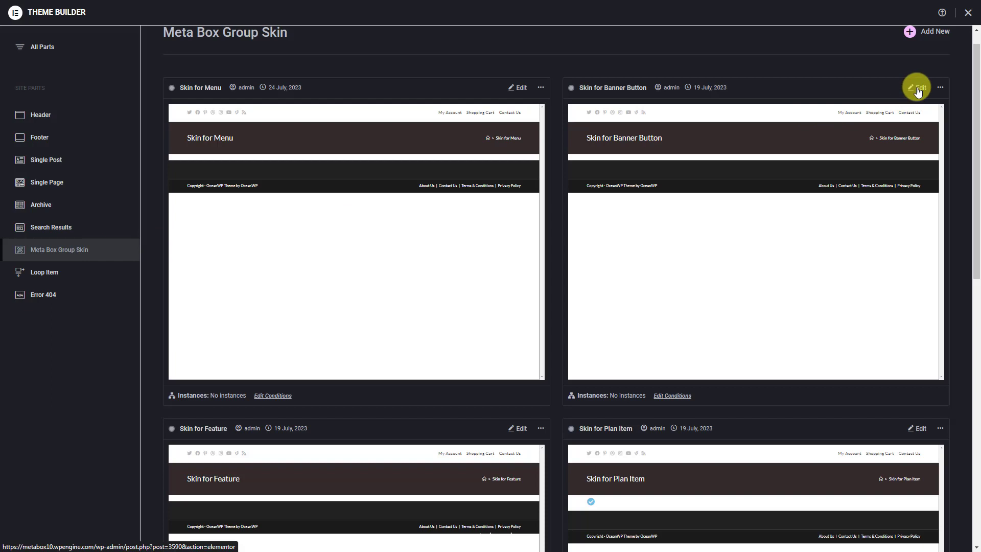
In Skin for Banner Button, centre the Get Slim SEO Schema heading and change its text colour
click(916, 87)
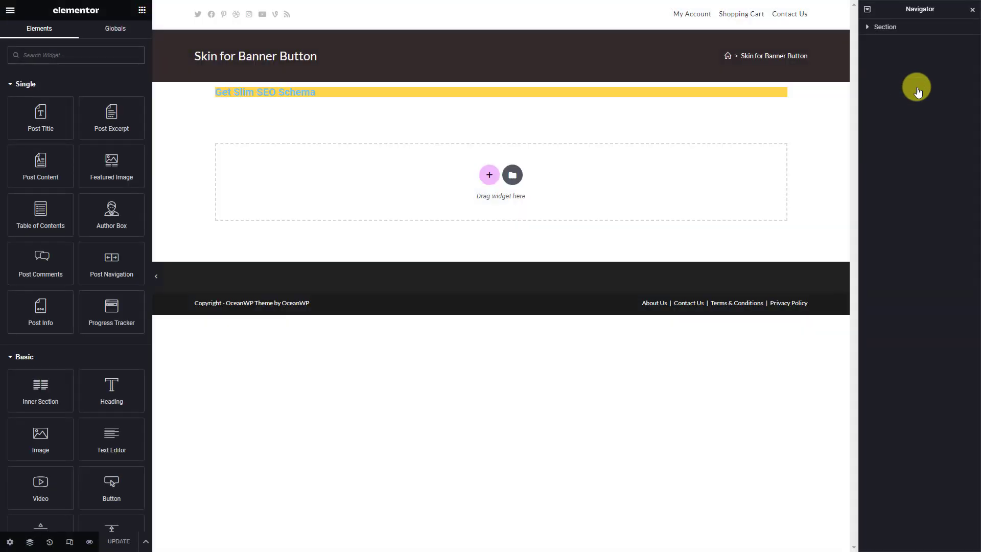
click(346, 96)
click(107, 214)
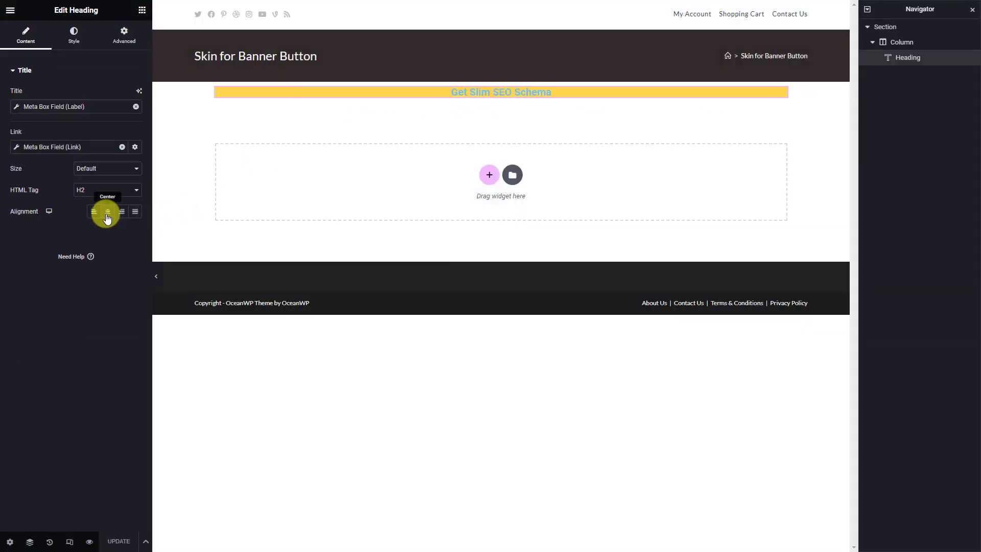
click(73, 34)
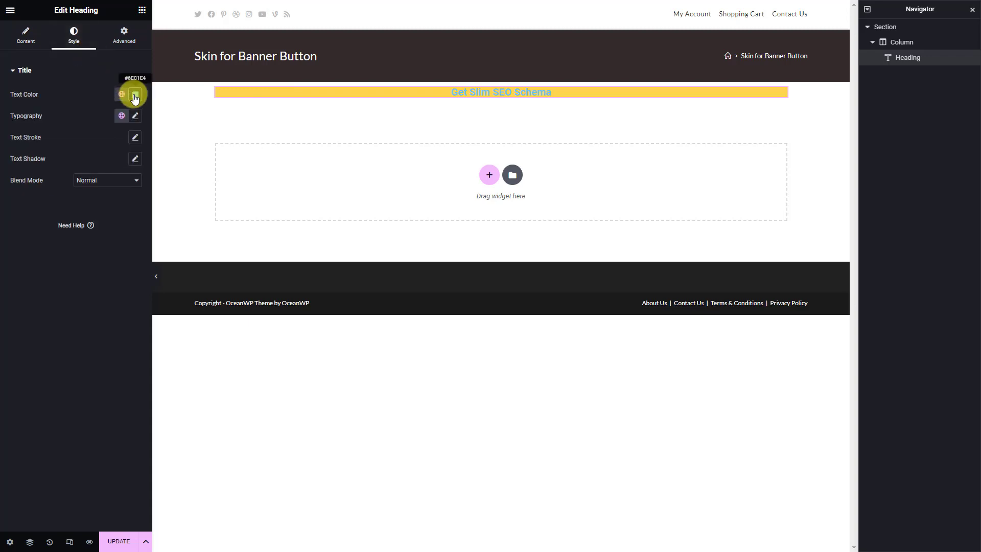
click(135, 95)
click(119, 241)
click(99, 278)
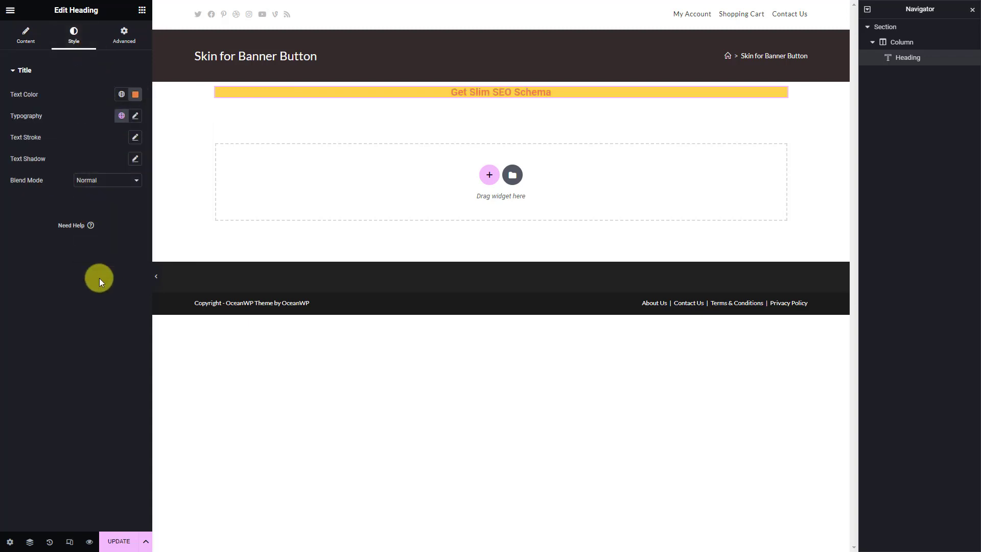
Set the heading font size to 16 with normal 400 weight
click(135, 115)
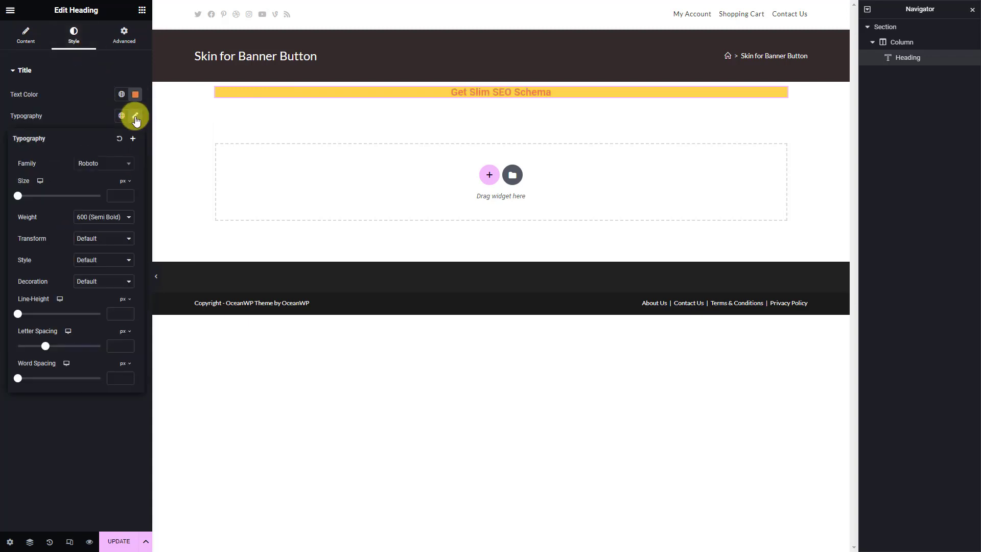
click(123, 195)
text(16)
click(104, 217)
click(111, 250)
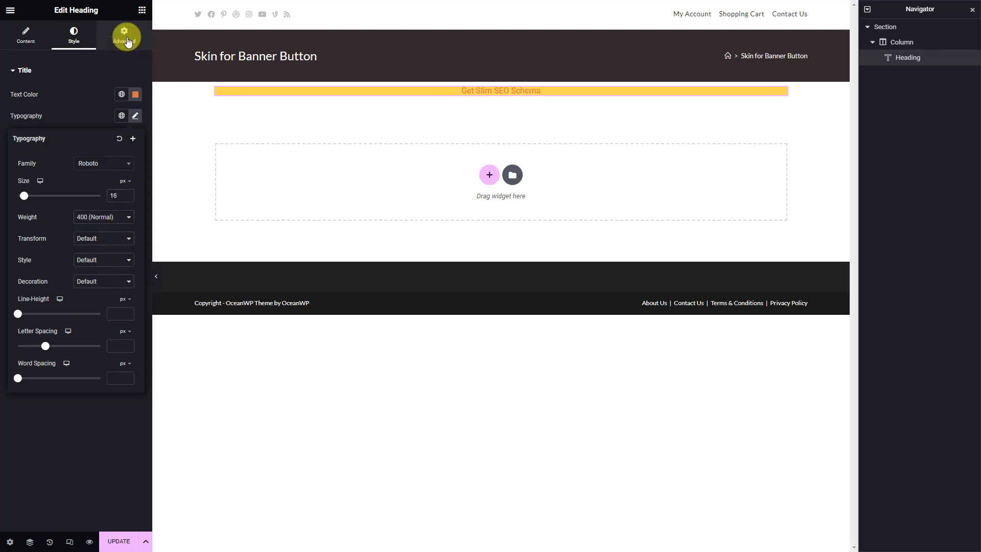
Give the heading 15 px padding and a custom width
click(124, 36)
click(23, 146)
text(15)
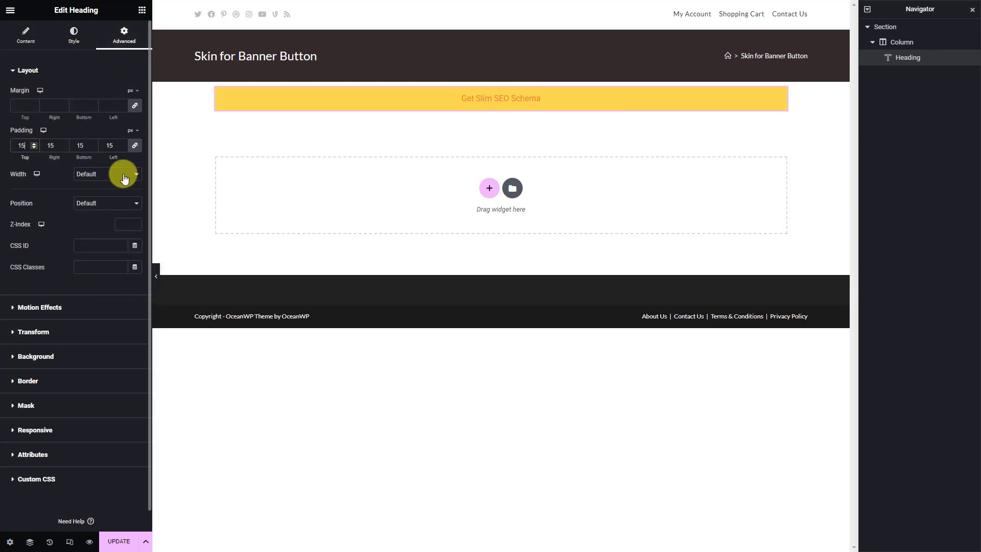
click(124, 175)
click(115, 207)
click(132, 207)
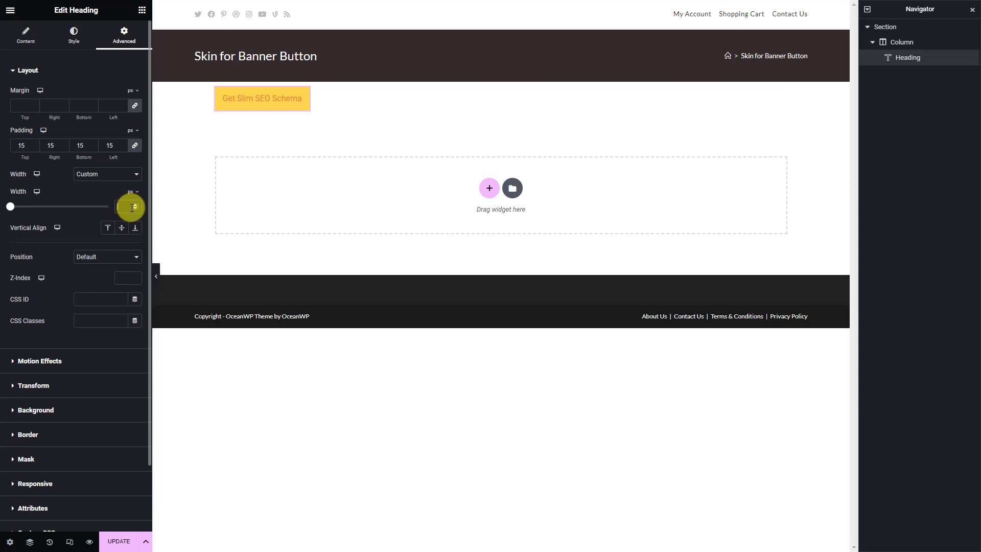
Centre the button horizontally in its column and give the heading a solid border
click(928, 43)
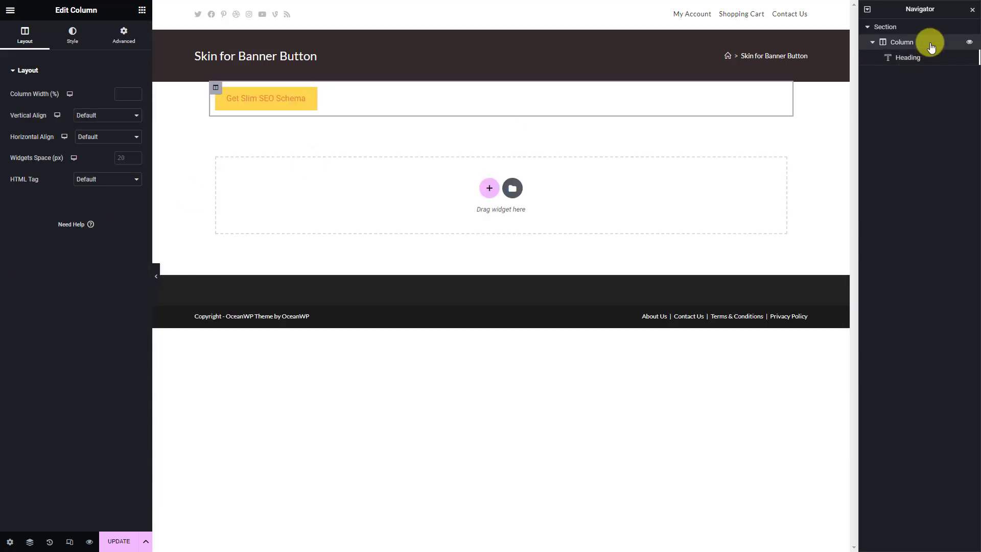
click(136, 133)
click(119, 165)
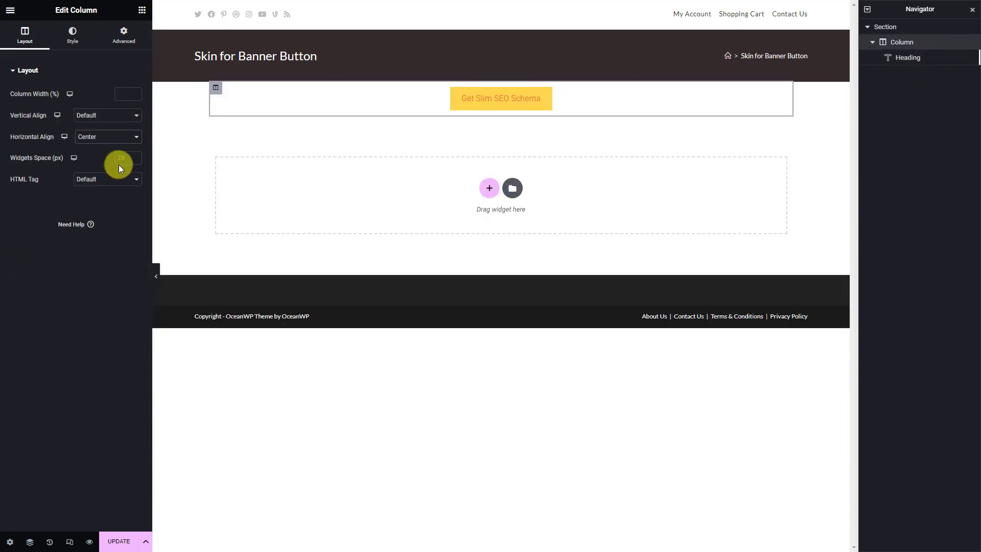
click(928, 57)
click(125, 431)
click(108, 213)
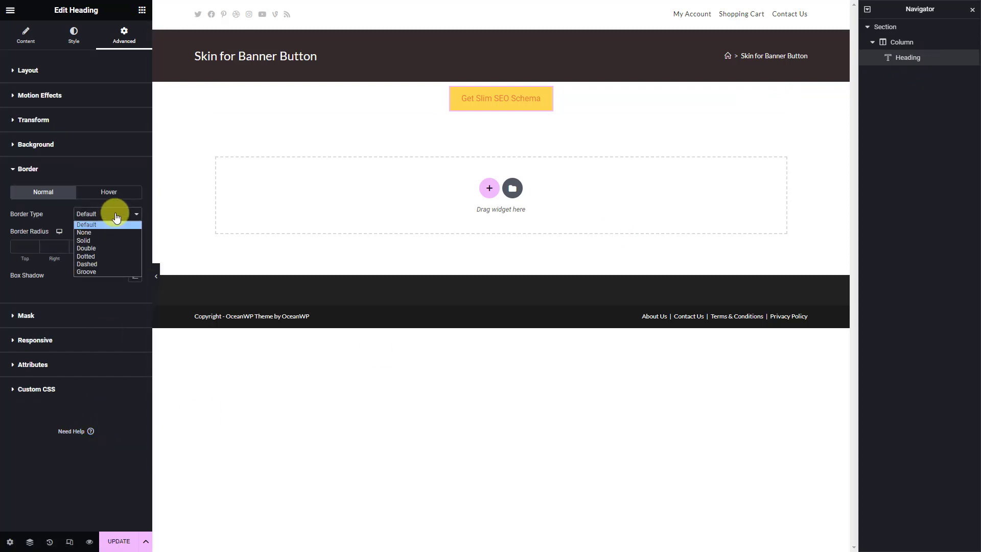
click(107, 240)
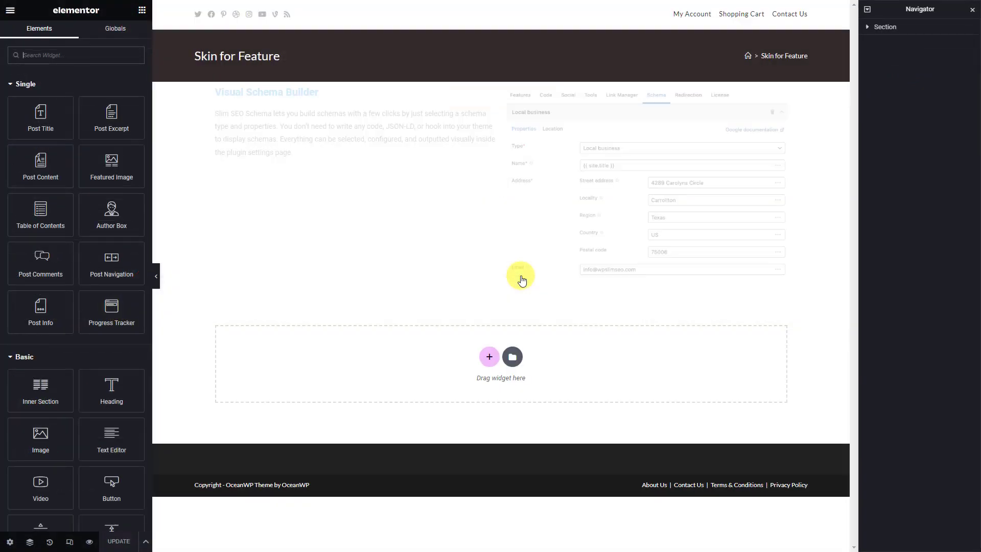
Make the Visual Schema Builder heading dark with a 24 px font size
click(277, 90)
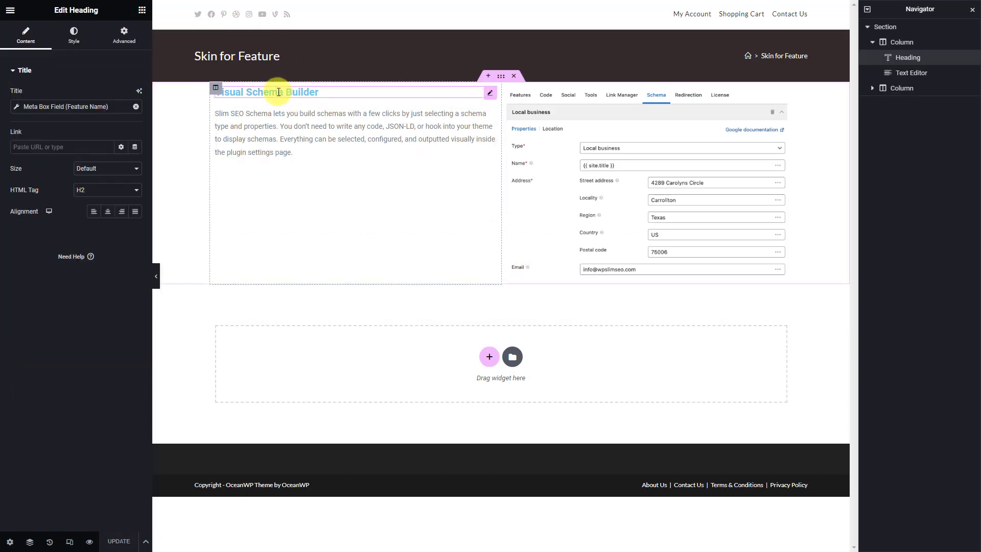
click(74, 38)
click(135, 94)
click(135, 240)
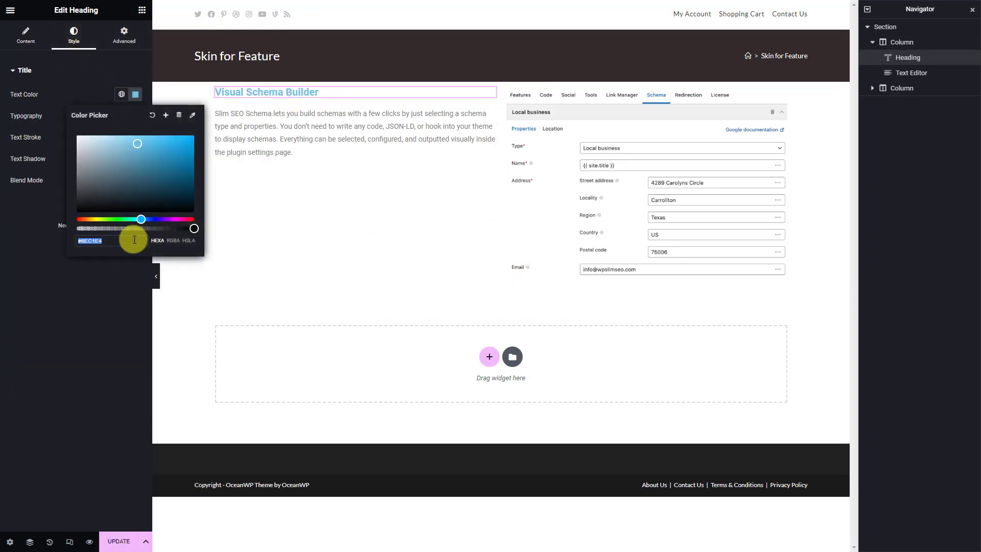
key(ctrl+v)
click(16, 244)
click(135, 116)
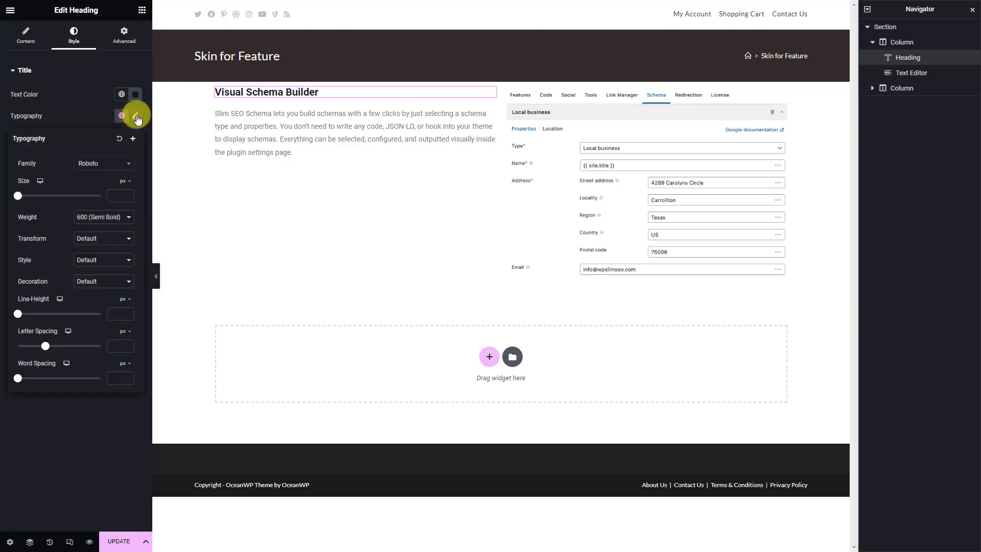
click(122, 194)
text(24)
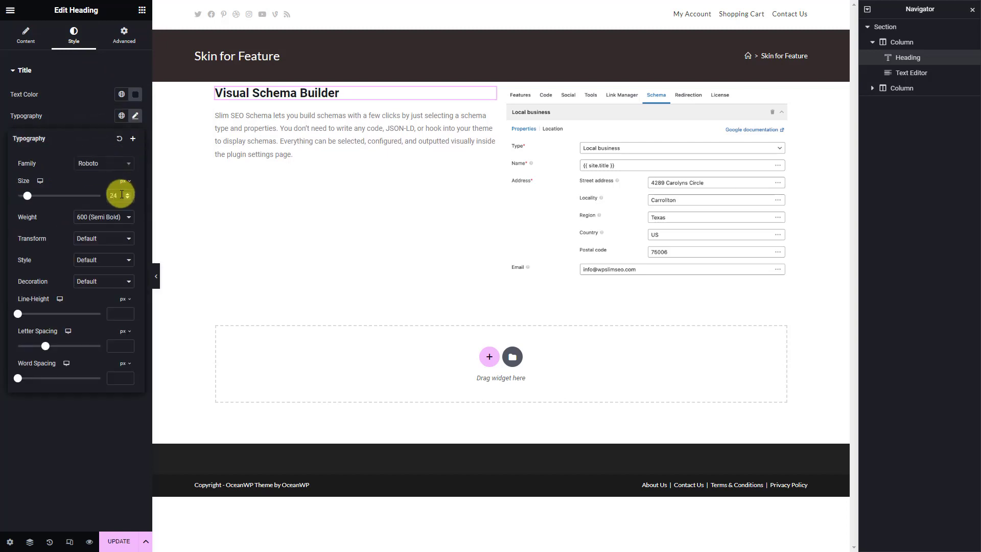
Vertically centre the heading's column and set 10 px column padding
click(943, 43)
click(126, 116)
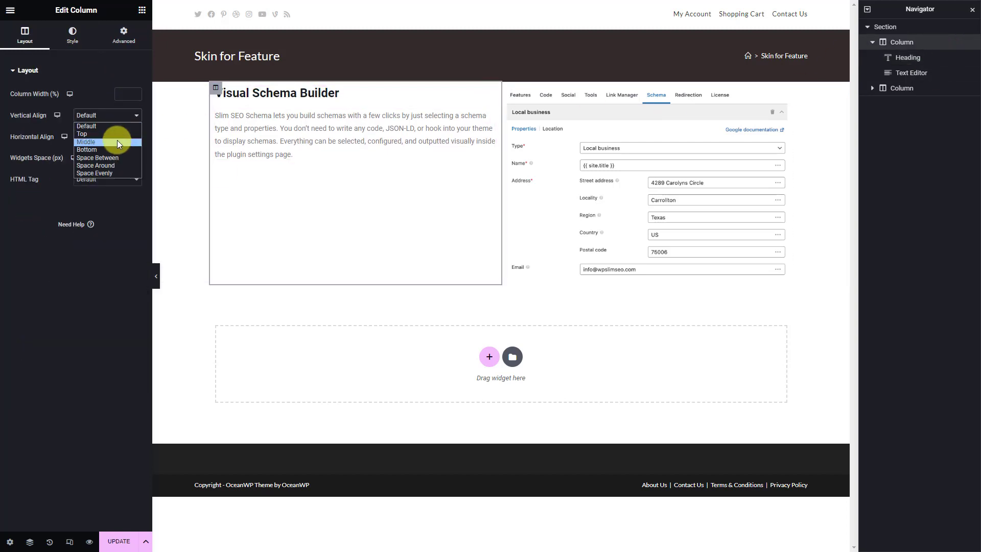
click(118, 142)
click(123, 33)
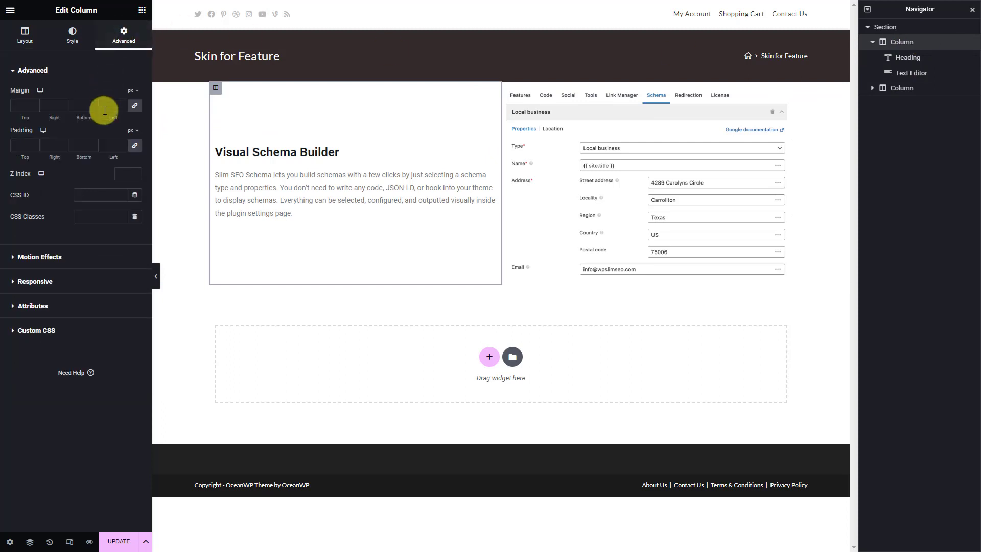
click(116, 145)
click(927, 87)
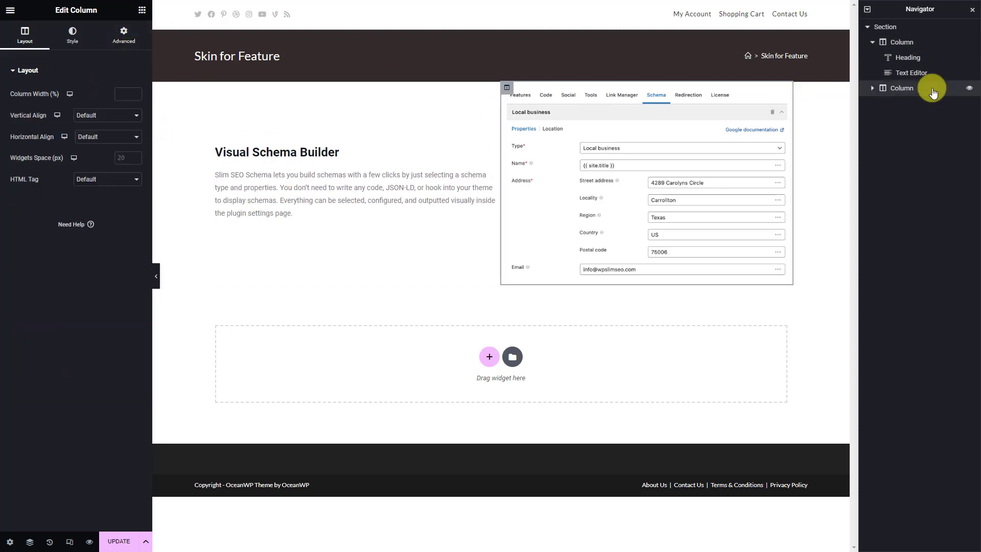
click(125, 33)
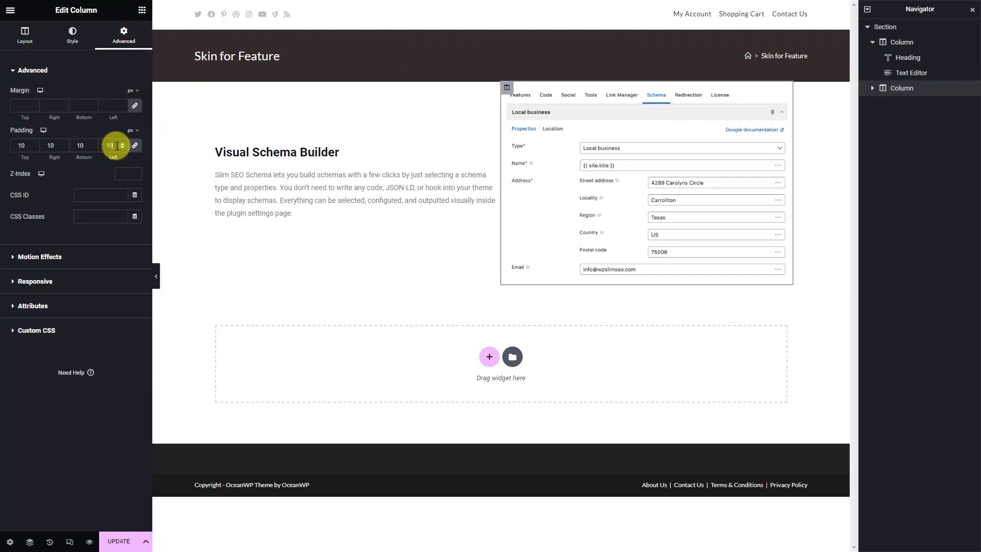
Give the section CSS ID feature-style and the row-reverse custom CSS, then save the template
click(919, 26)
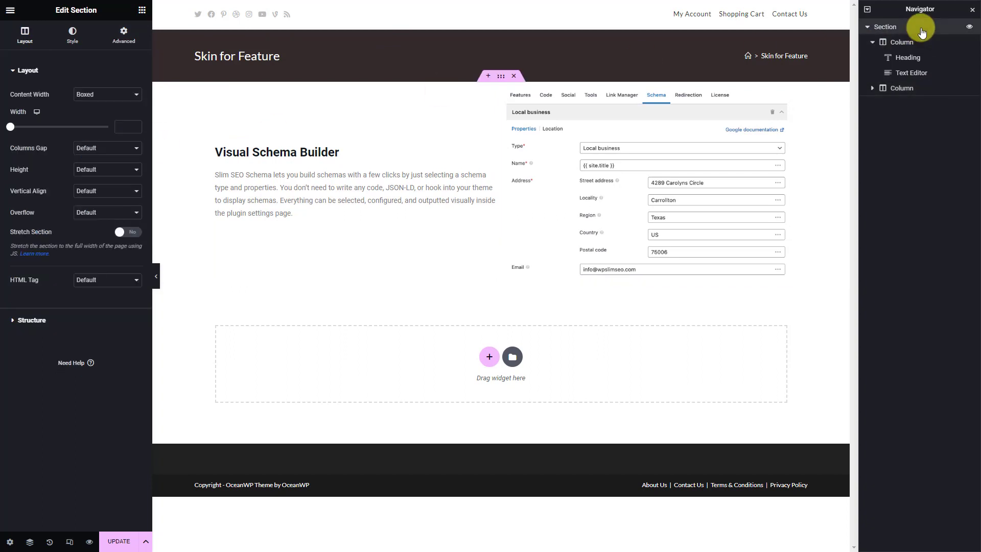
click(77, 45)
click(123, 37)
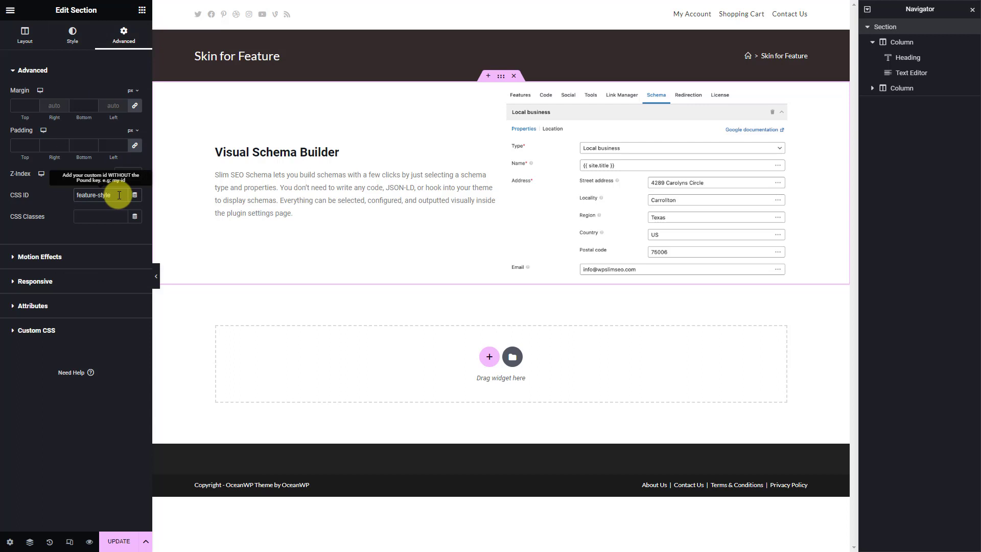
click(85, 329)
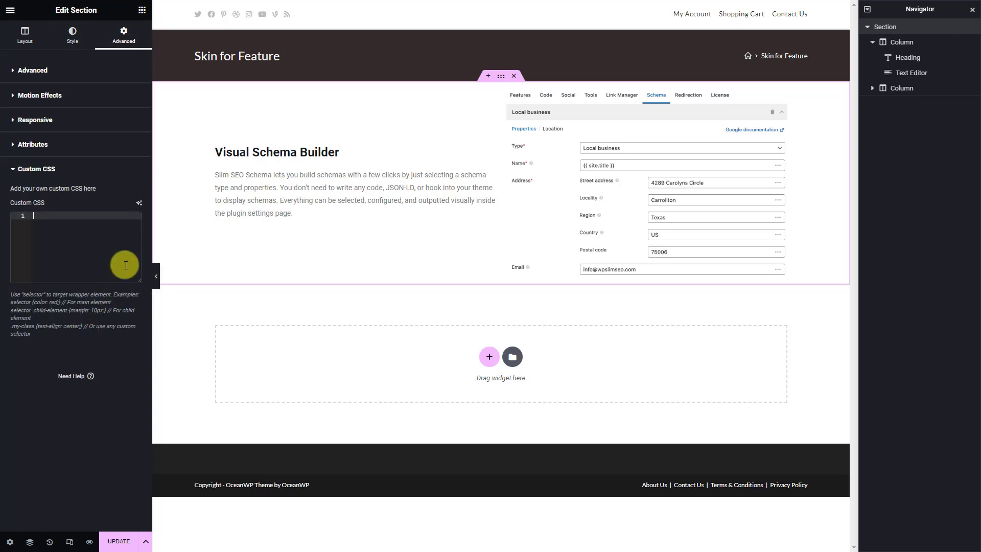
text(#feature-style .mbei-group:nth-child(2n) .elementor-row{     flex-direction: row-reverse; })
click(119, 541)
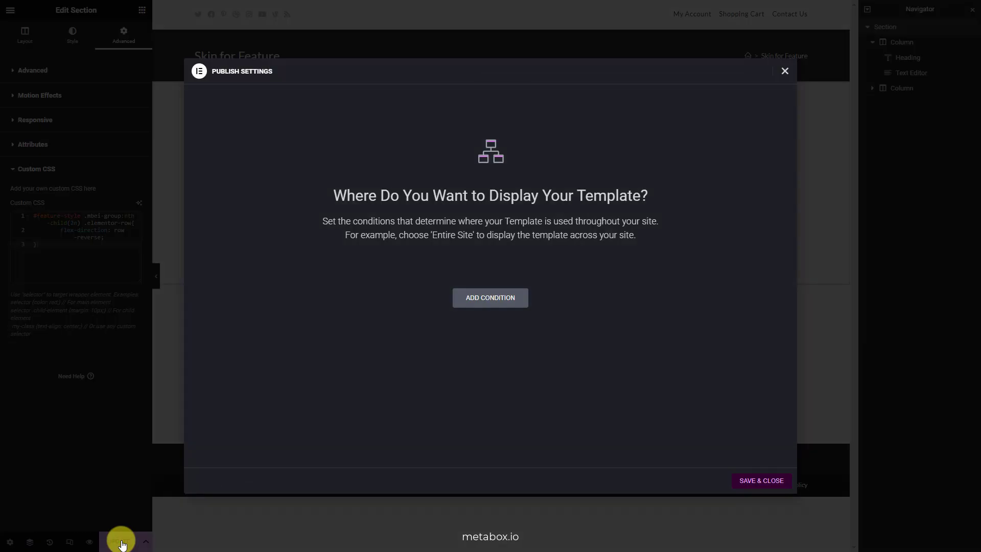
click(761, 481)
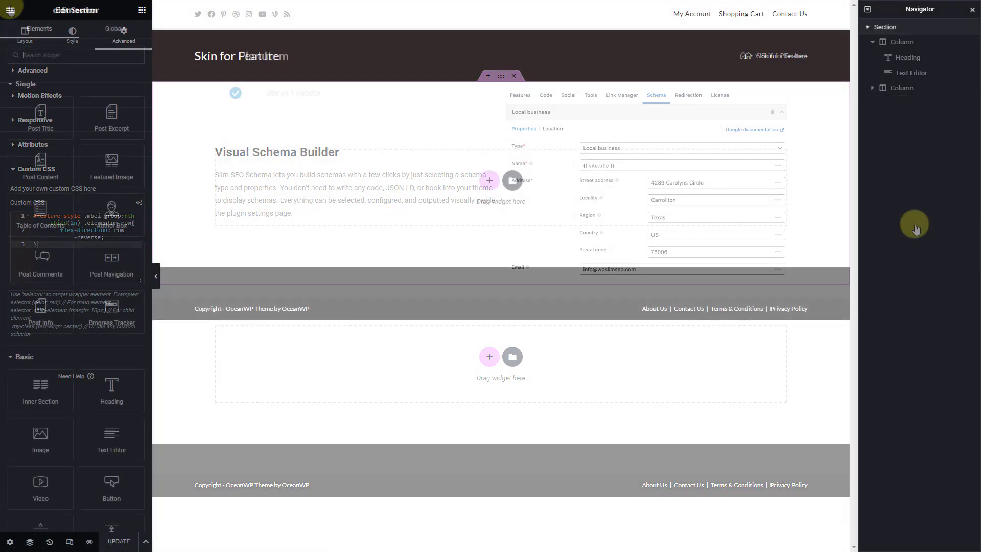
Colour the plan item check icon orange FF9800 and save Skin for Plan Item
click(237, 97)
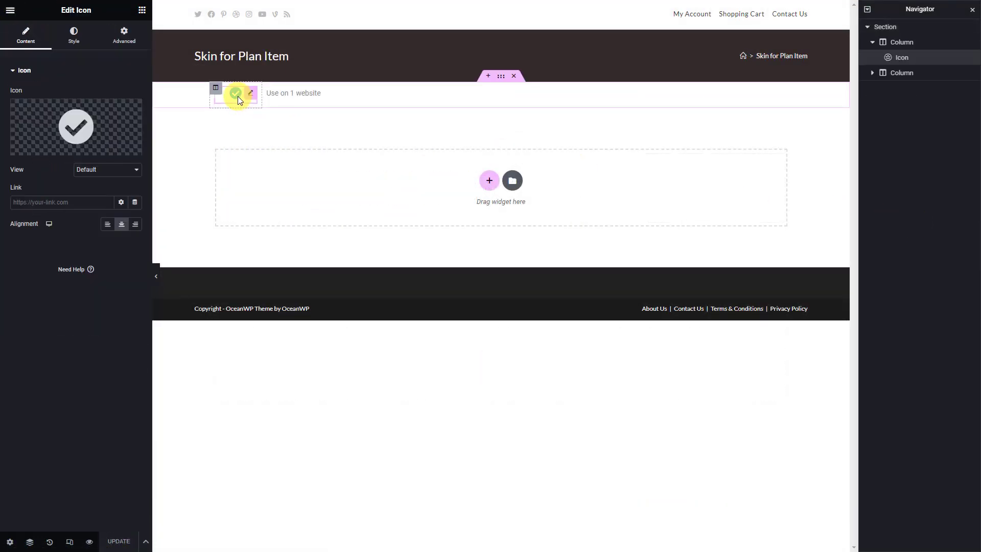
click(73, 35)
click(135, 116)
click(124, 261)
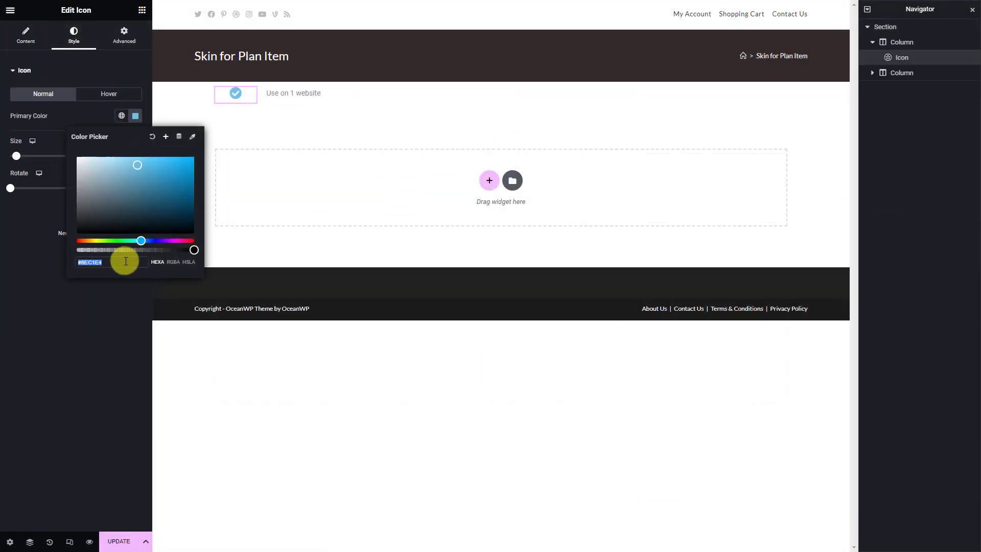
text(FF9800)
click(118, 541)
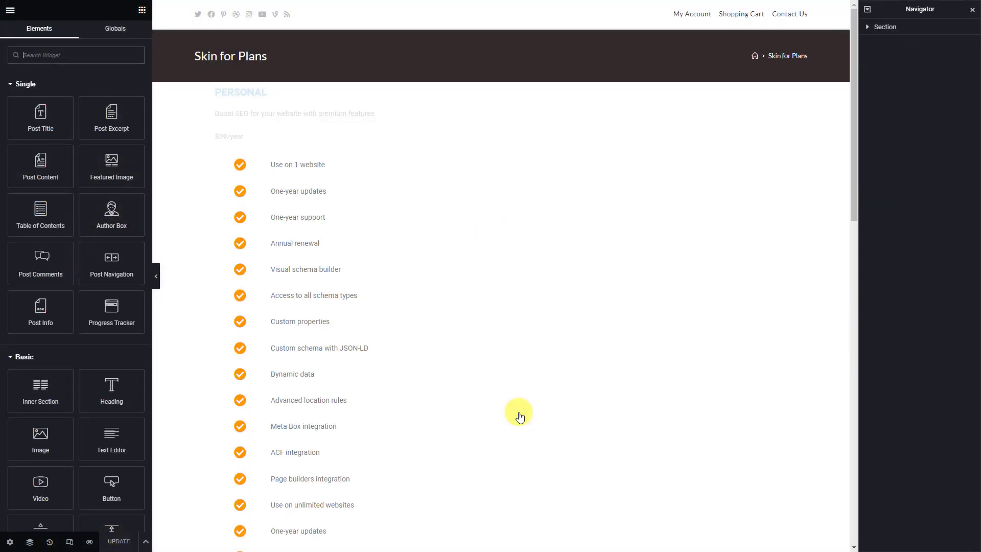
Make the PERSONAL heading dark, 16 px and centre-aligned
click(253, 93)
click(75, 36)
click(136, 94)
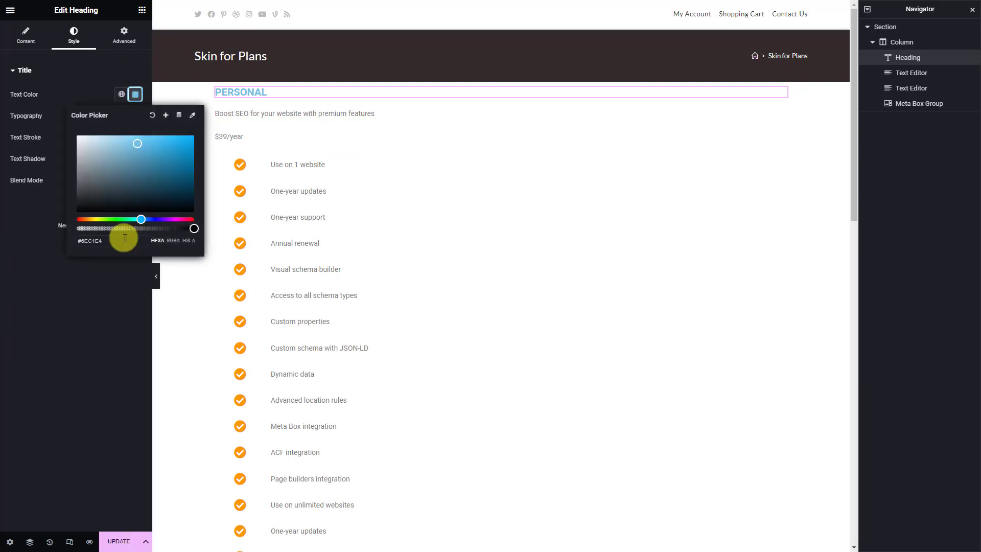
click(121, 243)
key(ctrl+v)
click(83, 281)
click(135, 116)
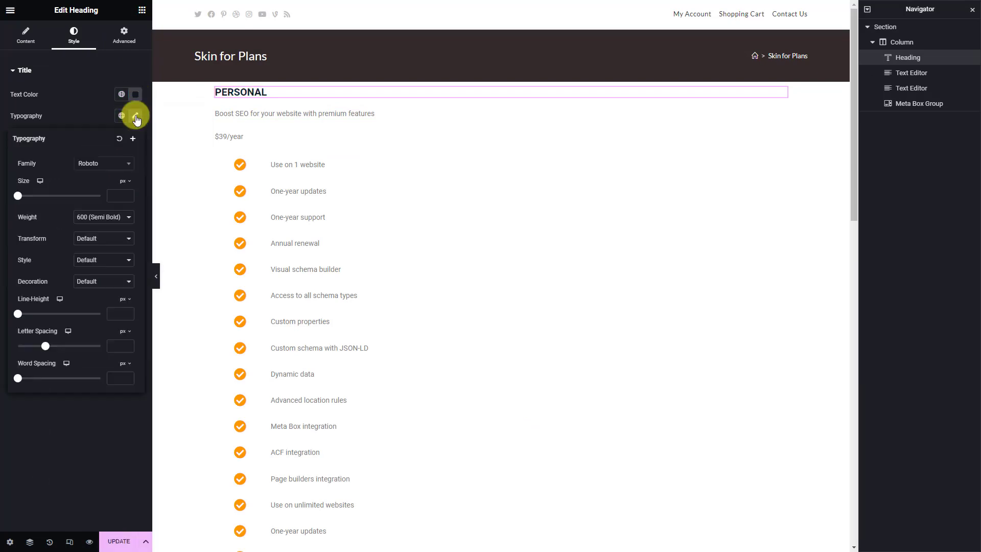
click(122, 196)
text(16)
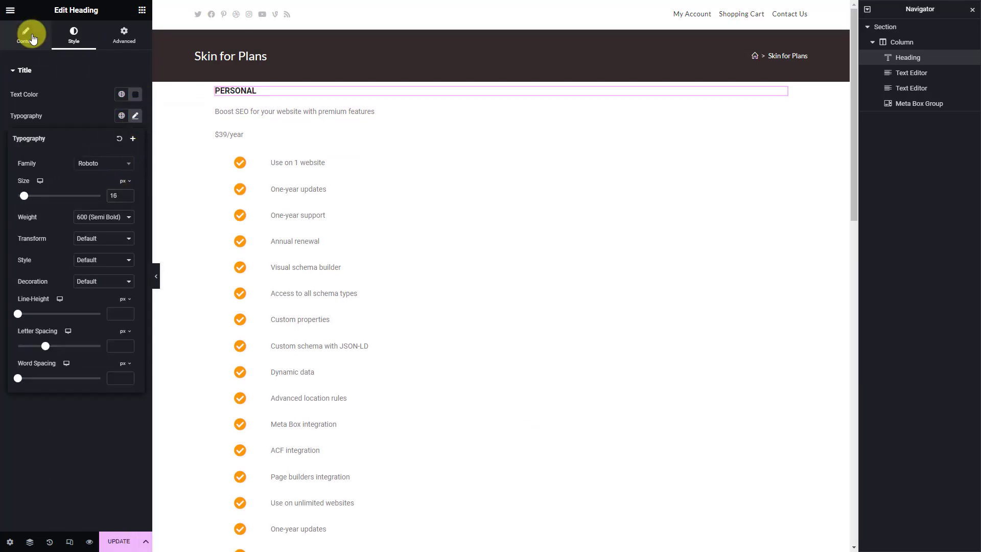
click(25, 36)
click(102, 212)
Pad the PERSONAL heading with 32 top and 12 bottom padding
click(124, 36)
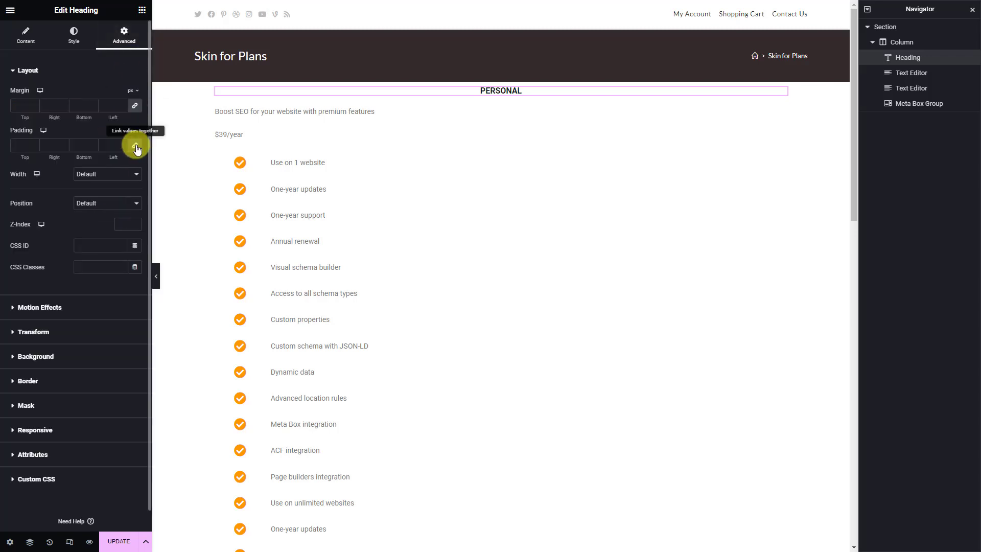
click(21, 145)
text(32)
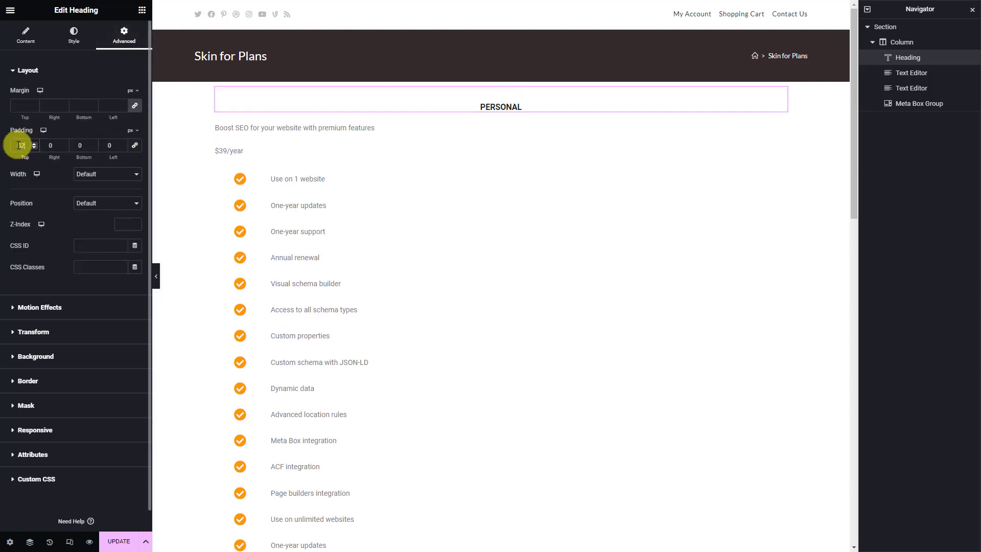
text(32)
click(80, 146)
text(12)
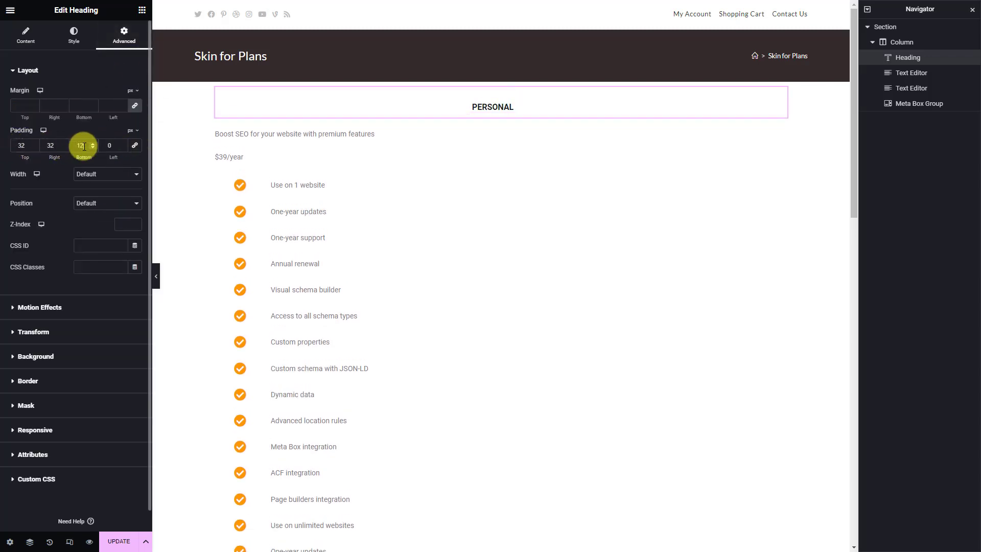
click(109, 145)
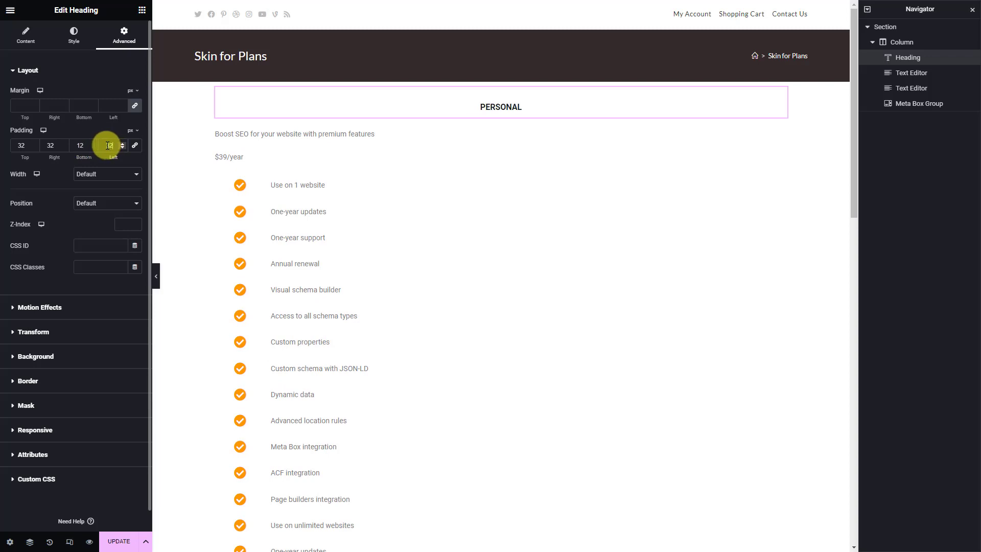
Move the $39/year price above the description and set its font size to 32
click(296, 131)
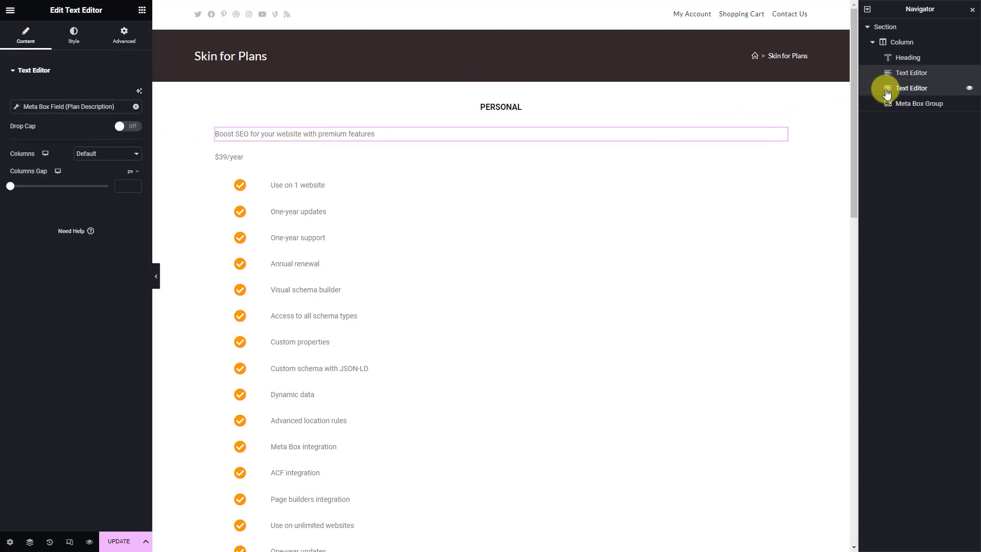
drag(887, 93, 887, 69)
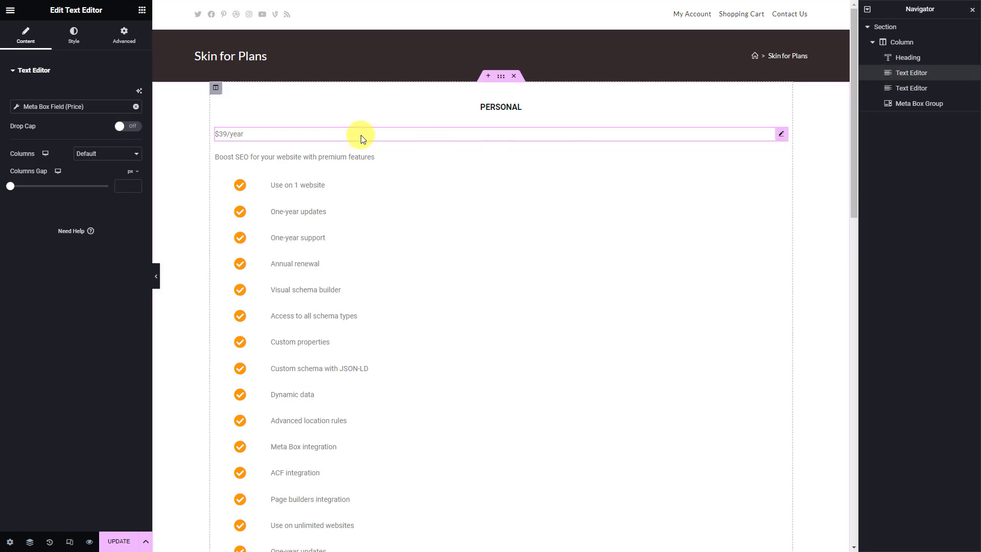
click(72, 35)
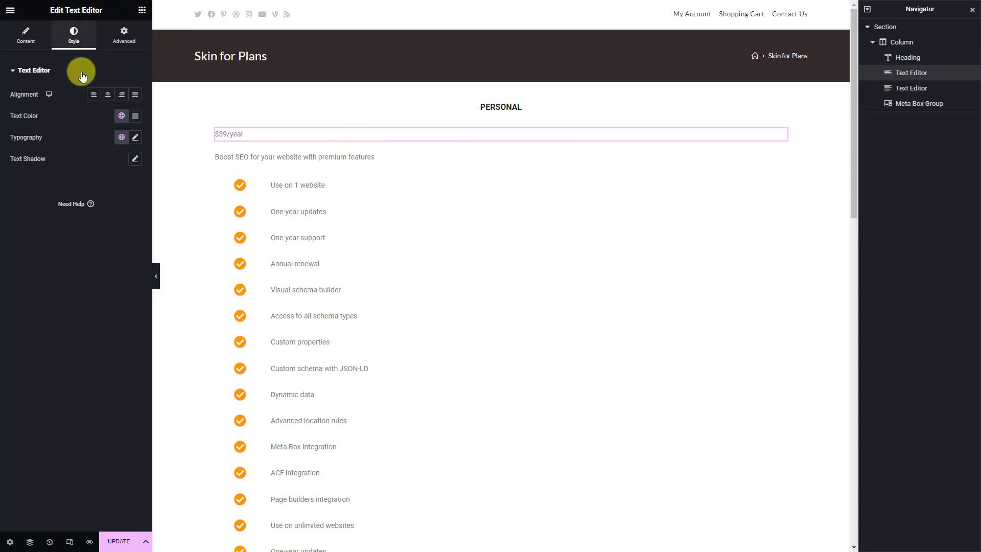
click(135, 138)
click(121, 217)
text(32)
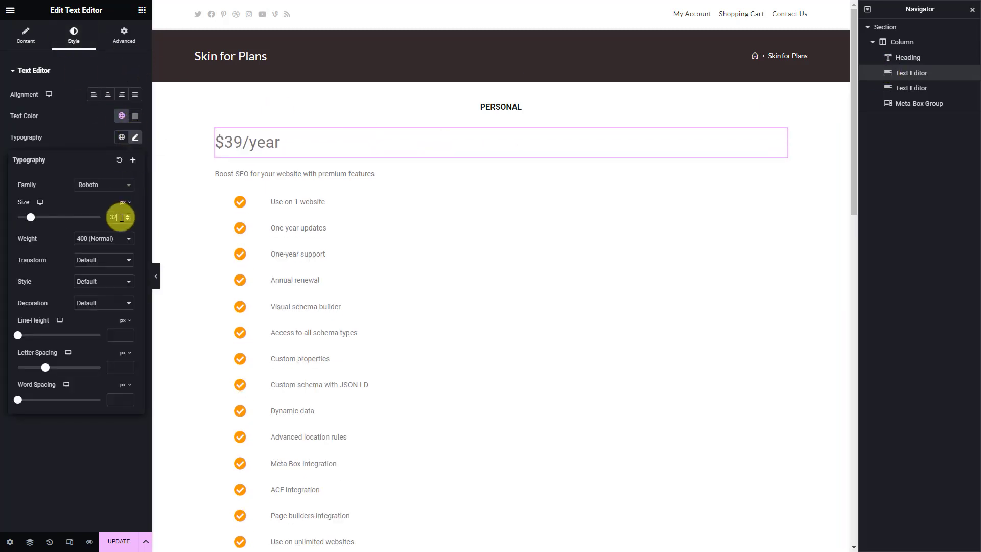
Make the price dark #131820, bold 700 and centred
click(135, 117)
triple_click(114, 261)
text(#131820)
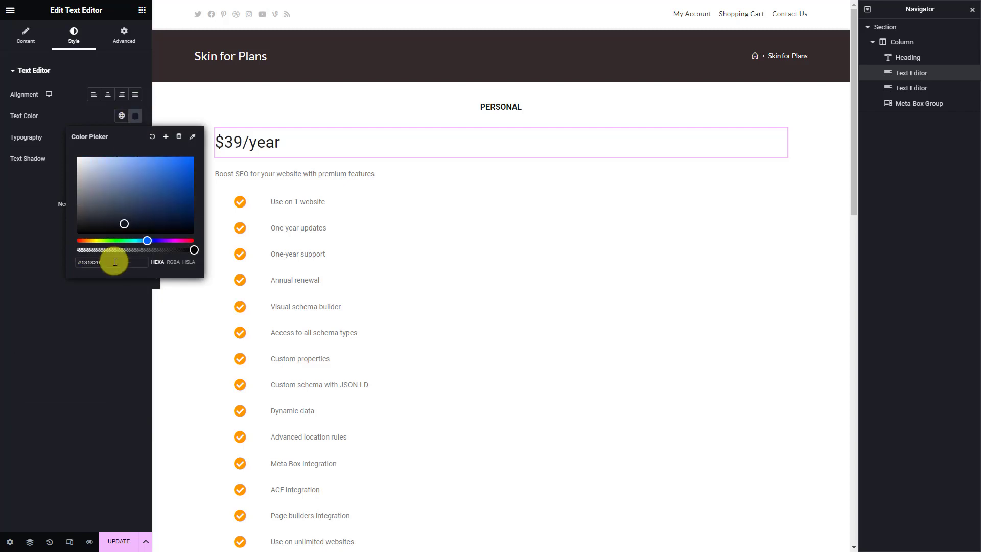
click(105, 287)
click(136, 138)
click(102, 238)
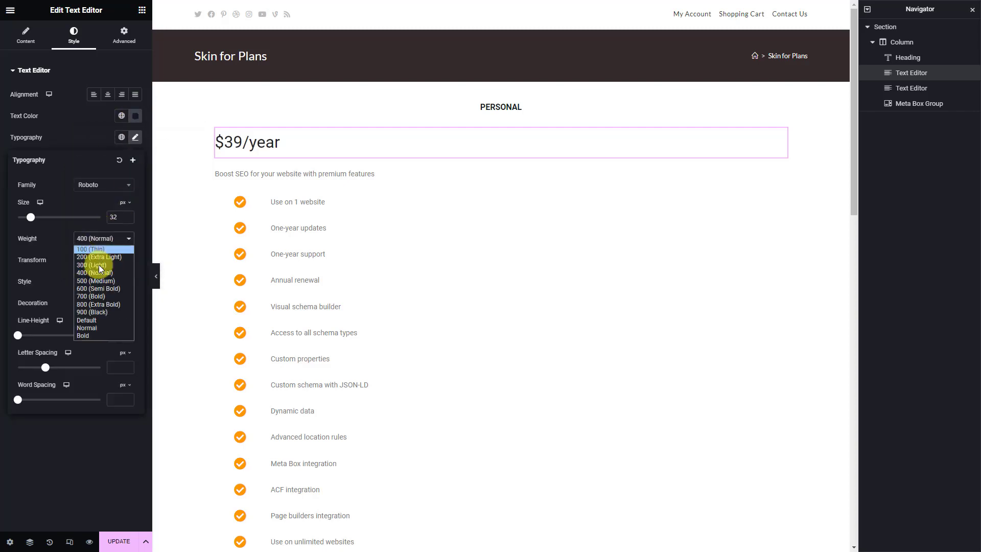
click(99, 299)
click(108, 94)
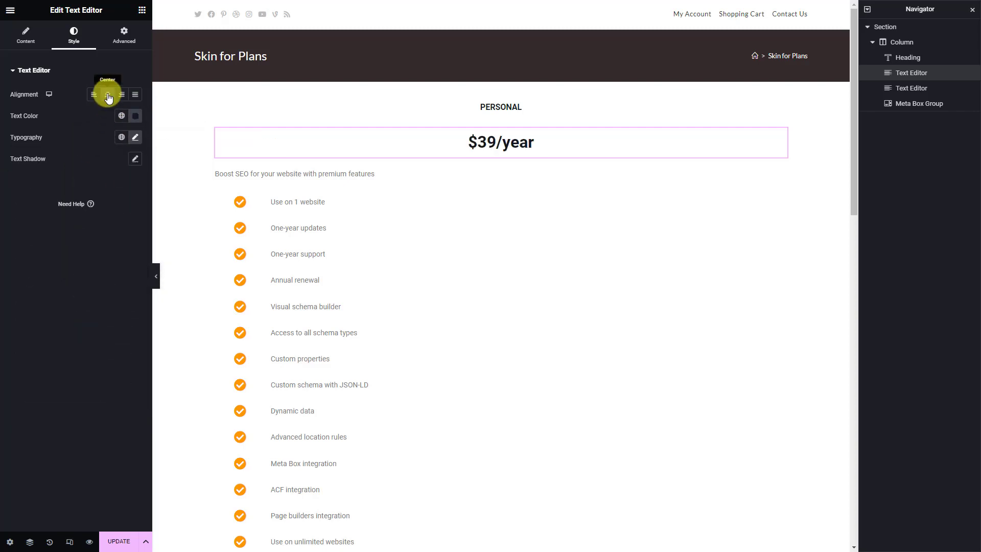
Give the Boost SEO description a light pink background and 30 px padding
click(244, 173)
click(69, 37)
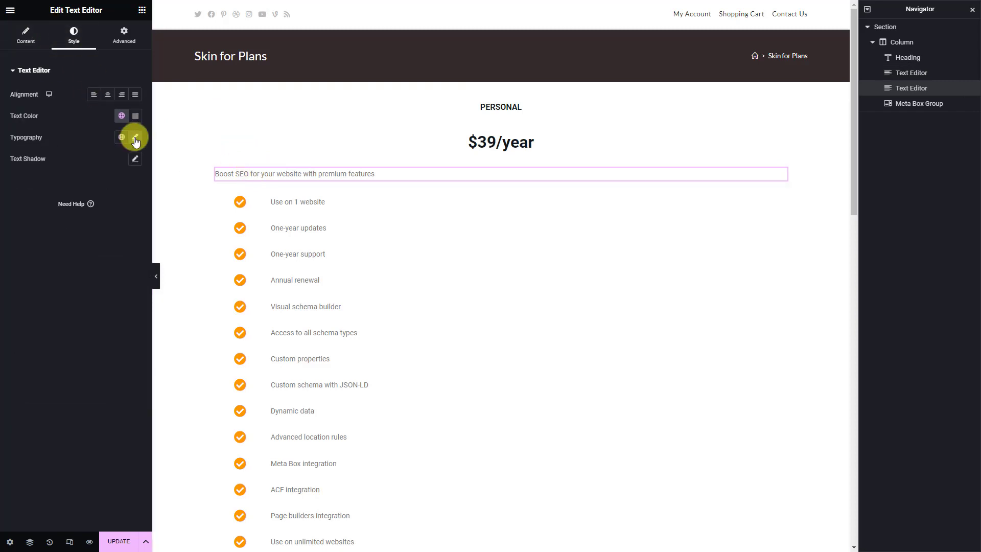
click(136, 138)
click(122, 34)
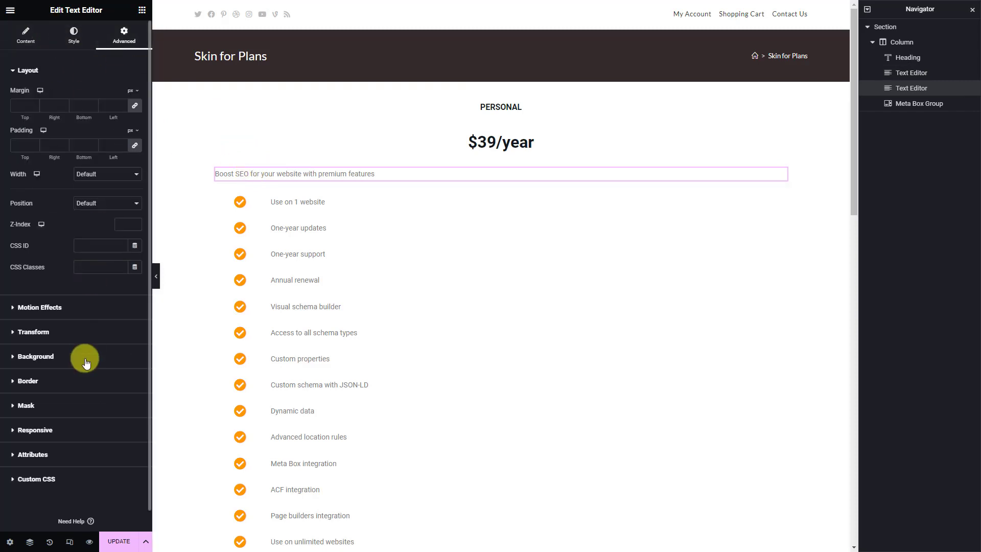
click(86, 362)
click(121, 190)
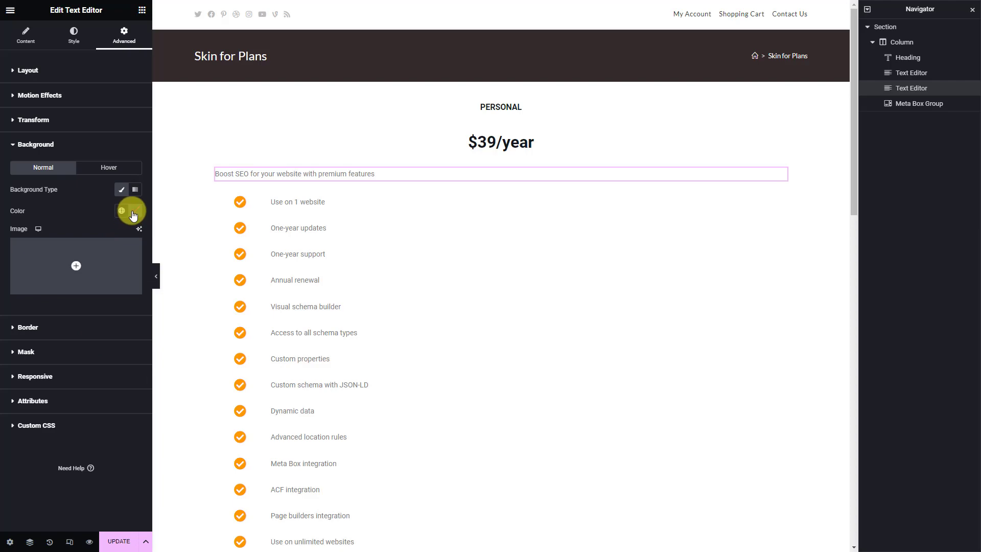
click(133, 213)
click(116, 357)
click(101, 73)
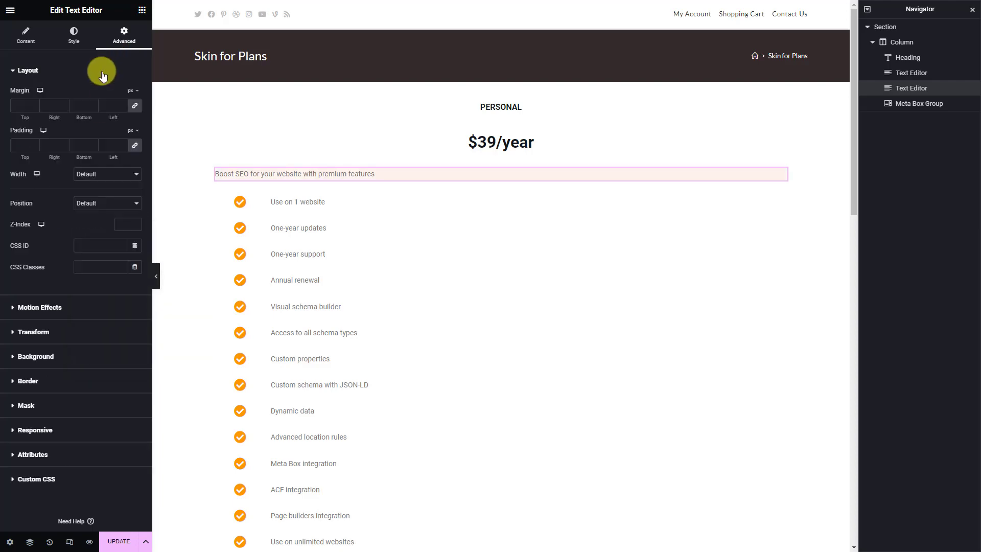
click(110, 145)
text(30)
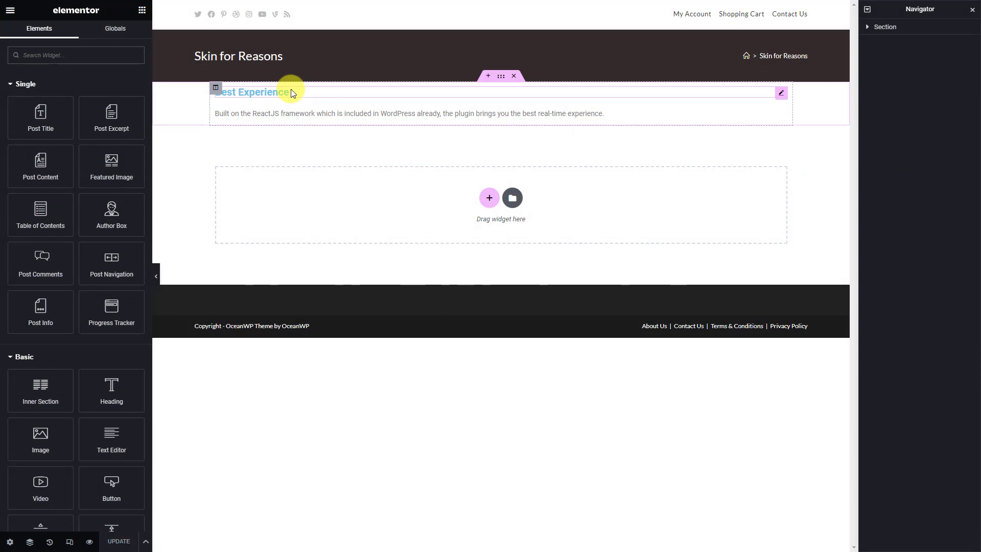
Clear the Best Experience heading's custom colour and centre it
click(290, 89)
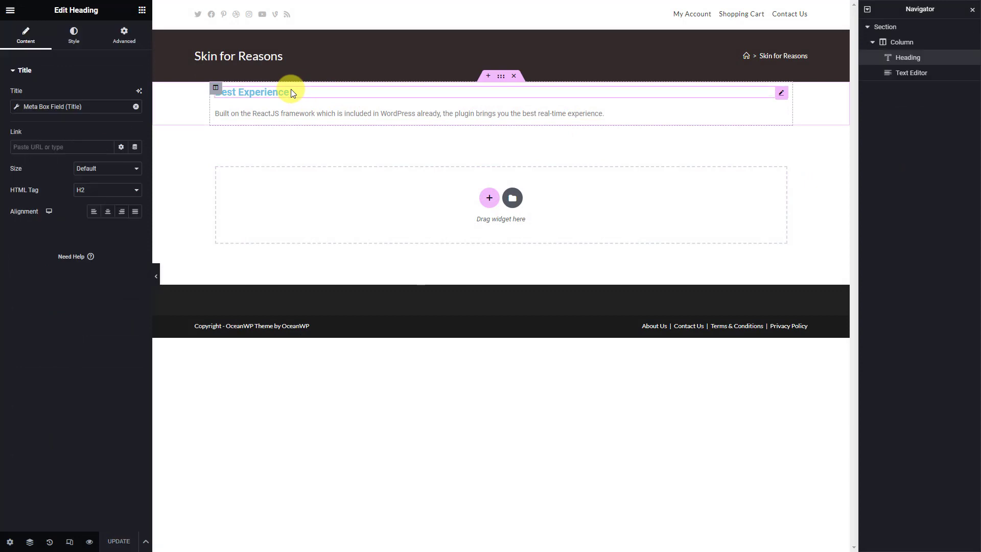
click(74, 43)
click(135, 94)
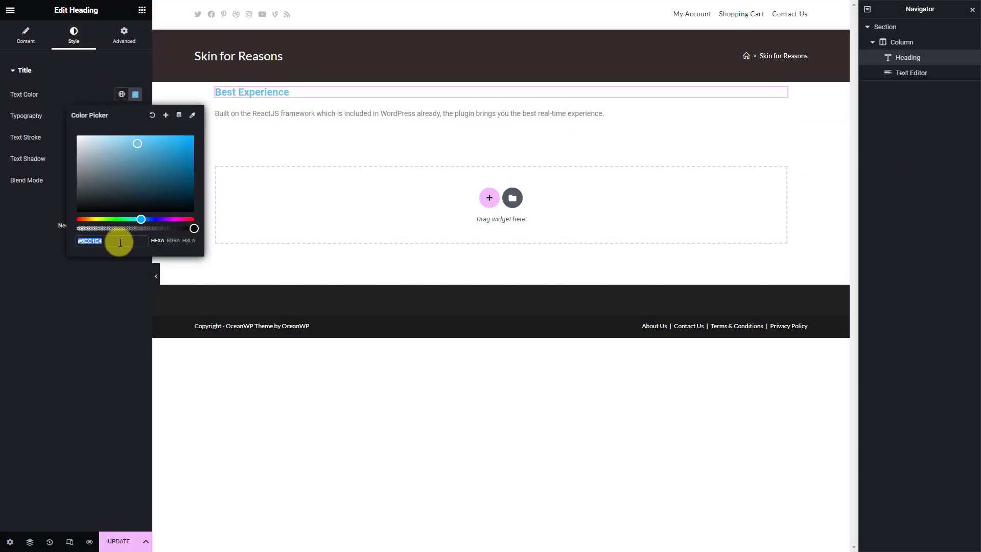
key(BackSpace)
click(101, 269)
click(26, 35)
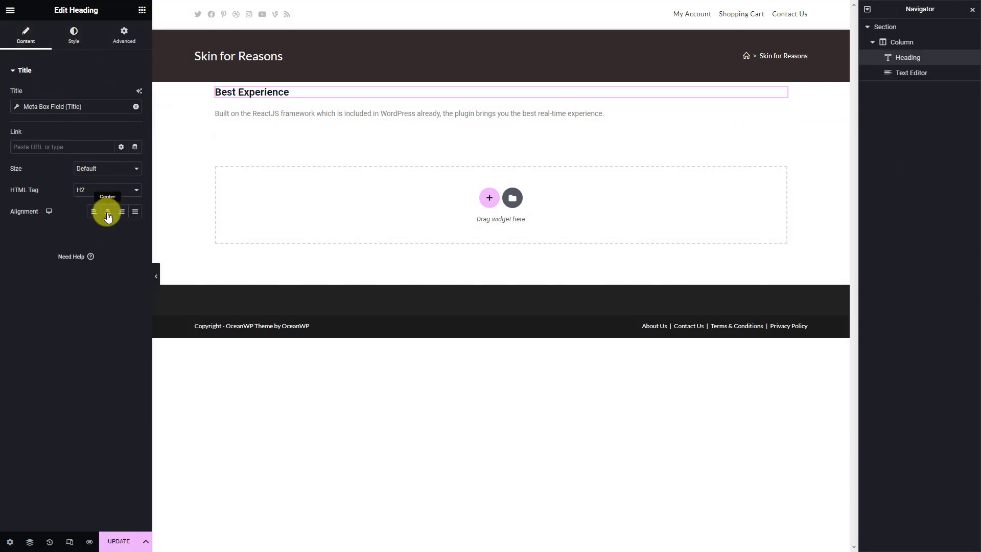
click(108, 213)
Centre the description paragraph and save the Skin for Reasons template
click(284, 113)
click(77, 42)
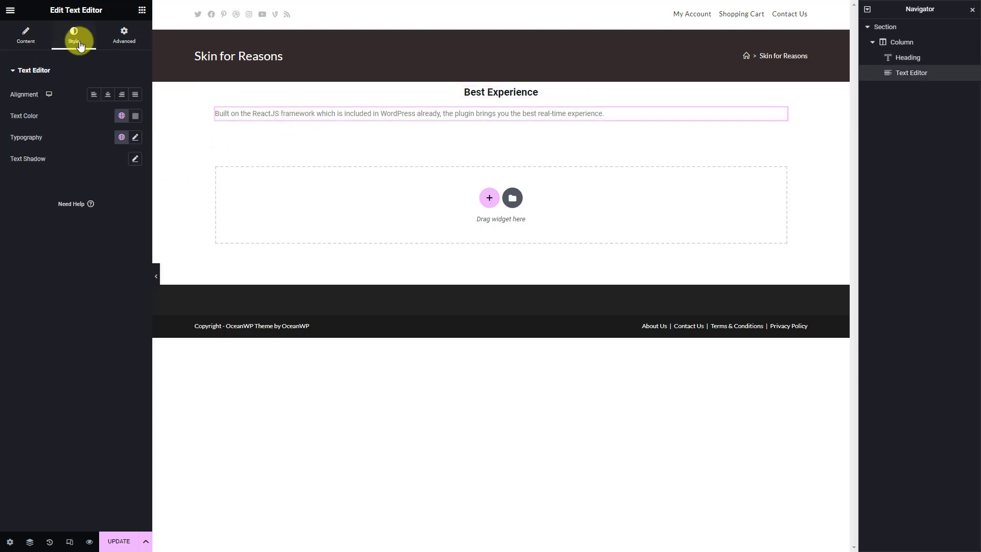
click(108, 94)
click(118, 541)
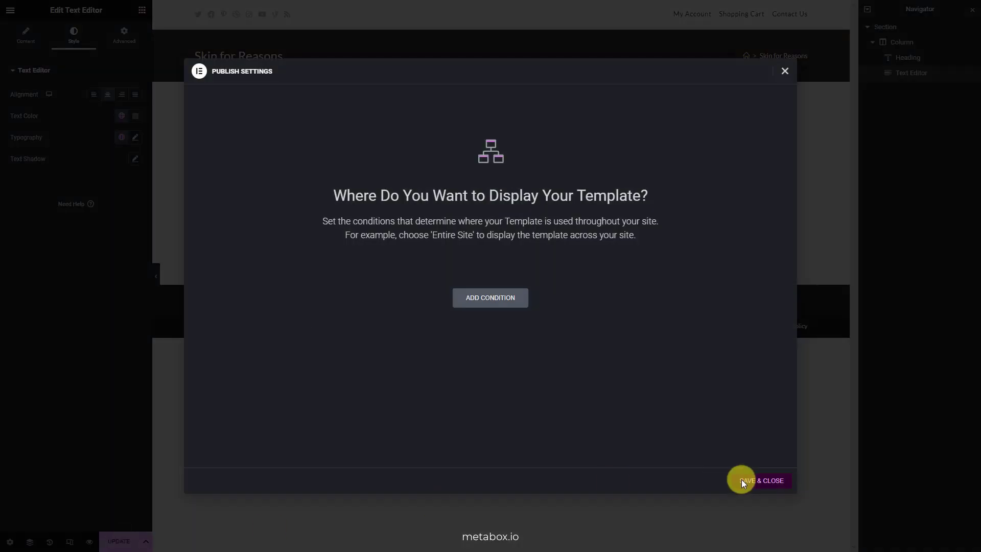
click(743, 481)
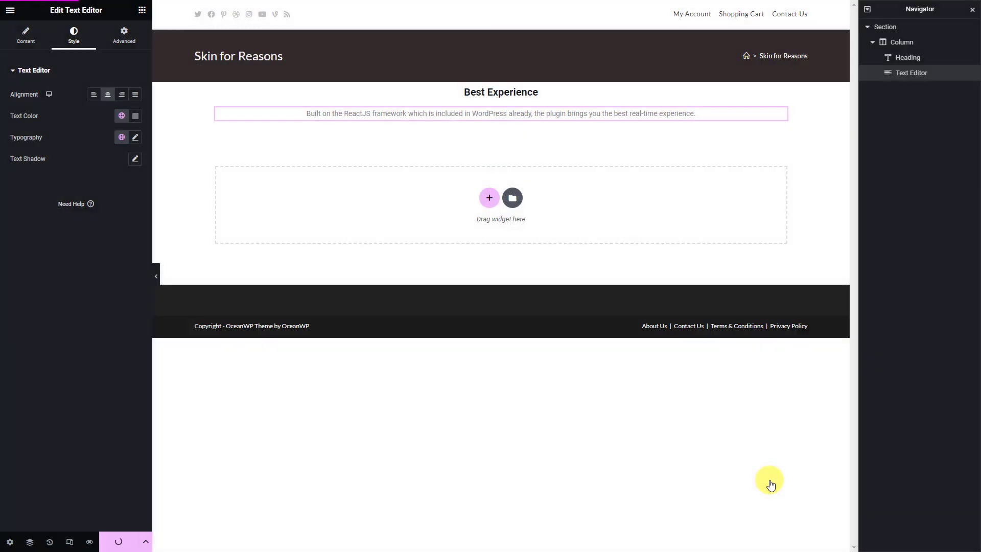
click(9, 11)
Exit to WordPress admin Pages and edit Dynamic Landing Page with Elementor
click(54, 186)
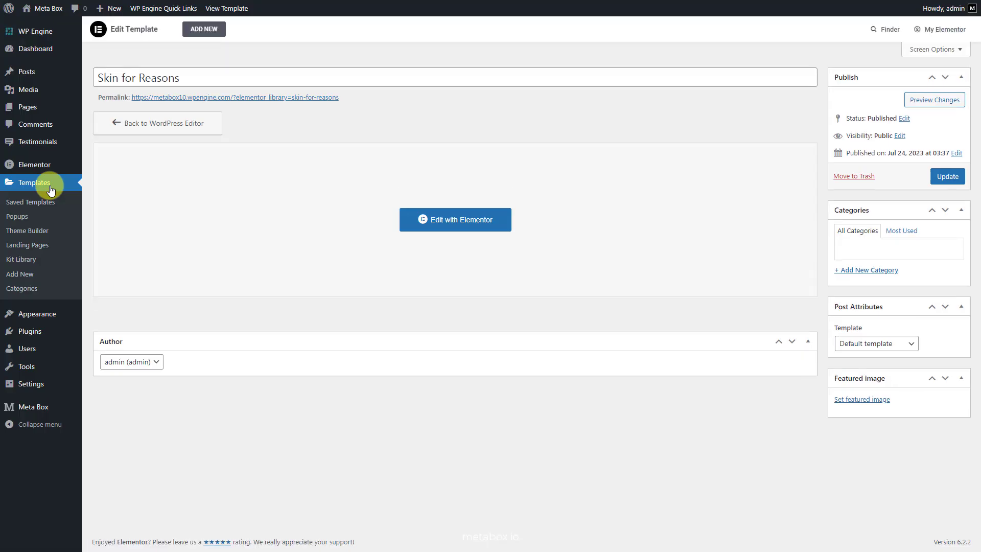
click(42, 105)
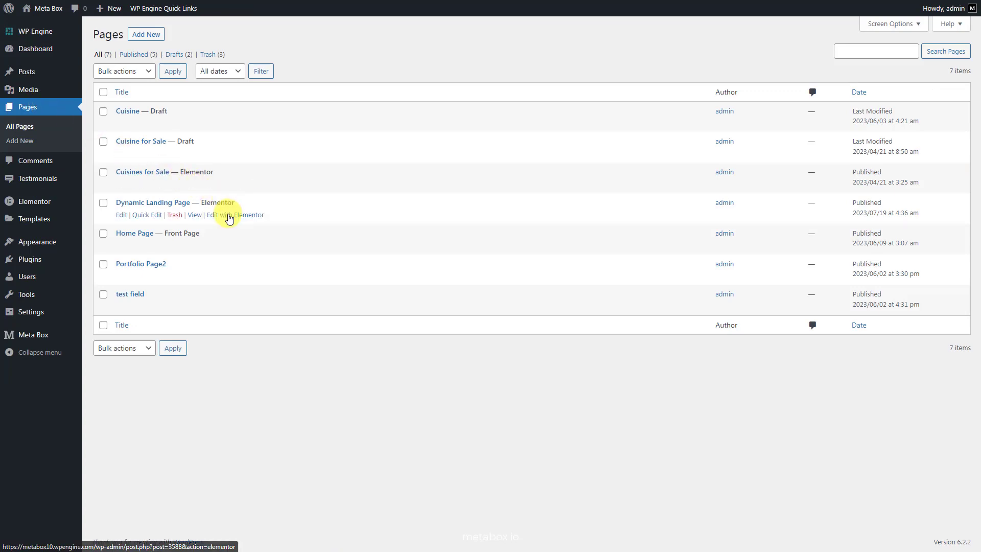
click(229, 215)
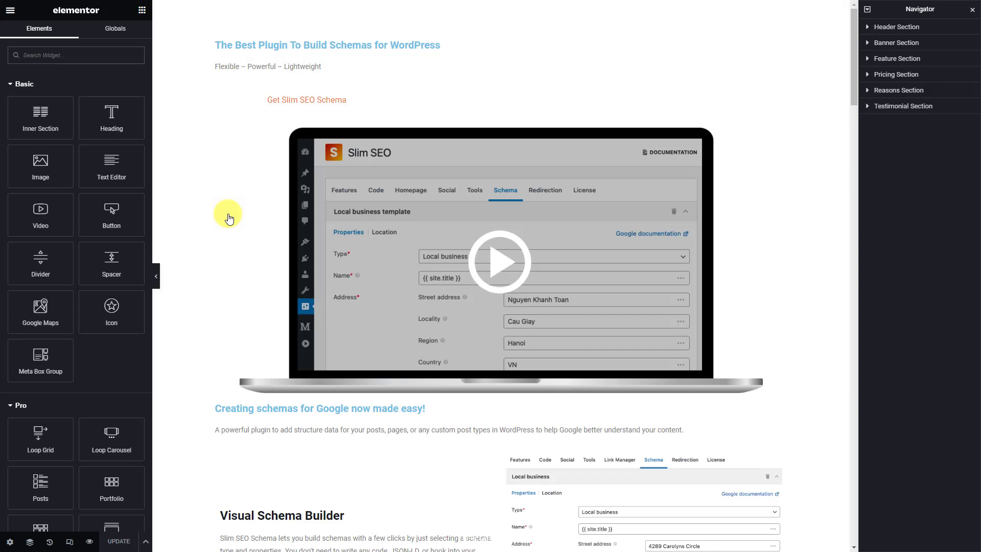
Set the header logo image's Advanced width to Custom
click(935, 29)
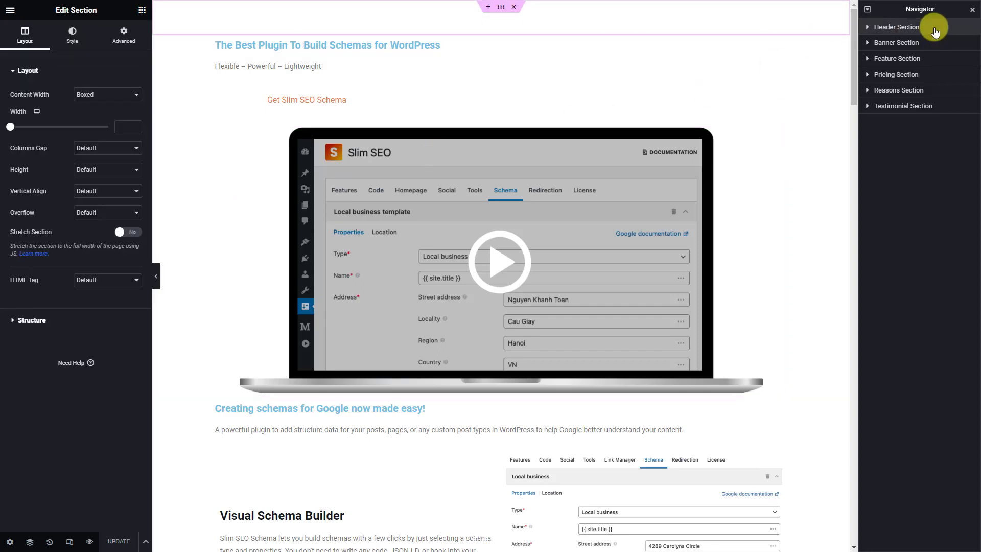
click(867, 27)
click(872, 42)
click(936, 62)
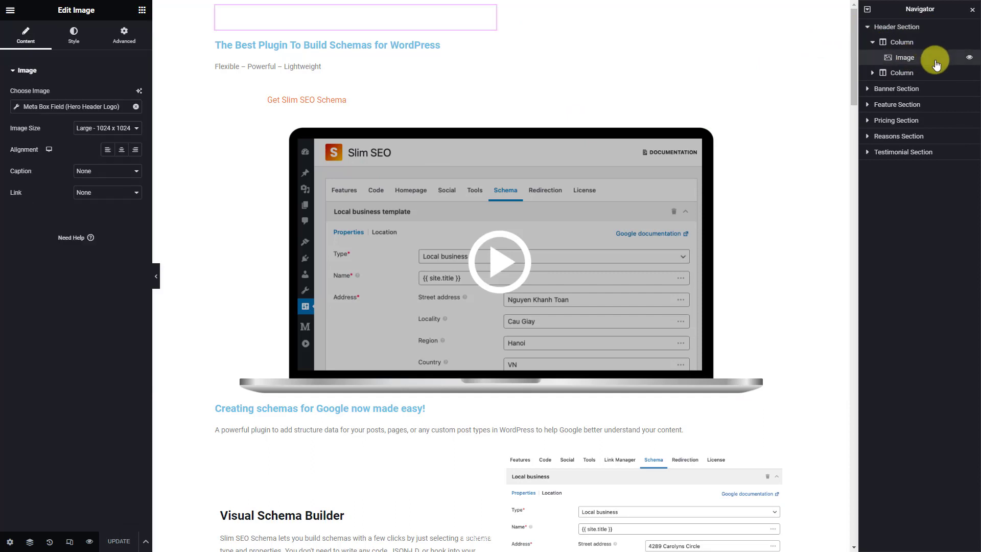
click(75, 43)
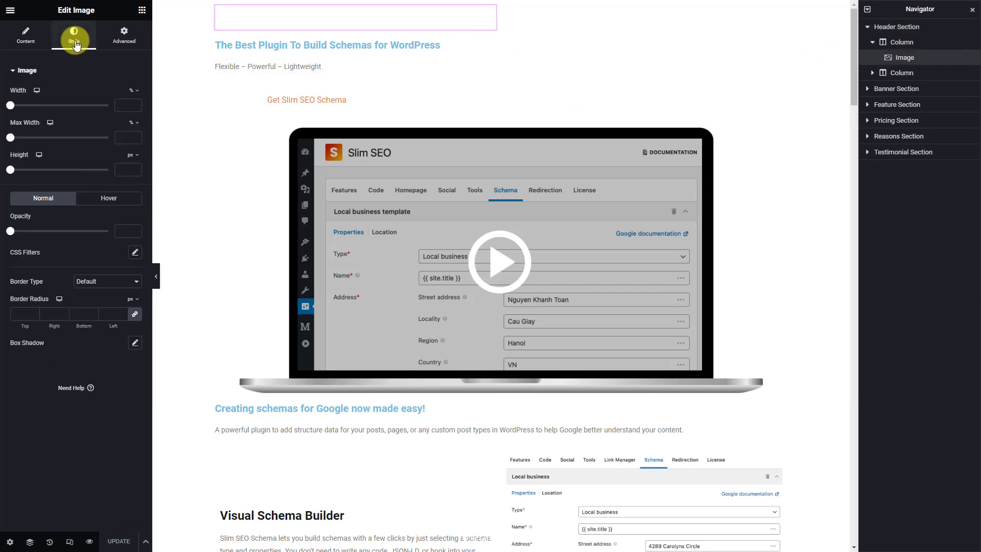
click(124, 35)
click(118, 174)
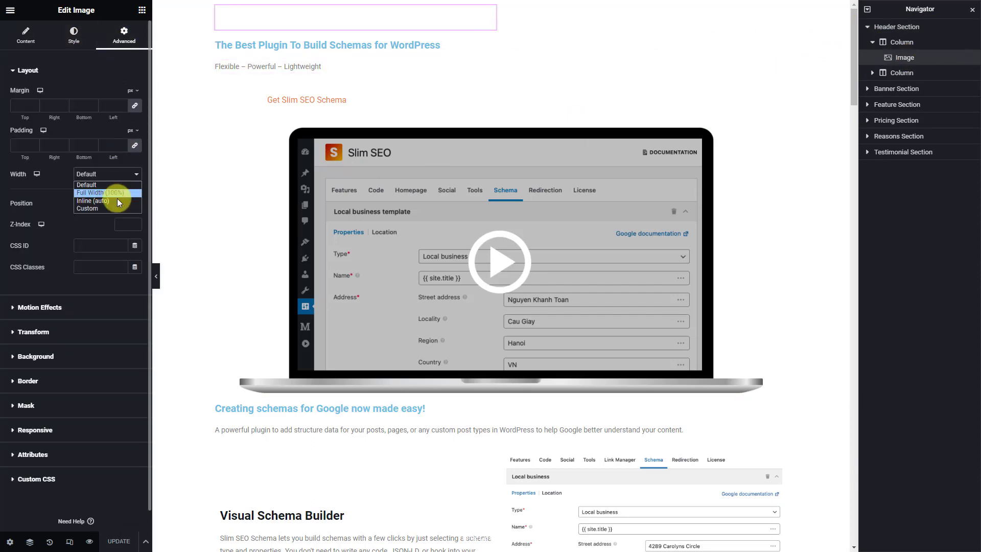
click(103, 208)
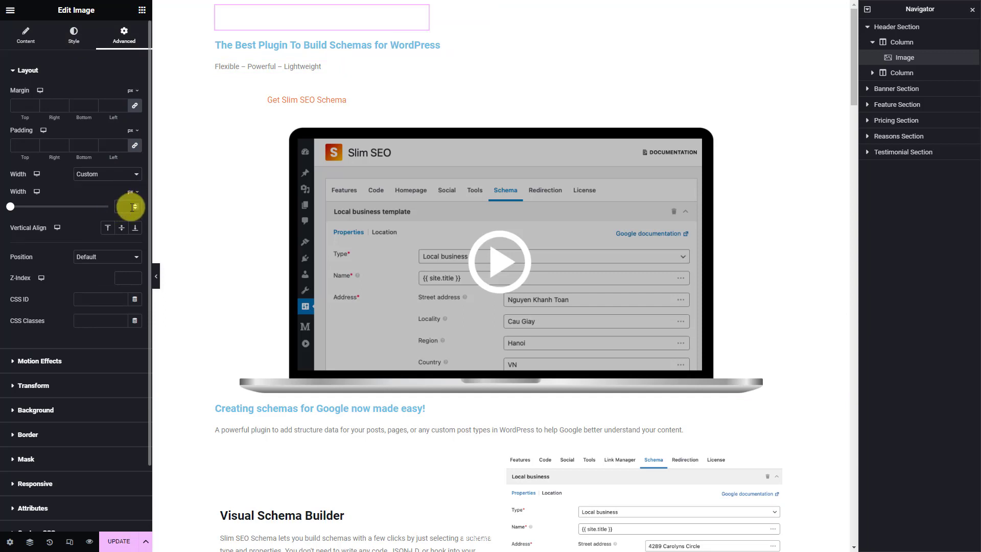
Give the Header Section the header-style ID and red-to-orange gradient Custom CSS
click(946, 29)
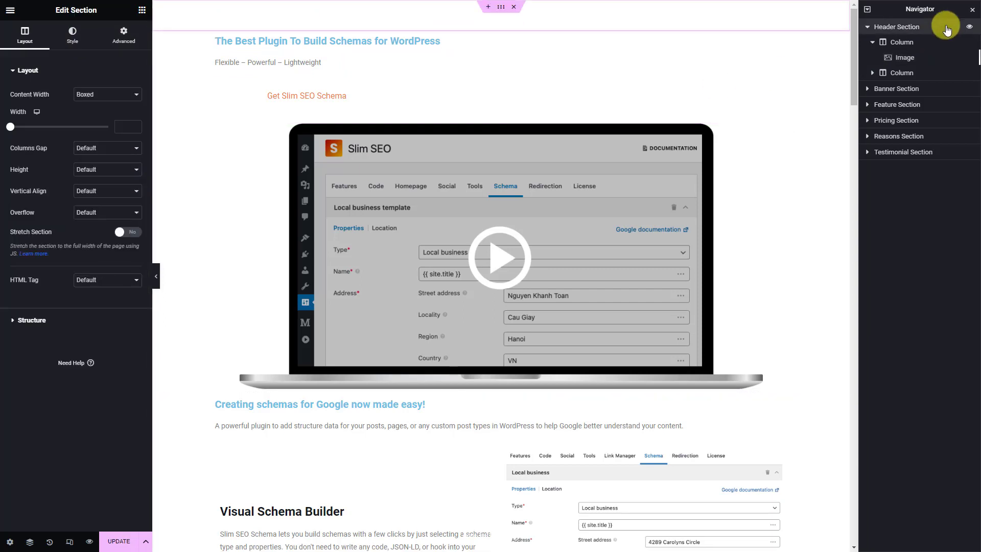
click(122, 34)
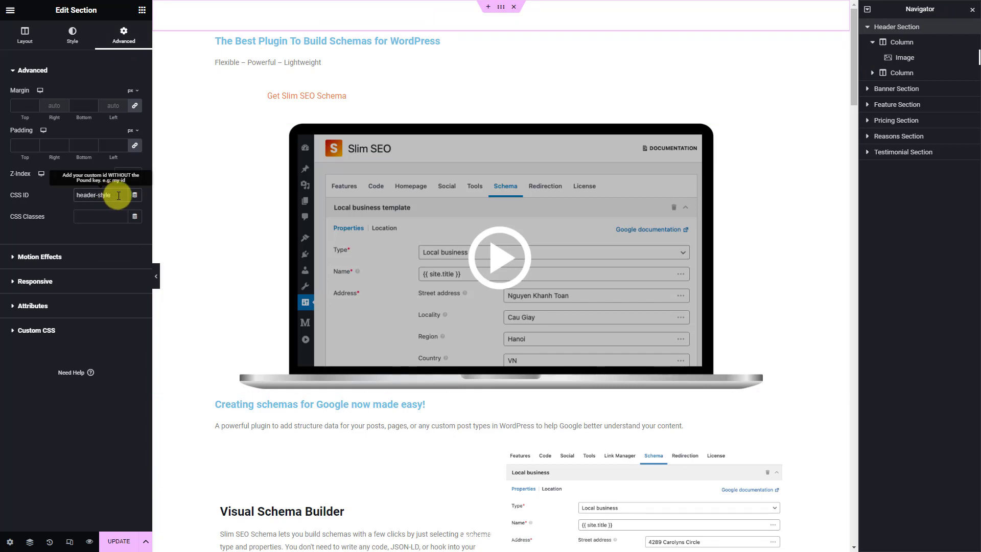
click(78, 330)
click(120, 258)
text(#header-style{ background: linear-gradient(135deg,#c21500 22.48%,#ffc500 117.69%); })
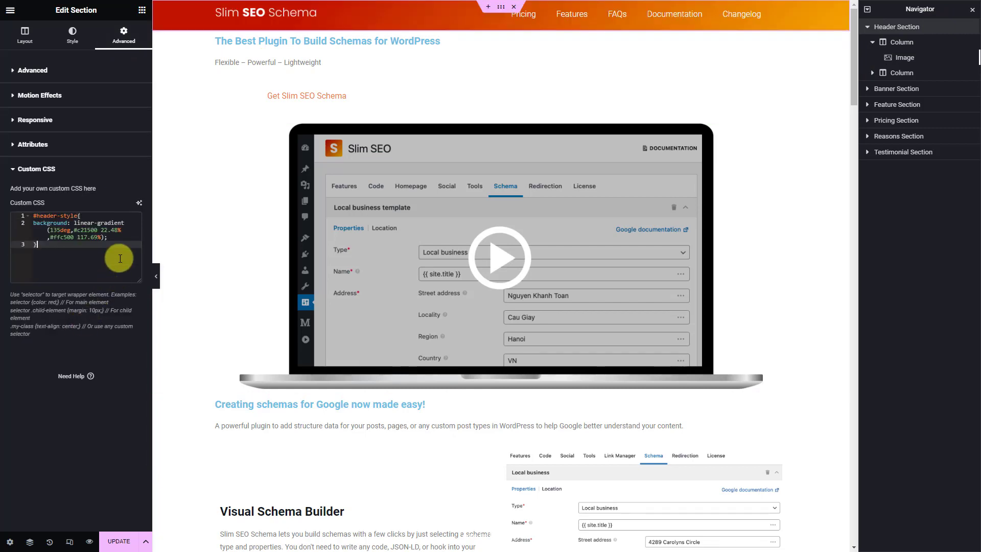
click(933, 90)
Paste the #banner-style::after slanted gradient Custom CSS into the Banner Section
click(117, 41)
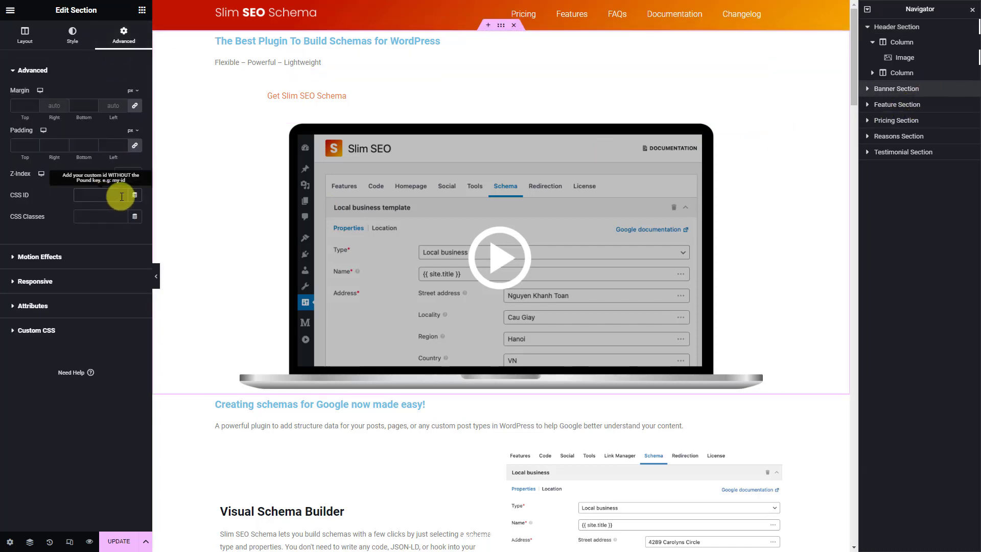
click(95, 328)
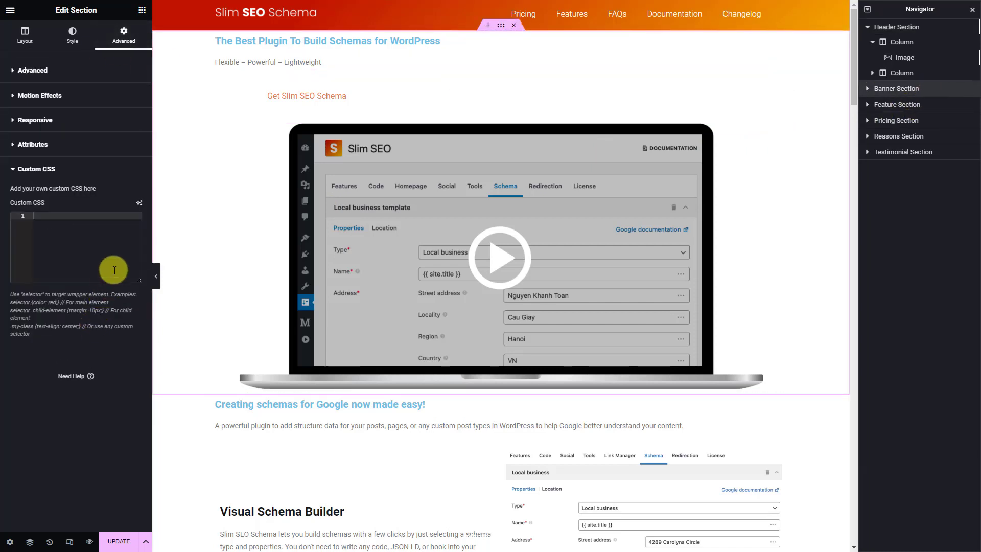
click(116, 268)
text(#banner-style::after {     content: "";     clip-path: polygon(0 0, 100% 0, 100% 66.5%, 0% 94%);     position: absolute;     top: 0;     left: 0;     width: 100%;     height: 100%;     background: linear-gradient(135deg, #C21500 14.48%, #FFC500 81.69%);     z-index: -1; })
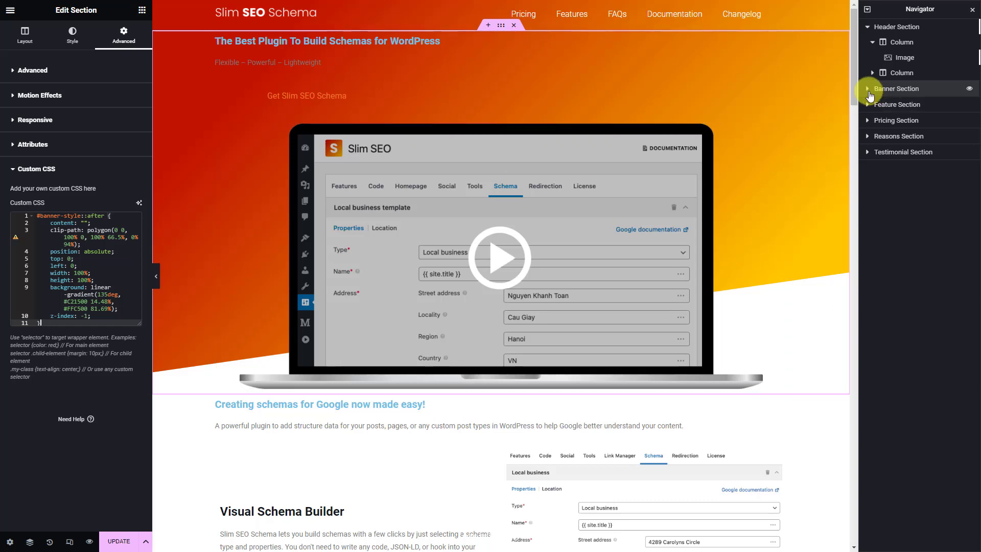
Set the banner title heading's text colour to #fff
click(868, 89)
click(871, 102)
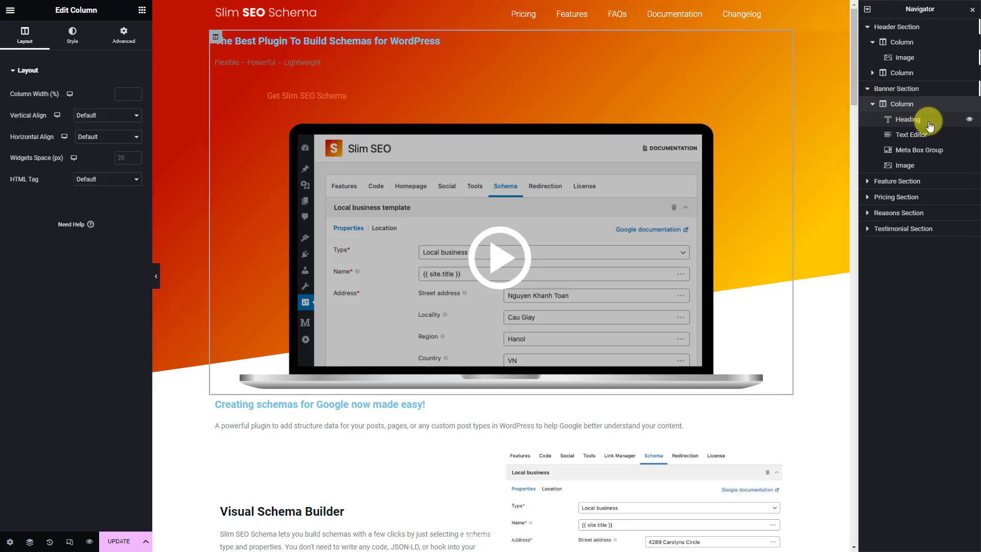
click(928, 122)
click(74, 35)
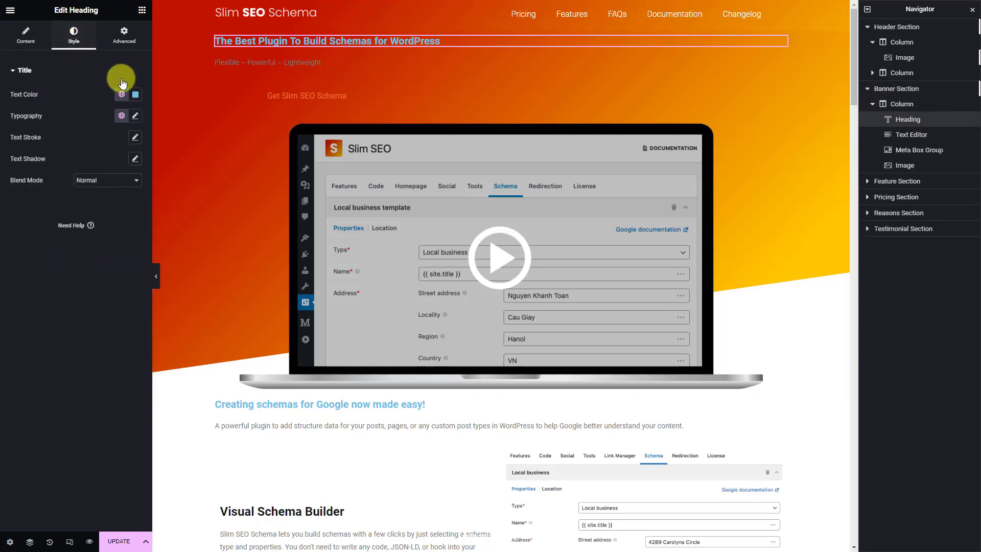
click(135, 95)
text(#fff)
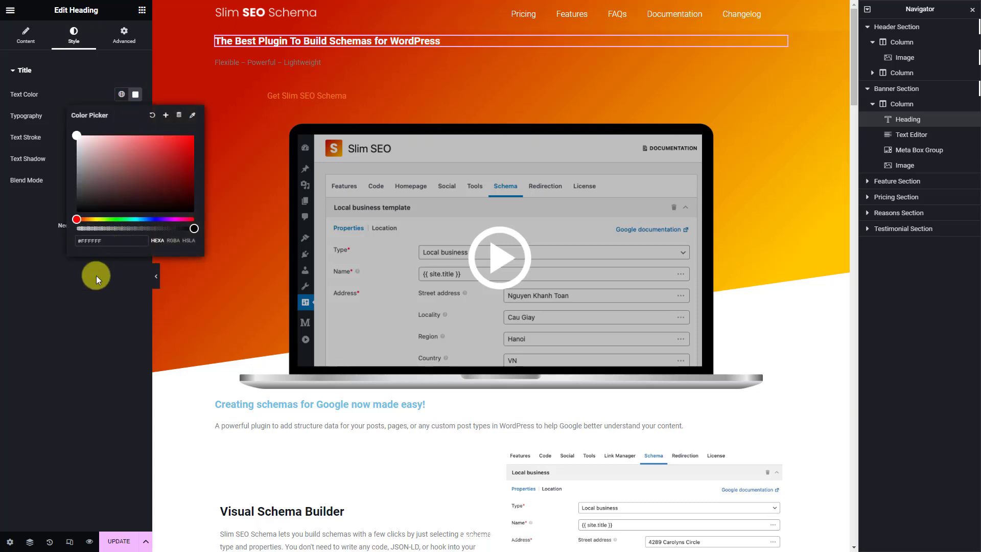
click(96, 275)
Make the banner title 48px, weight 700, and centre-aligned
click(135, 116)
text(48)
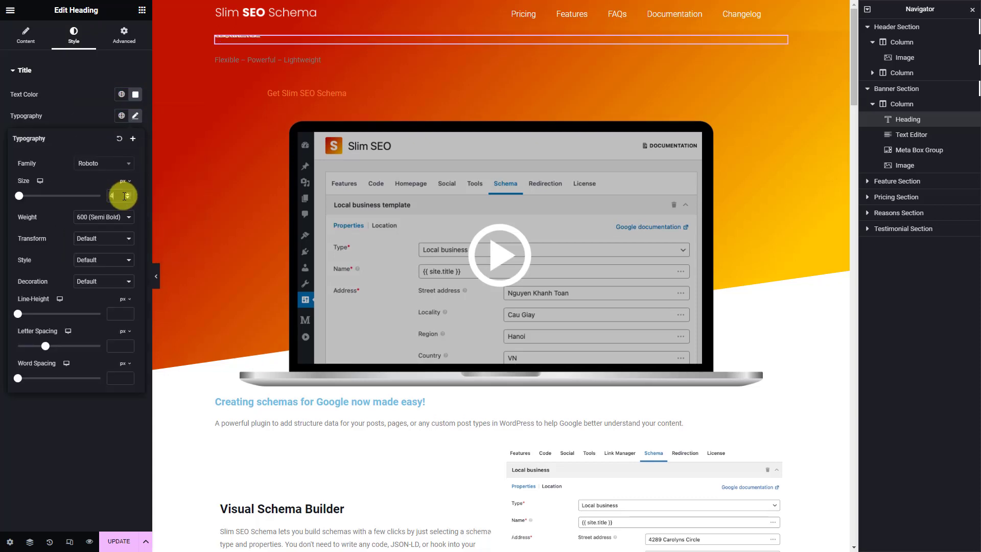
click(124, 216)
click(93, 275)
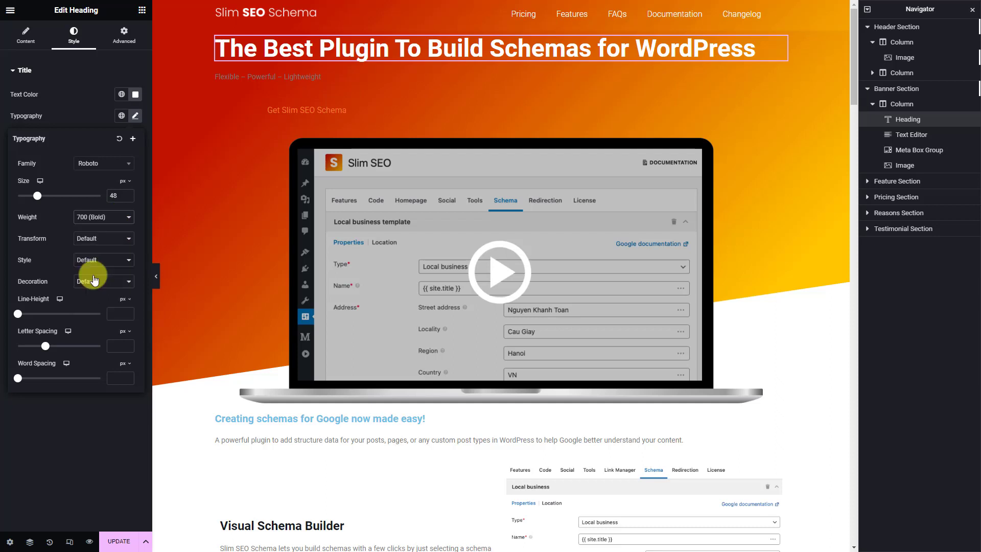
click(26, 35)
click(108, 211)
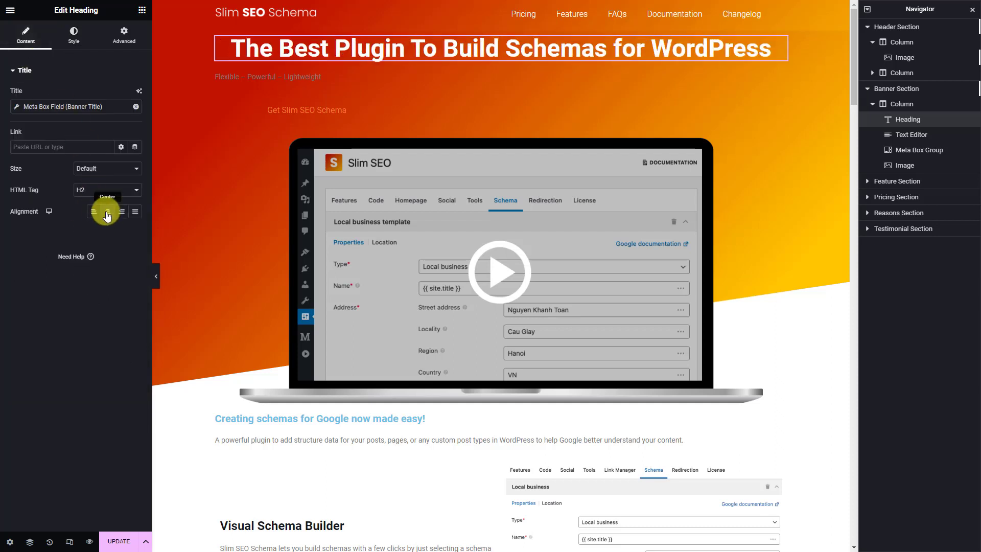